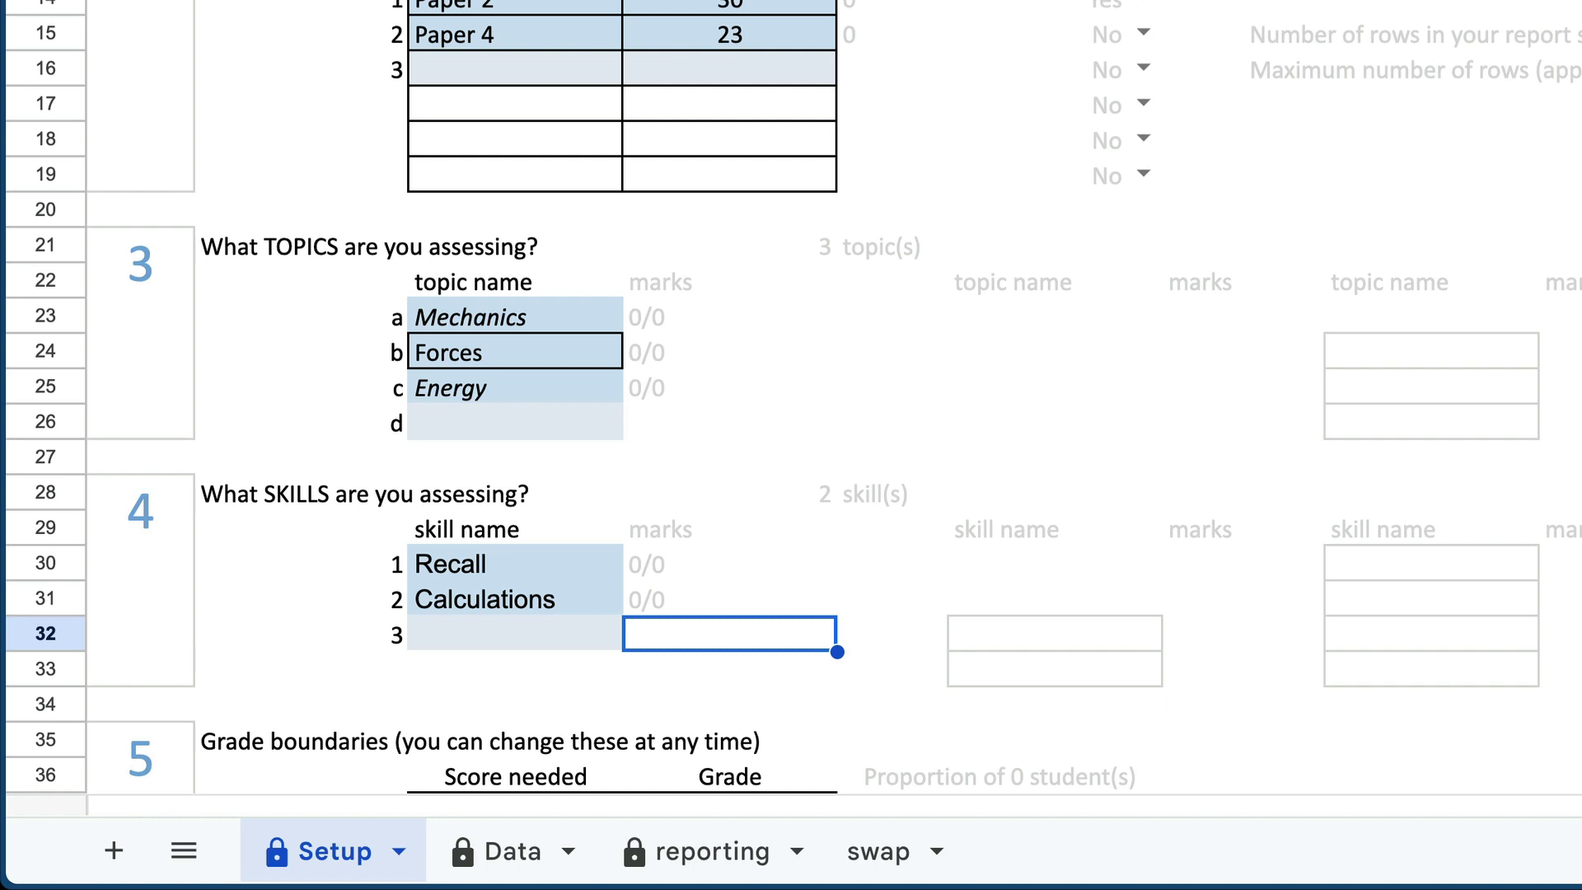
Add "Describe" as the third skill being assessed
click(515, 634)
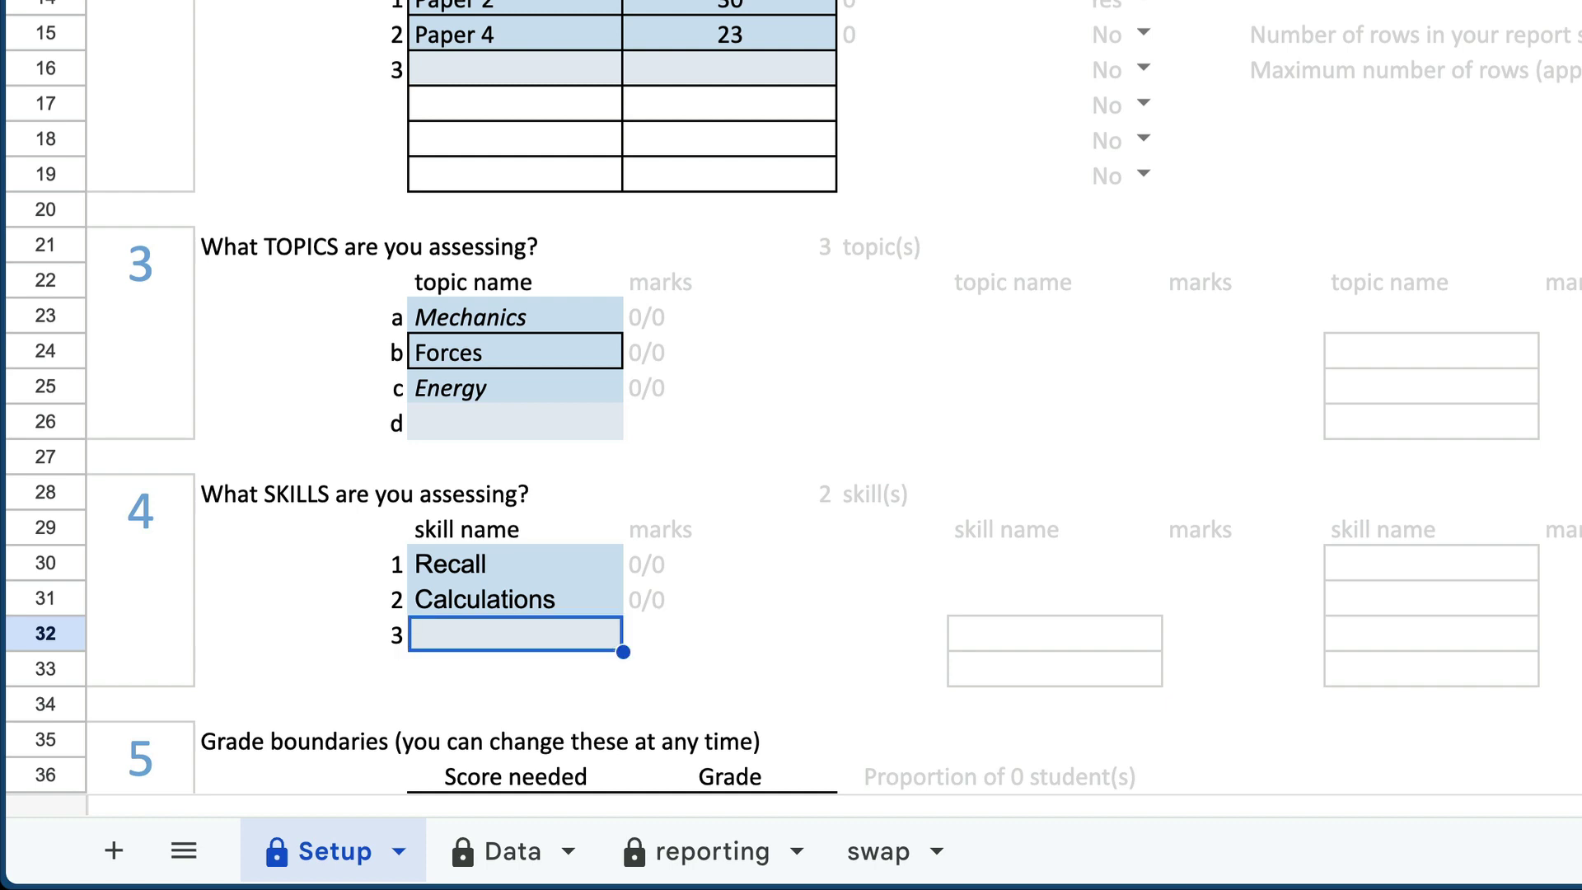
text(Describe)
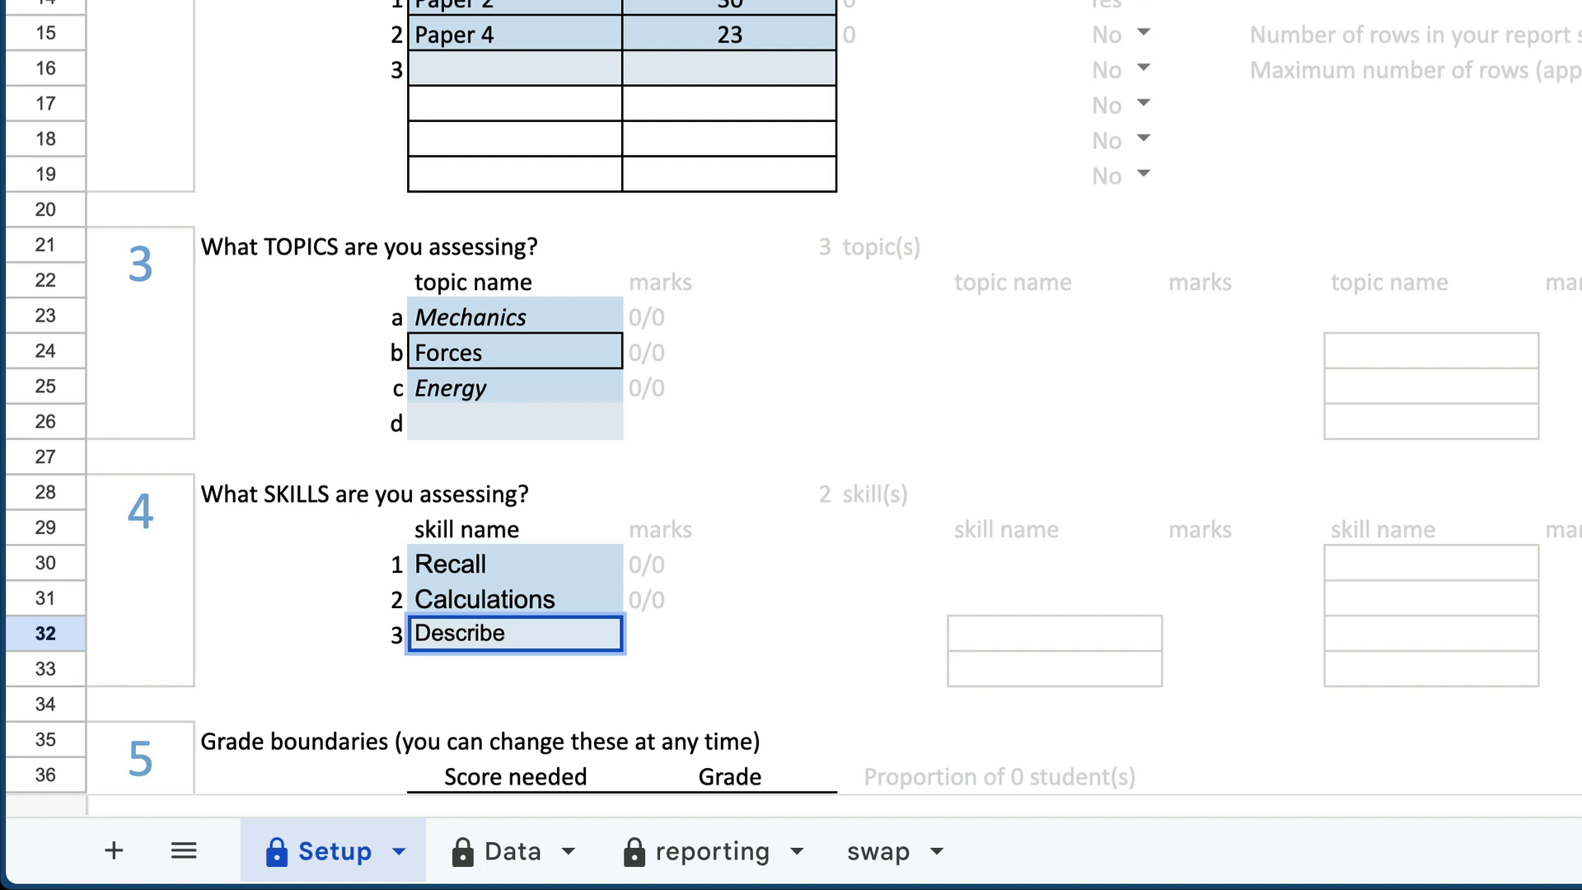
key(Return)
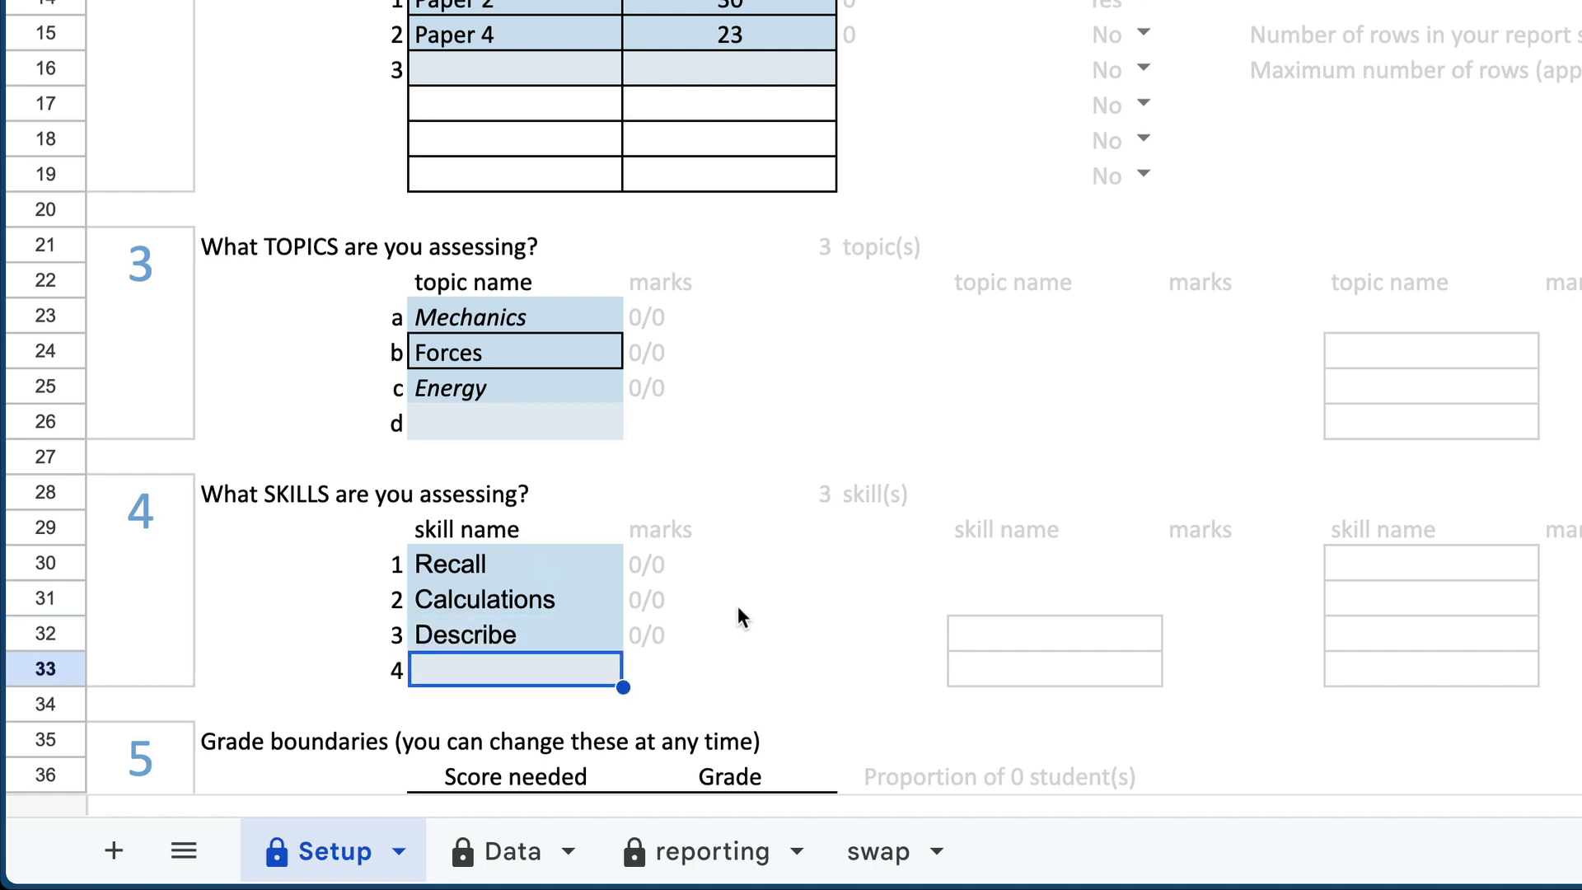
Set the score needed for each of the grades U, E, D, C, B and A to 0 in the grade boundaries table
scroll(739, 614, down, 7)
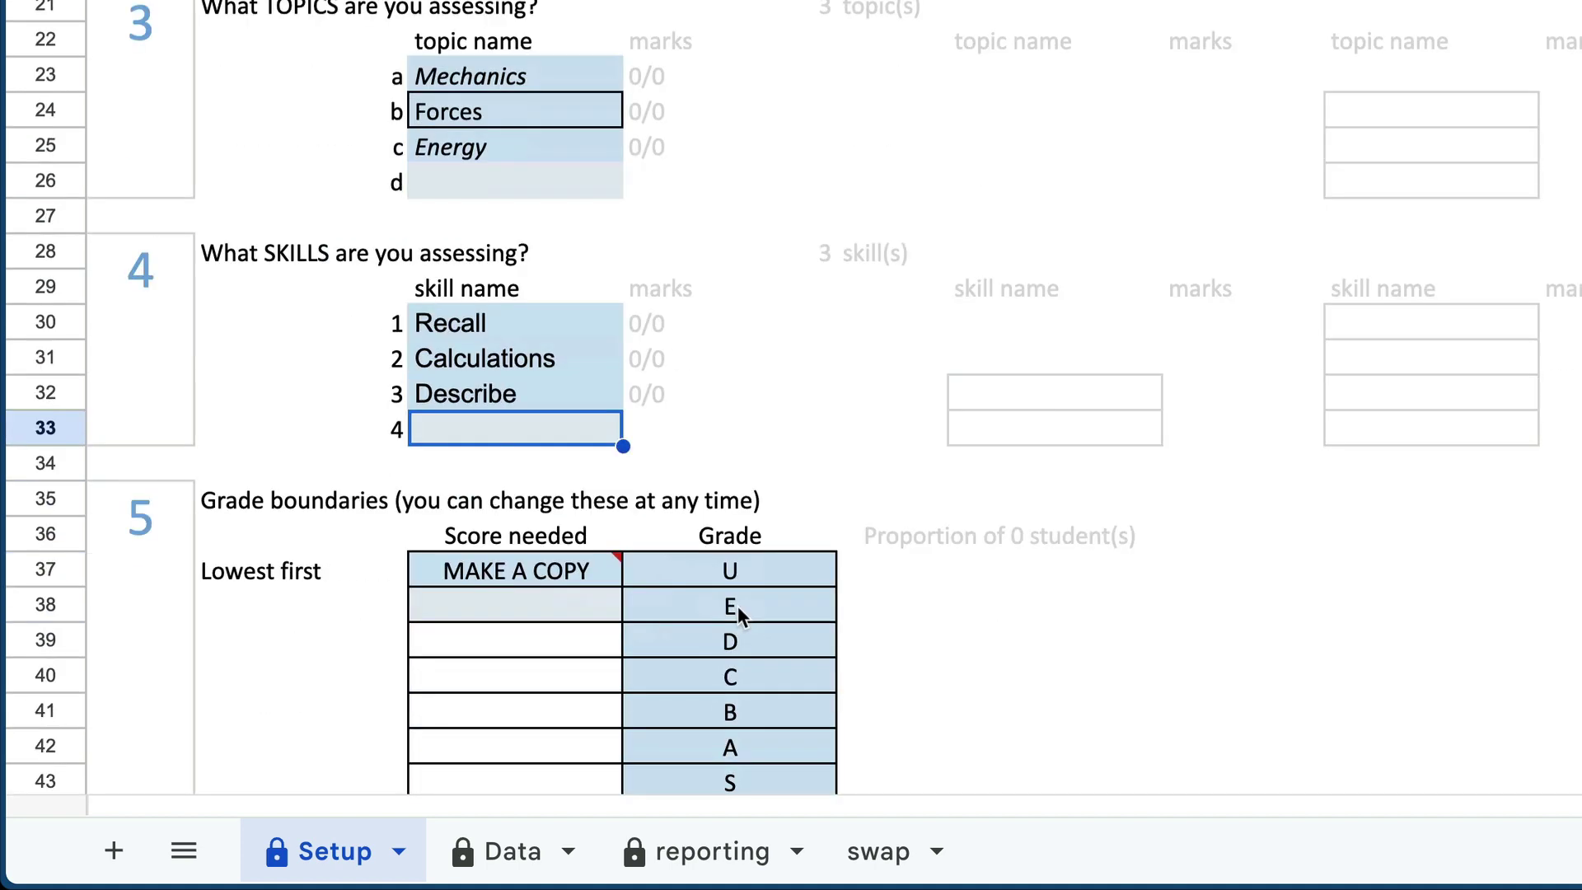
scroll(738, 617, down, 1)
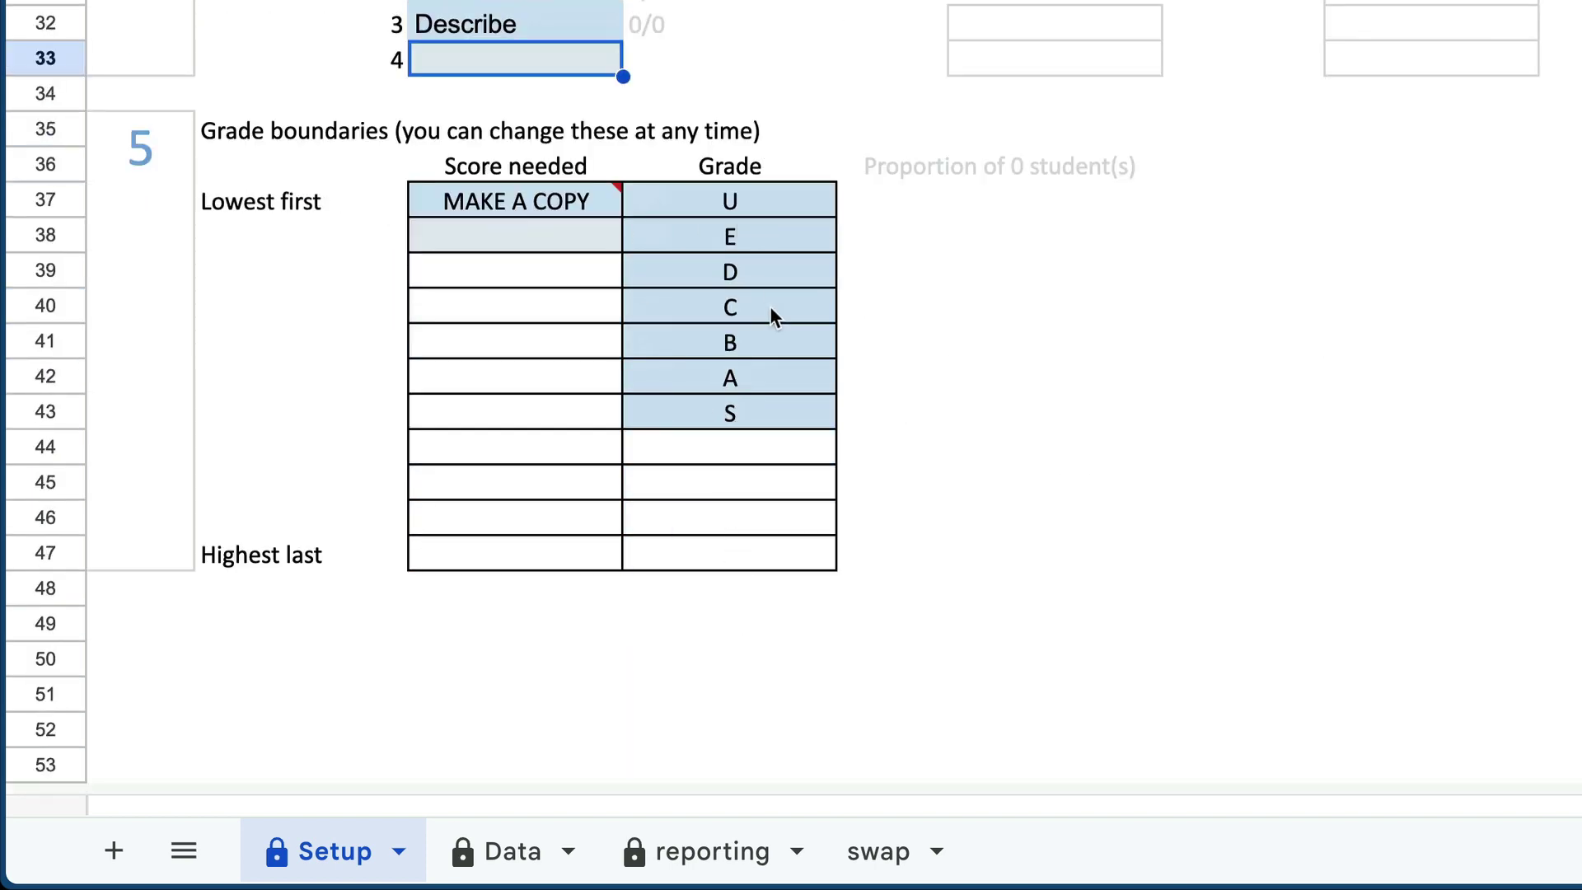
mouse_move(537, 200)
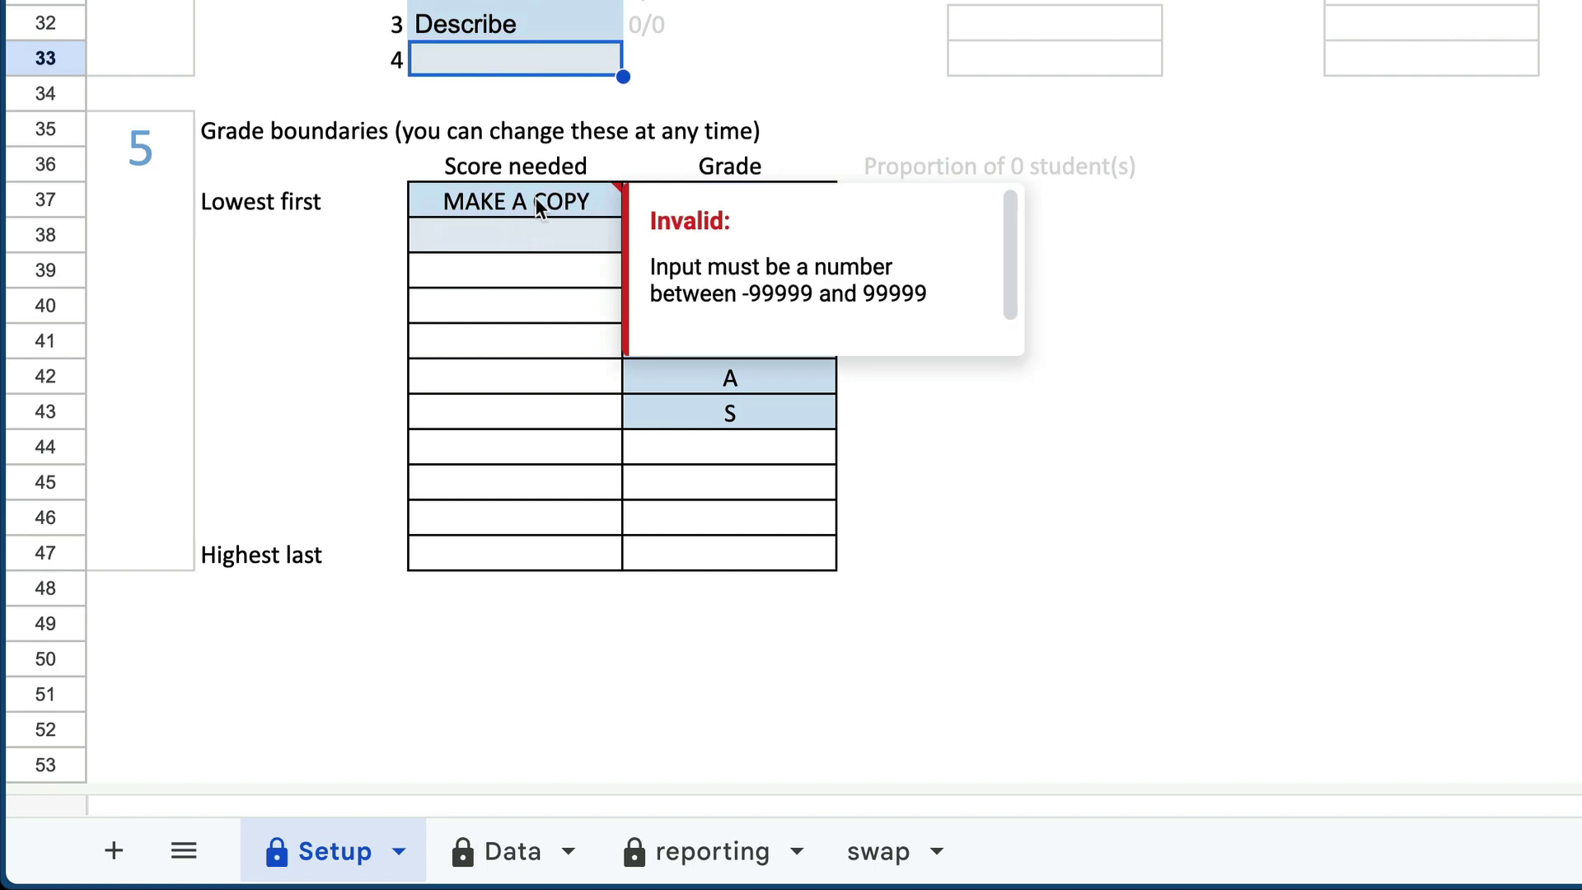
click(536, 201)
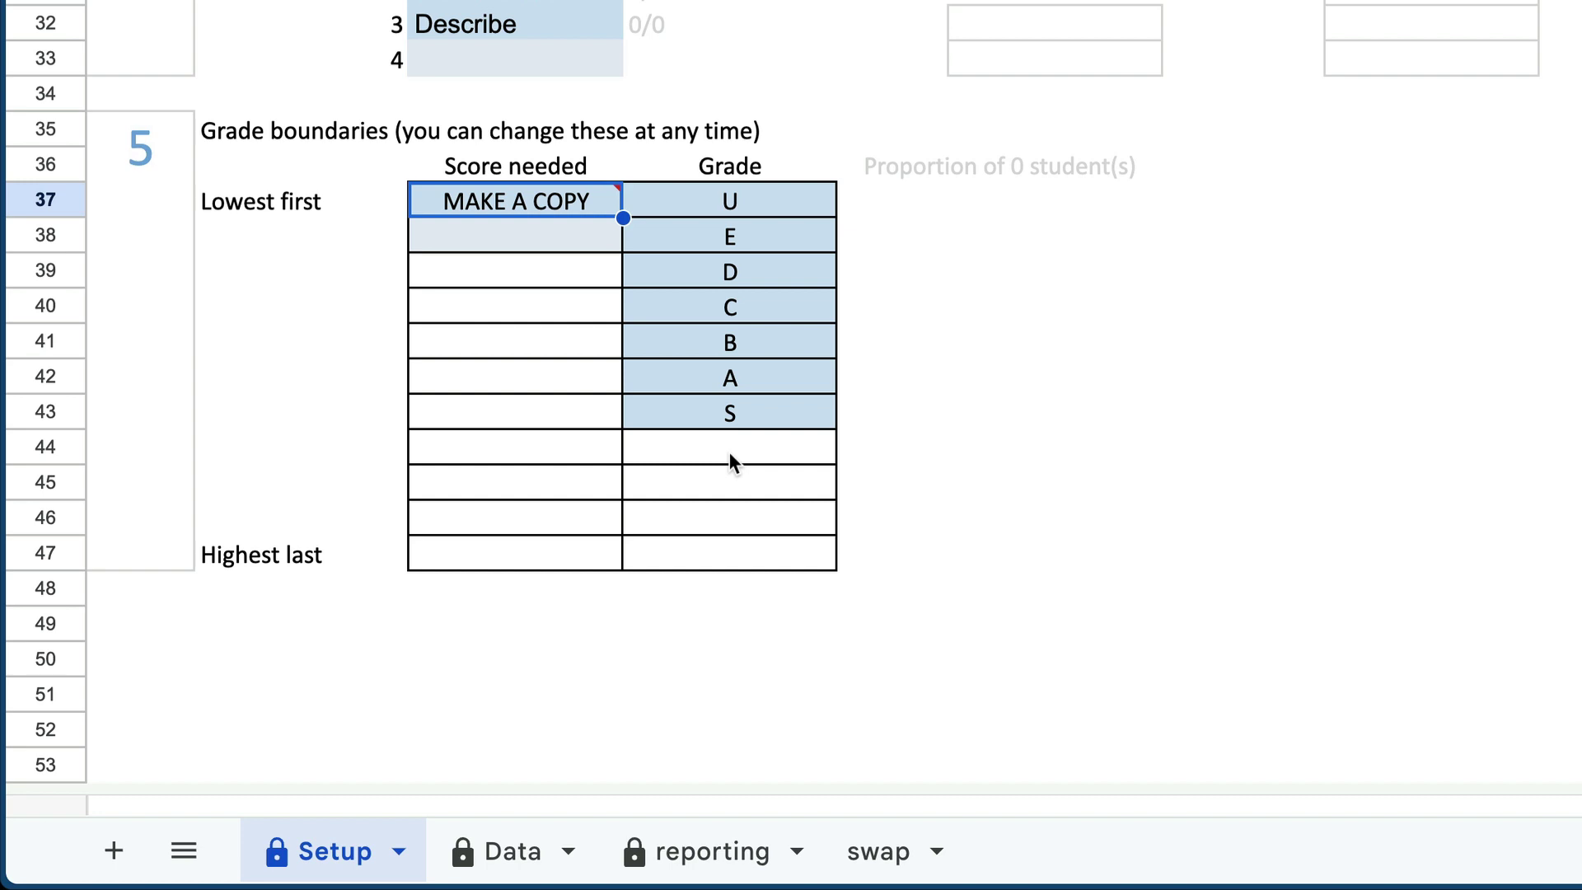
text(0)
key(Return)
text(0)
key(Return)
text(0)
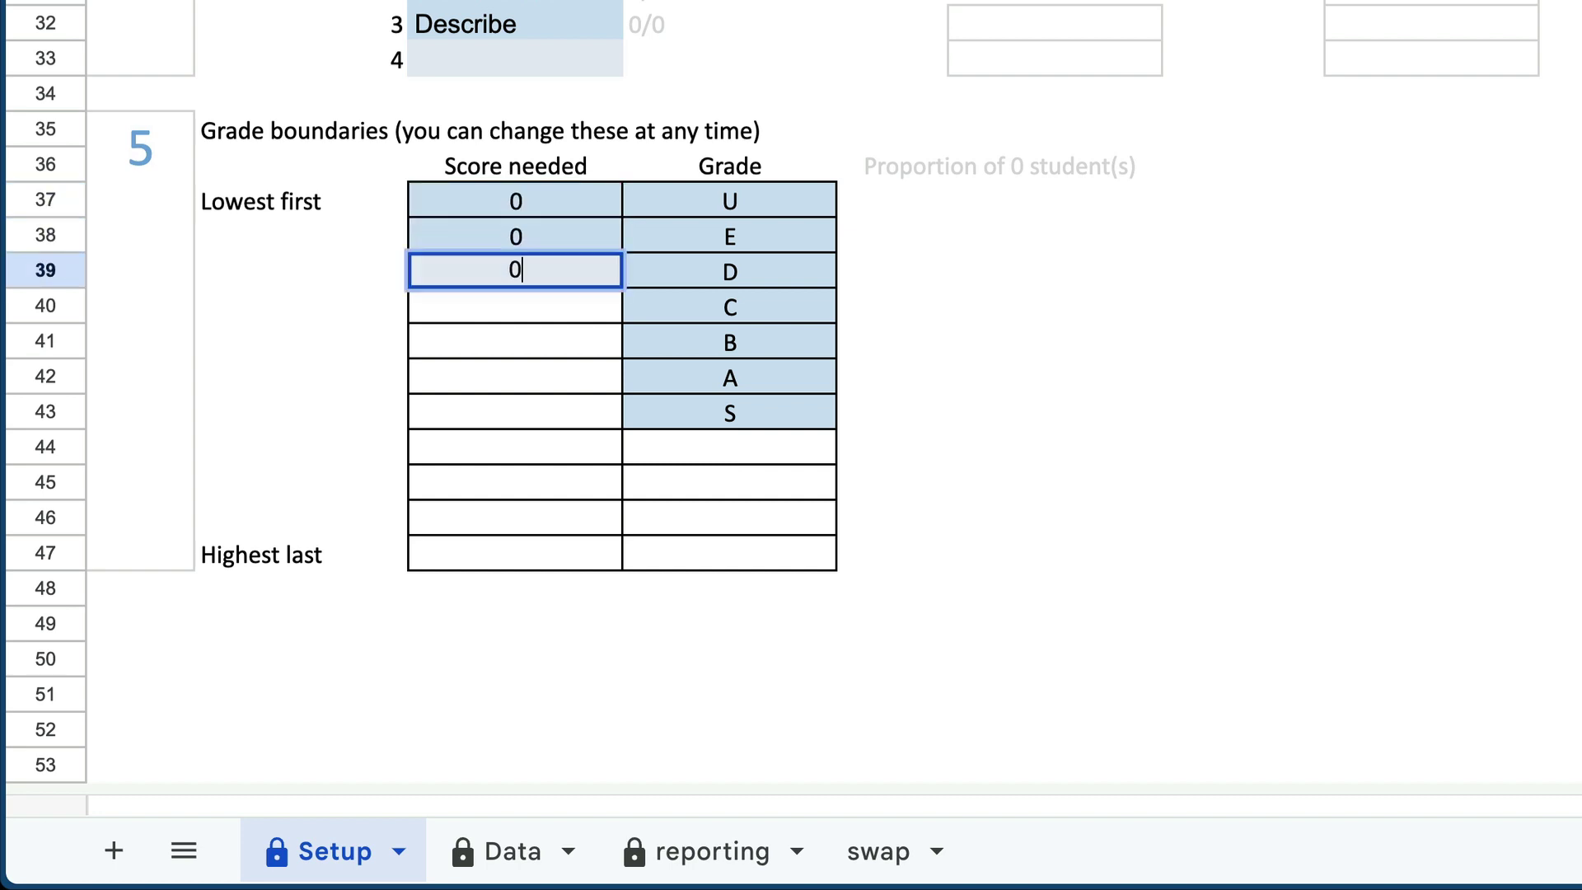
key(Return)
text(0)
key(Return)
text(0)
key(Return)
text(0)
key(Return)
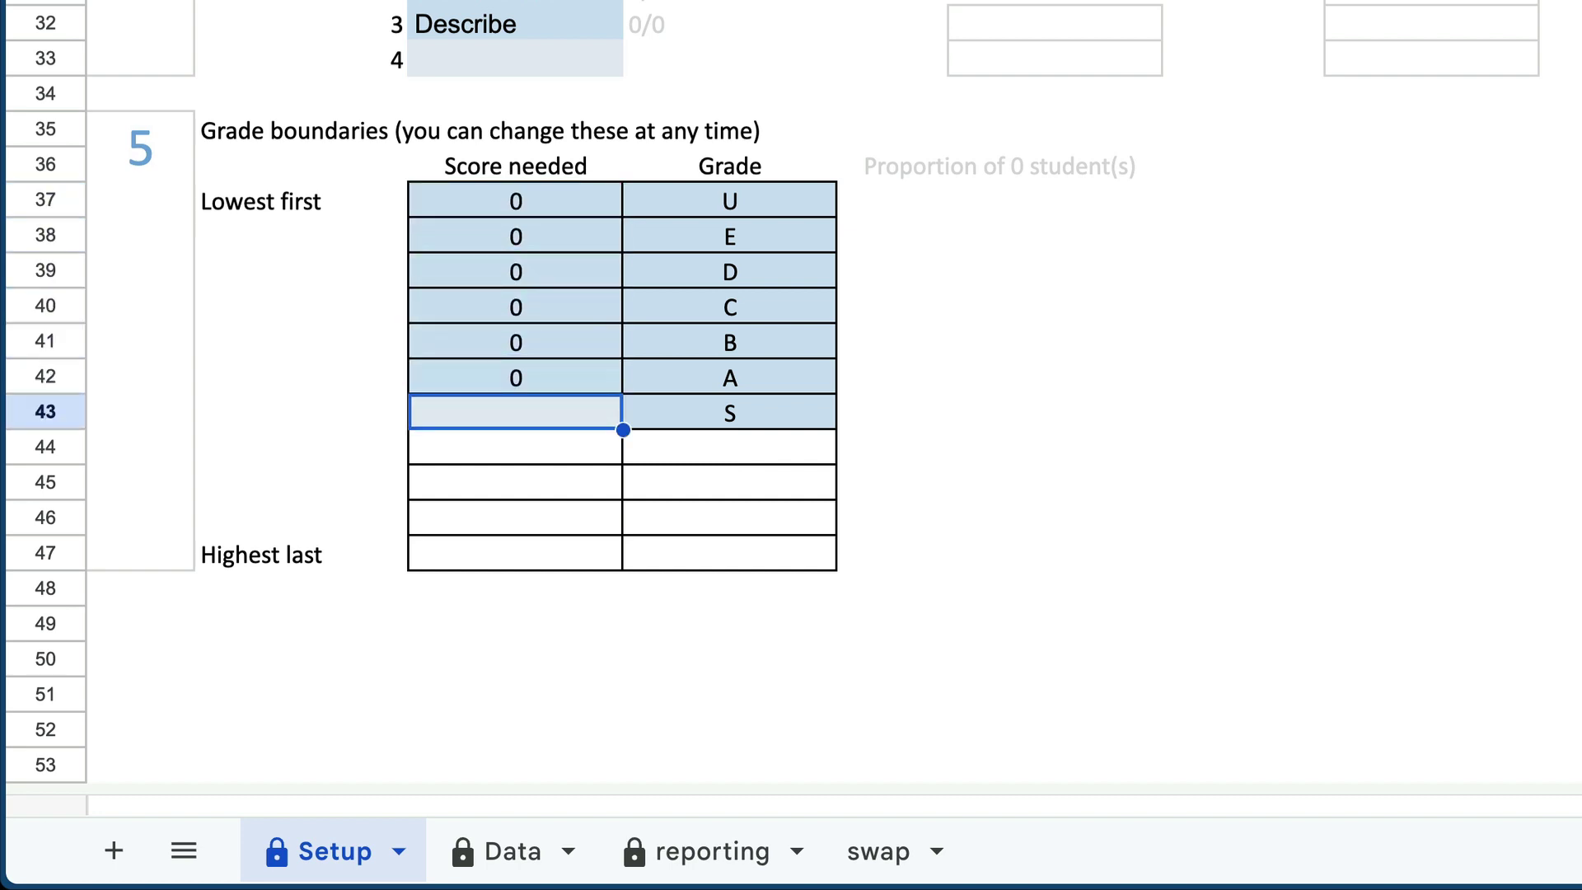
Remove the S grade from the grade boundaries table
click(729, 412)
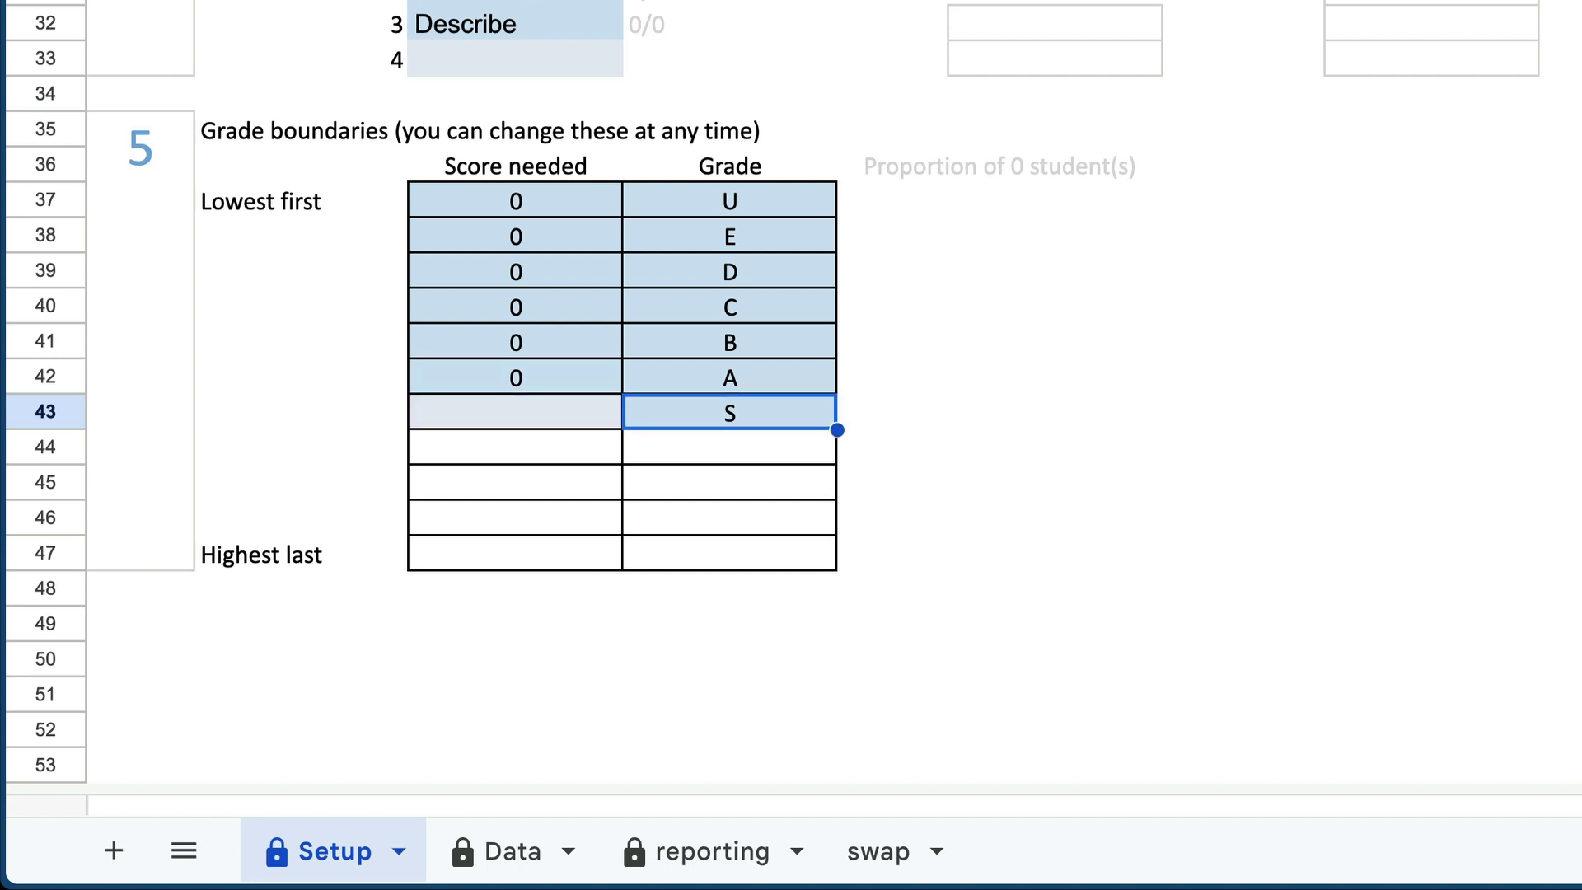
key(Delete)
click(515, 411)
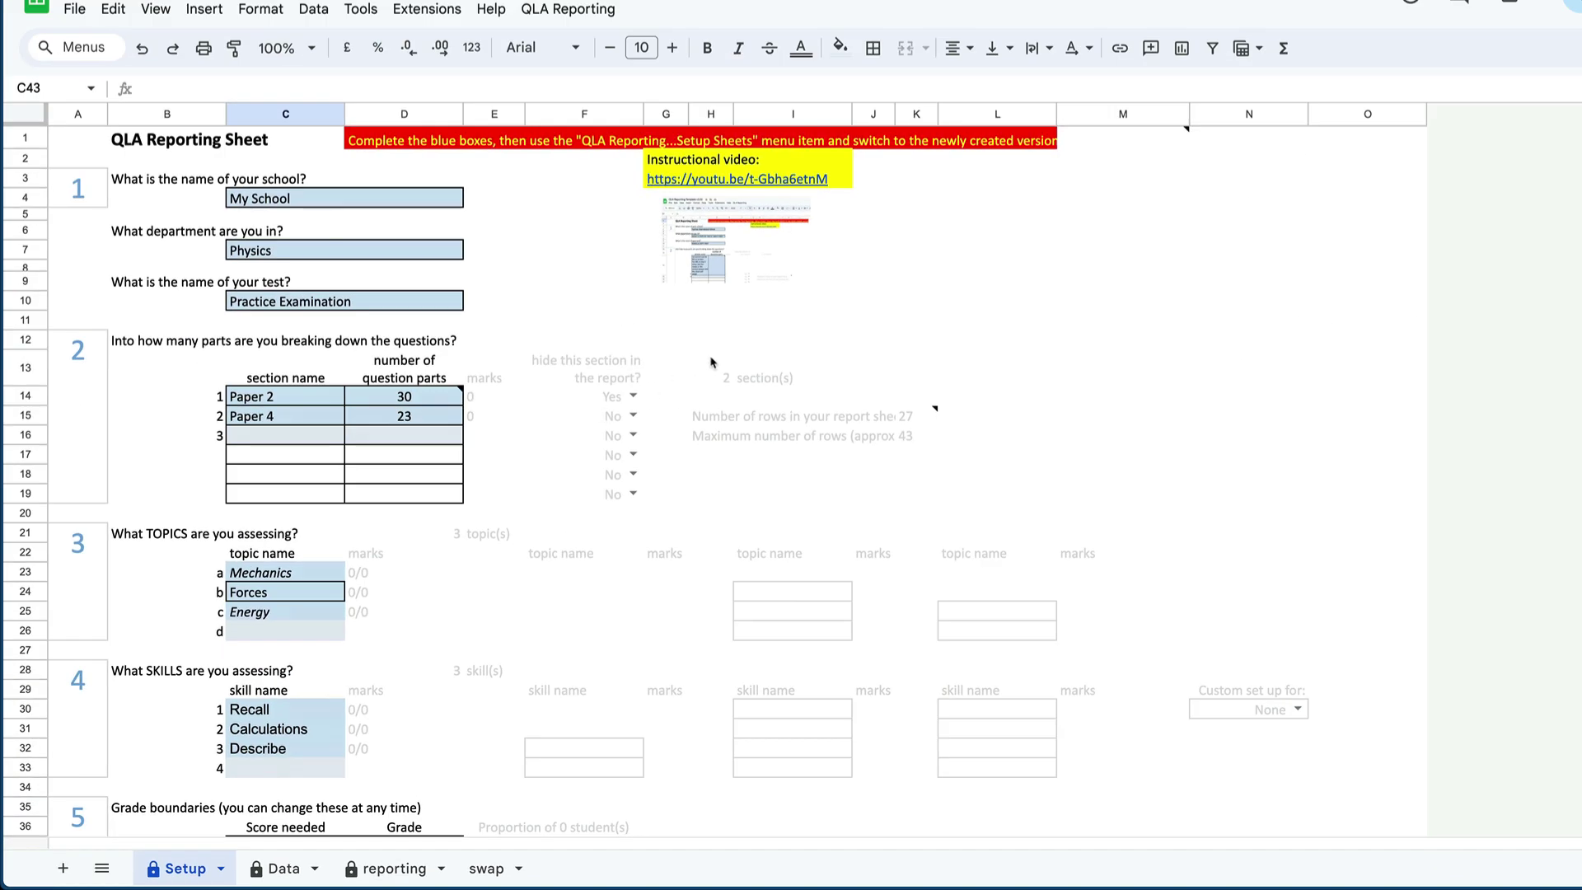
Run the QLA Reporting Setup Sheets script to generate the new reporting spreadsheet, and acknowledge its completion message
click(543, 15)
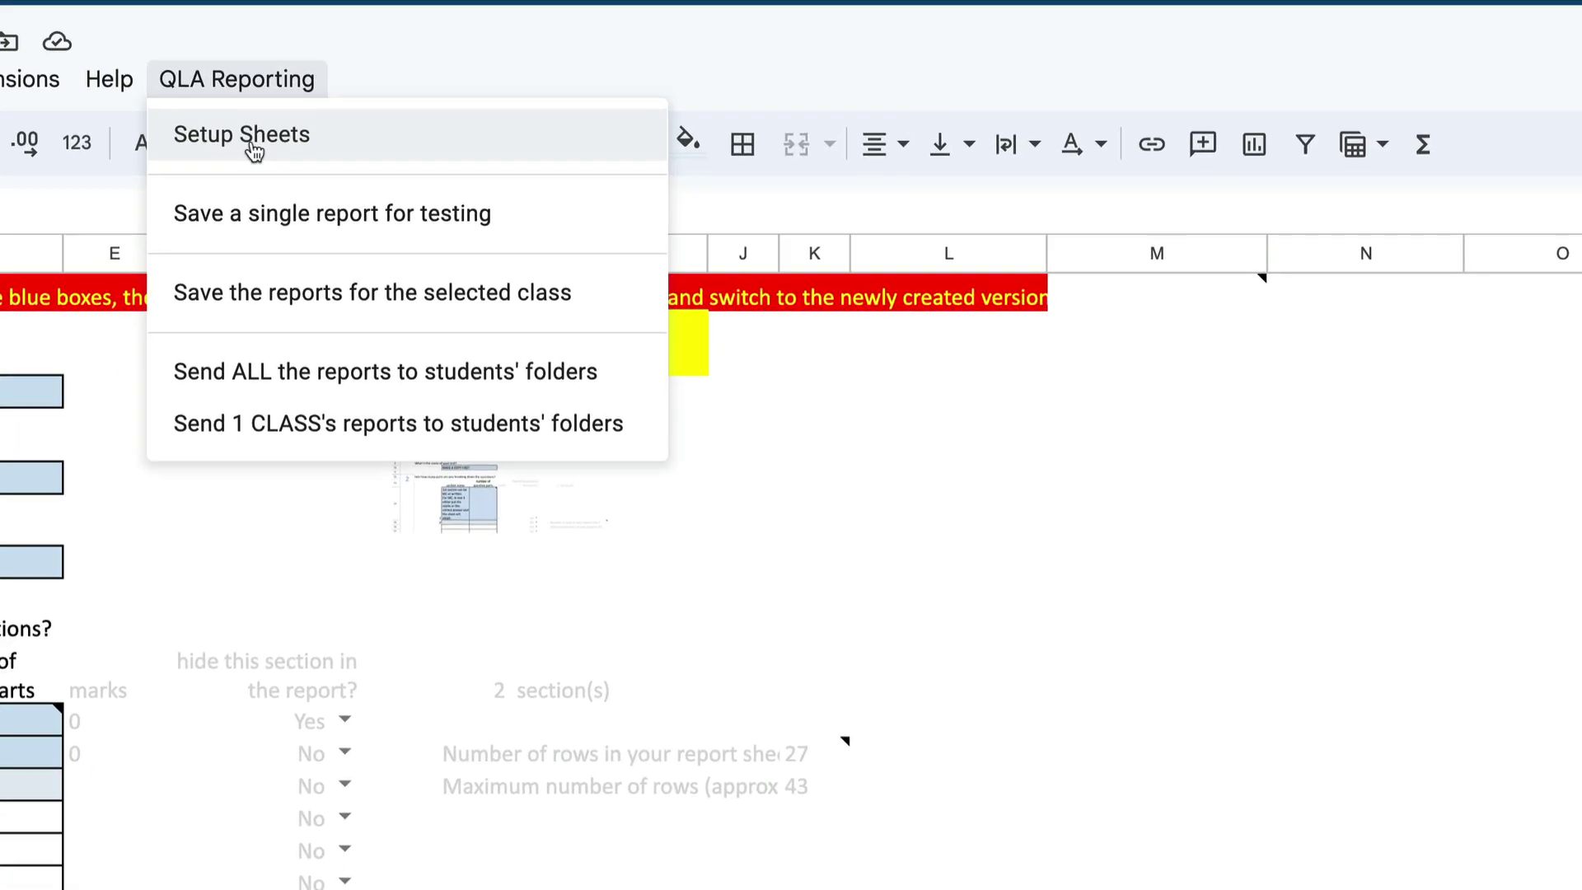
click(248, 140)
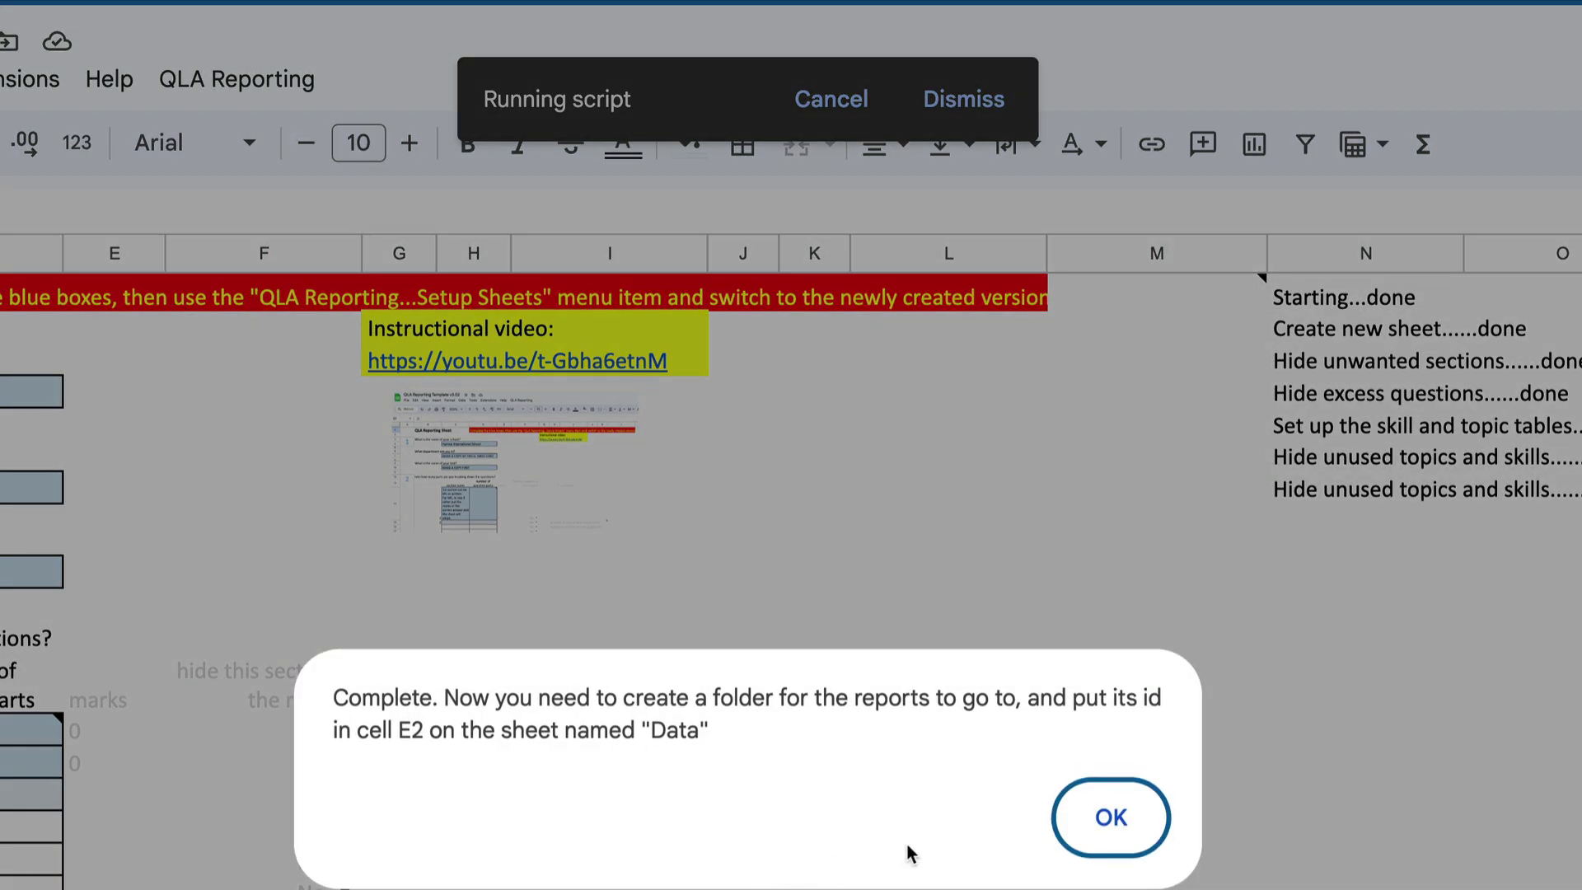
click(1111, 820)
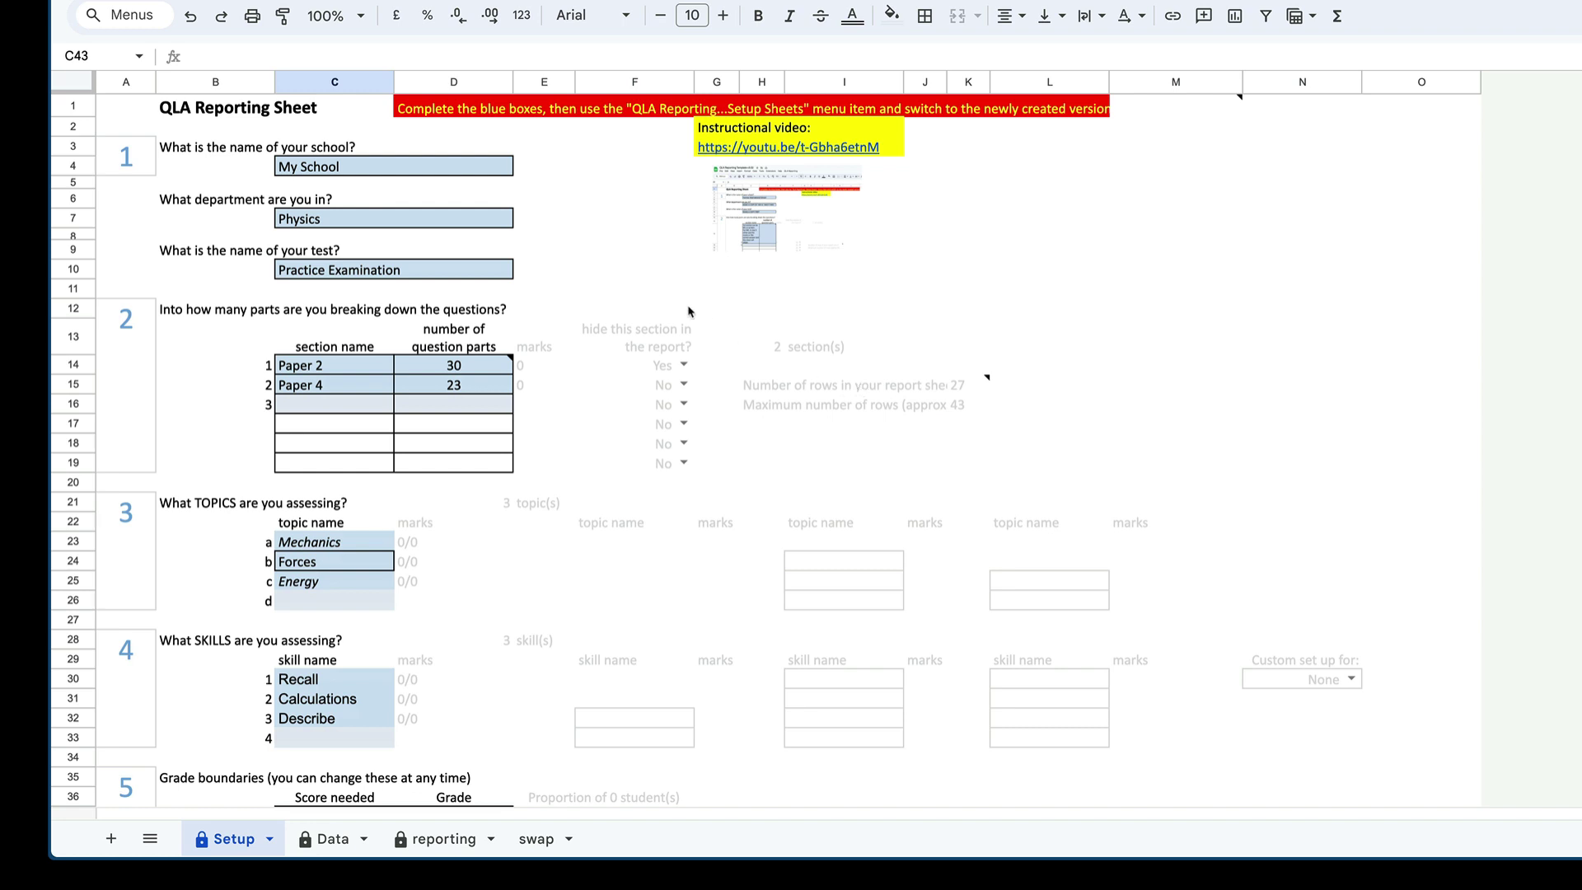
Move the used copy of the QLA Reporting template to the bin and close it
key(ctrl+alt+f)
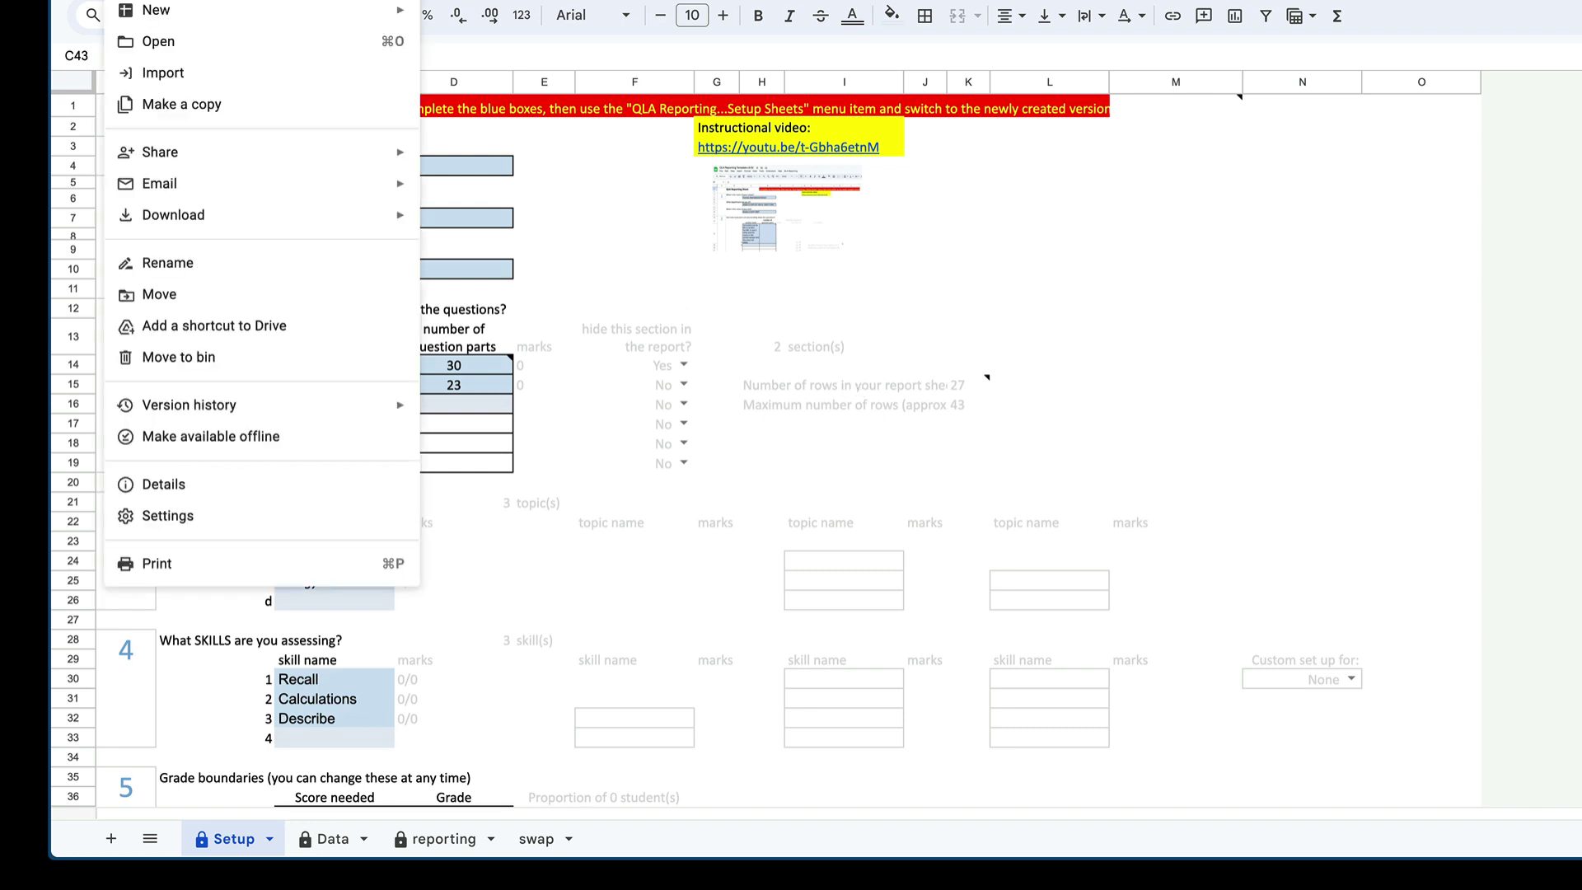
click(183, 361)
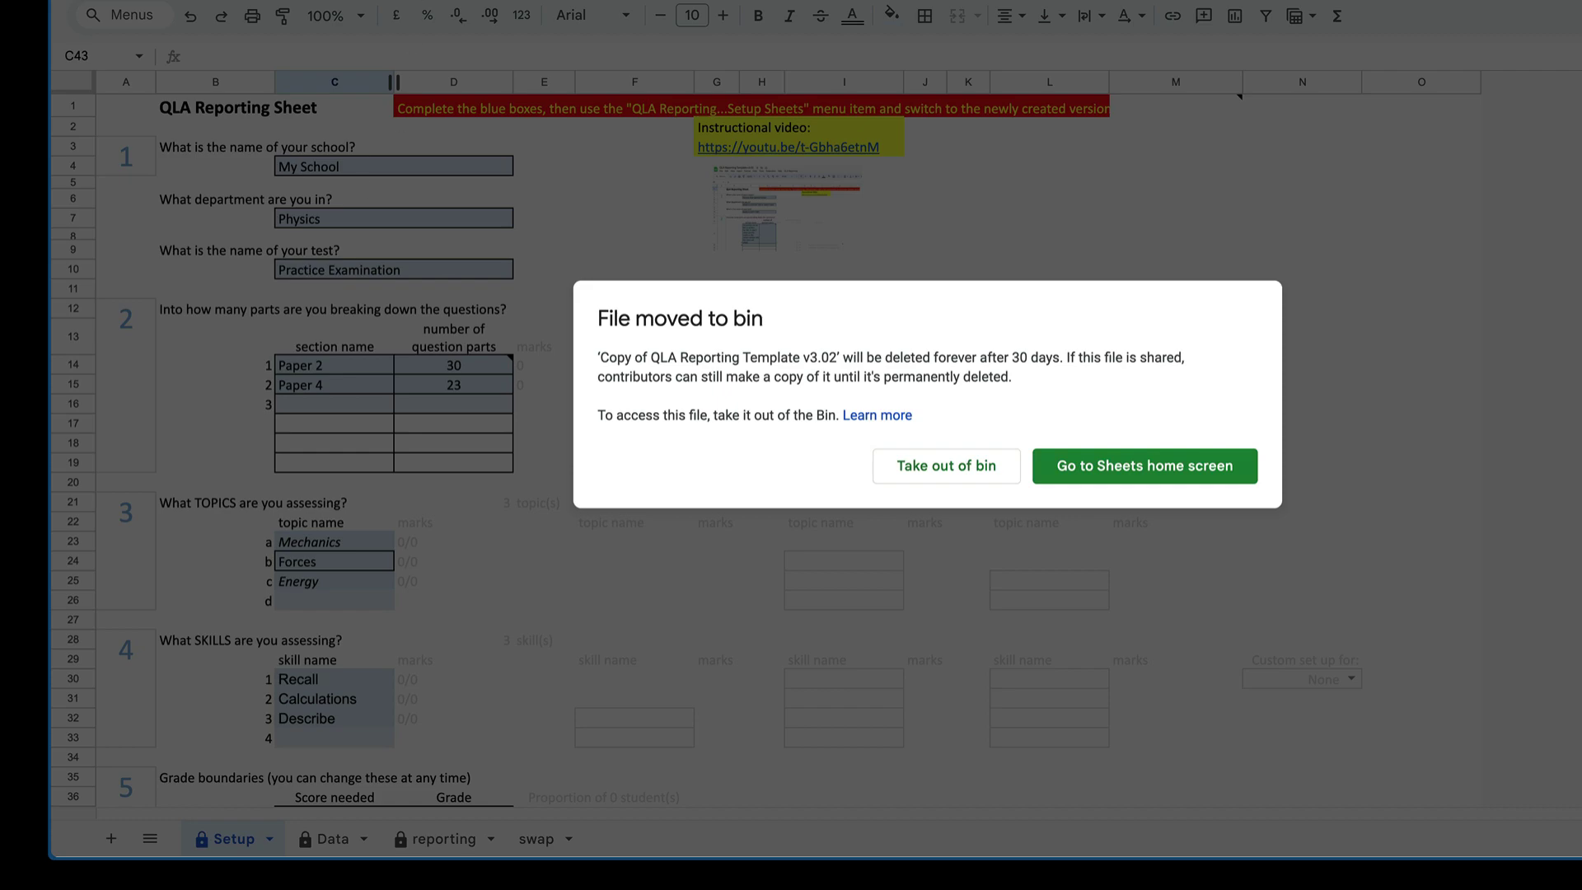
key(ctrl+w)
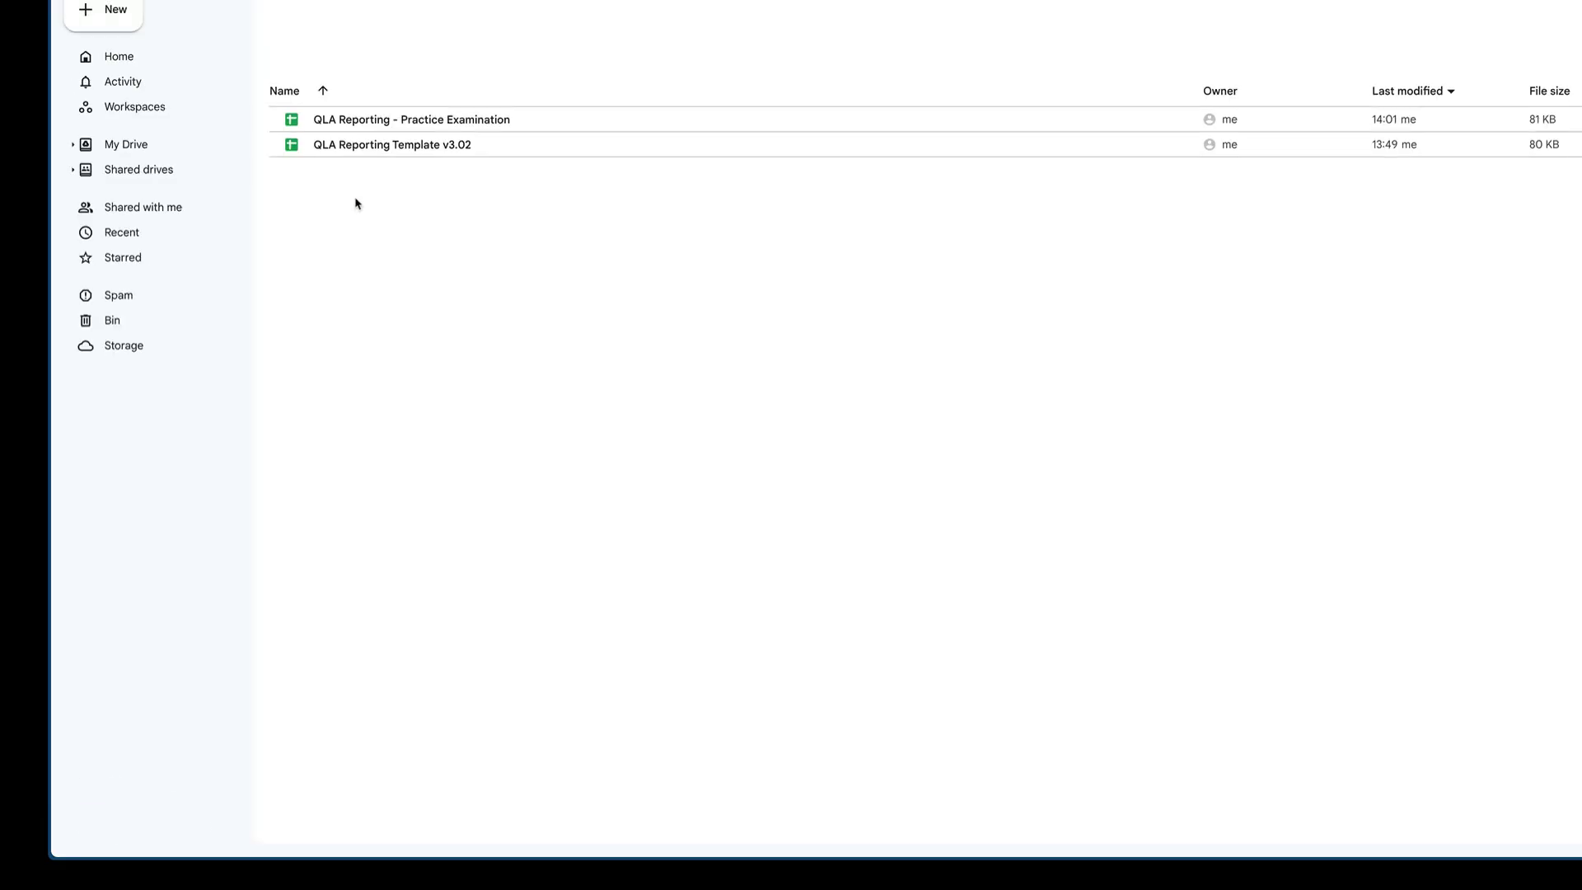
Open the "QLA Reporting - Practice Examination" spreadsheet, look through its Setup and reporting sheets, and return to the Data sheet
click(377, 121)
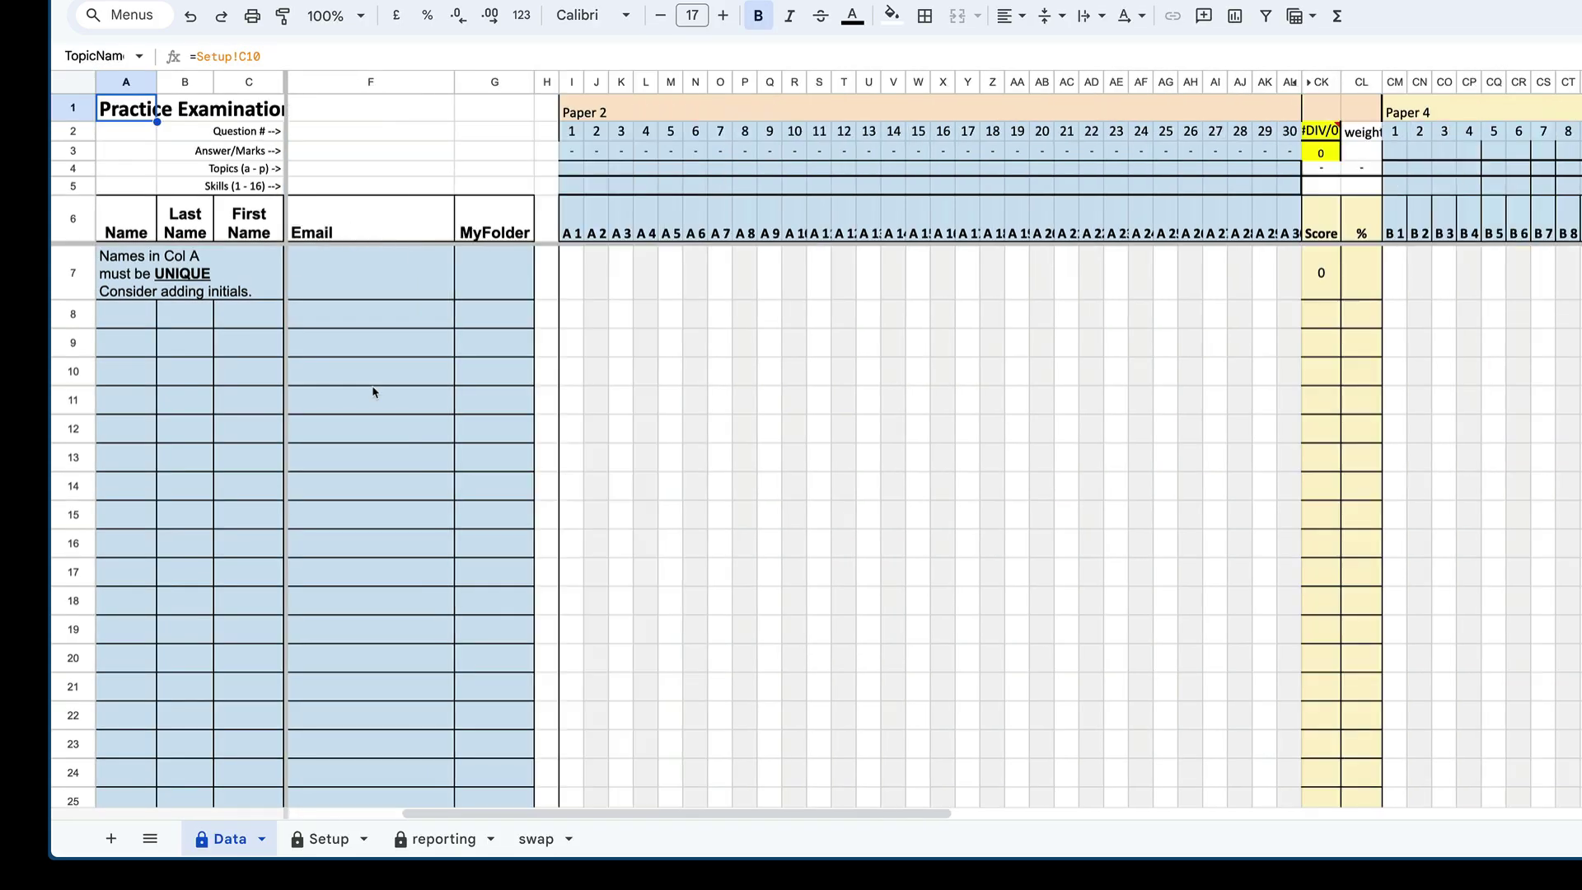
scroll(621, 151, right, 10)
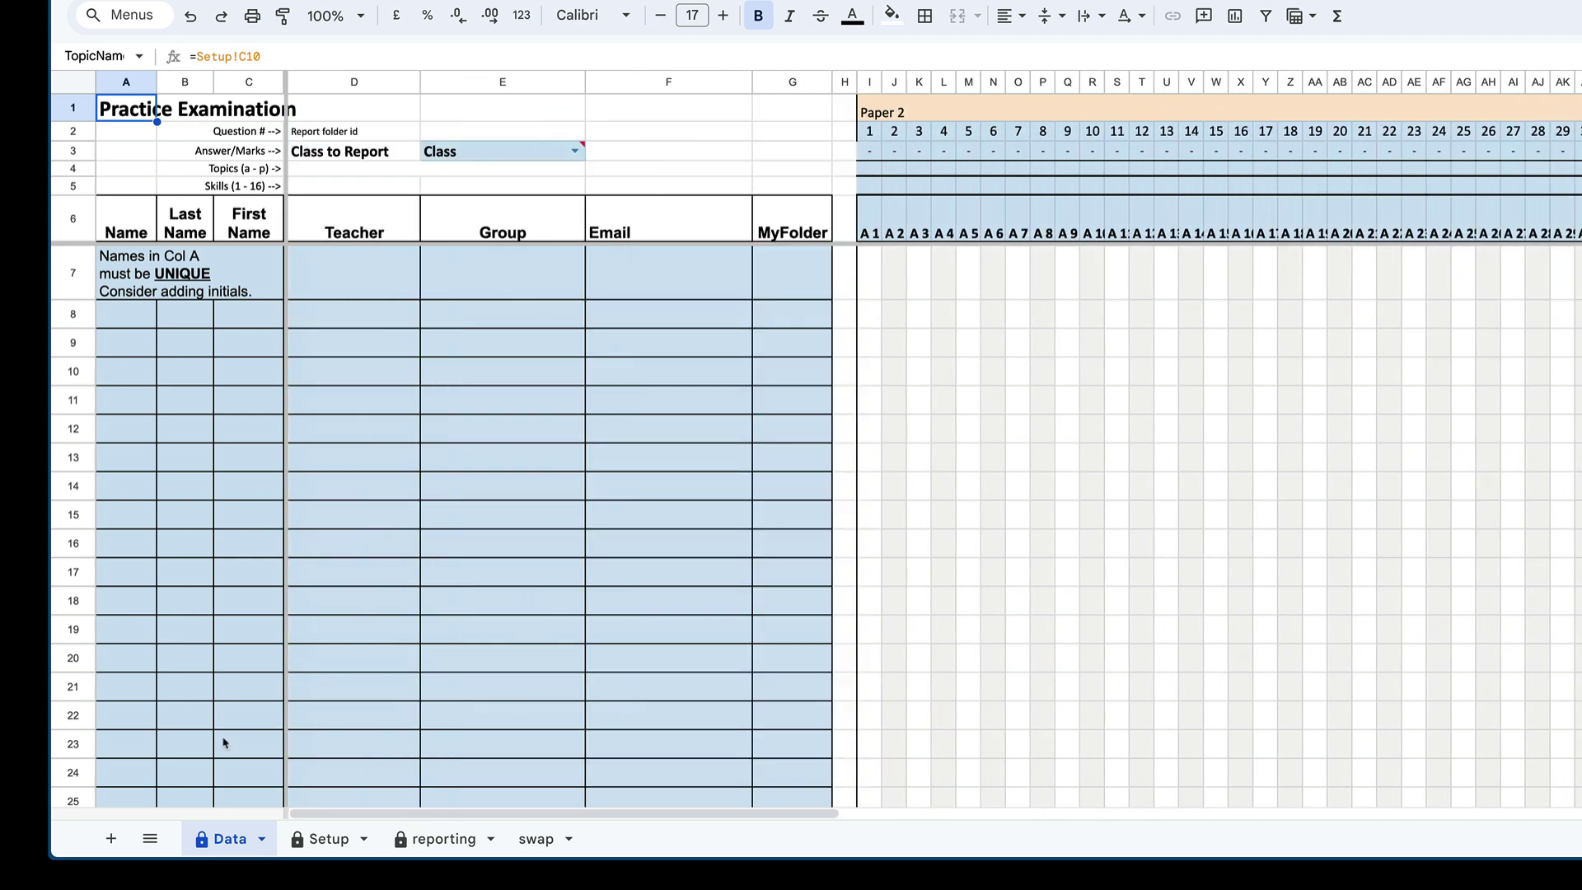
click(324, 840)
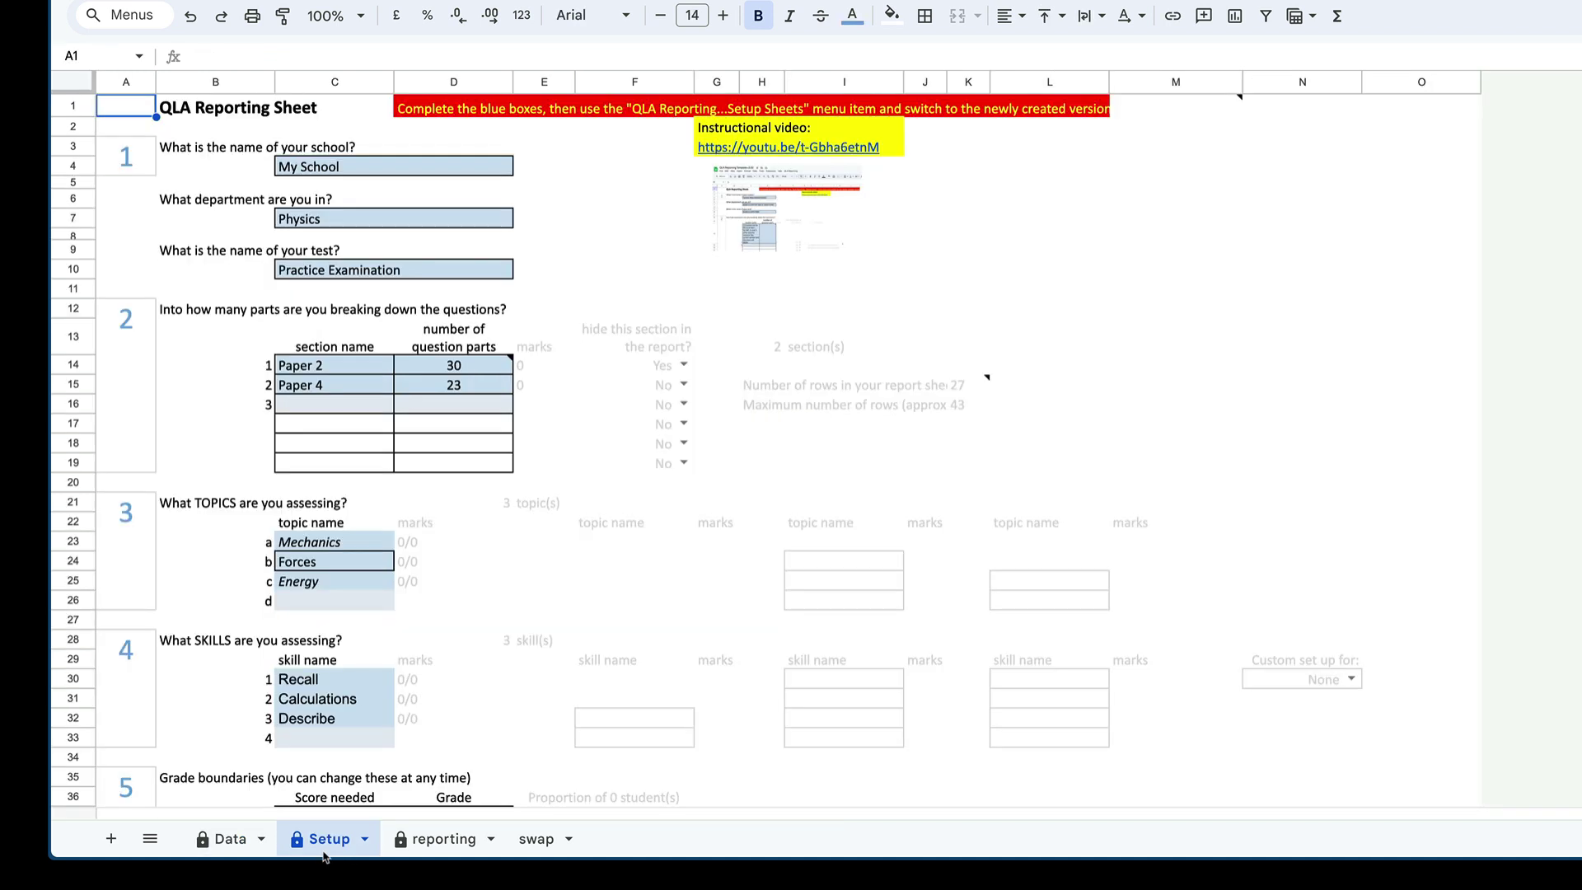
scroll(474, 733, down, 5)
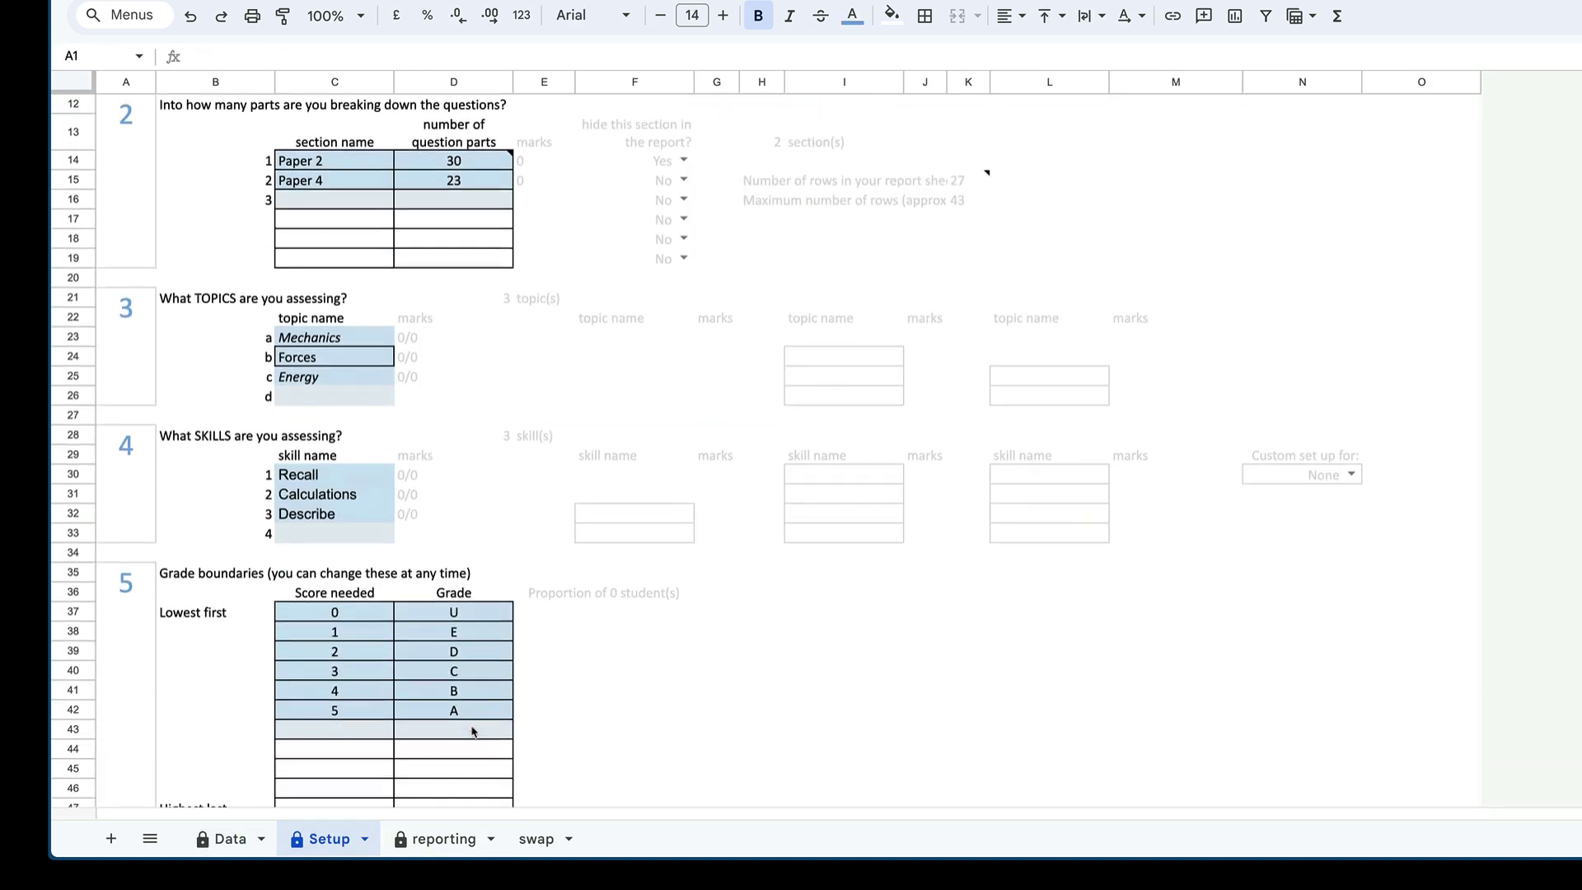
click(437, 840)
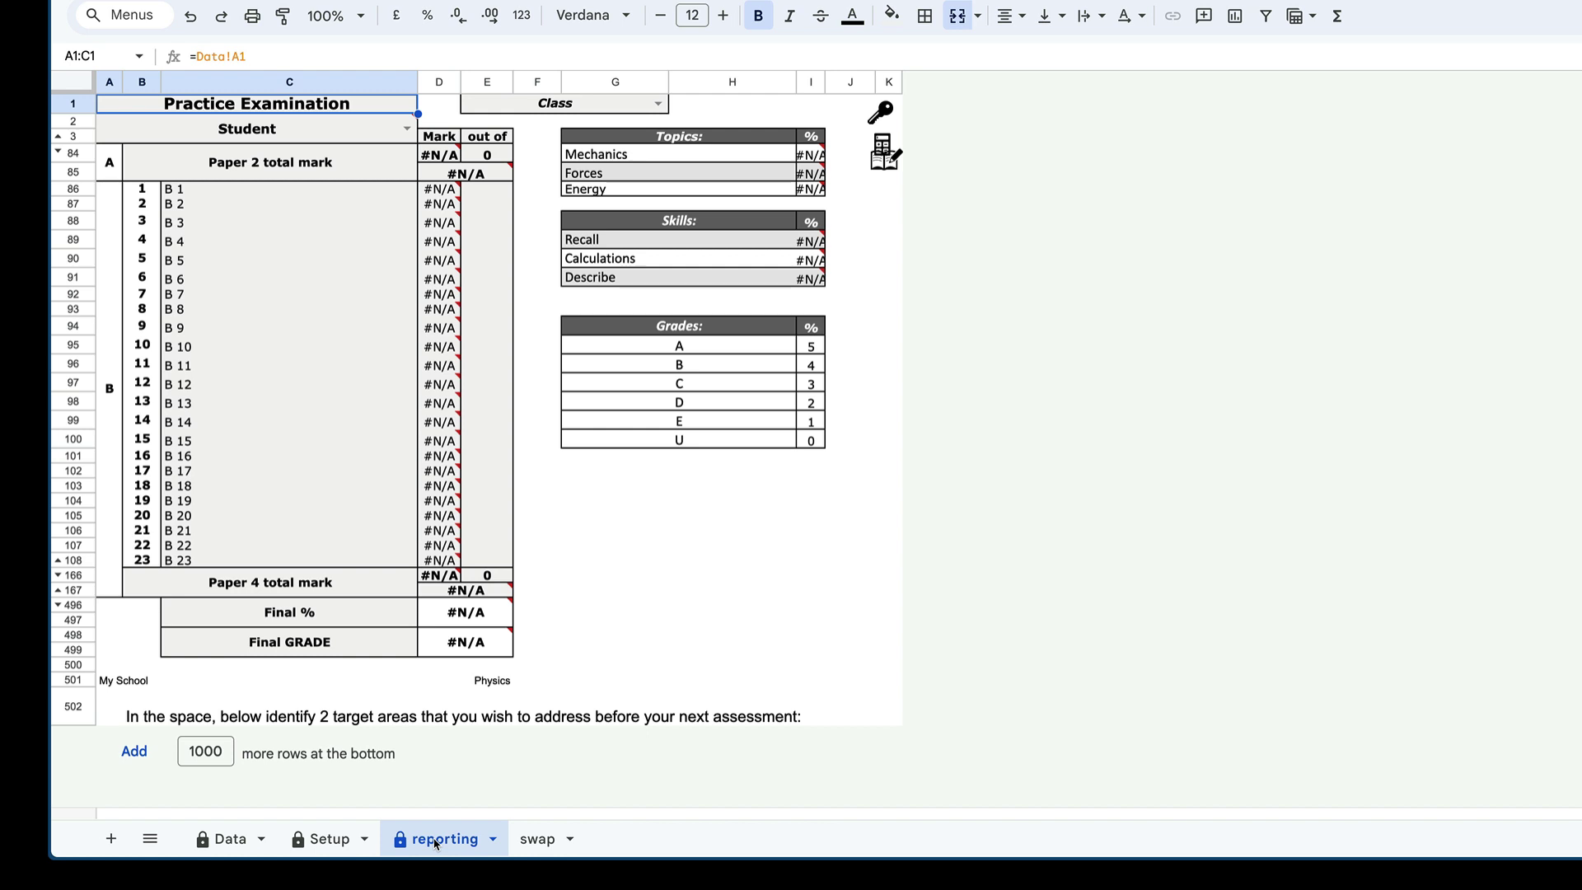
click(231, 840)
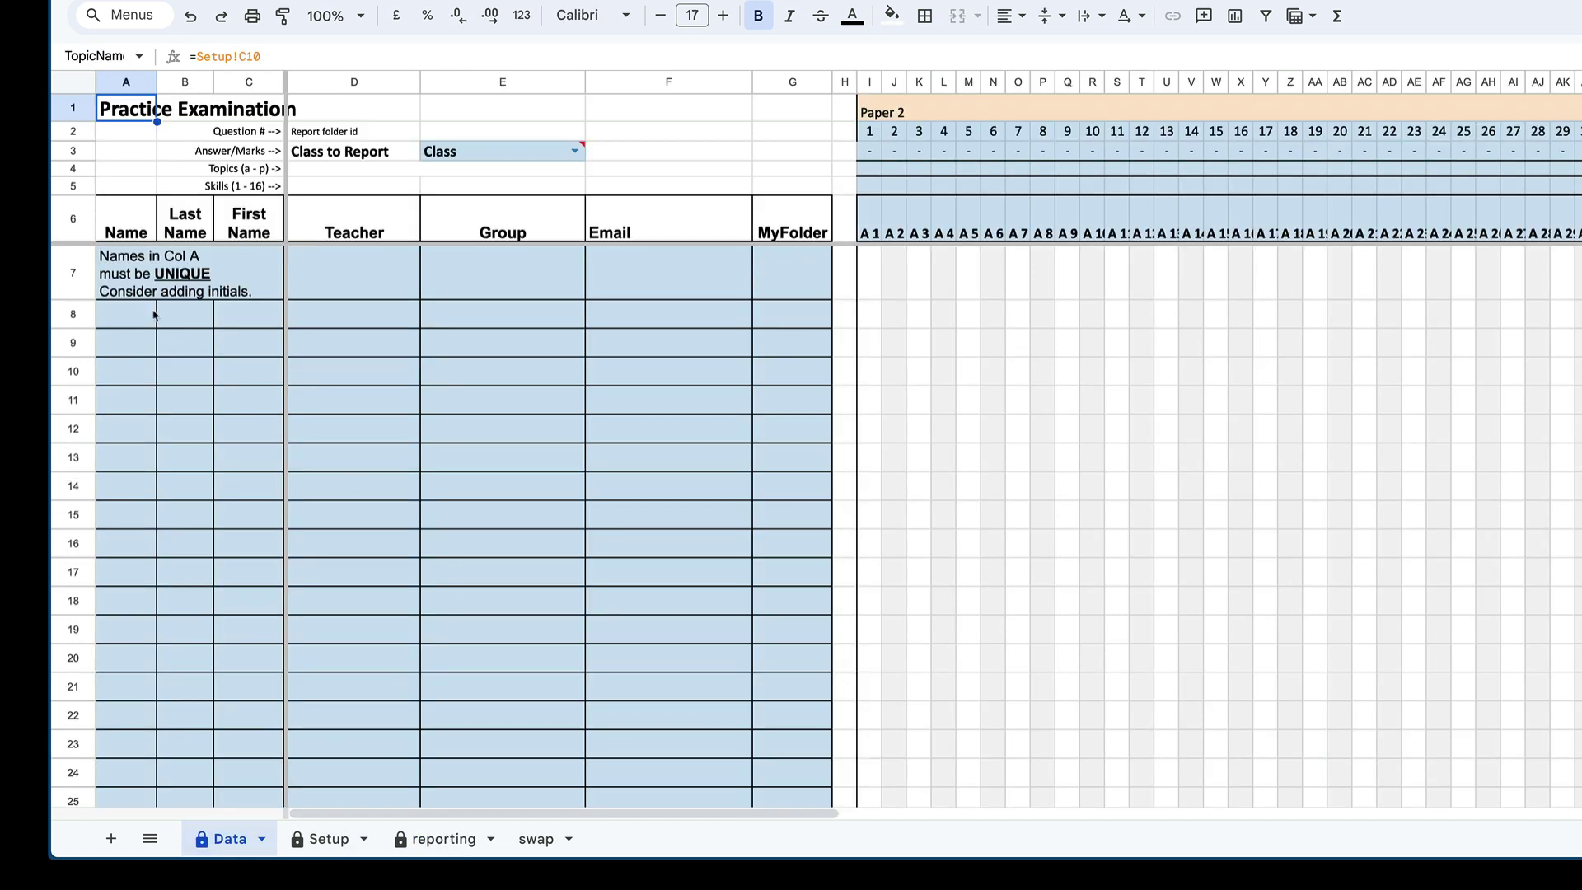
Enter the same student first name in cells A7 and A8 of the Name column
click(138, 272)
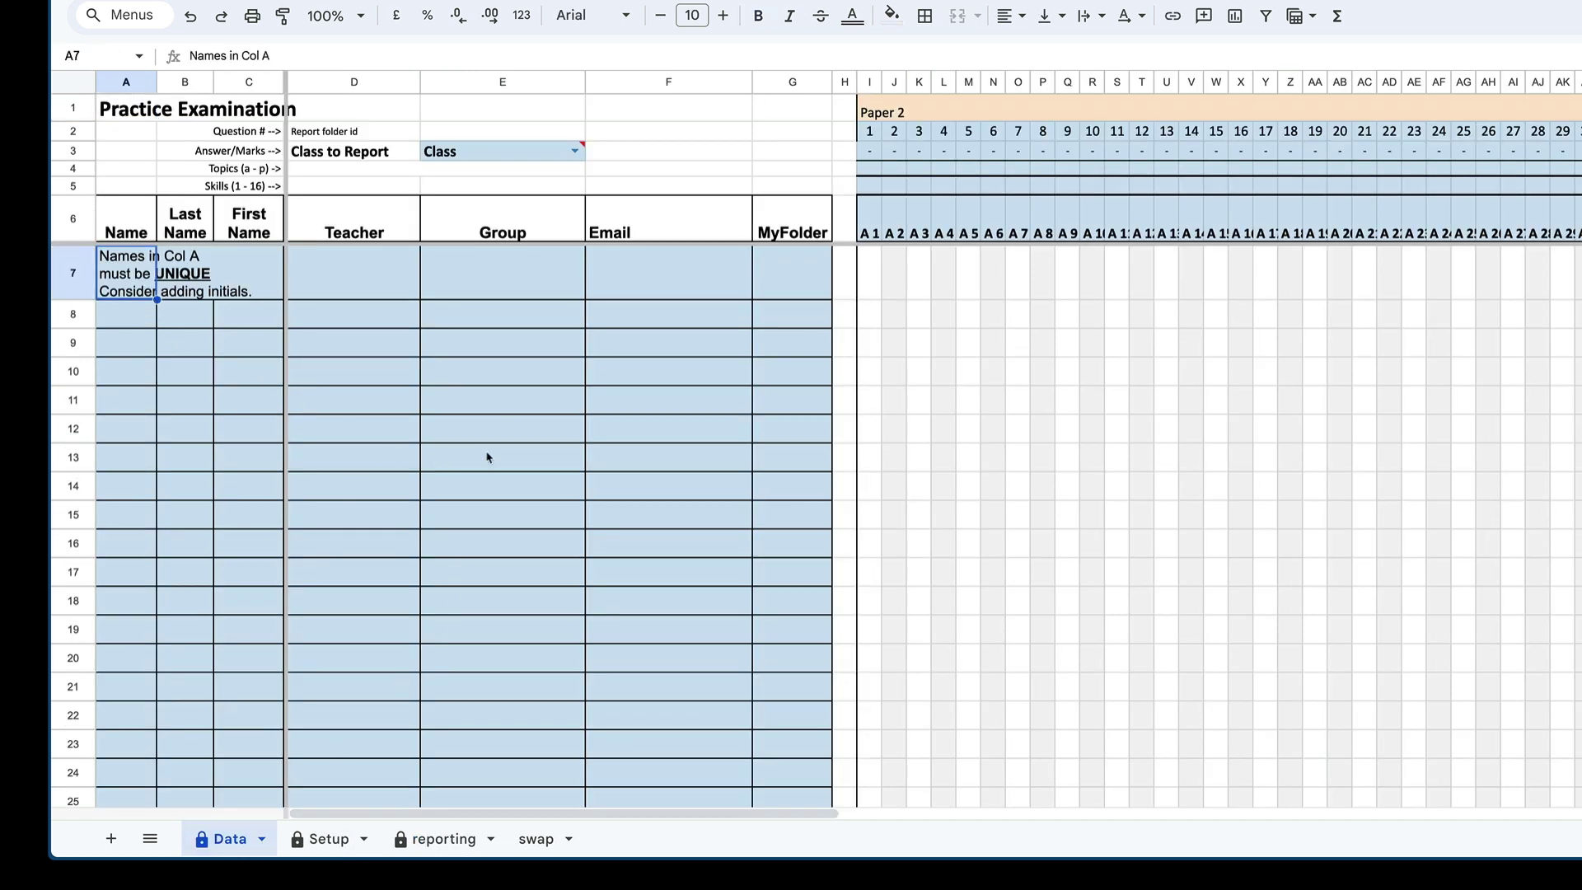
text(John)
key(Return)
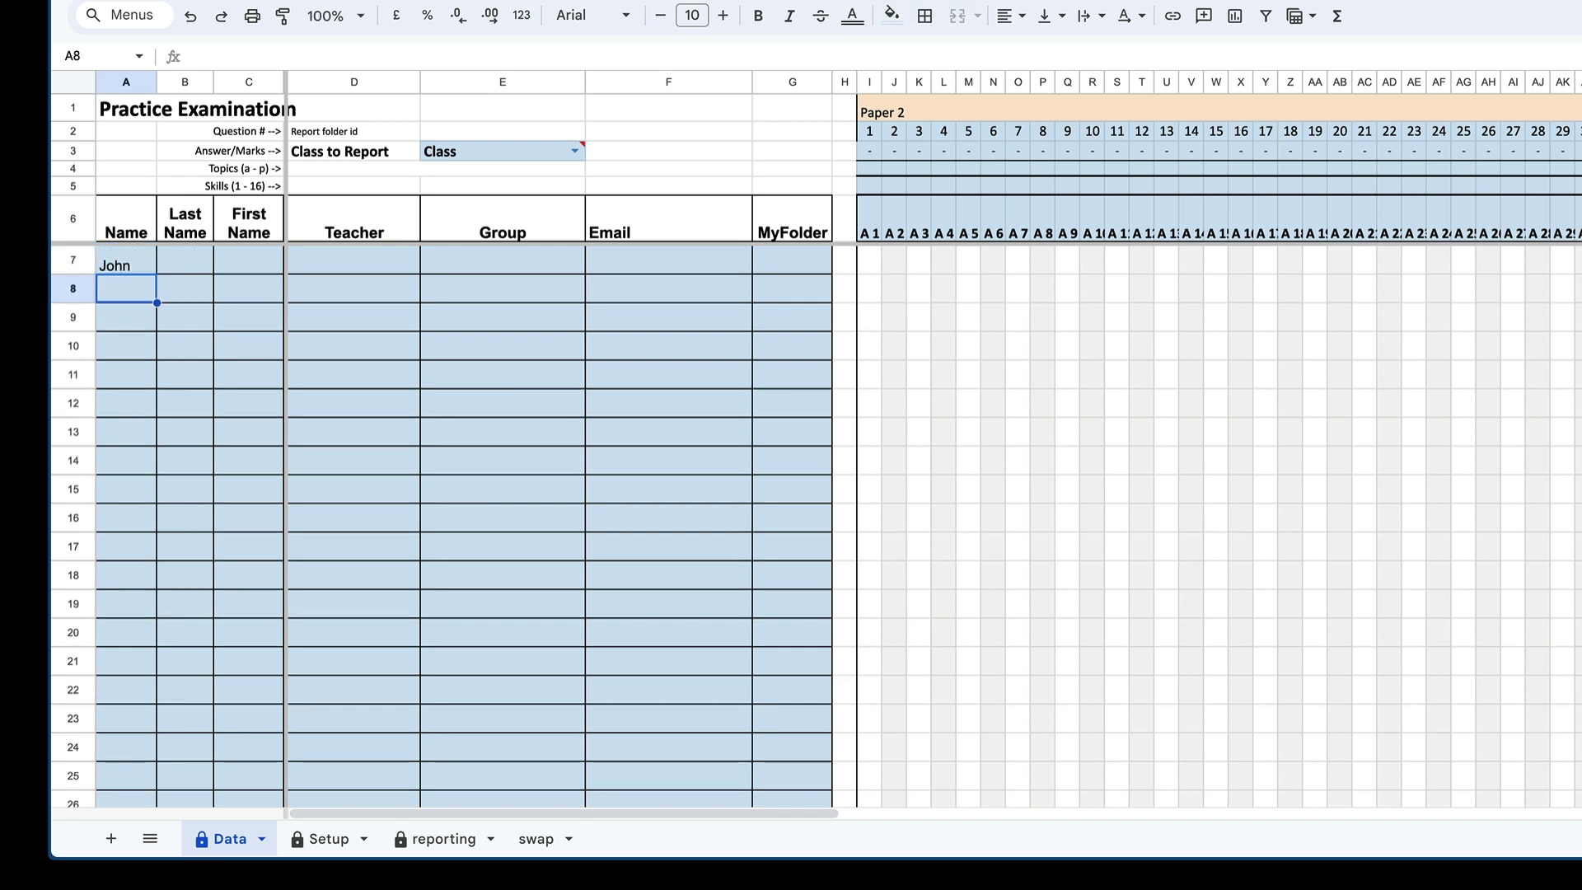
text(John)
key(Return)
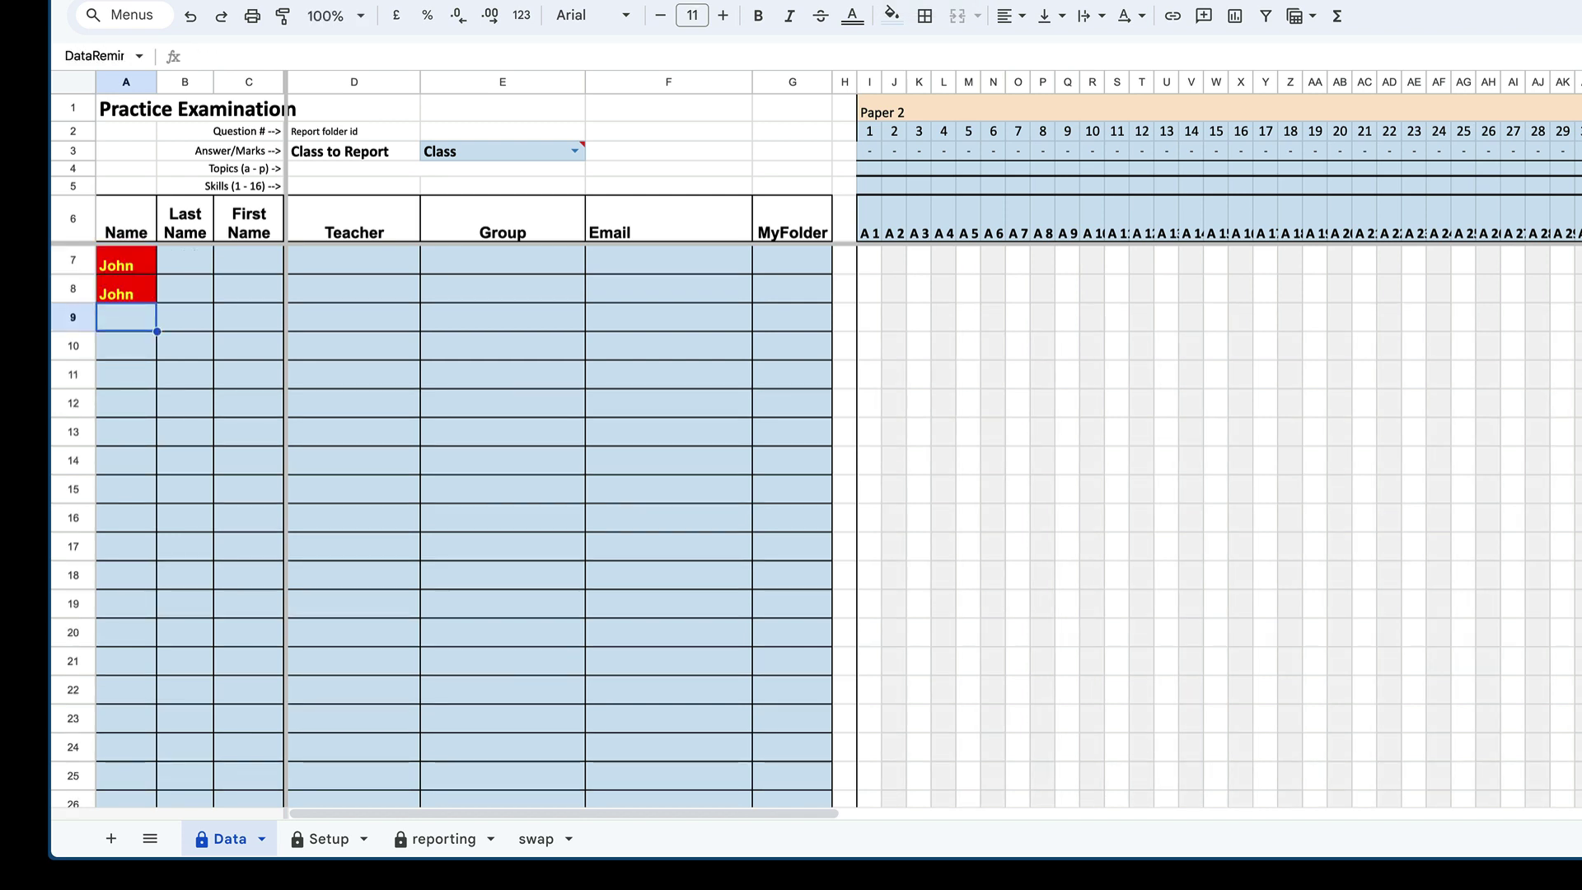
Replace the duplicate name in cell A8 with a different student's first name
click(126, 288)
text(P)
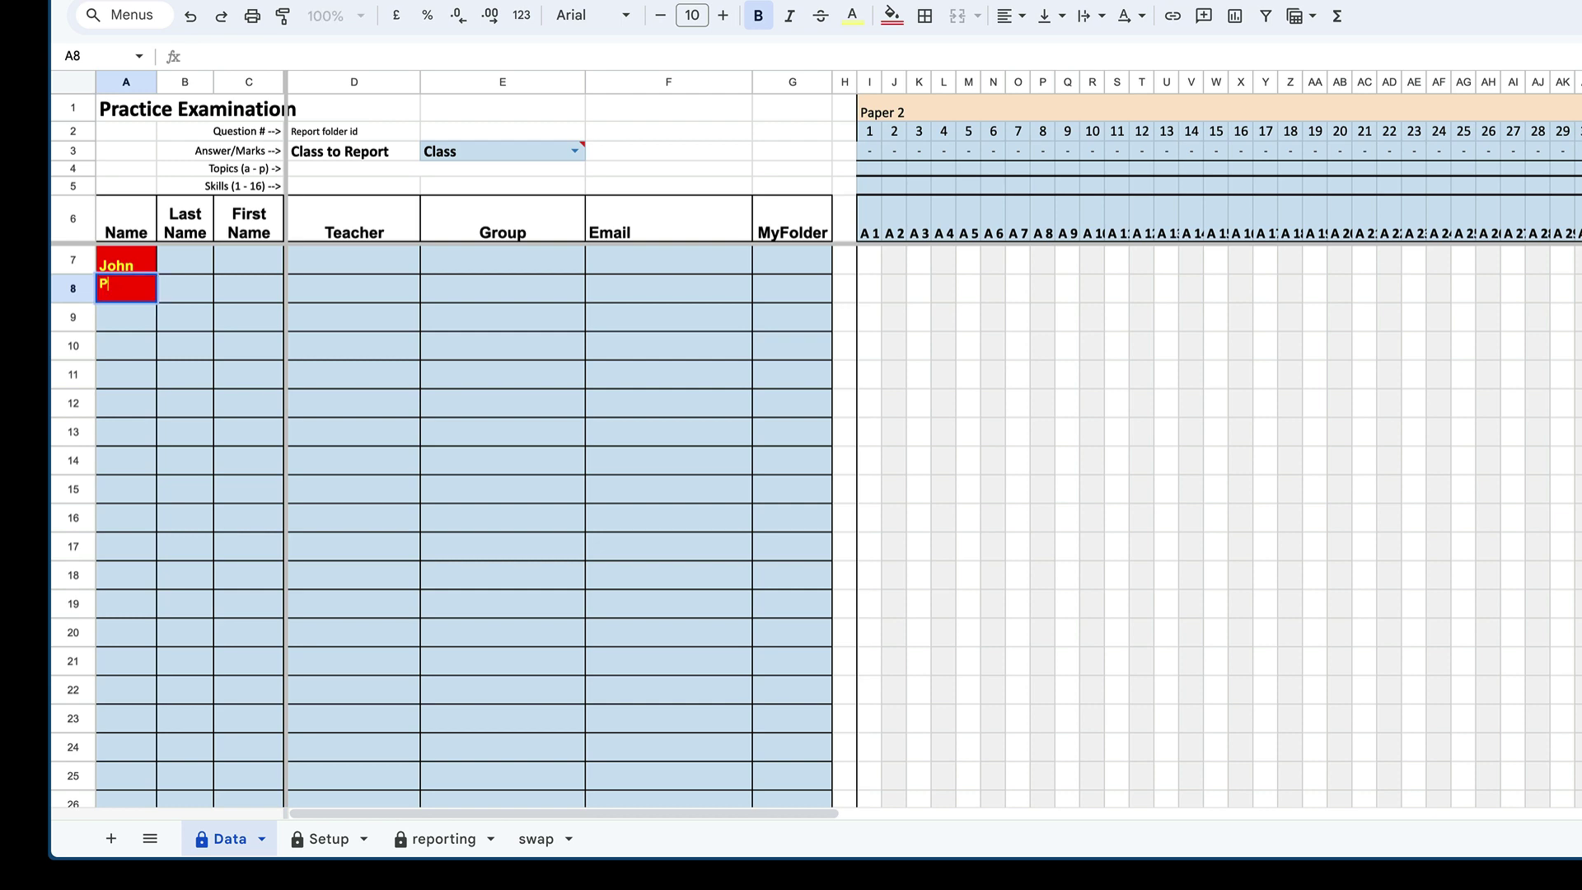
text(eter)
key(Return)
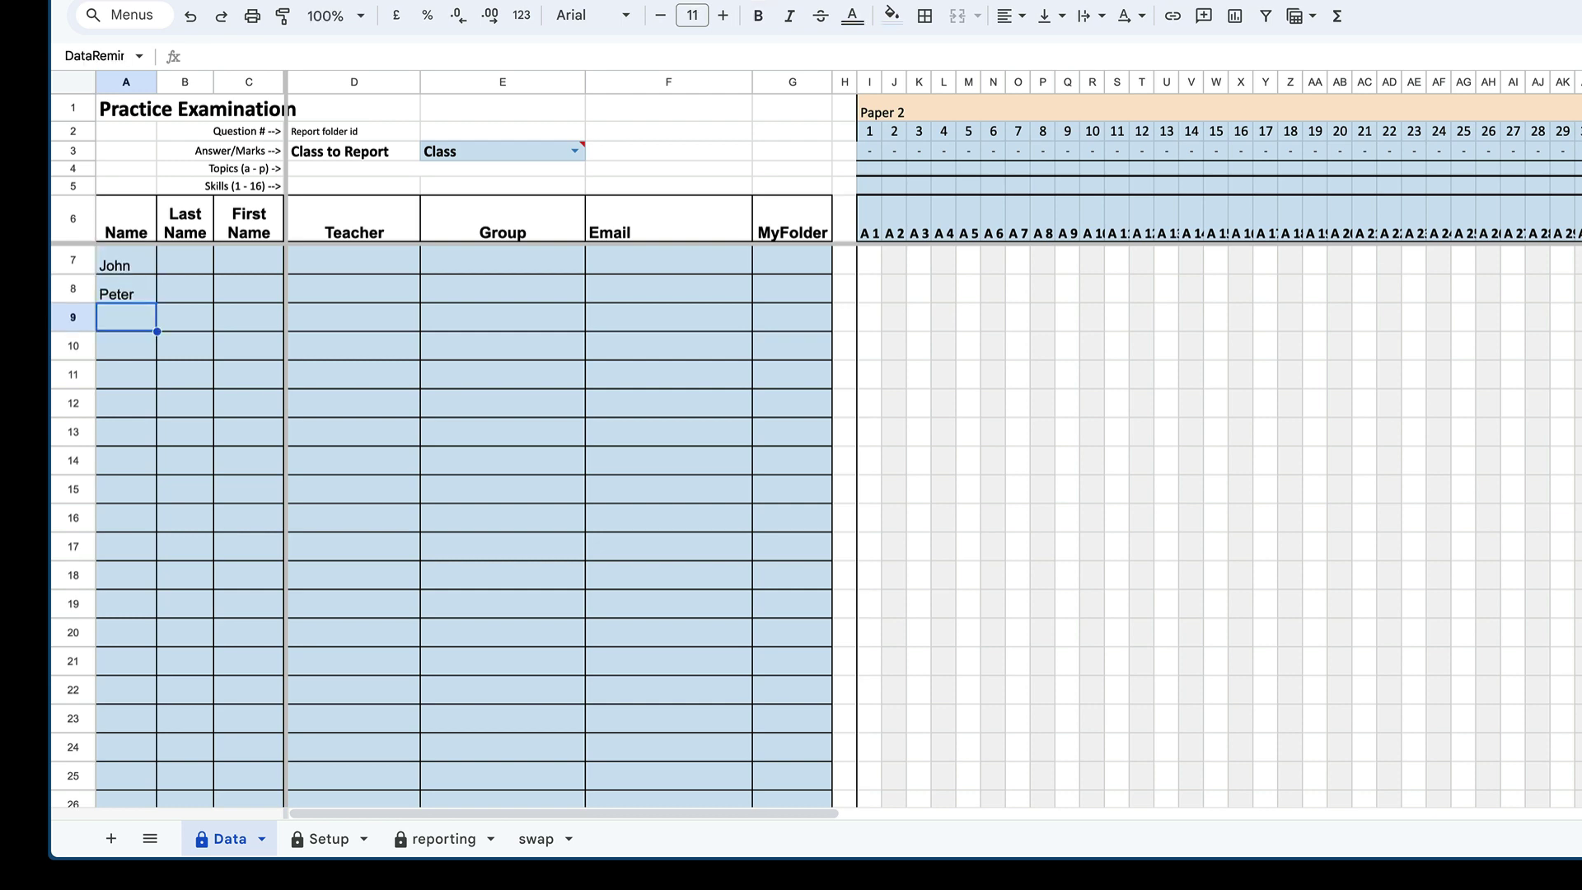
Review the first student's detail fields from Last Name to MyFolder and the QLA Reporting commands for saving and sending reports
click(185, 316)
key(Up)
key(Up)
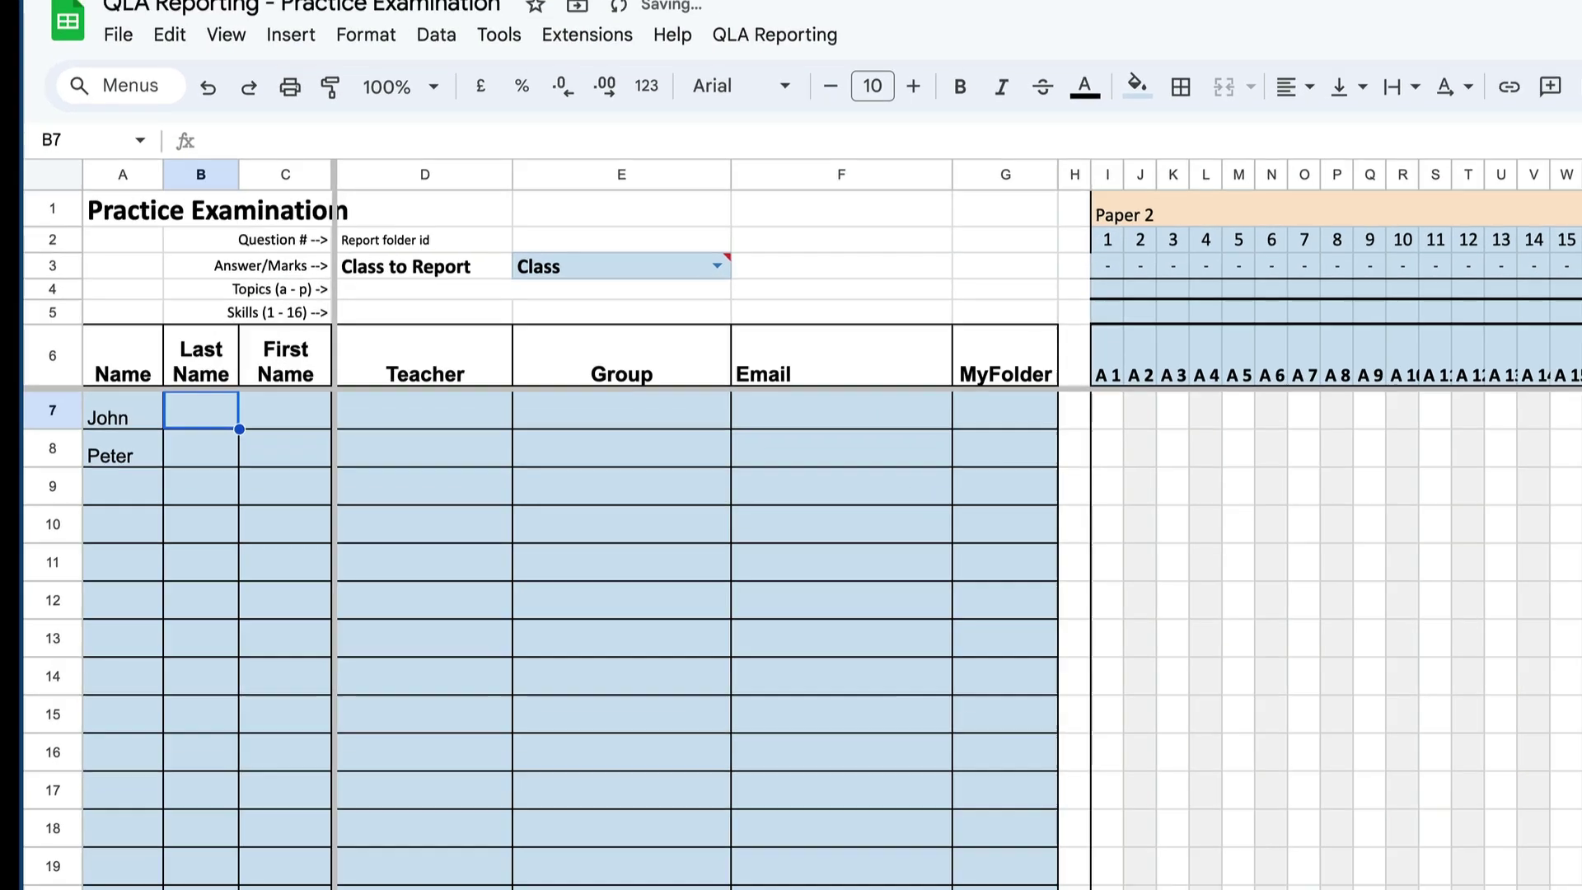
key(Right)
key(Right)
key(Right)
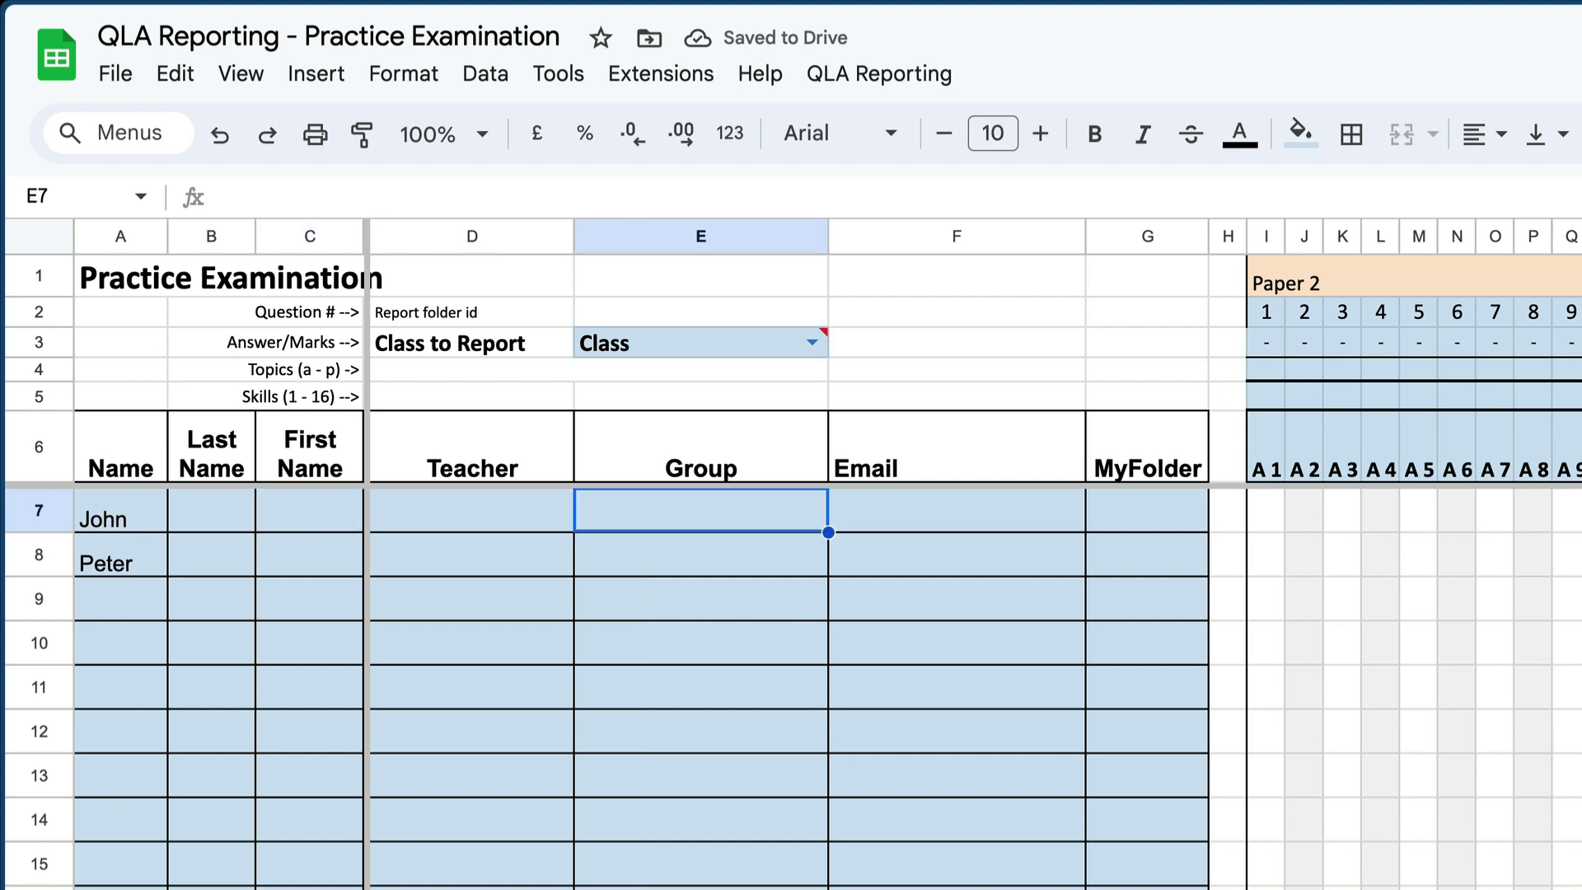
key(Right)
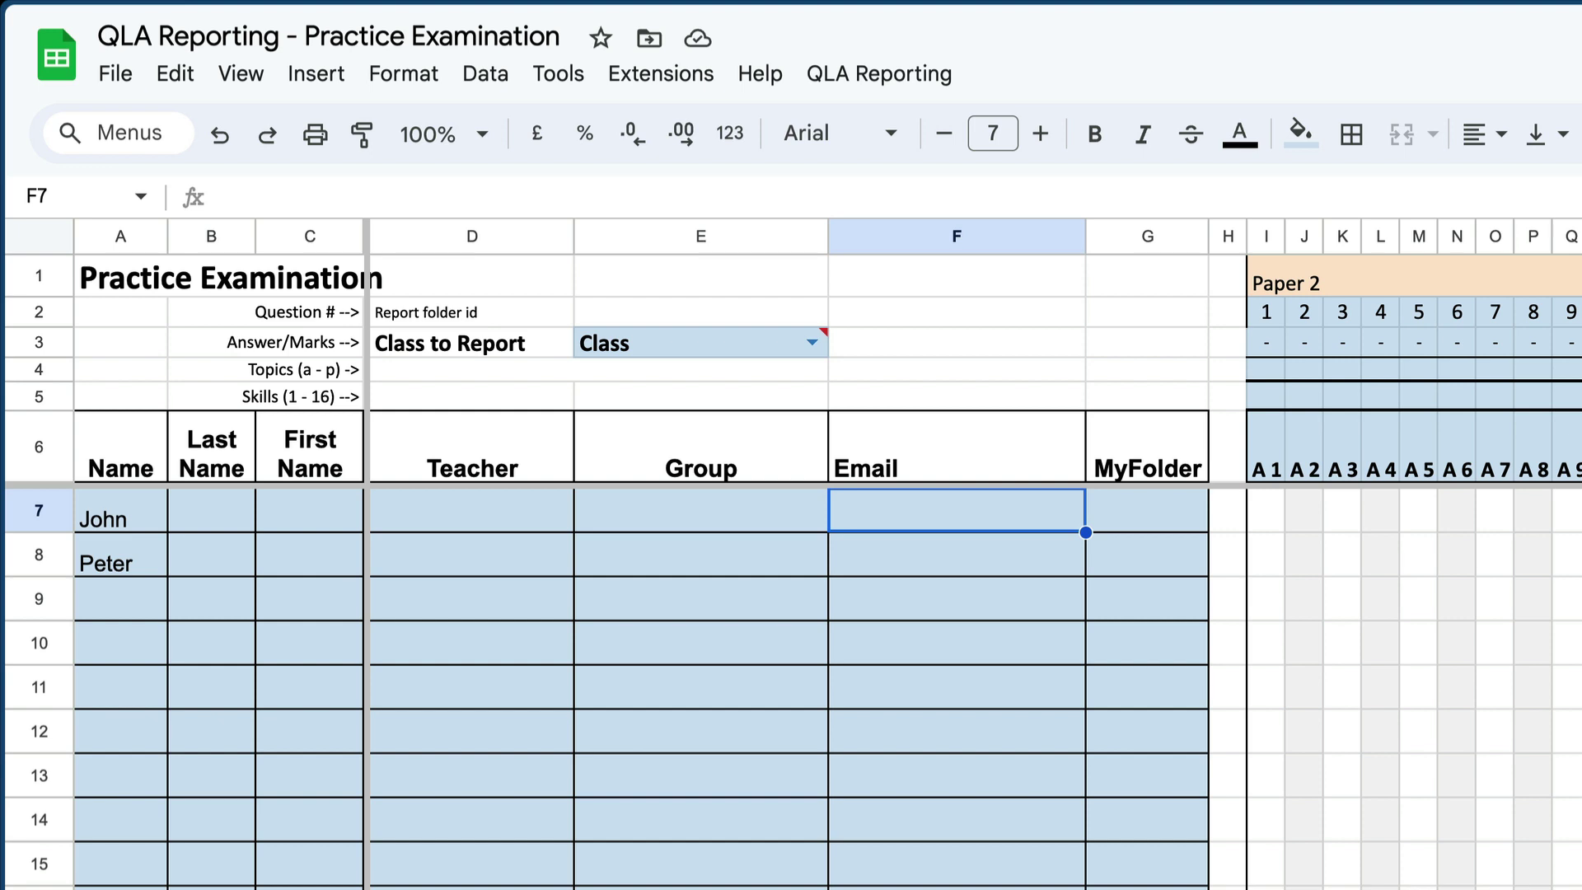
click(1147, 511)
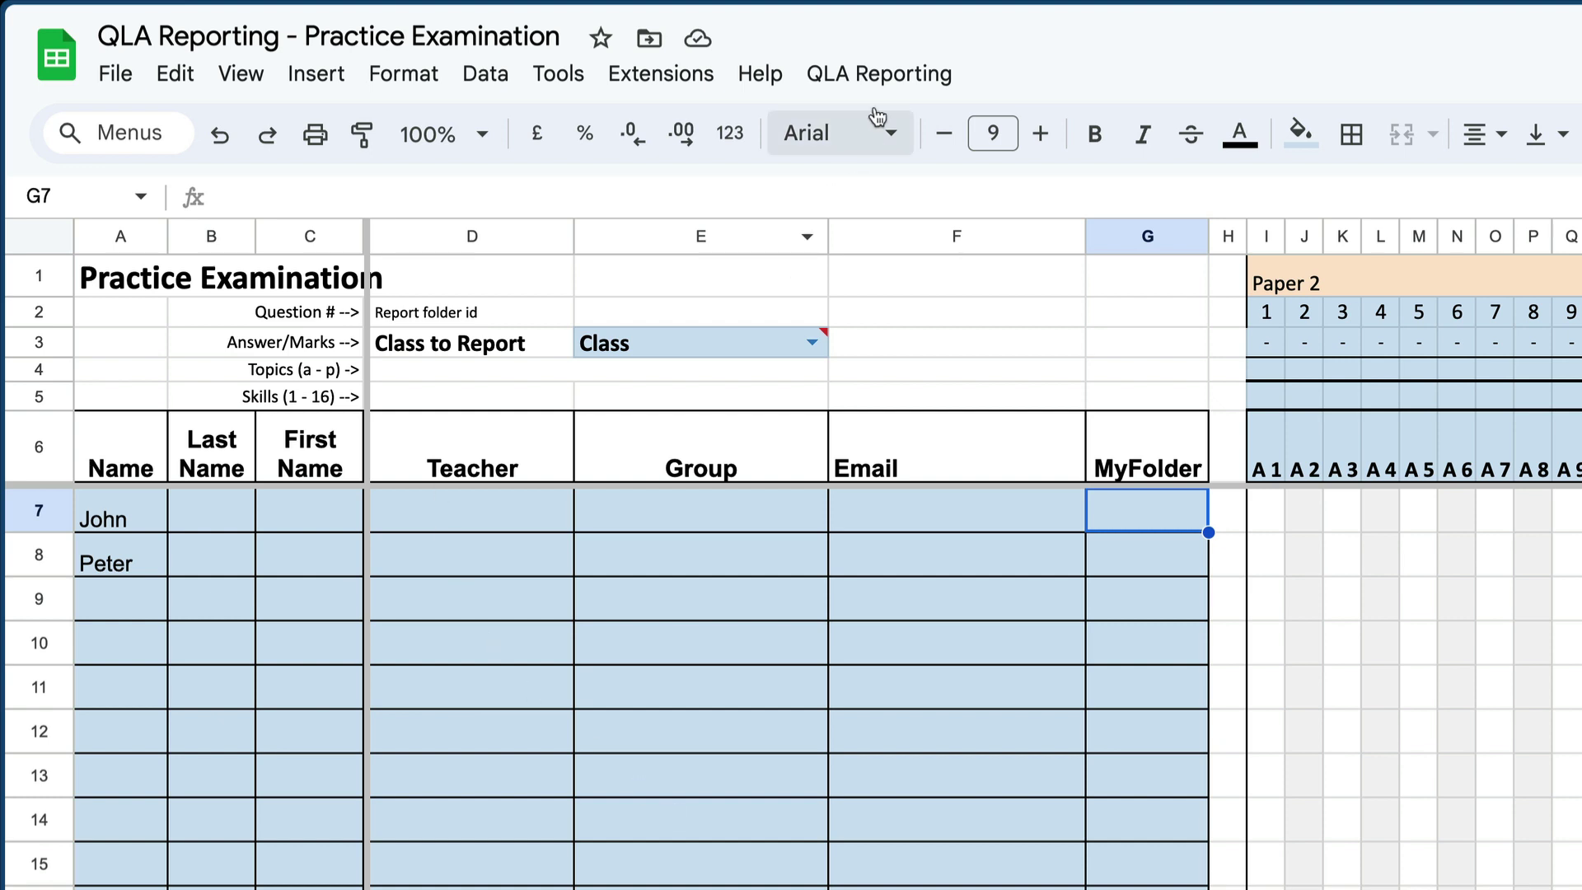
click(879, 82)
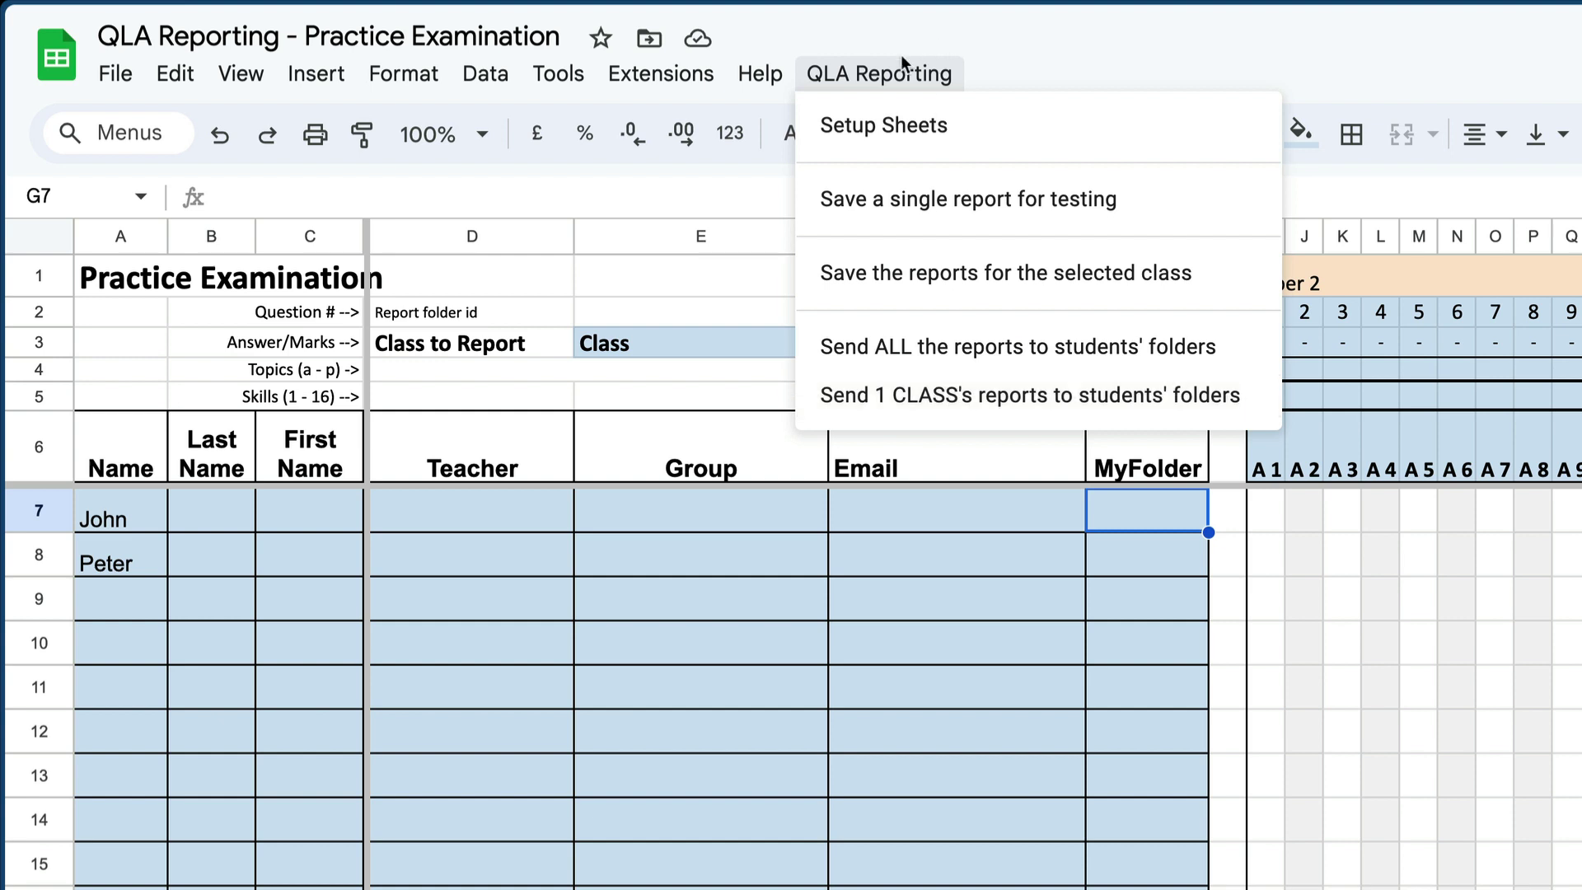
click(897, 75)
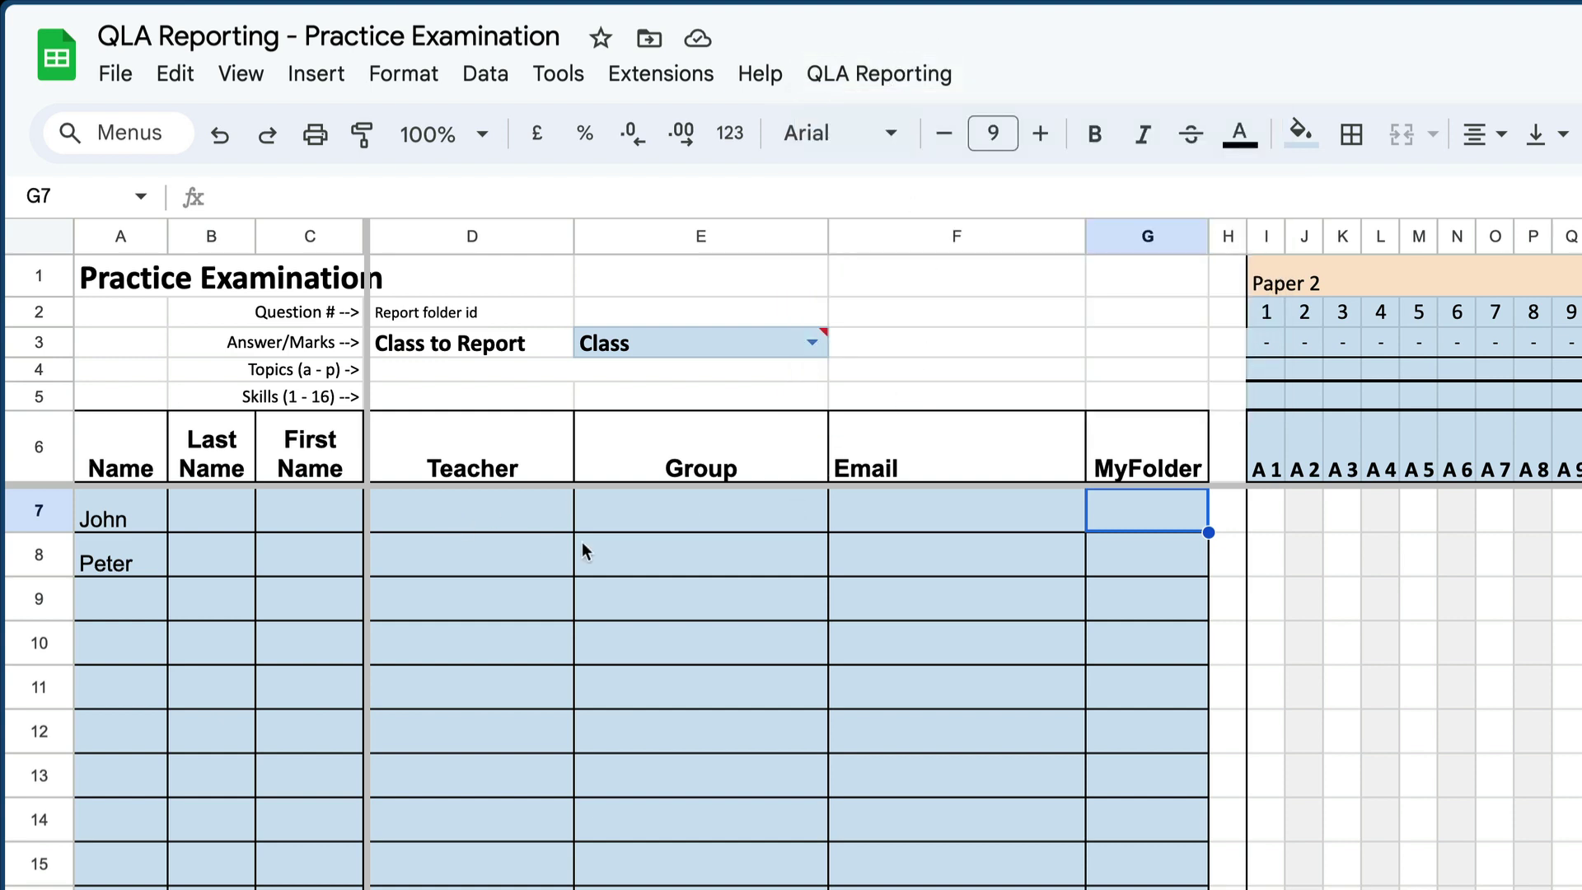
click(657, 524)
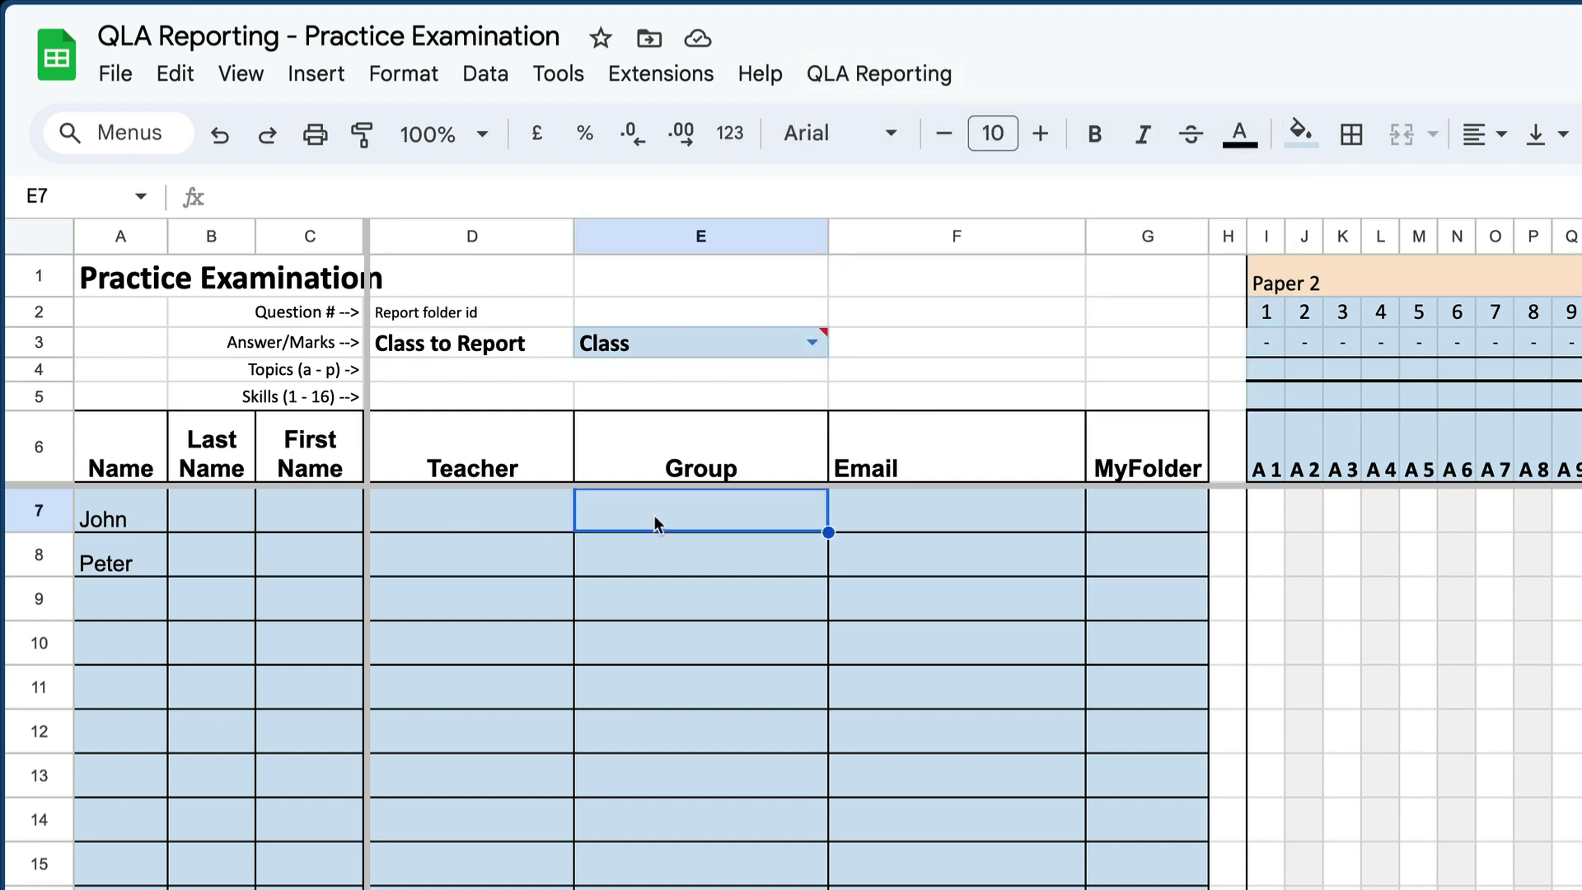
Assign the first student to group A and the second student to group B in the Group column
text(A)
key(Return)
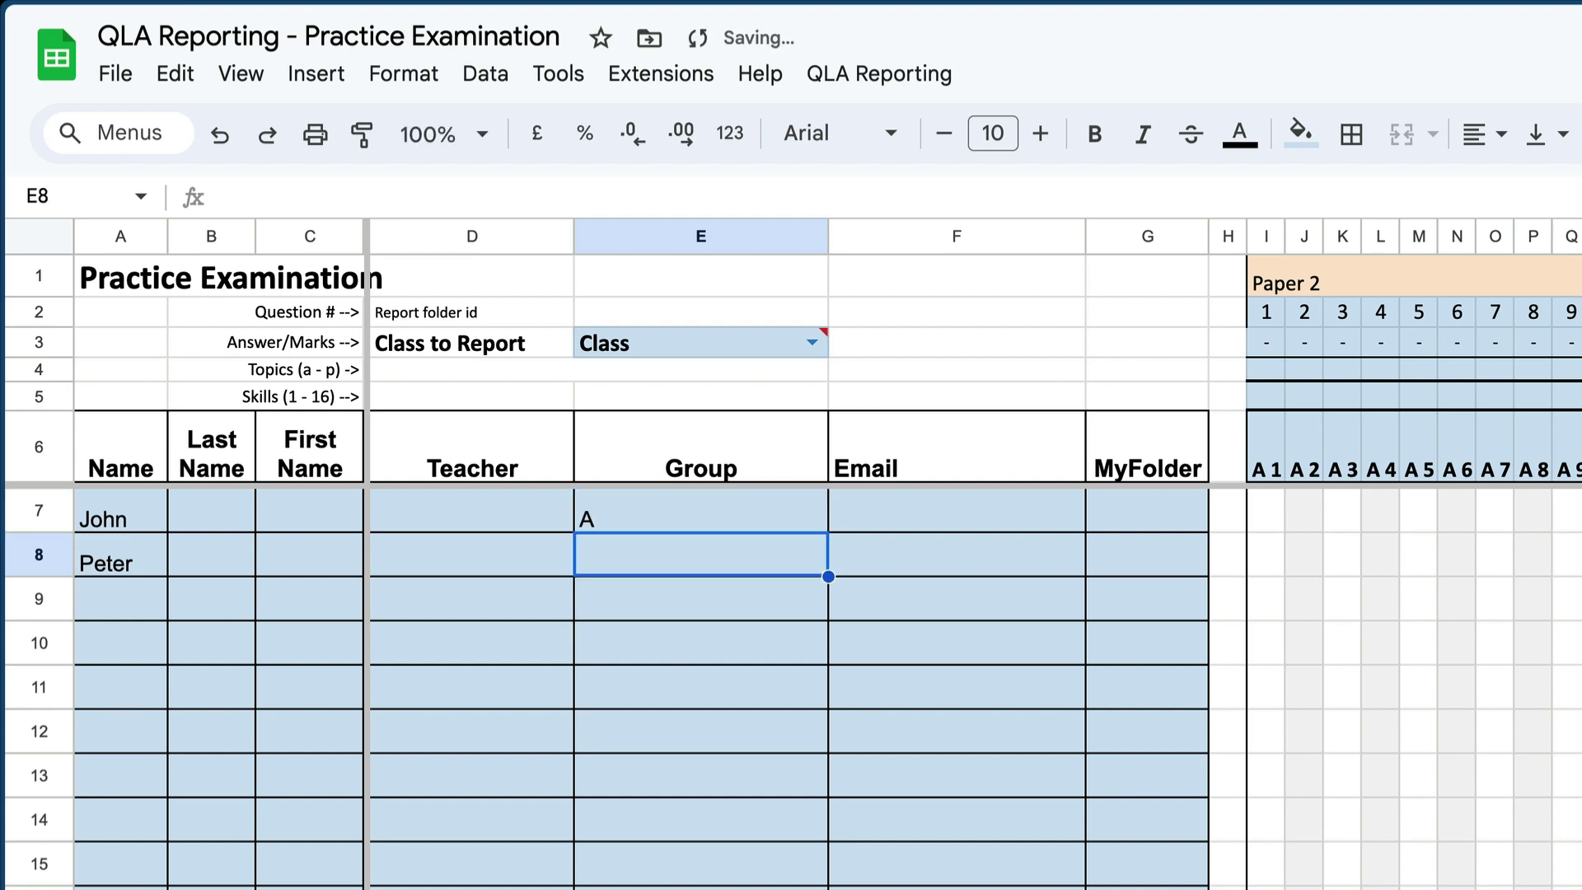
text(B)
key(Return)
key(Up)
Set the Class to Report to A, and change the selection to B
click(807, 343)
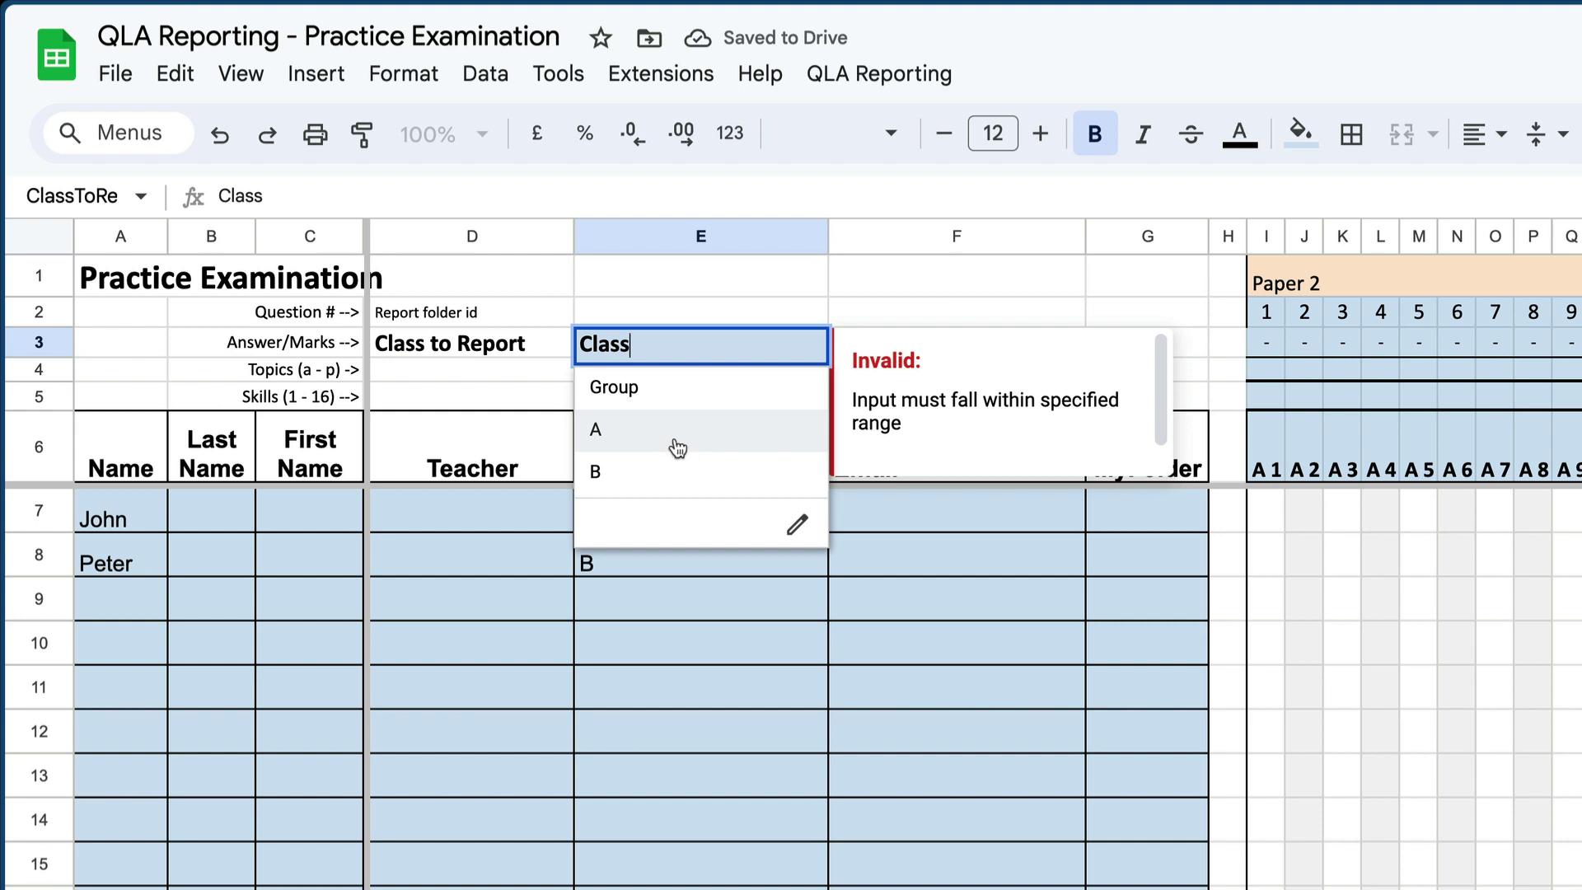
click(677, 447)
click(812, 345)
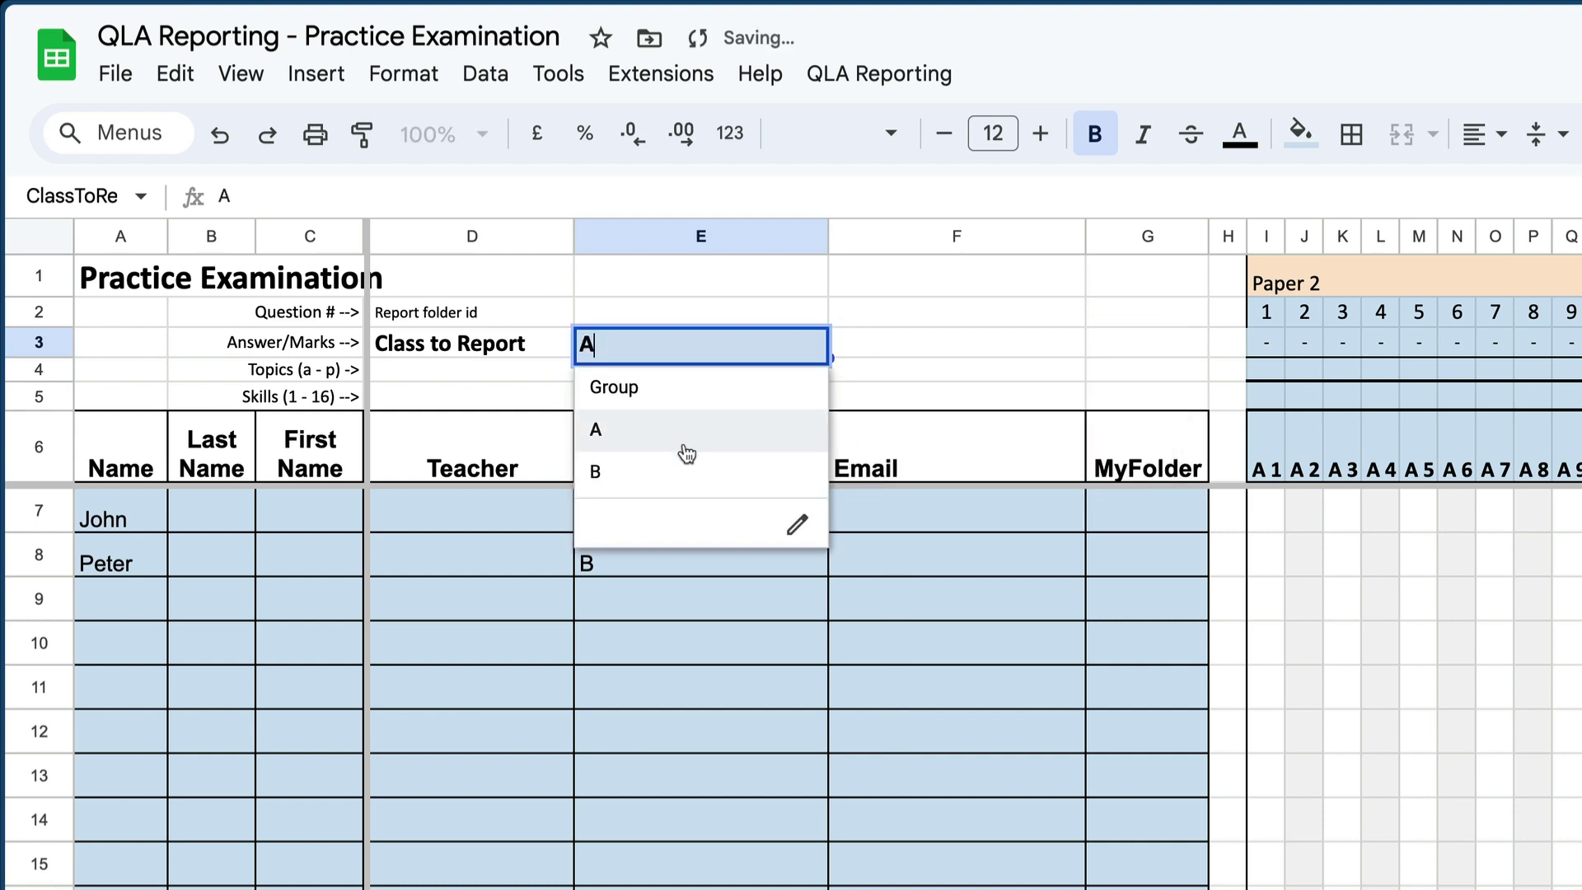
click(664, 478)
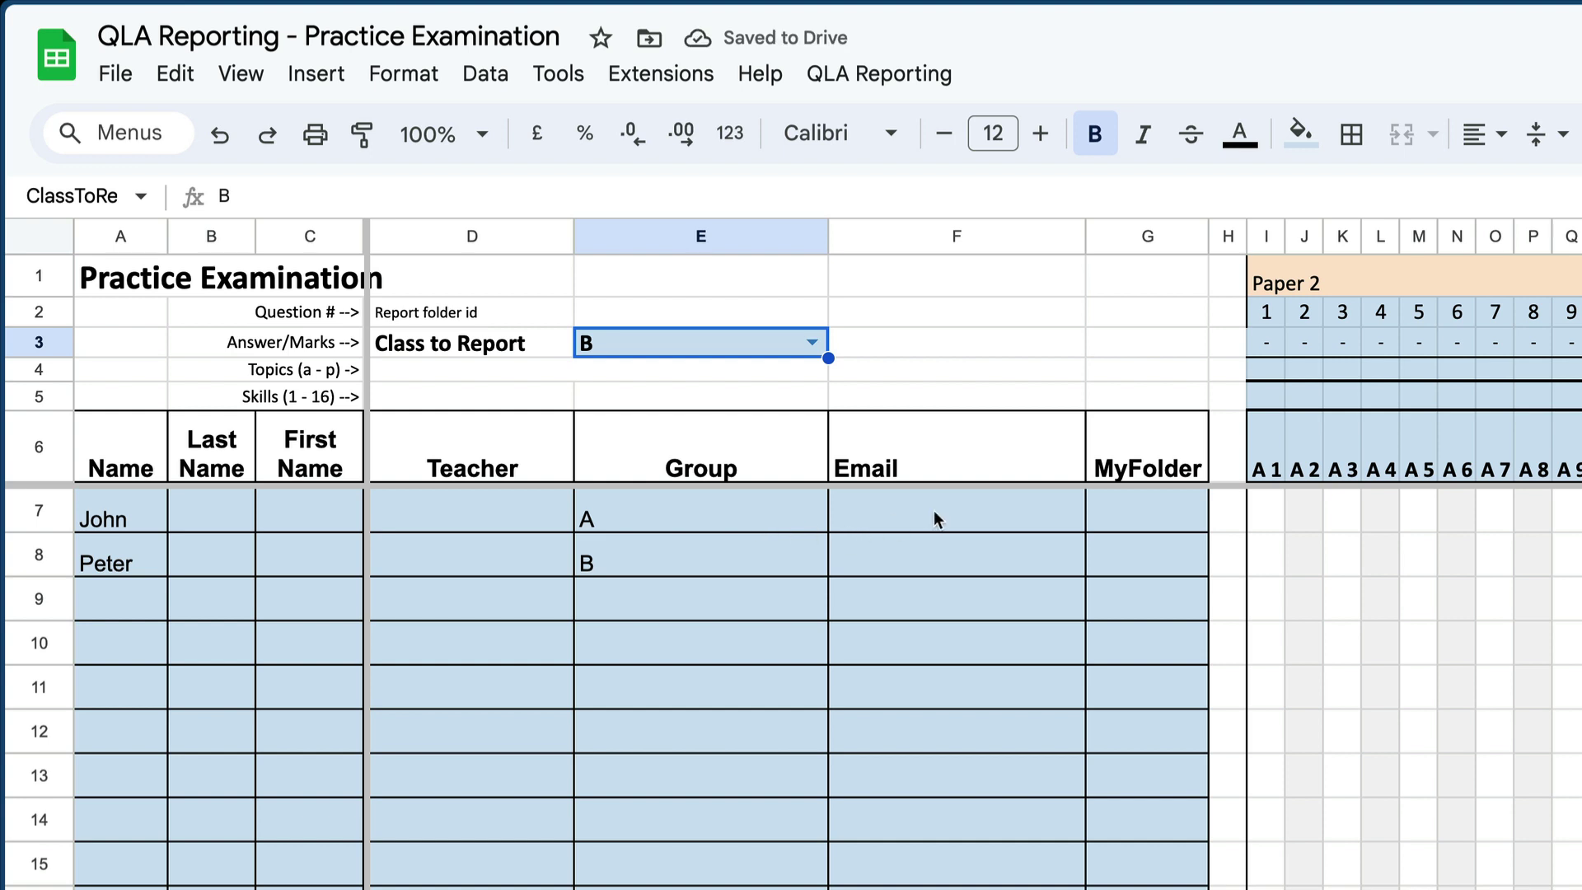
Switch to Google Drive and create a folder named PDFs inside the QLA Video folder
click(462, 311)
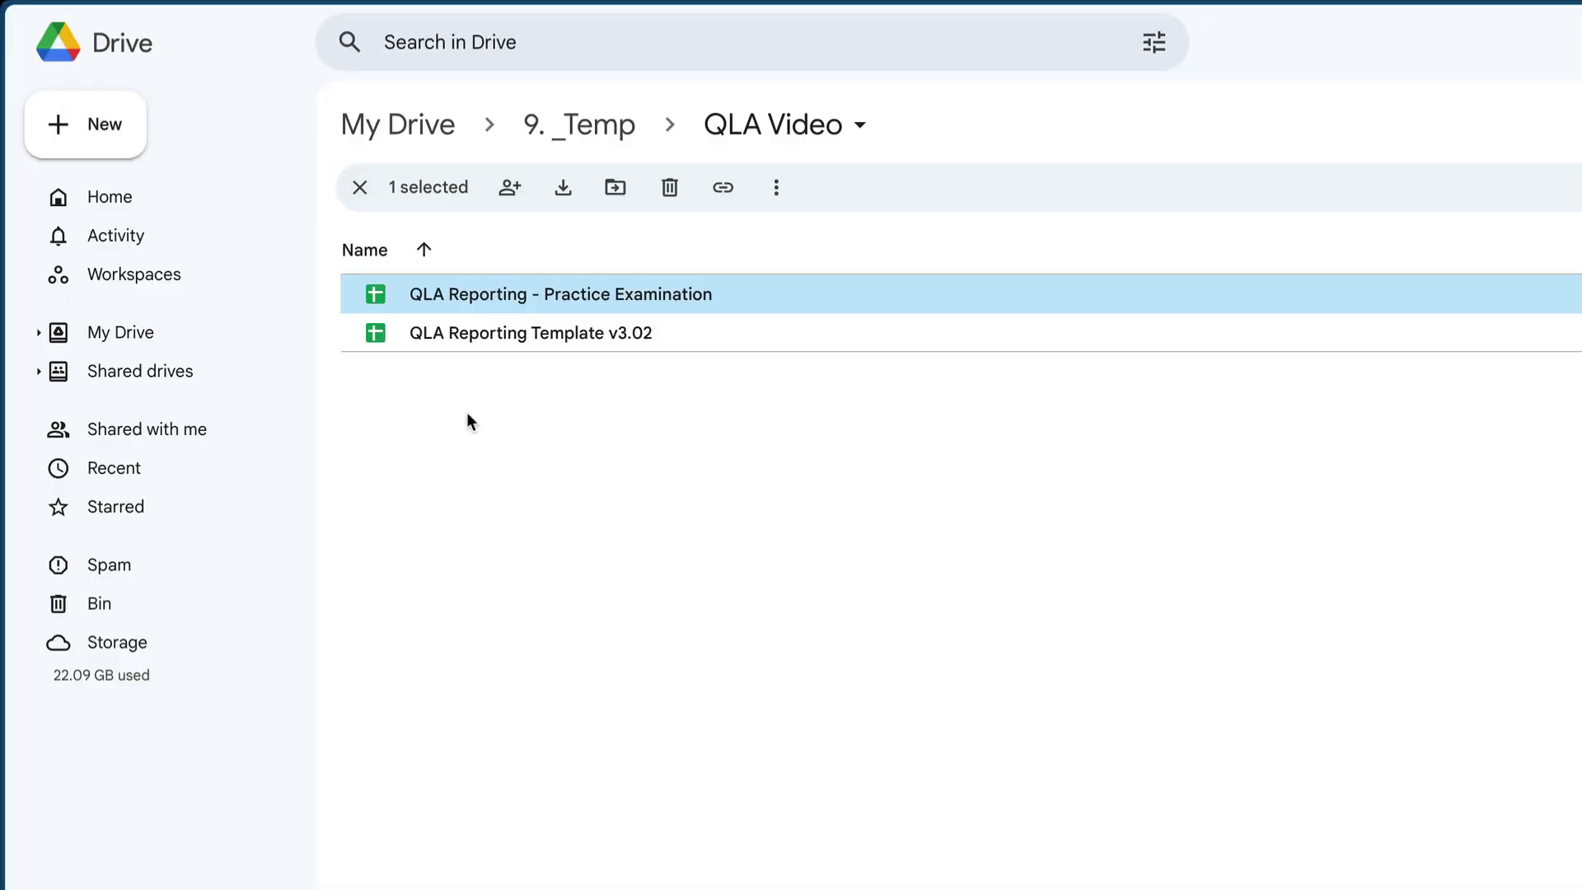
click(89, 139)
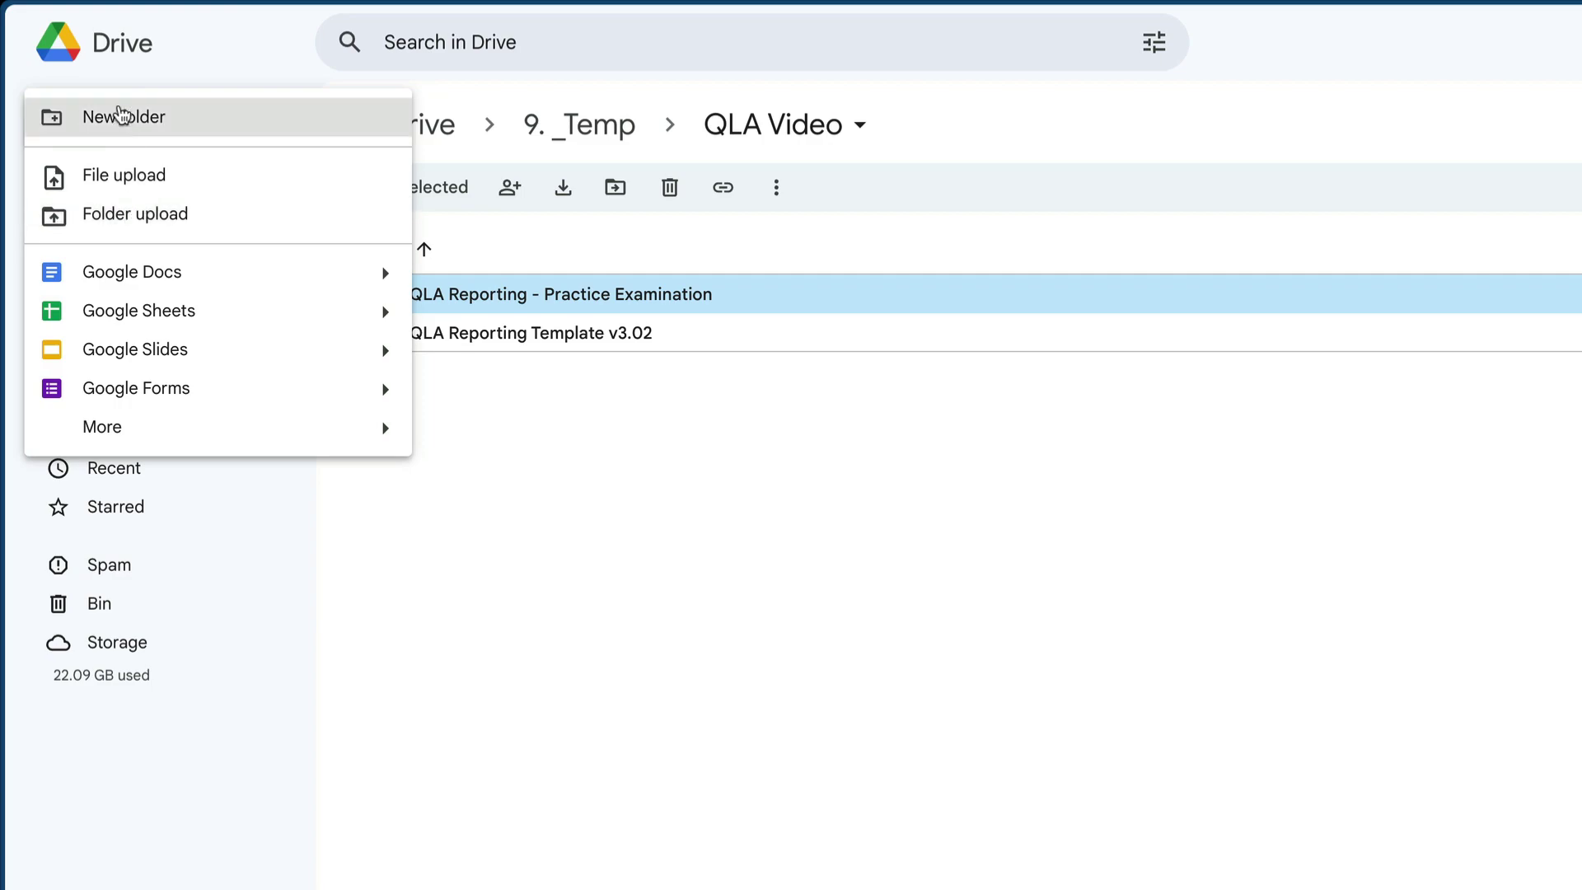
click(121, 116)
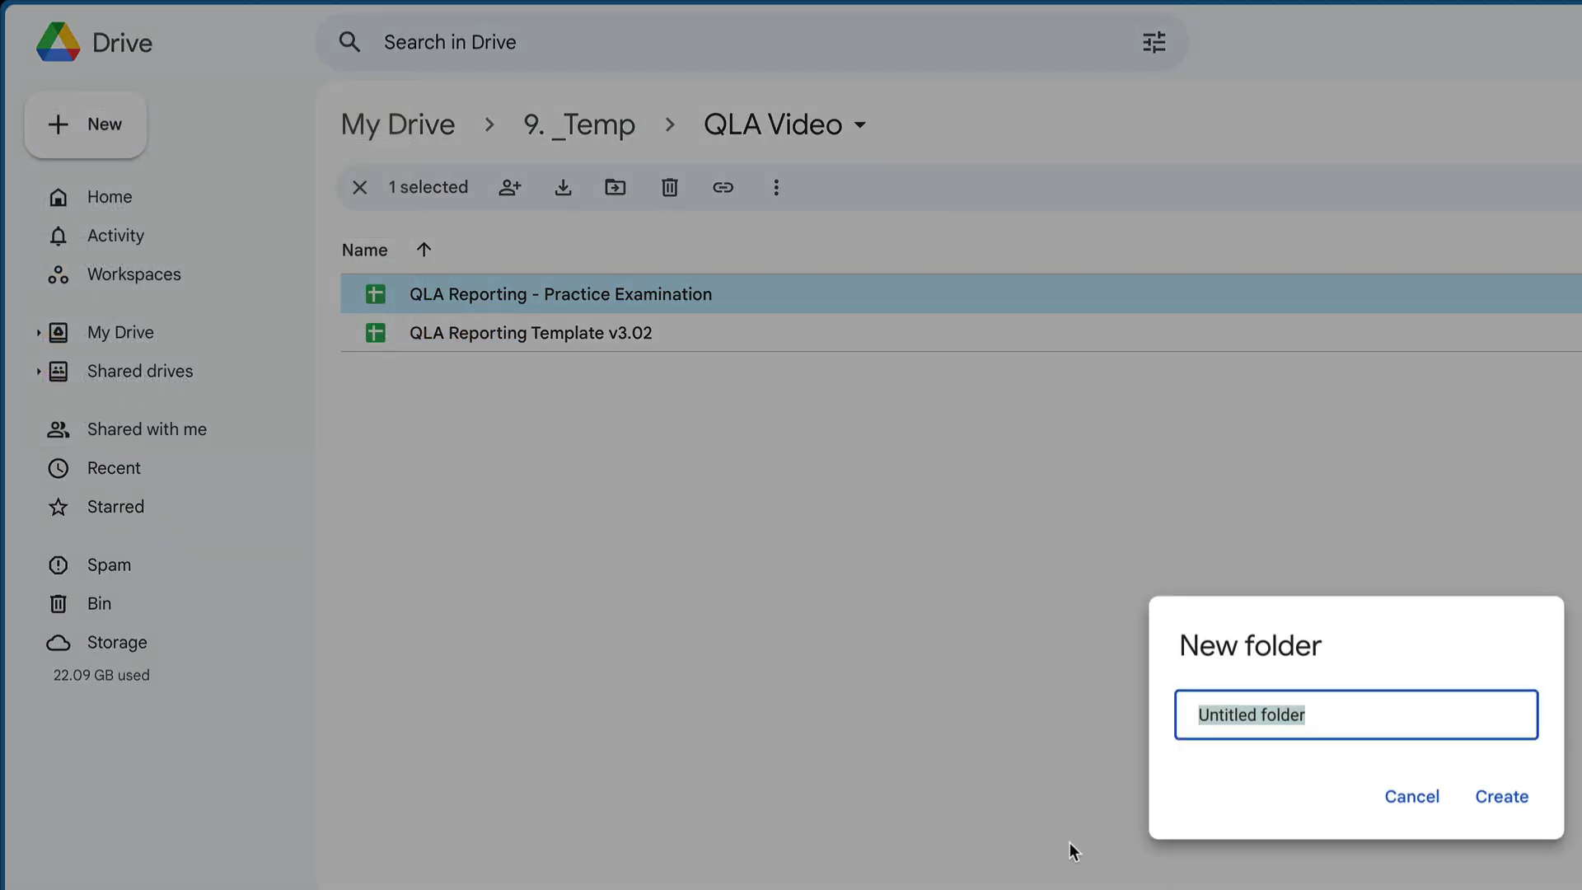
text(PDFs)
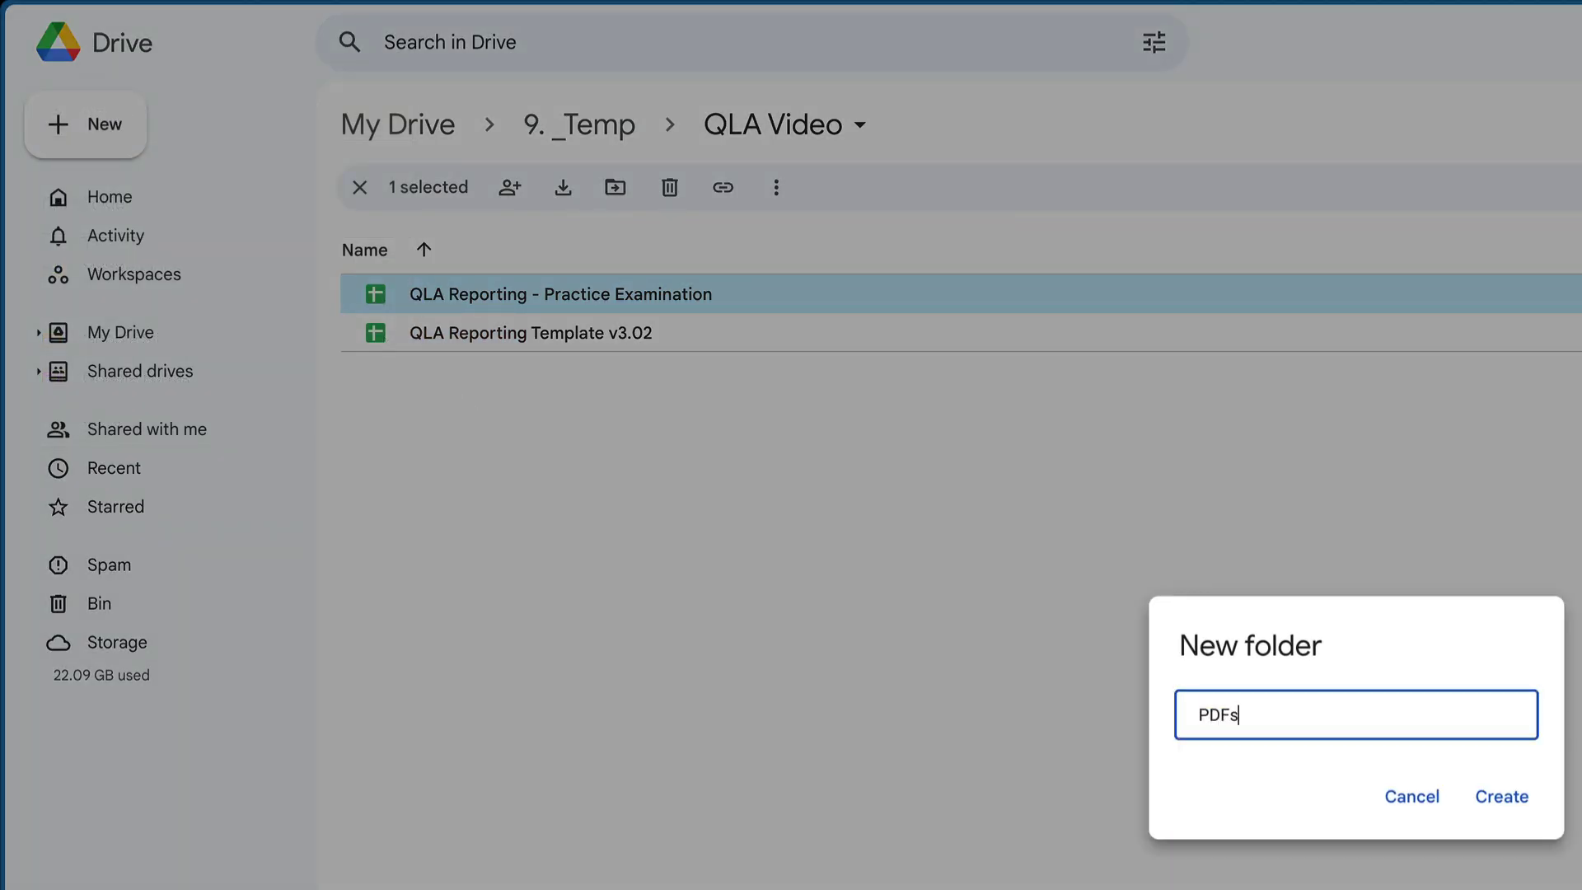
key(Return)
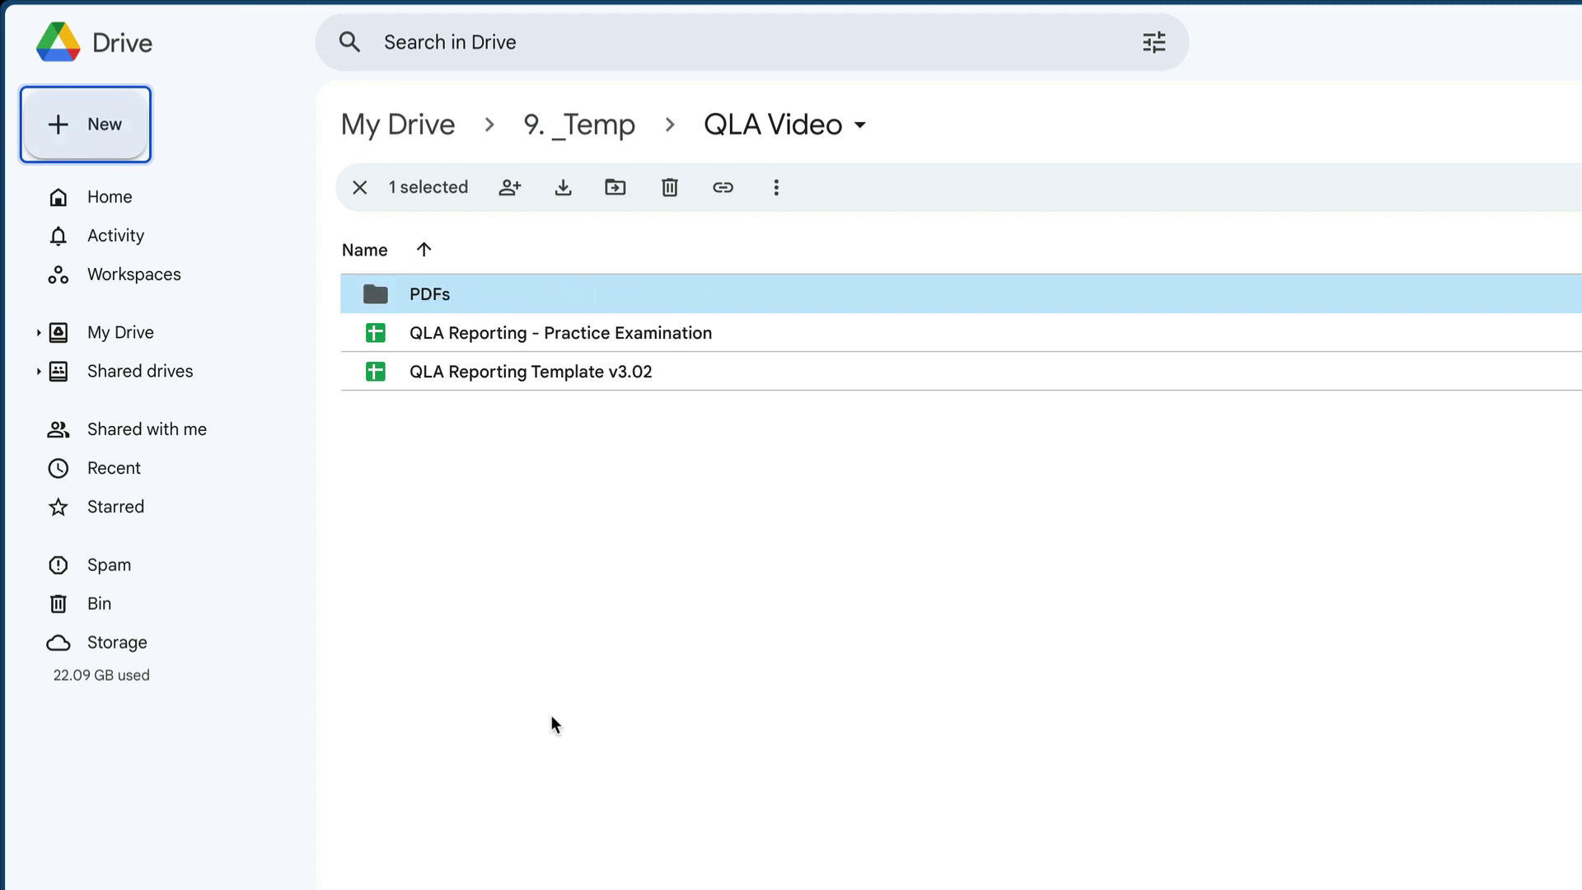
Copy the PDFs folder's ID from its web address and paste it beside Report folder id in the spreadsheet, accepting the protected-range edit
double_click(379, 288)
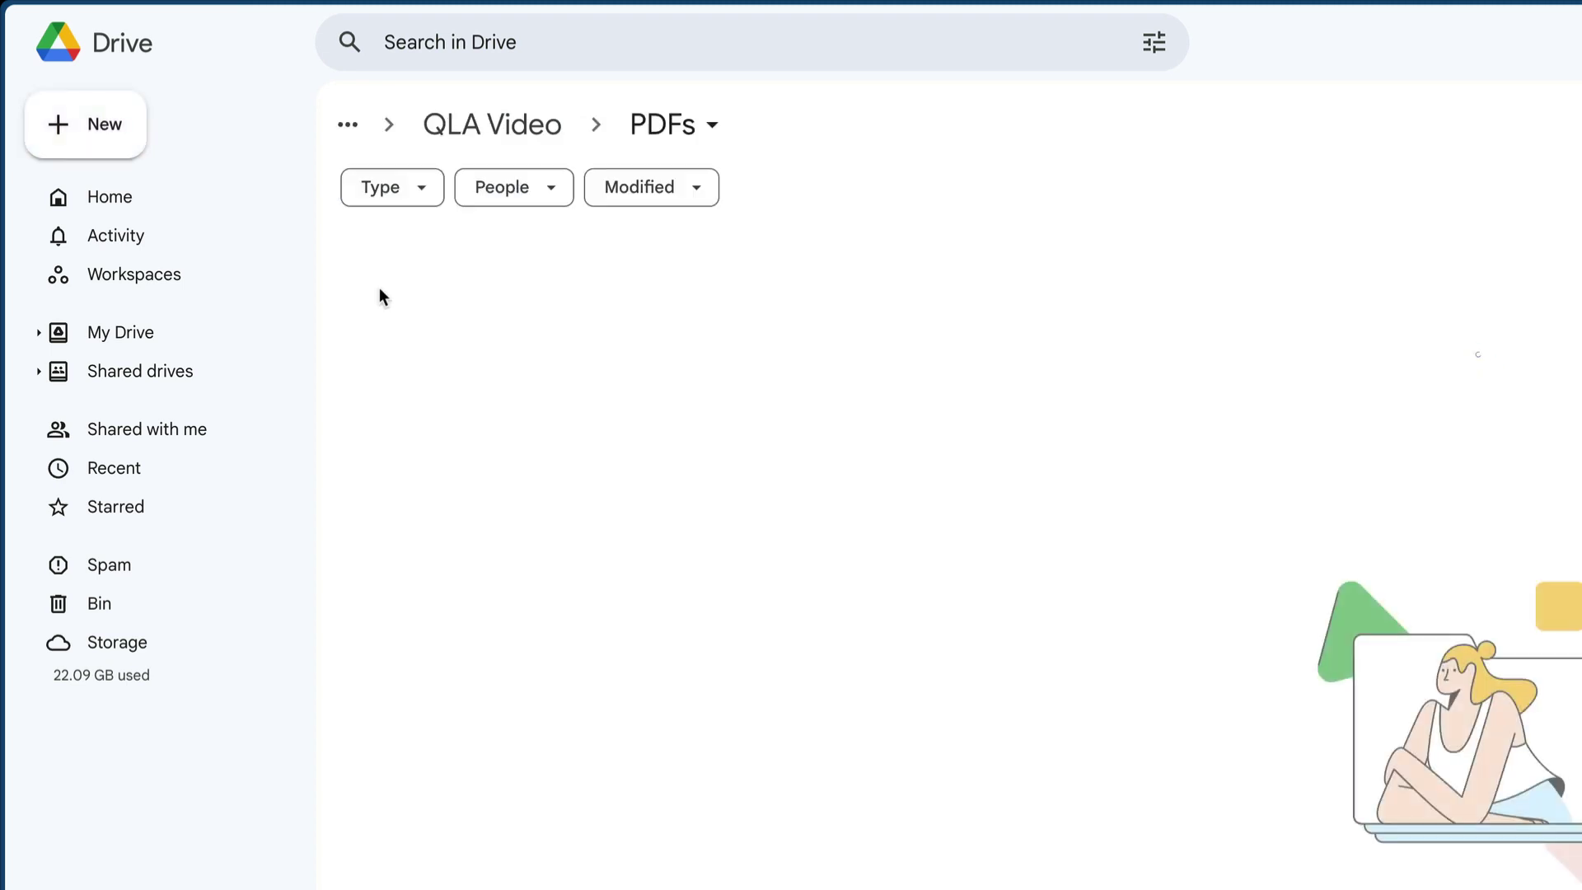
click(664, 2)
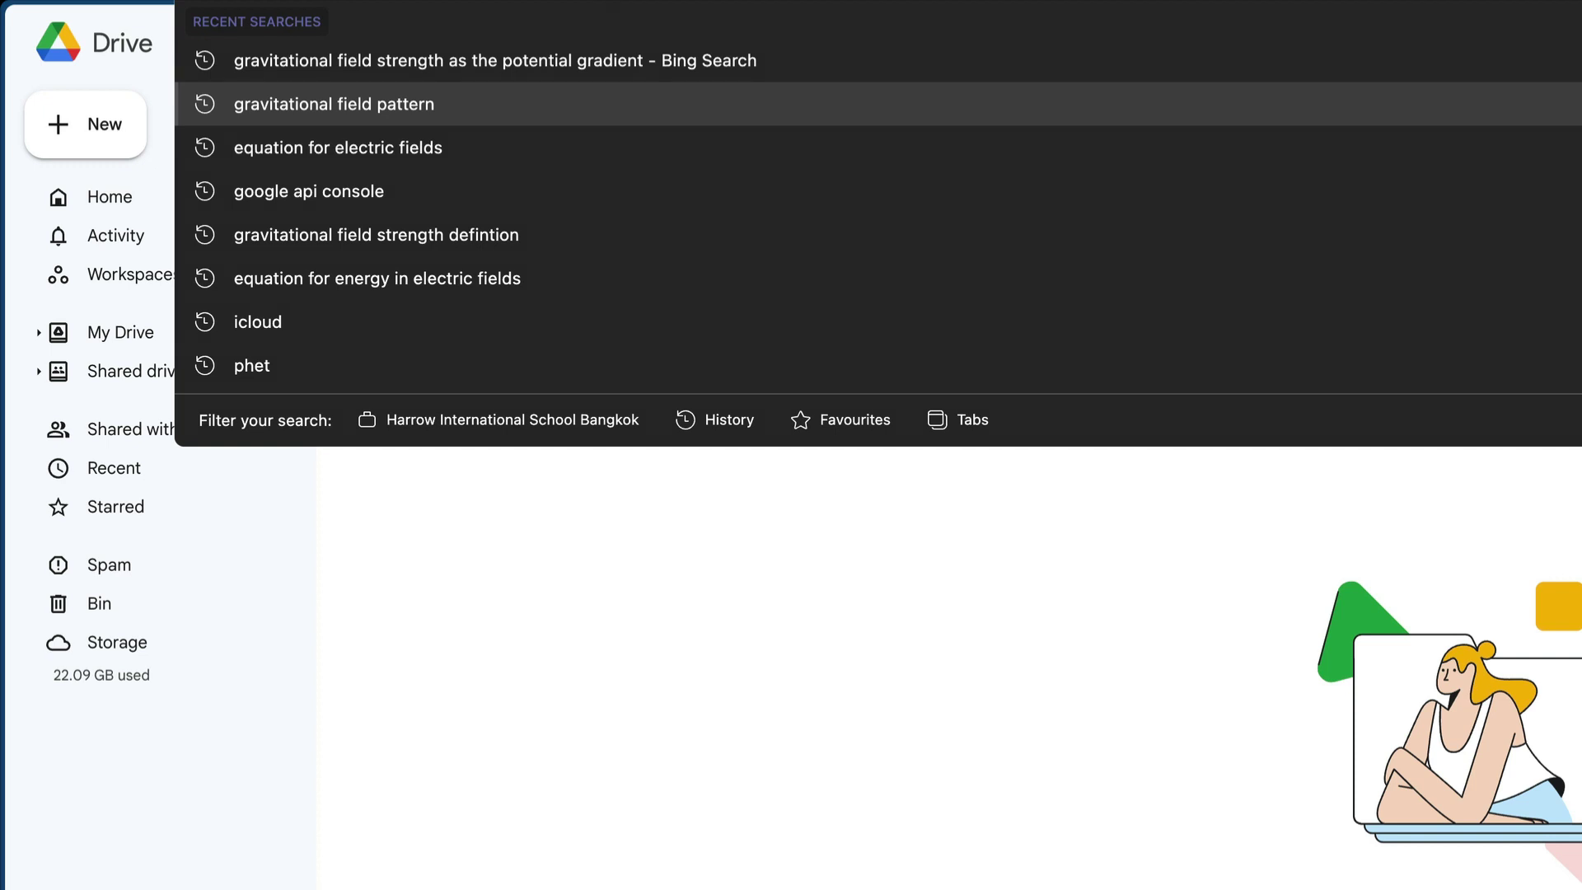
click(515, 644)
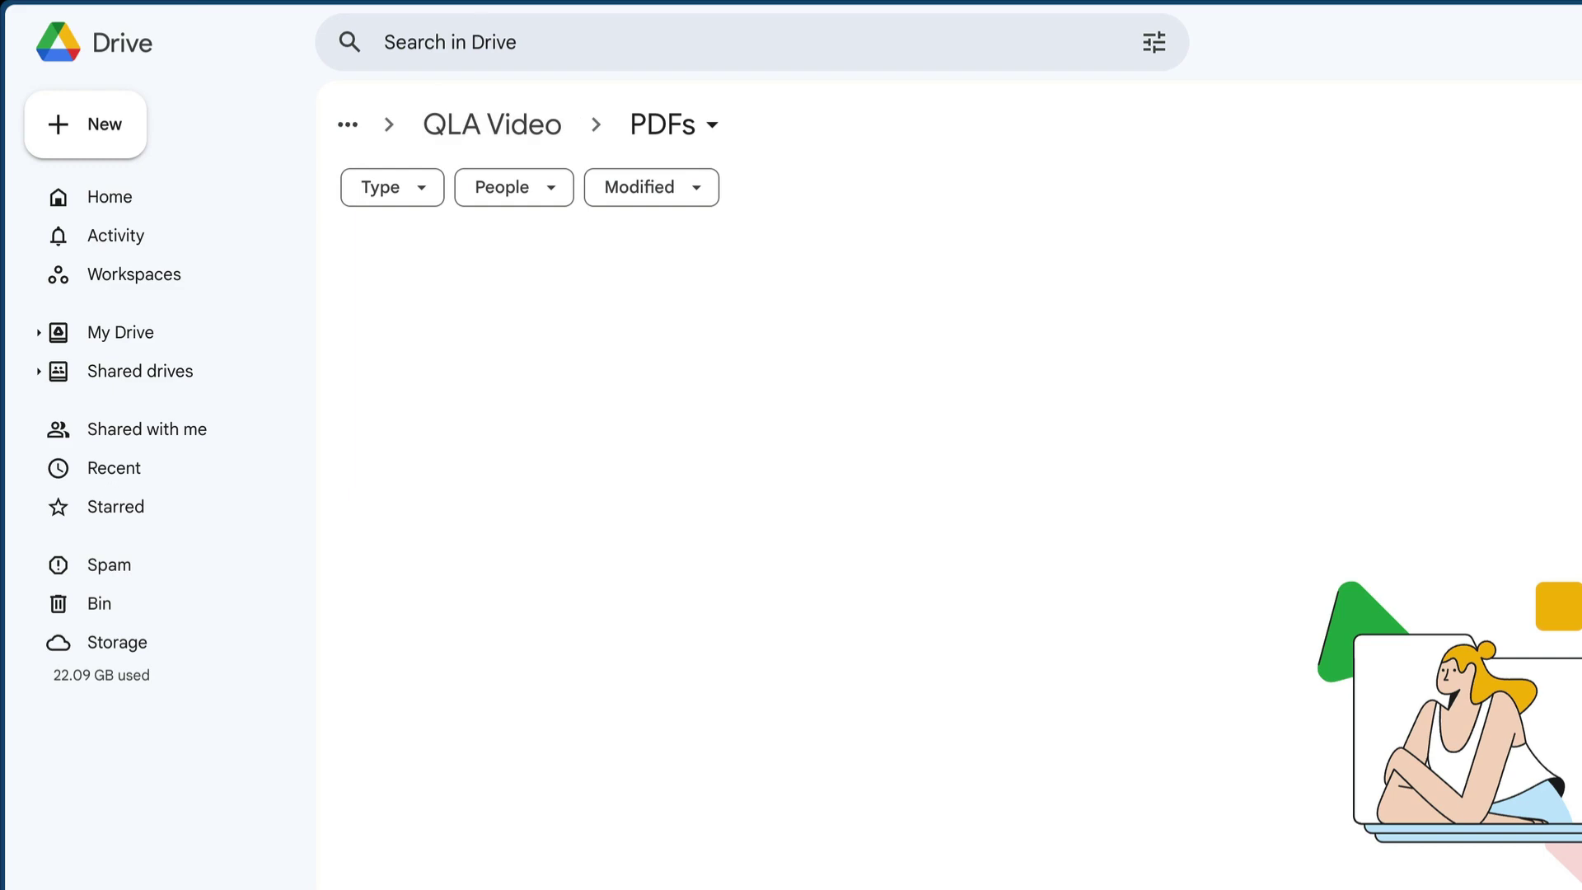
click(480, 2)
click(664, 314)
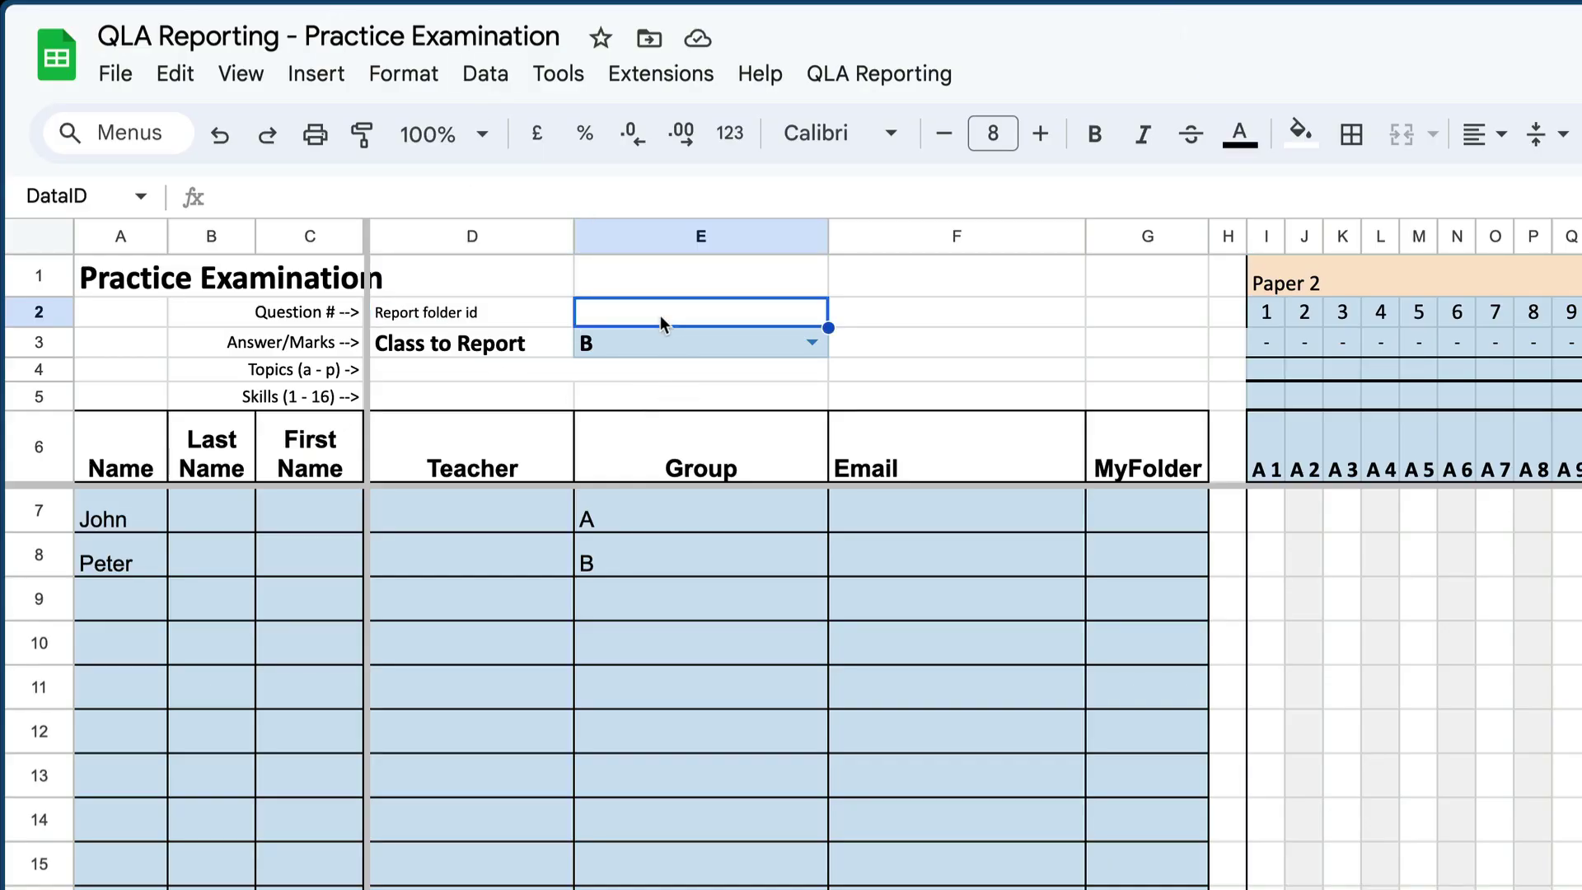
key(ctrl+v)
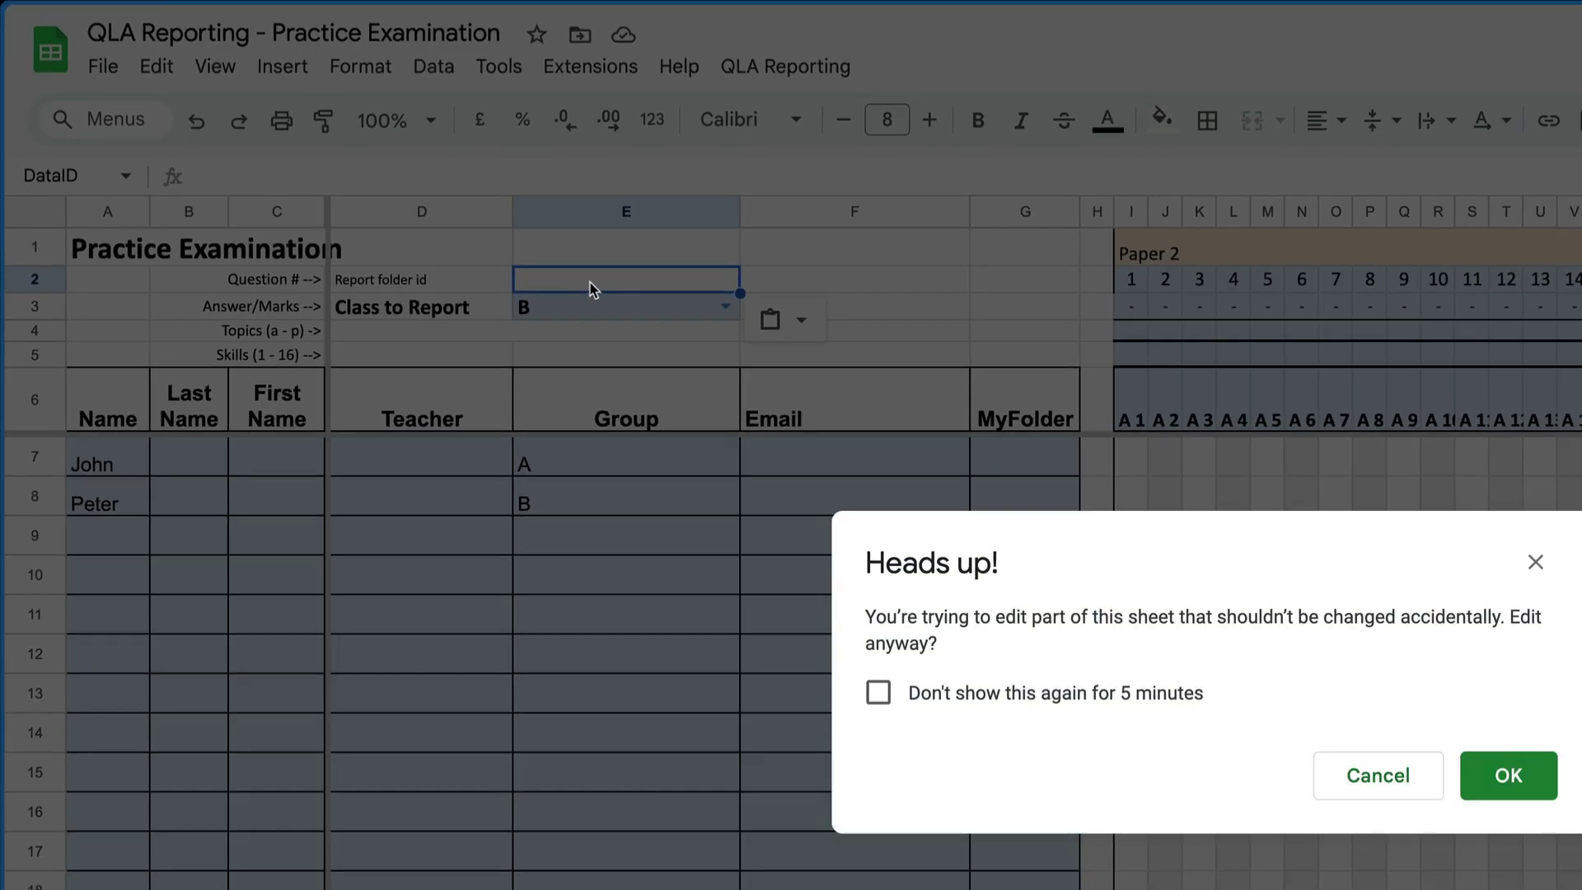
click(1474, 776)
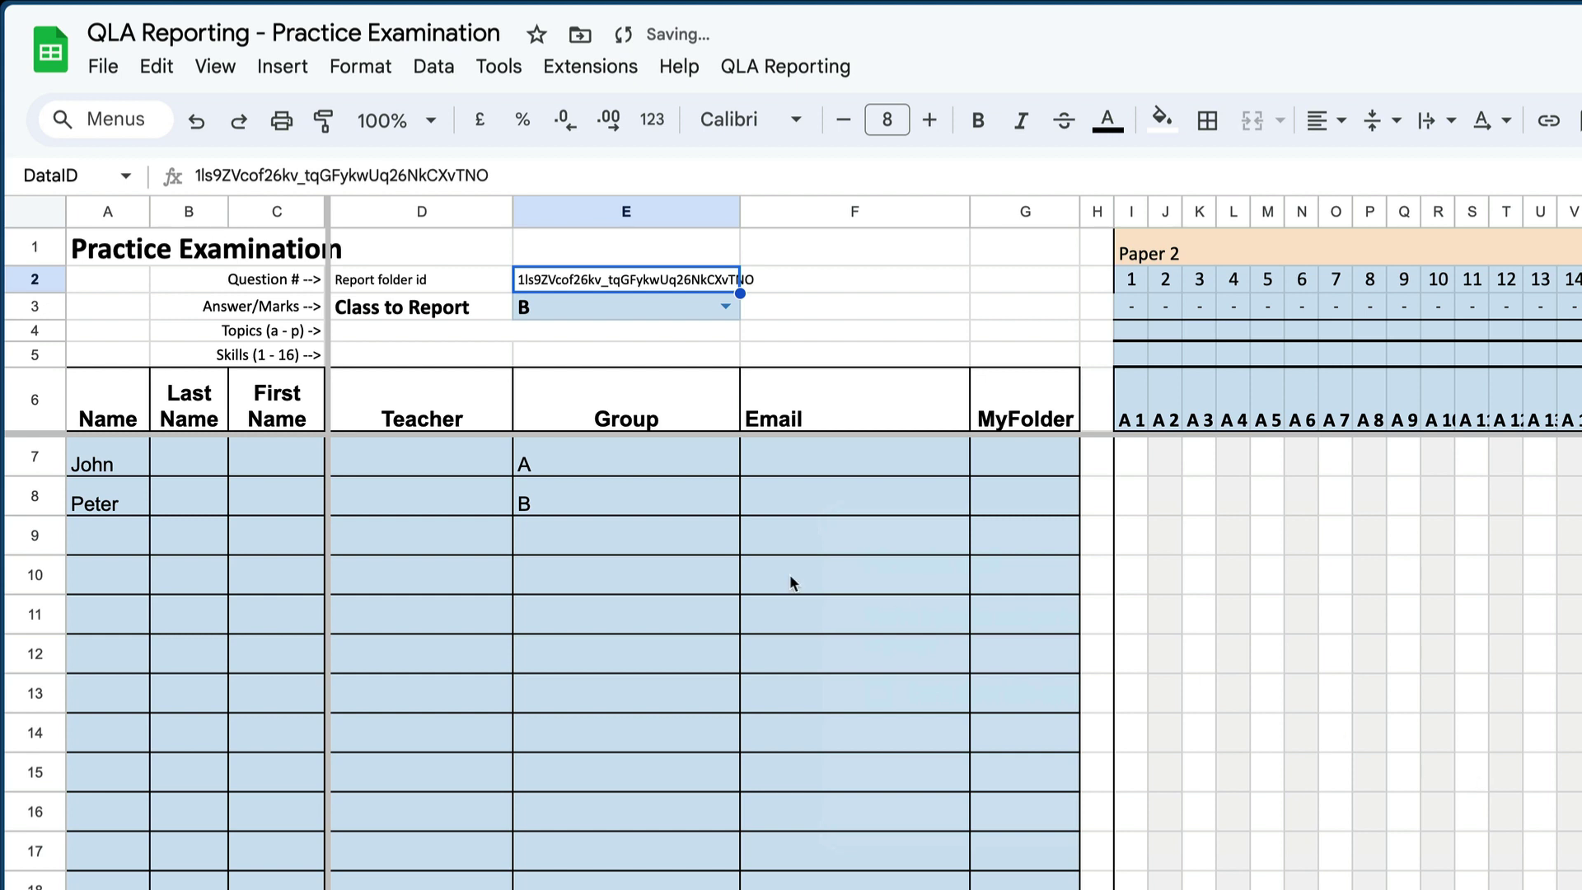
Examine the student mark, description, skill and topic cells for question 1 of Paper 2
click(1130, 466)
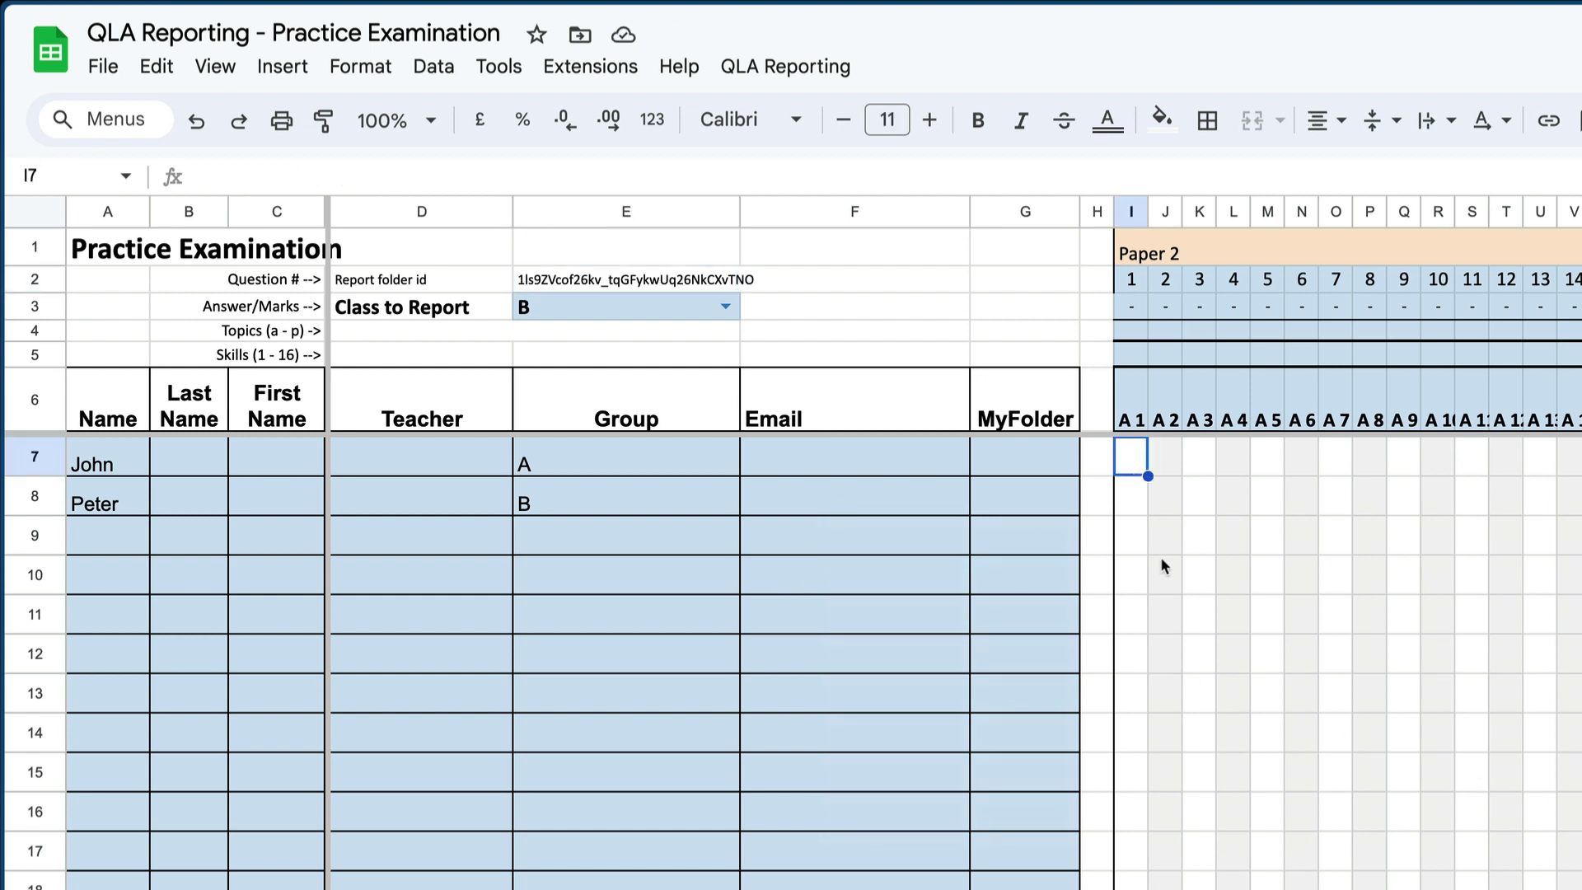
click(1137, 407)
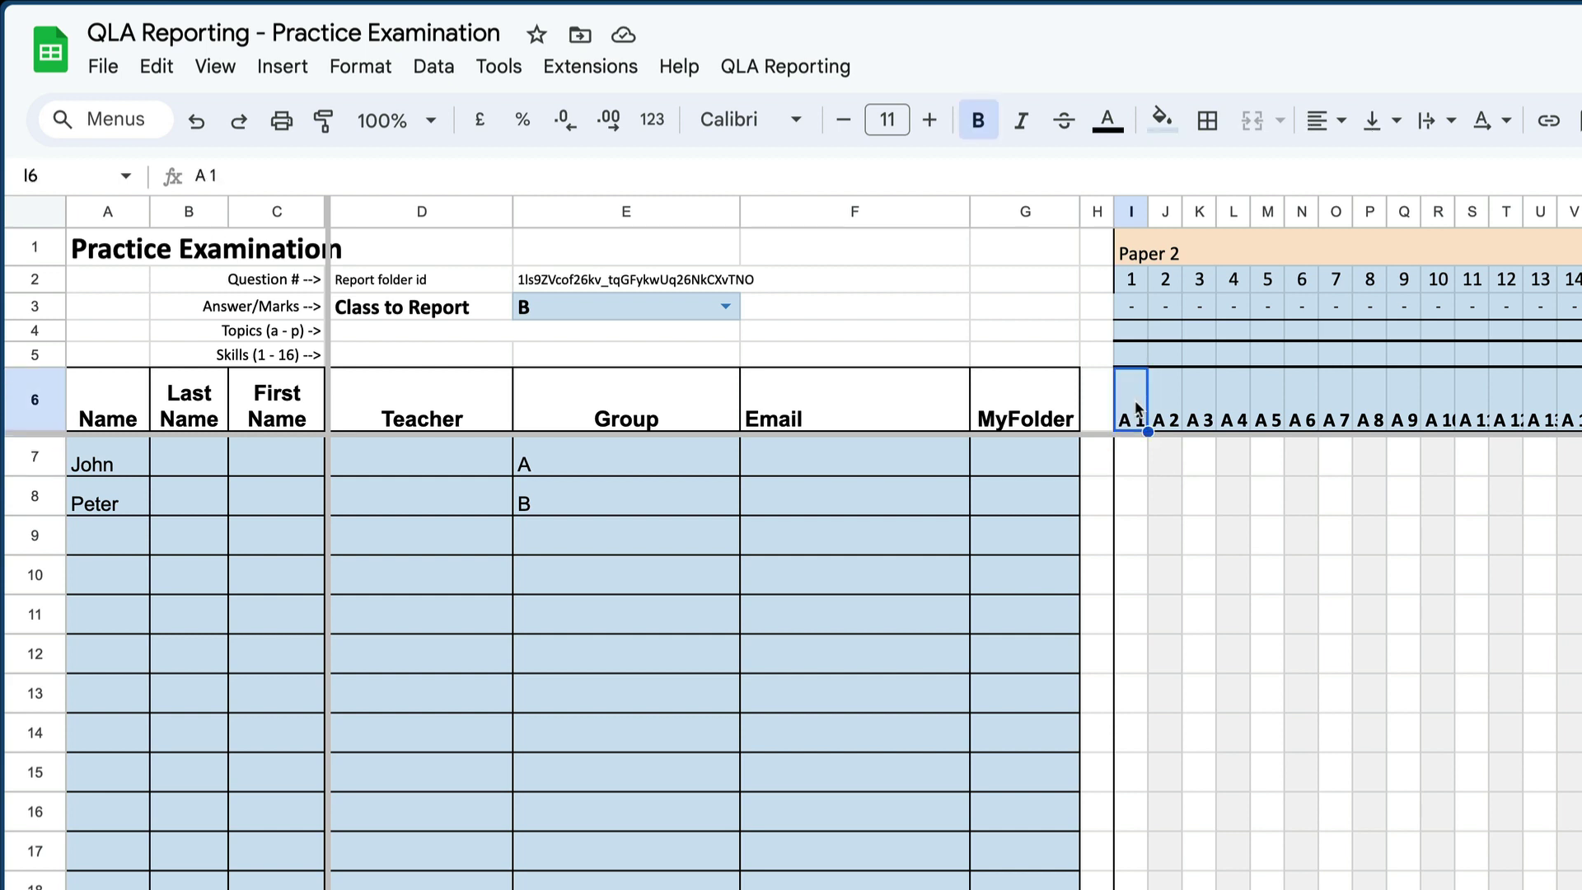
key(Up)
key(Up)
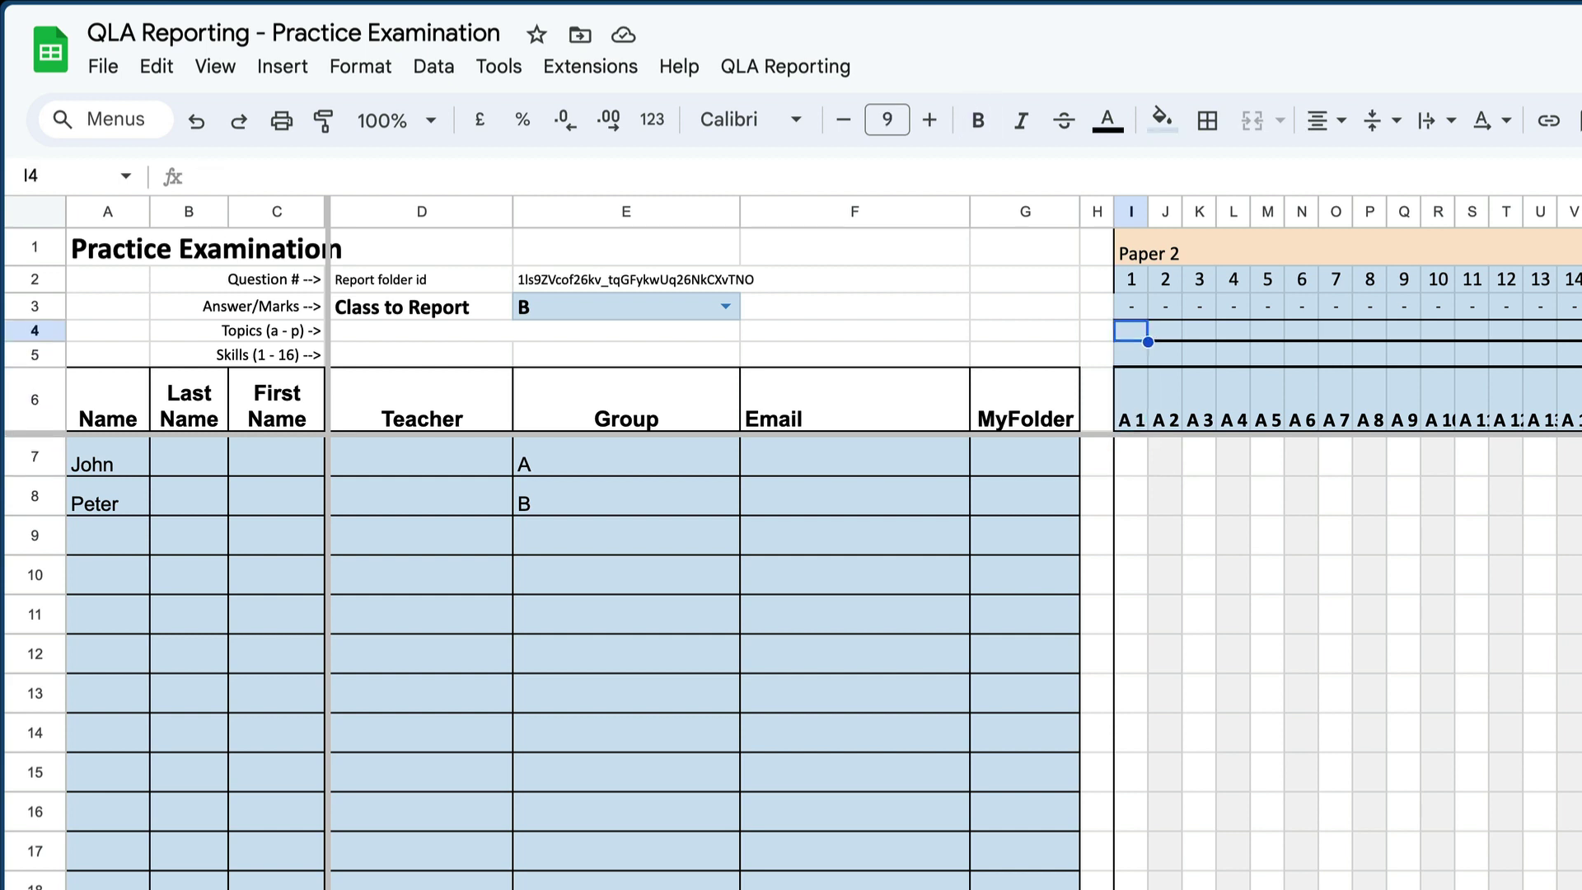
key(Down)
key(Down)
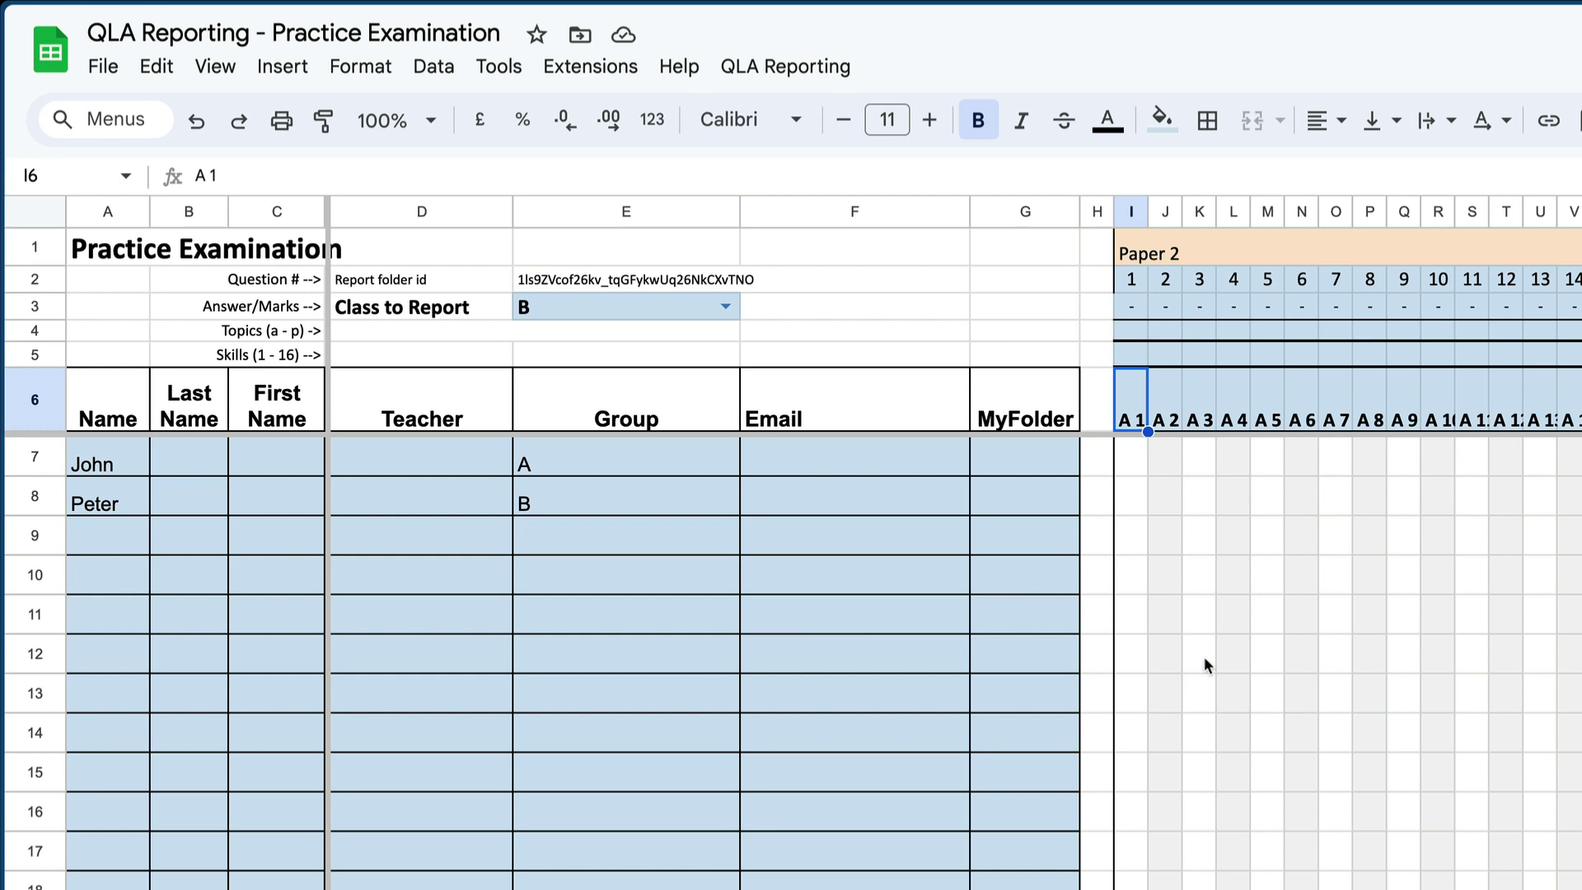
Describe Paper 4's questions 1 and 2 in row 6 as "Recall the unit of force" and "Calculate momentum"
scroll(1204, 655, right, 5)
click(1475, 412)
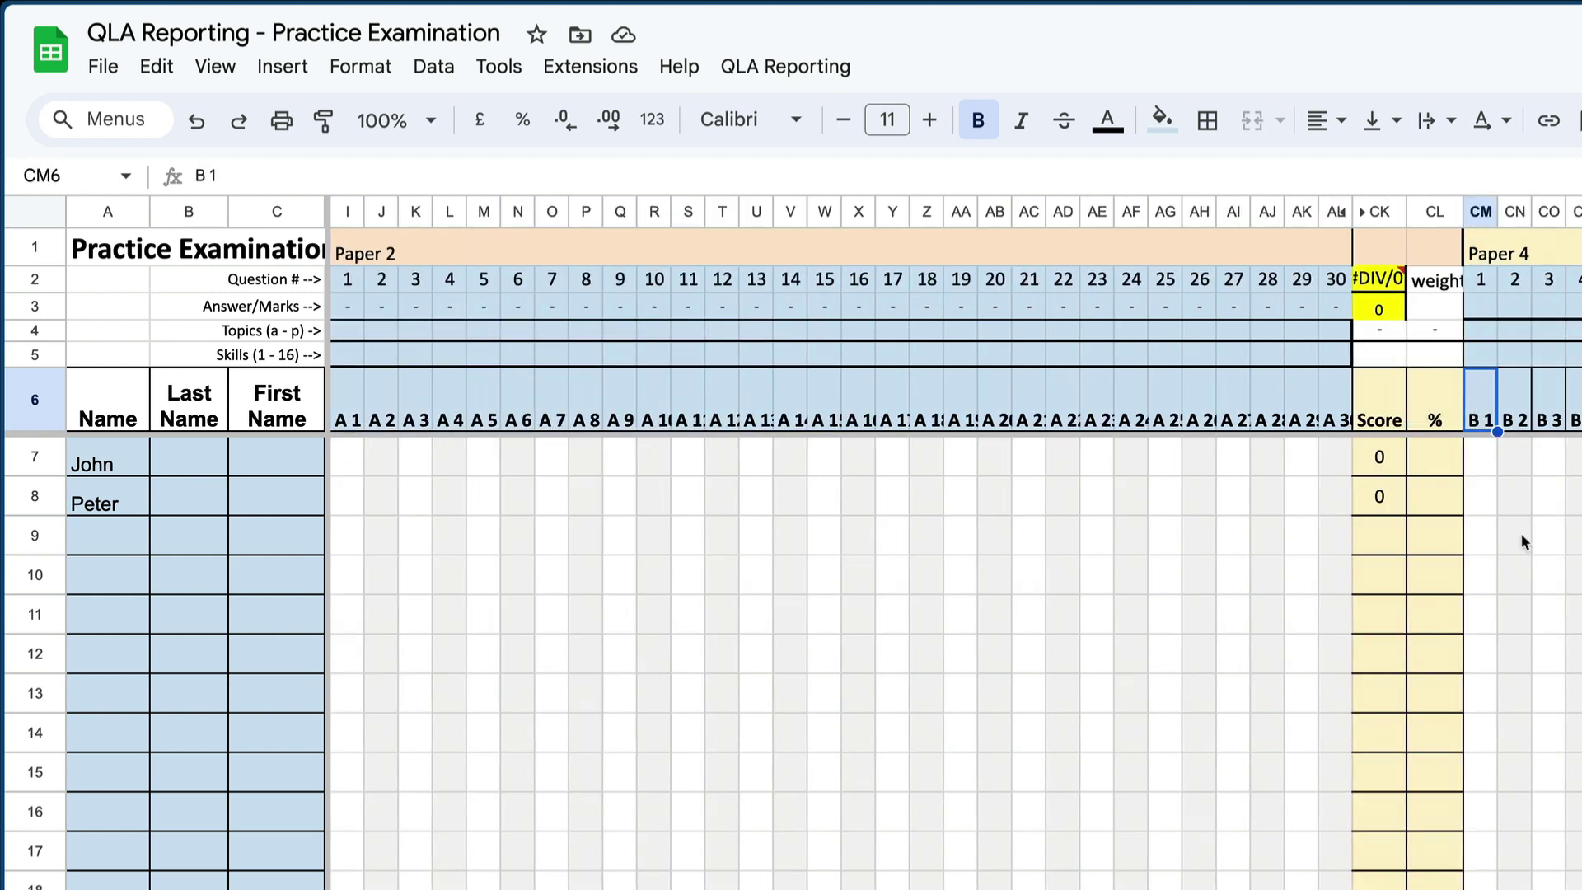
text(Recall the un)
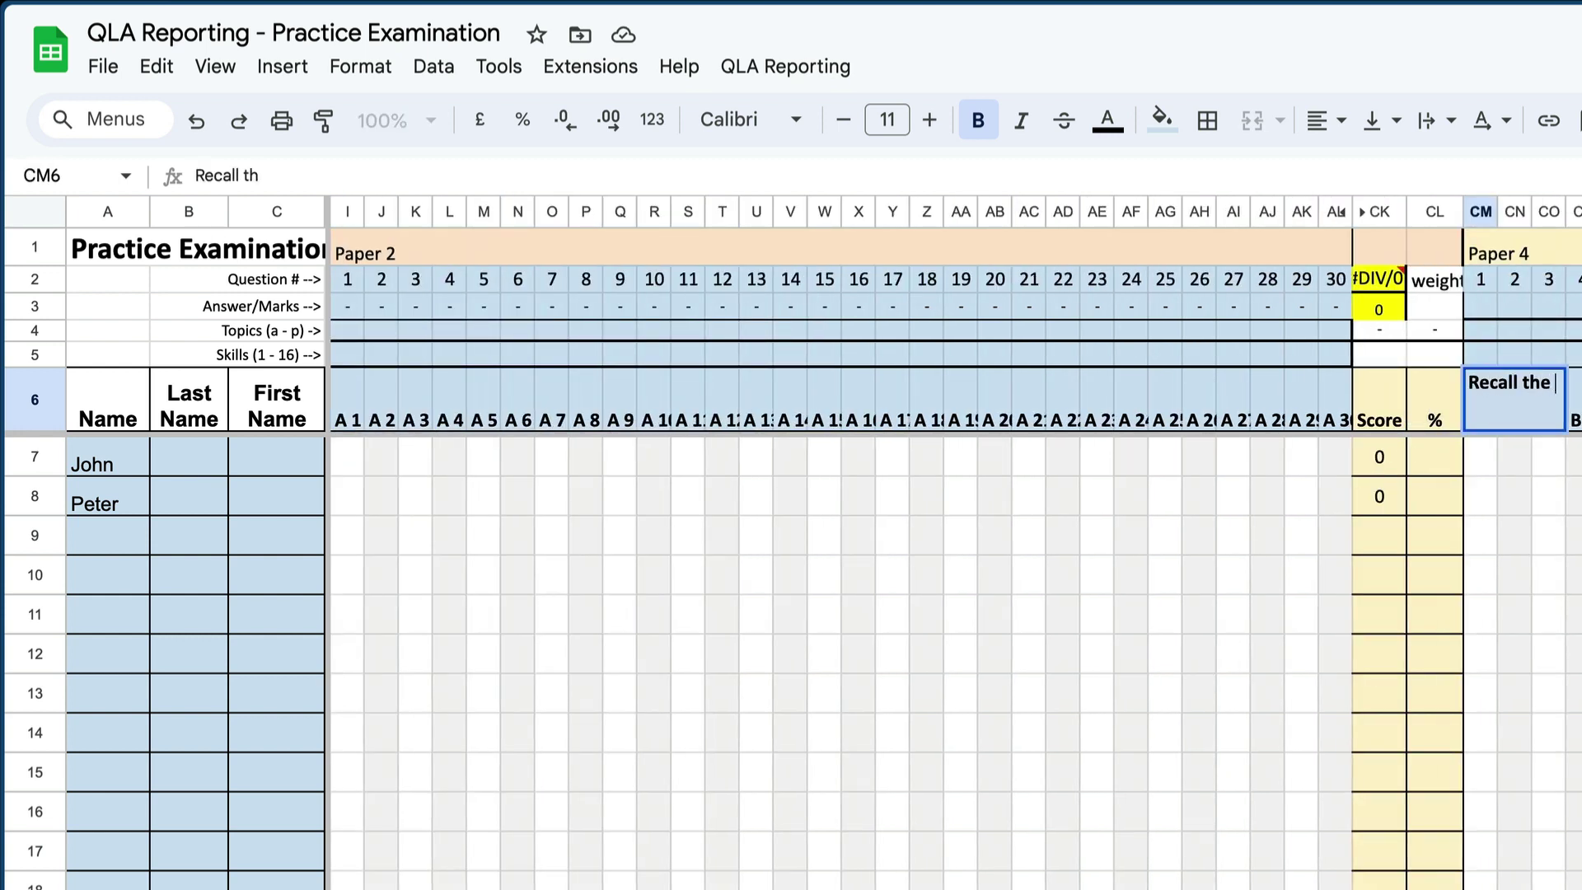
text(it)
text( of )
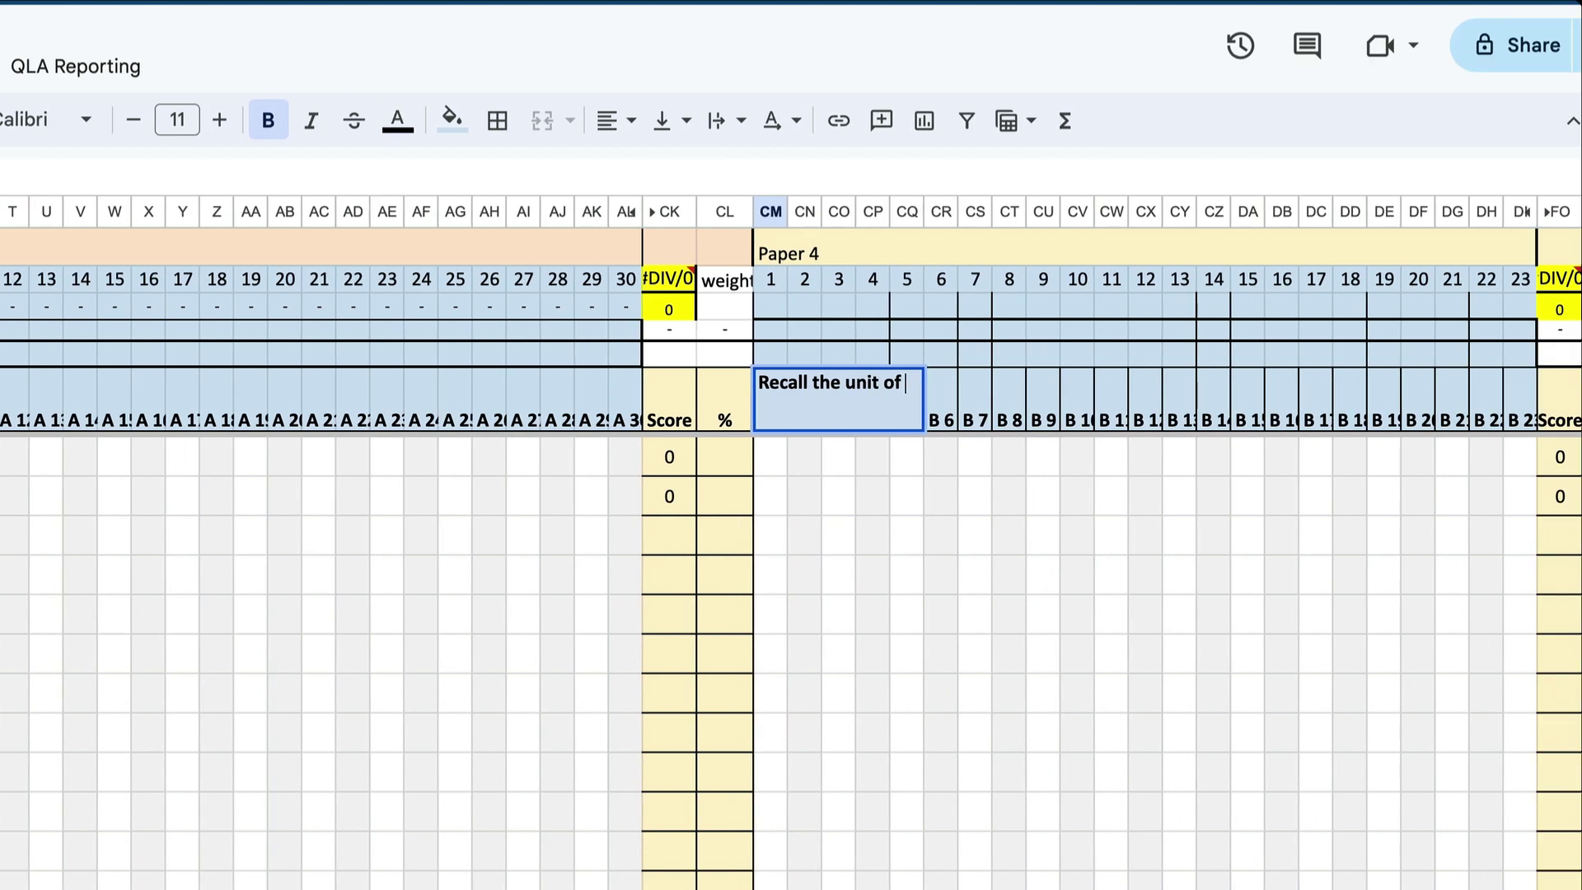
text(force)
key(Tab)
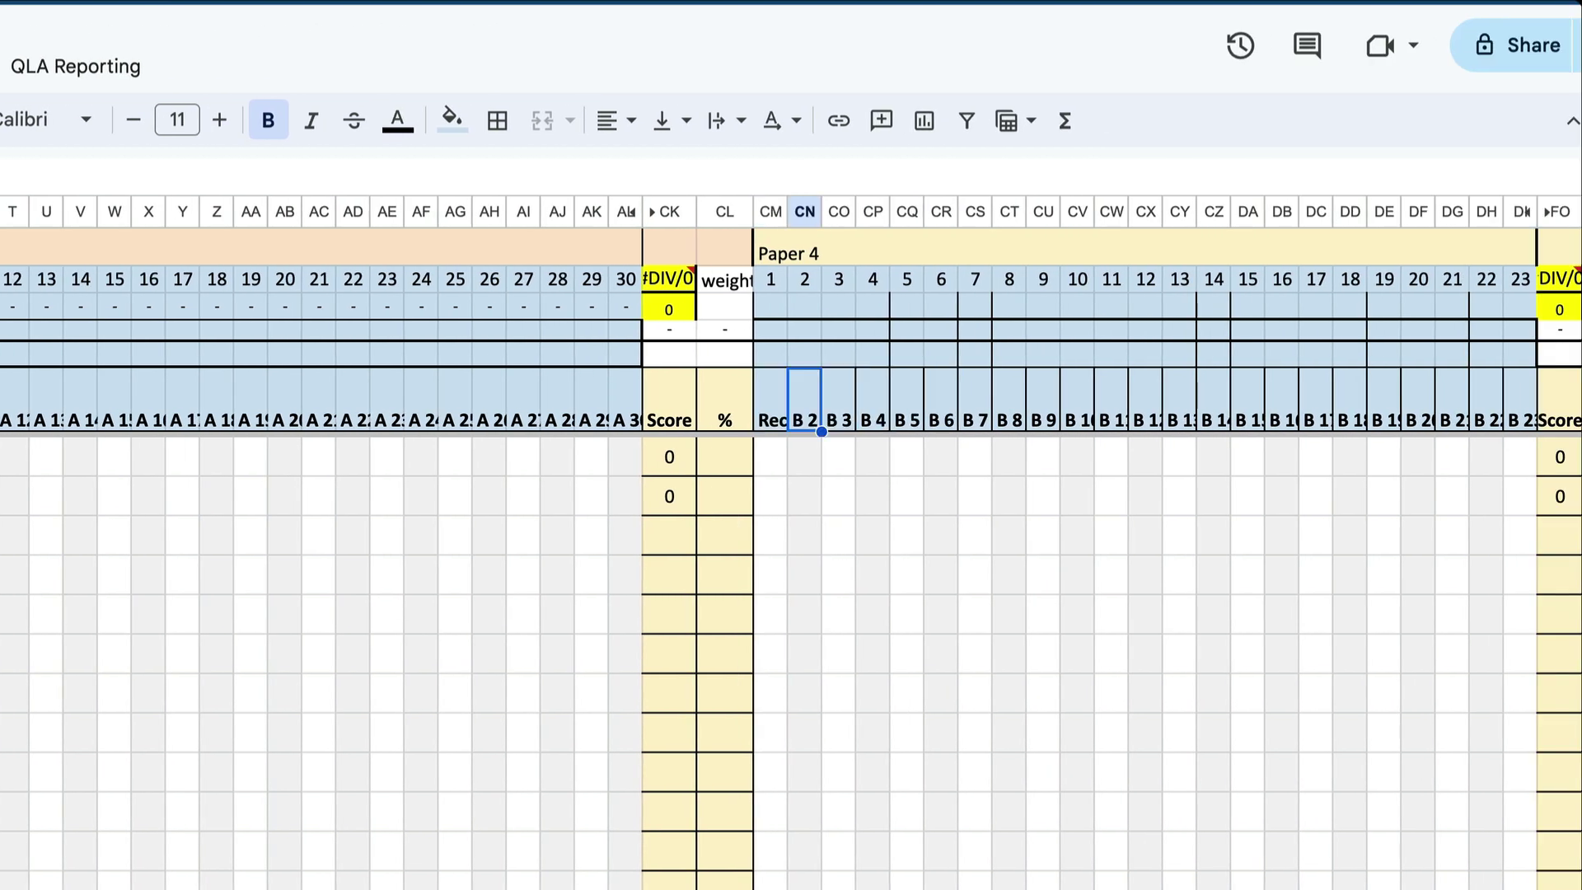
text(Calc)
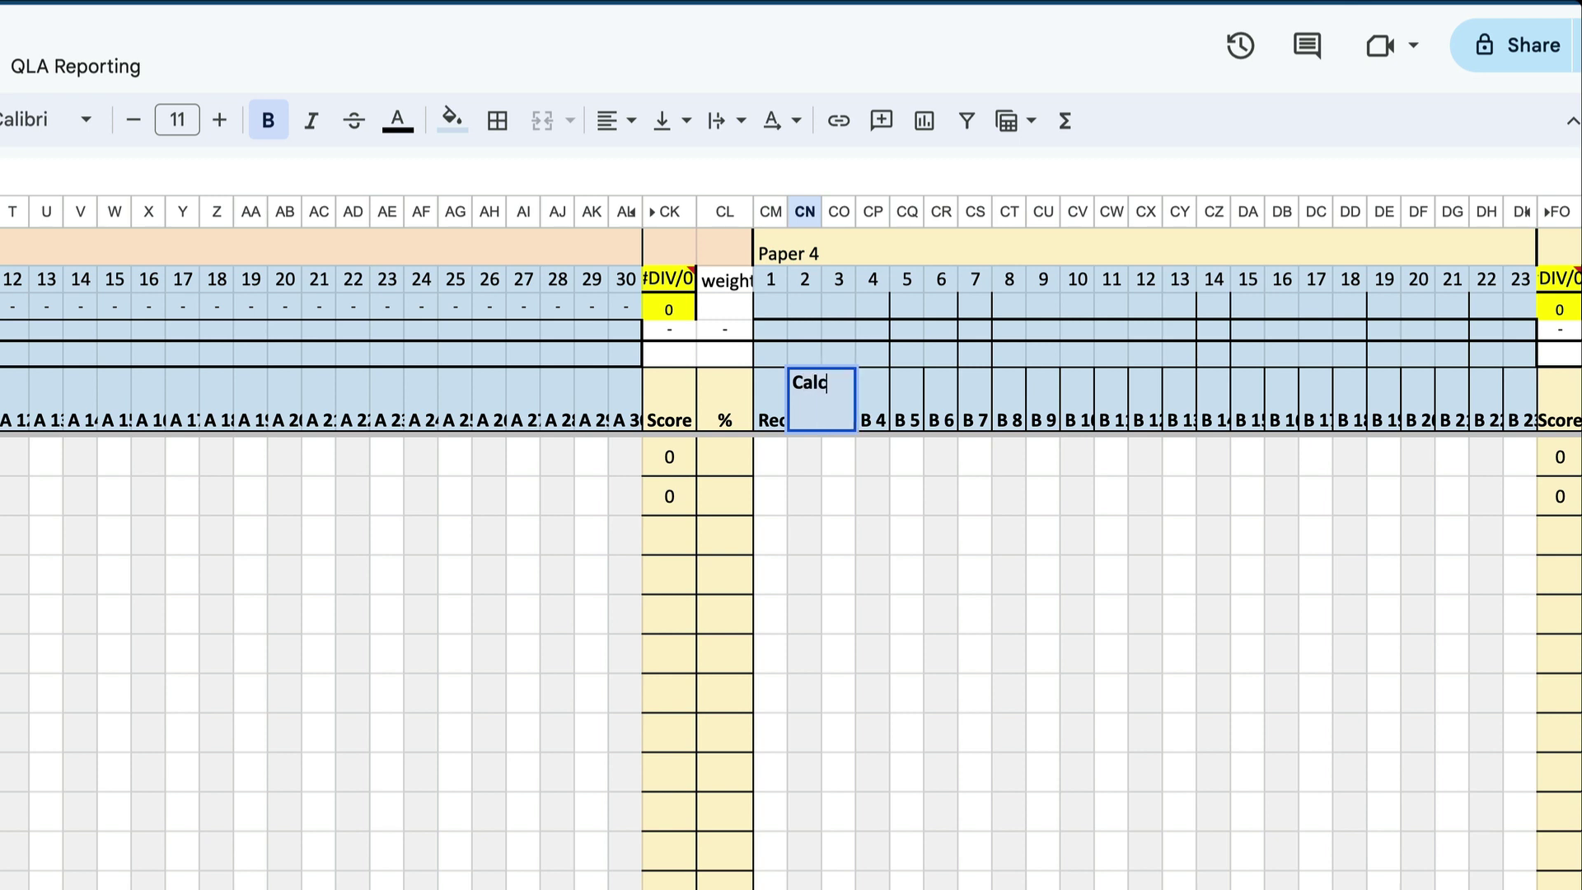
text(ulate momentum)
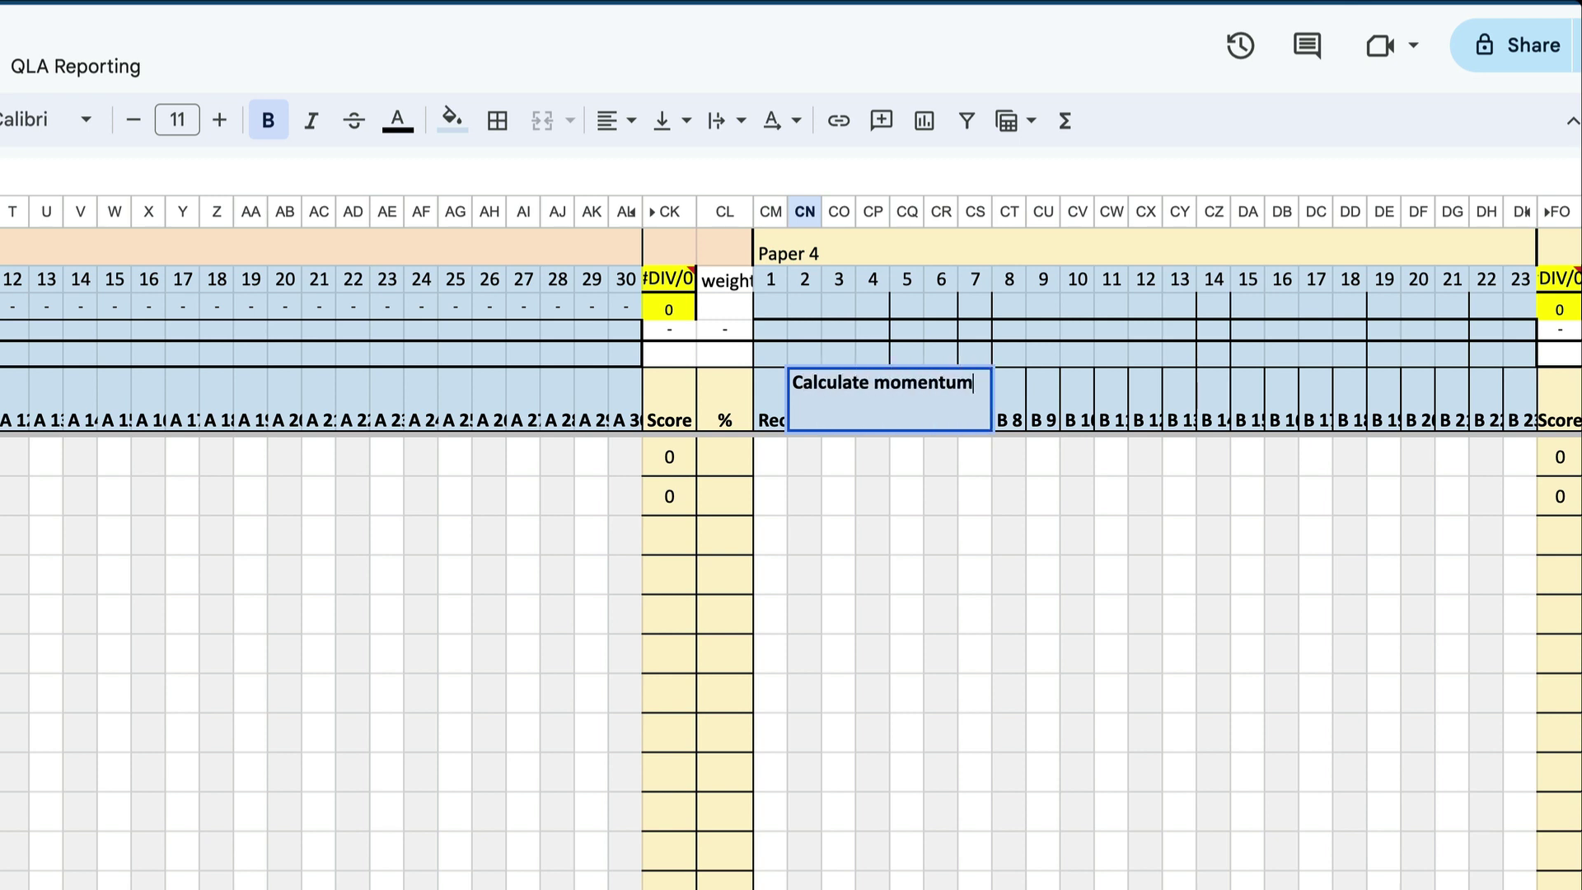
key(Tab)
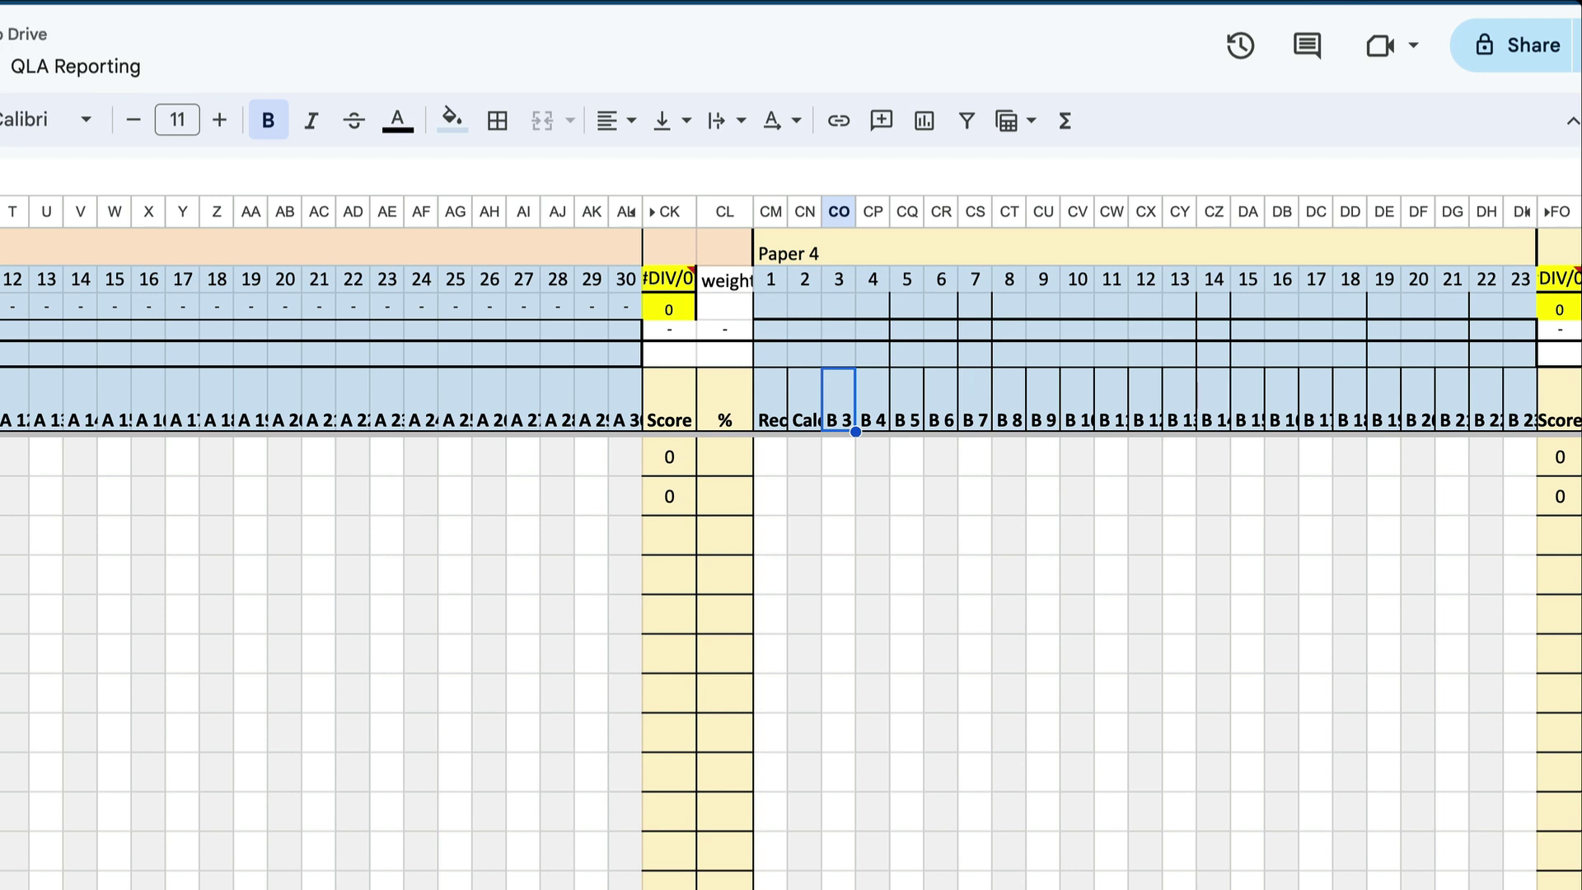
Check the Paper 4 question descriptions on the reporting sheet and review the Topics and Skills columns of the Data sheet
scroll(1150, 682, right, 1)
scroll(1151, 686, right, 5)
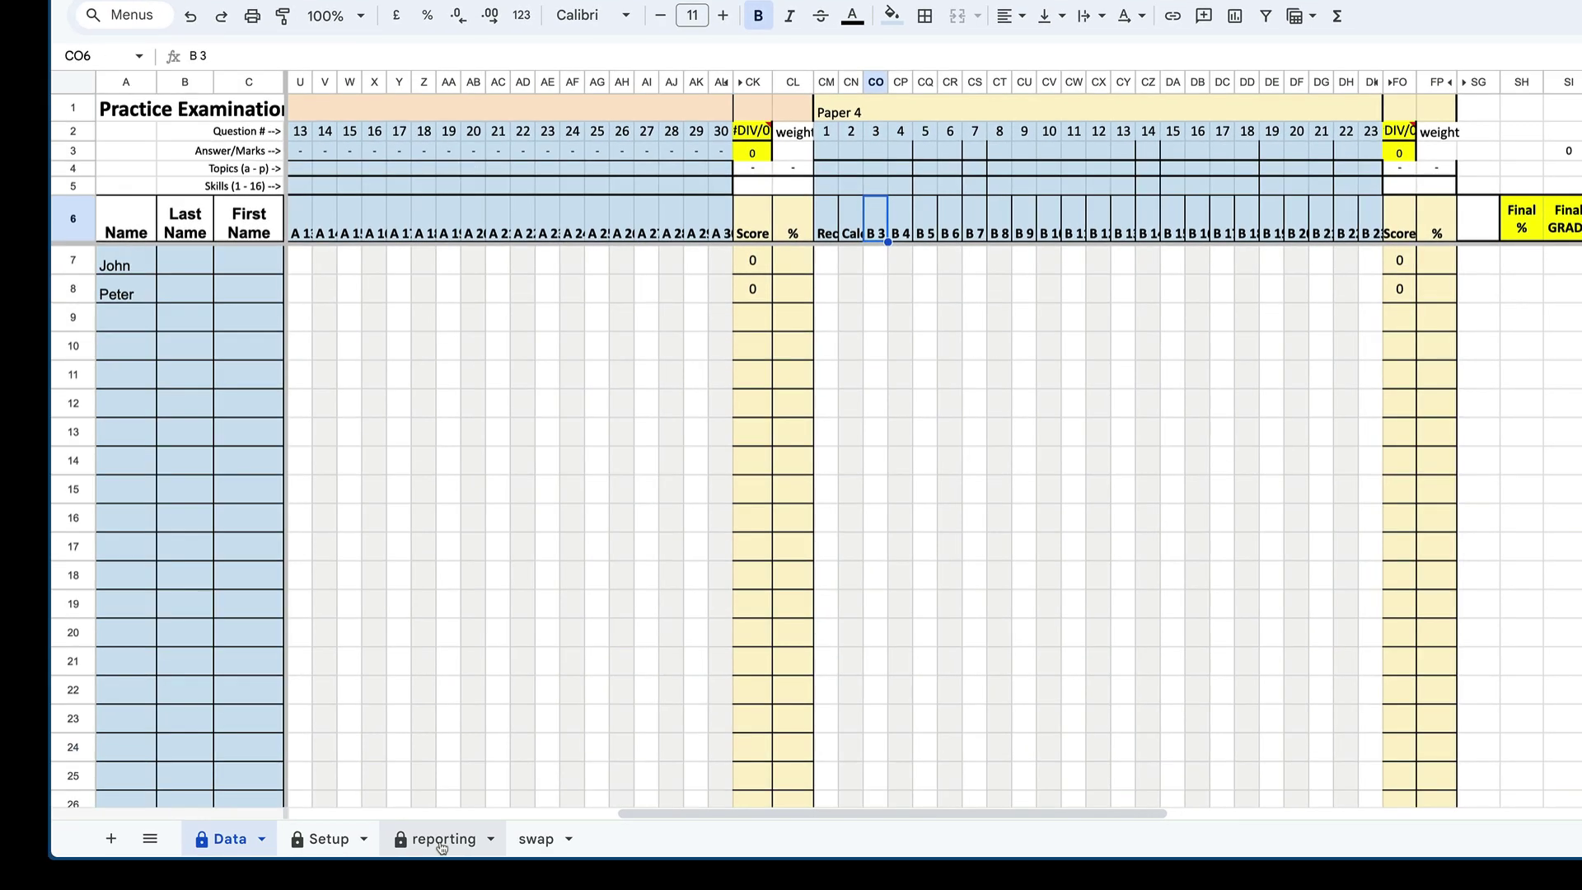
click(442, 837)
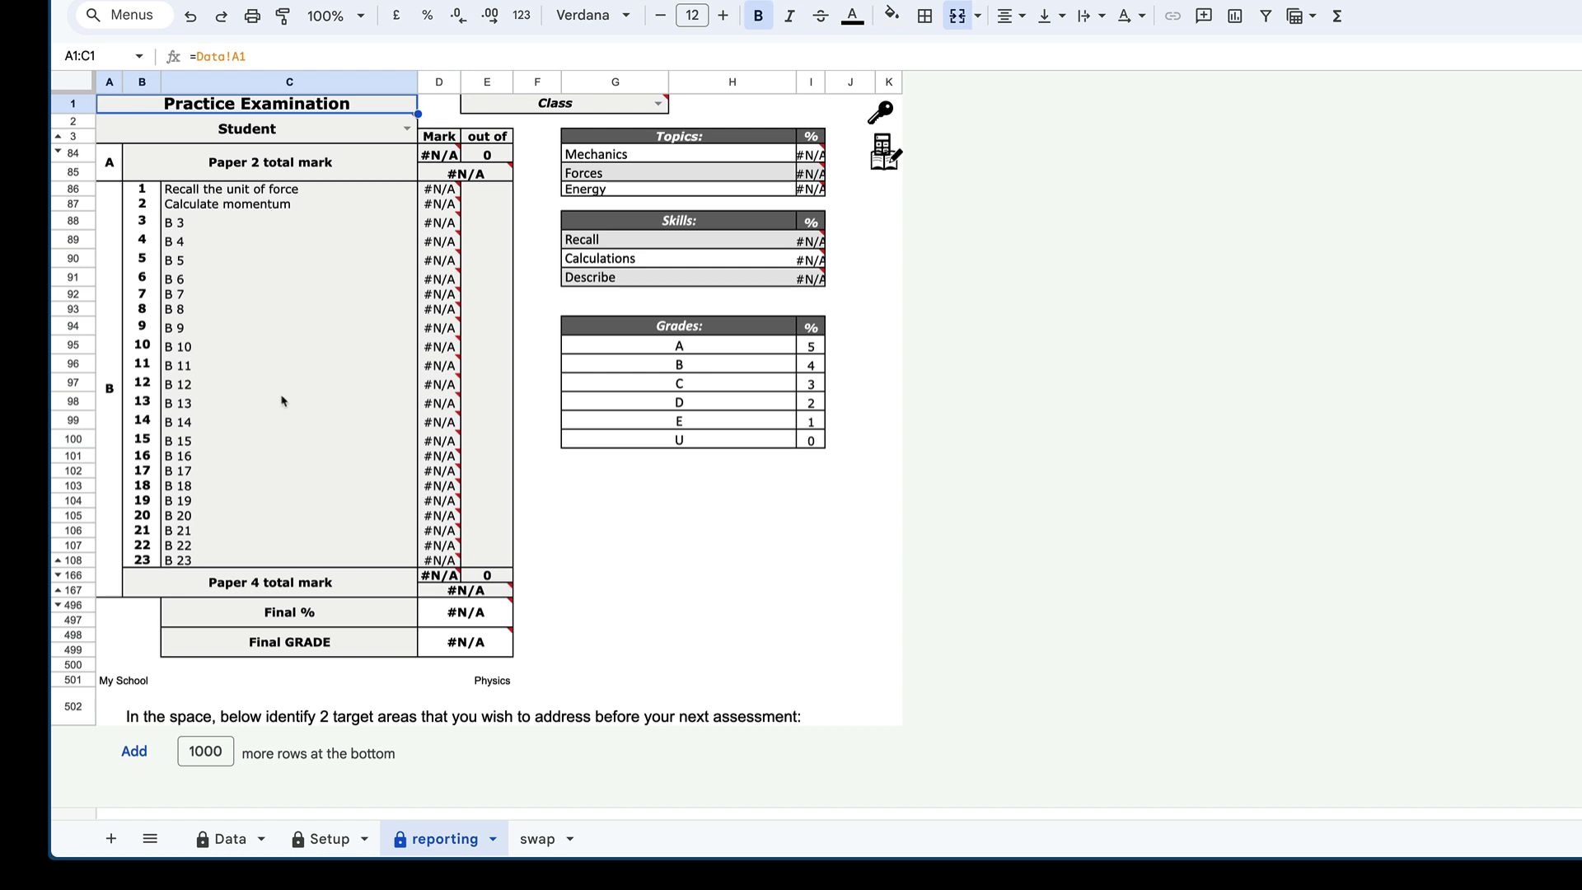
click(230, 838)
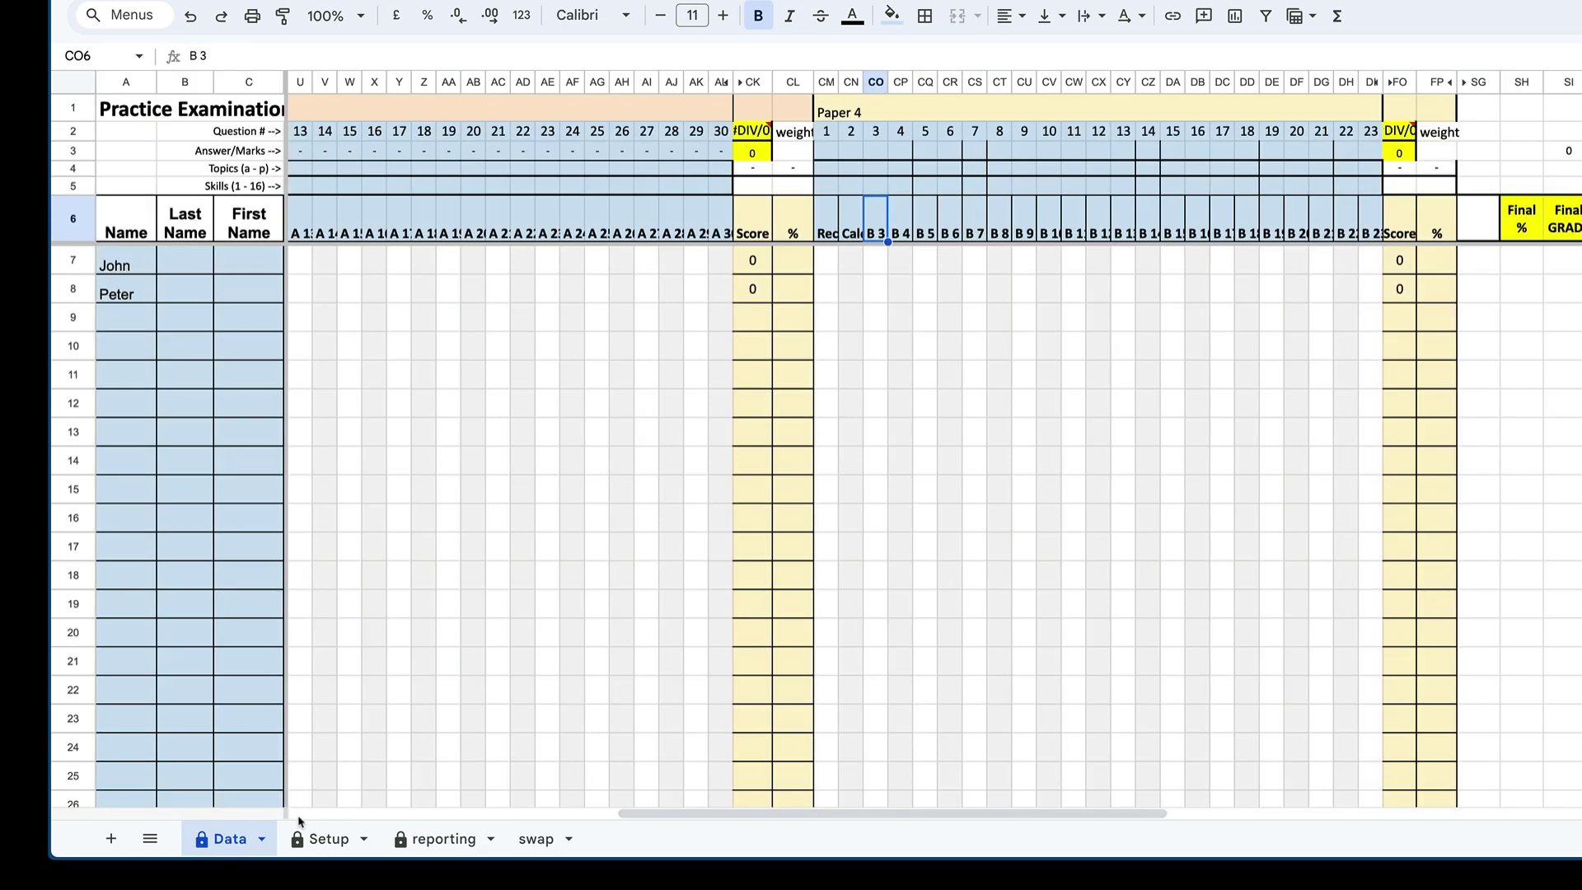
scroll(958, 587, right, 6)
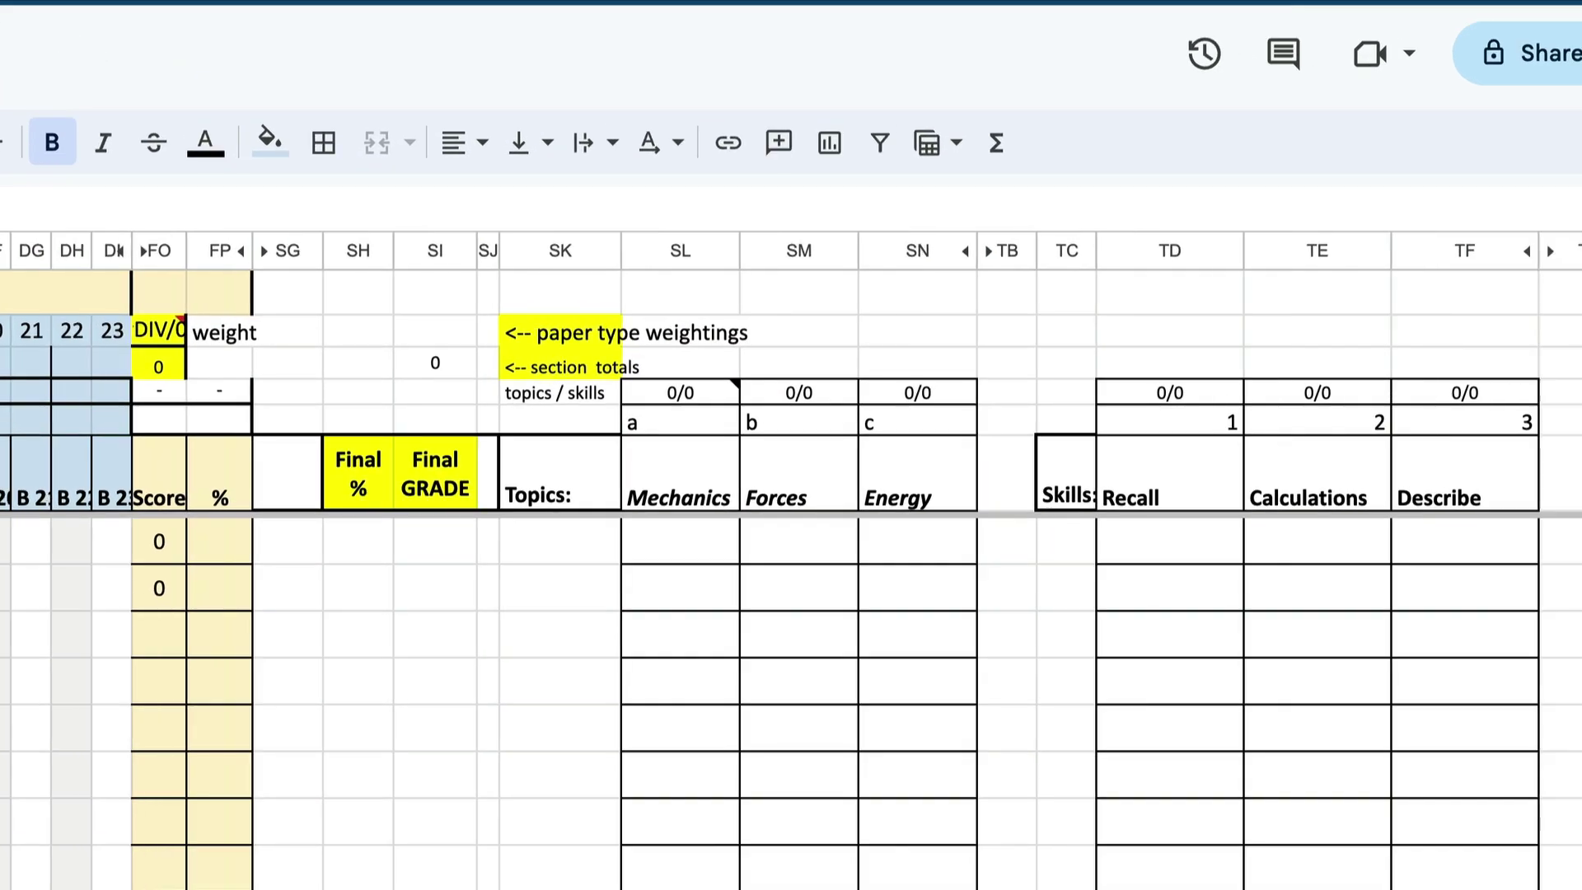
scroll(609, 577, right, 2)
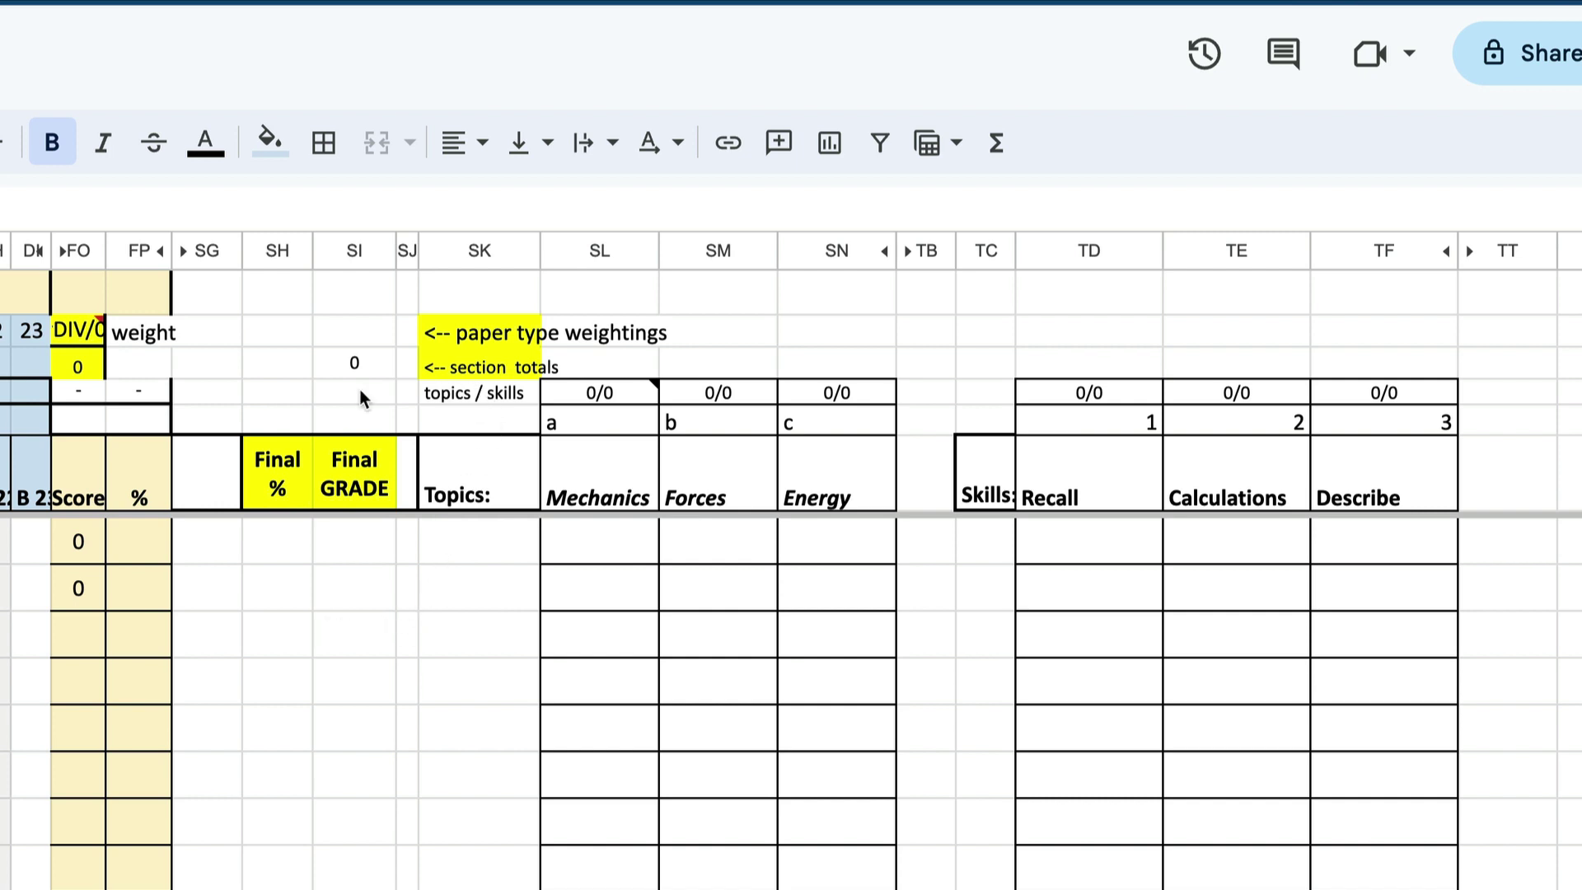
scroll(359, 389, left, 20)
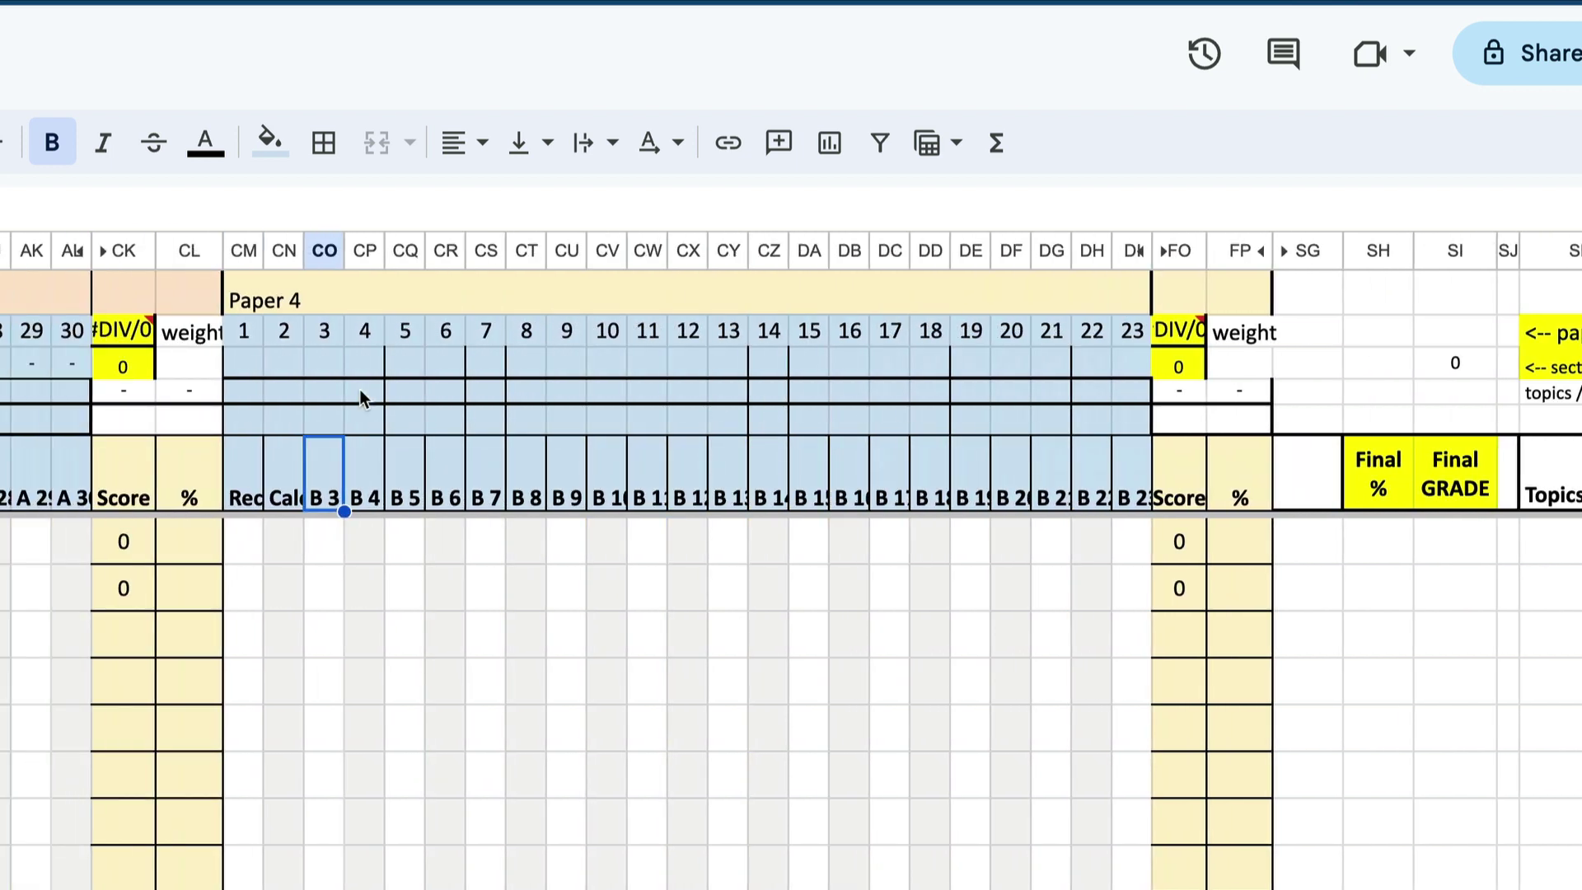
scroll(359, 389, left, 5)
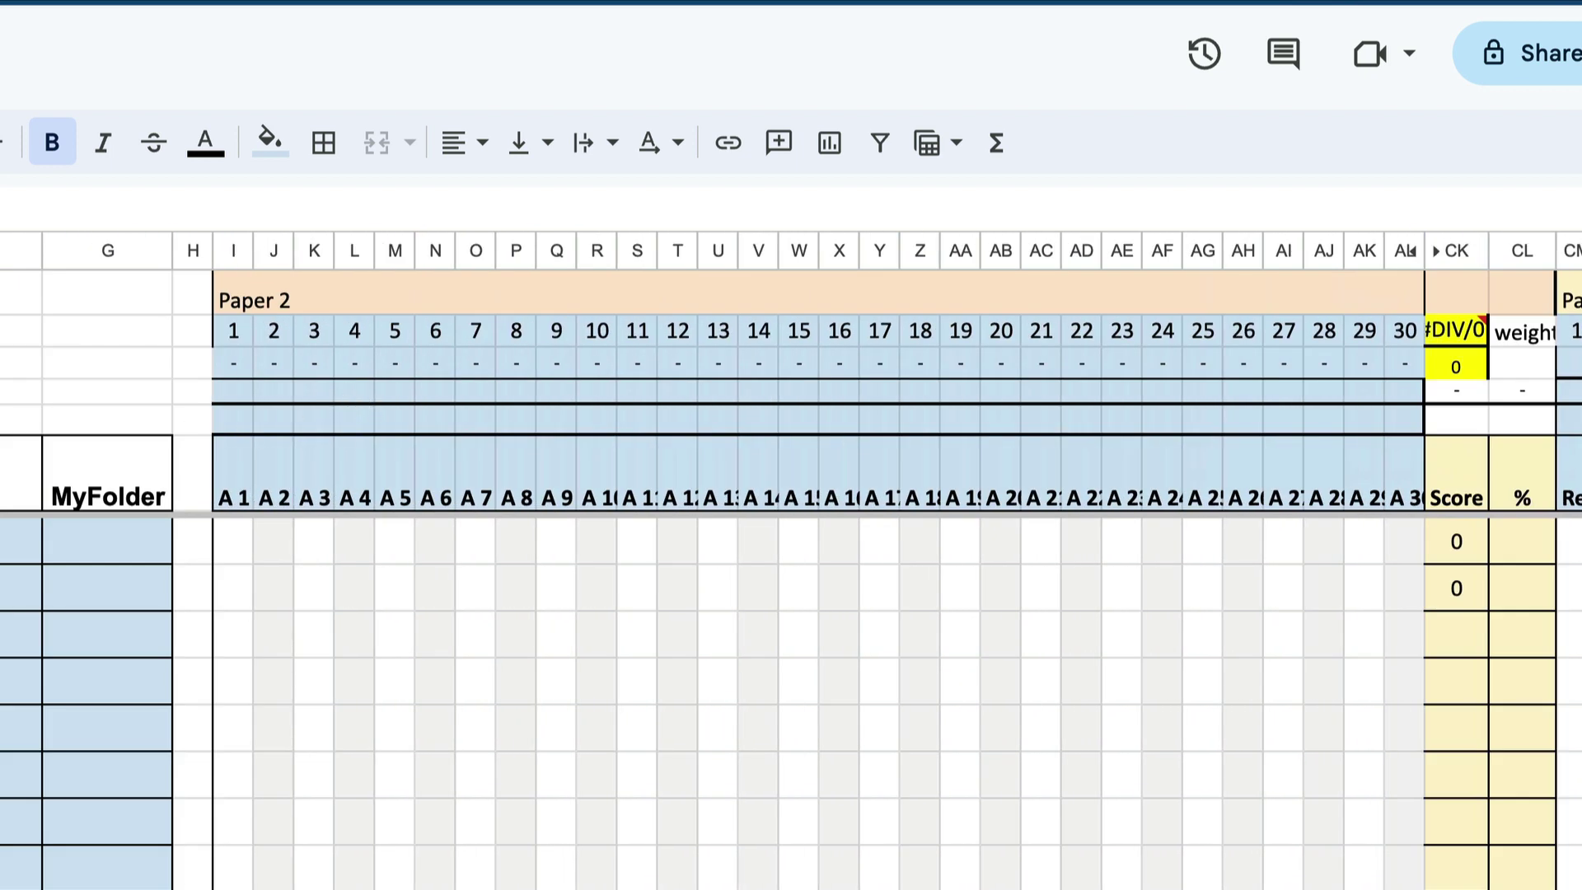
Enter topic code a for Paper 2's questions 1 to 5 in the topic row
click(233, 392)
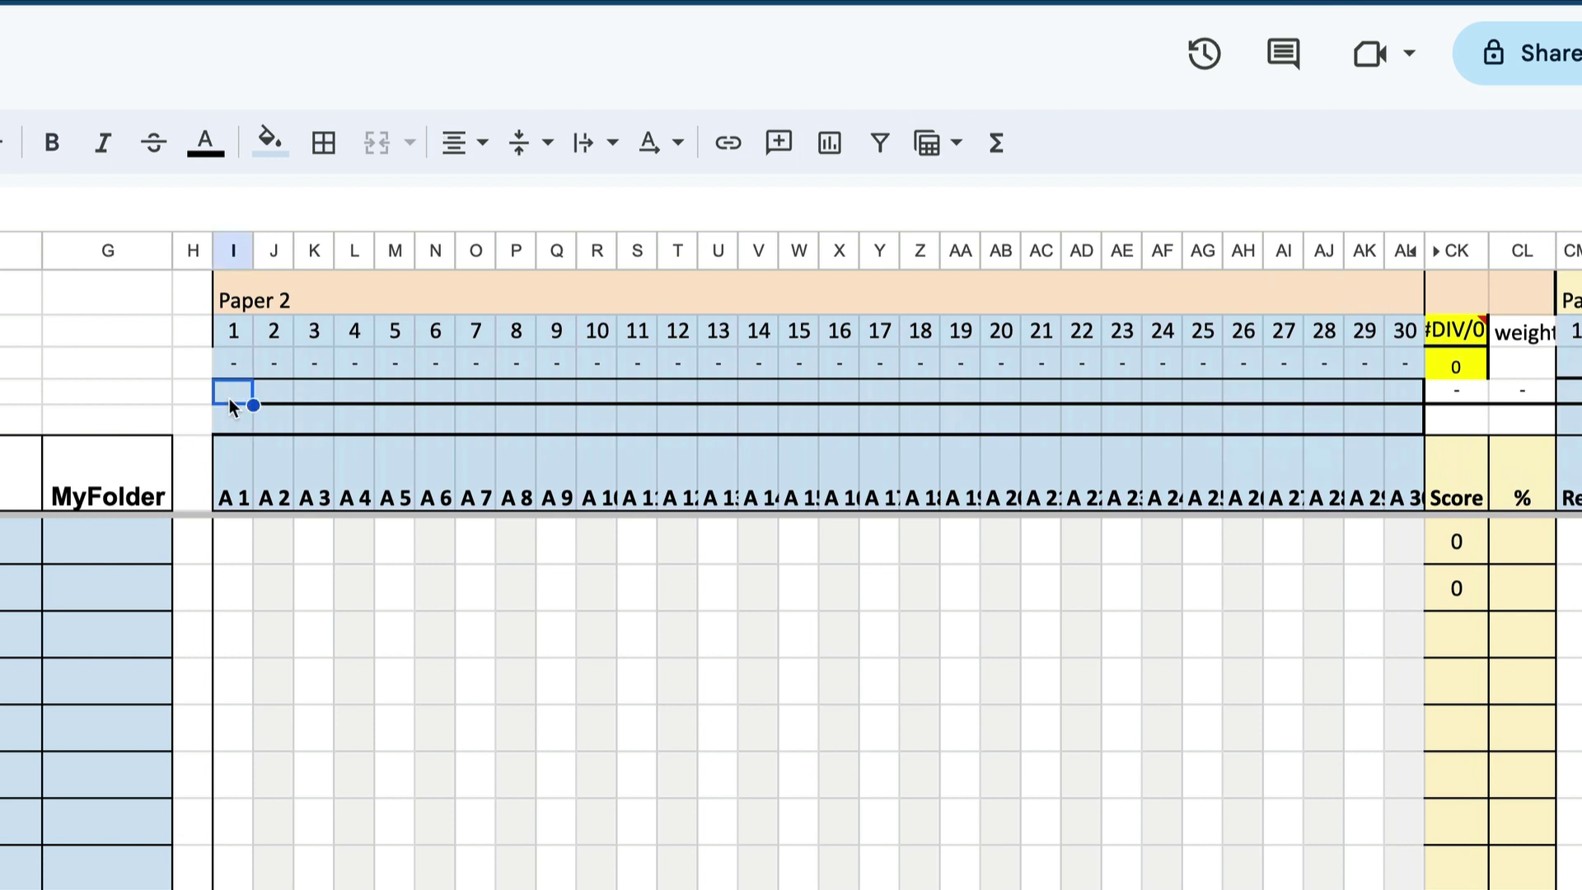
text(a)
key(Tab)
text(a)
key(Tab)
text(a)
key(Tab)
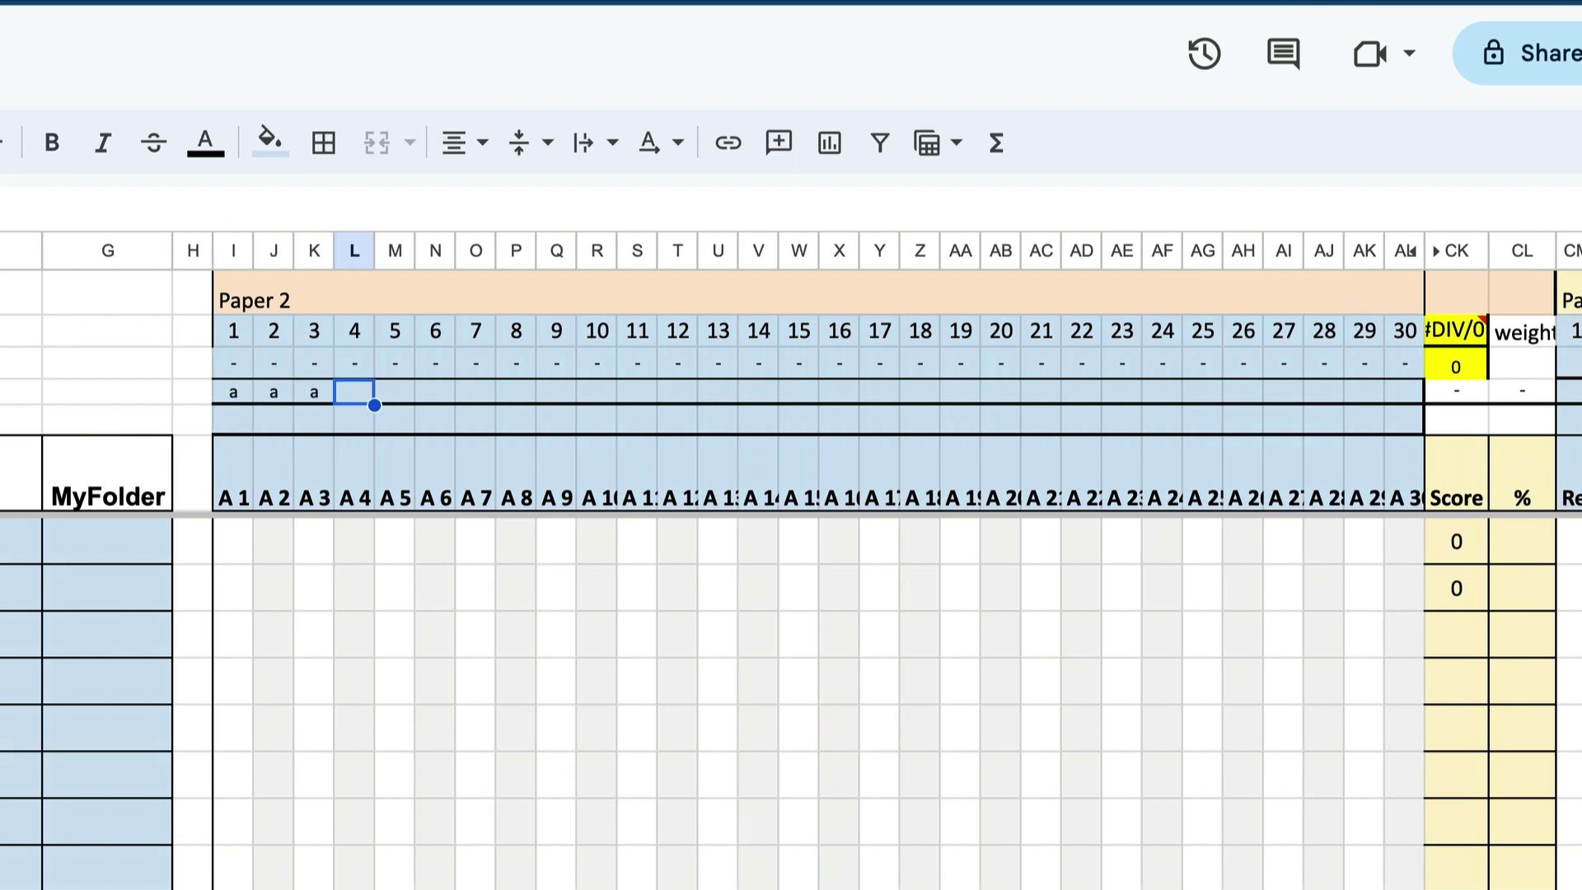
text(a)
key(Tab)
text(a)
key(Tab)
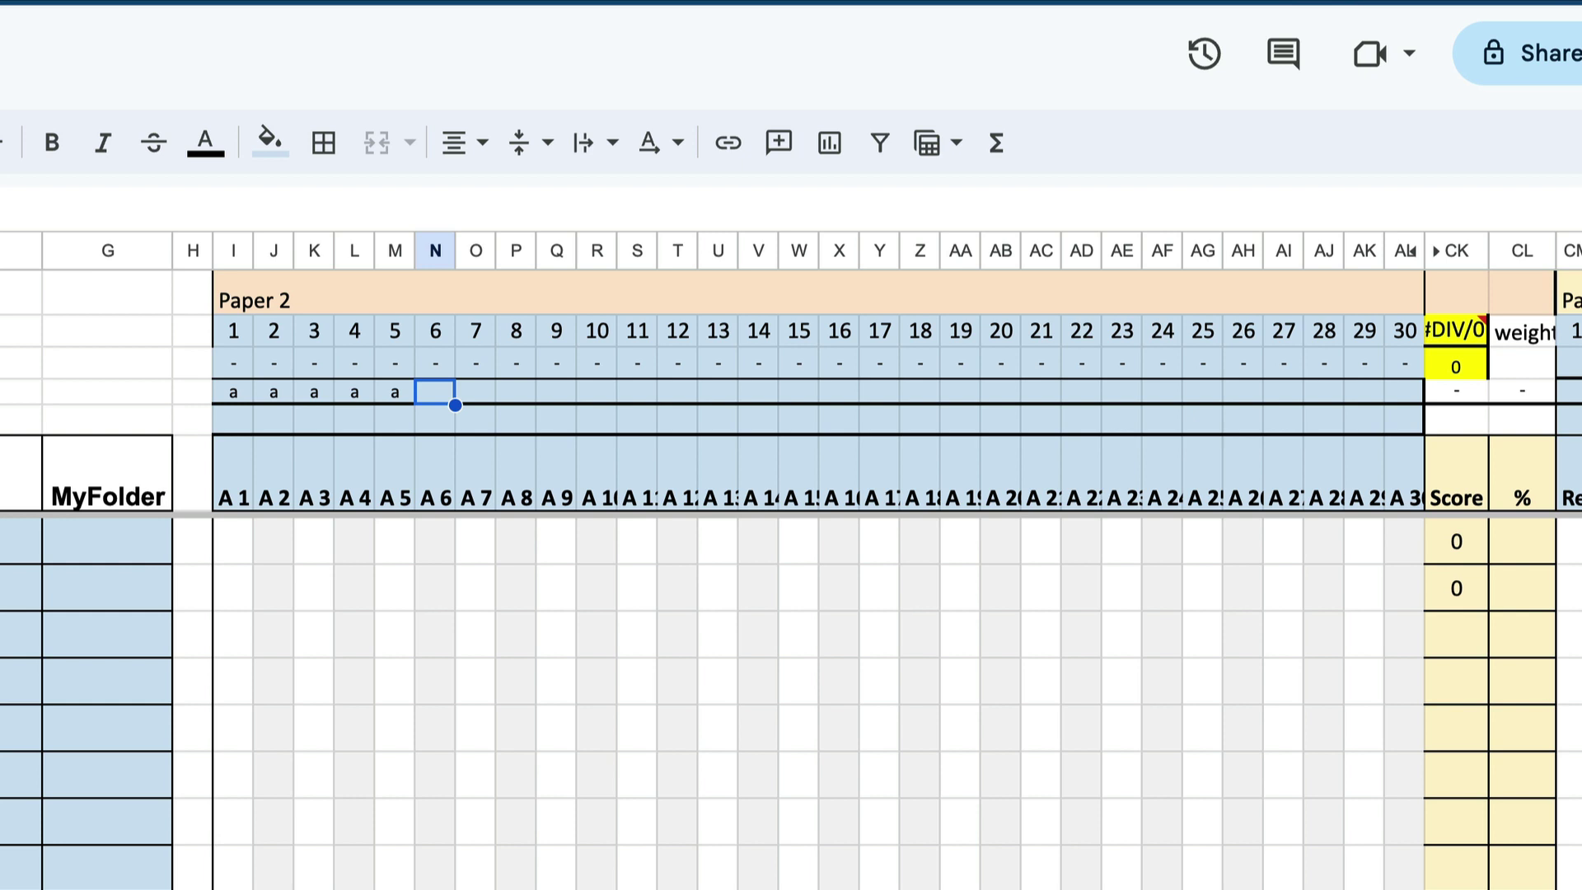
Enter topic code b for Paper 2's questions 6 to 11
text(b)
key(Tab)
text(b)
key(Tab)
text(b	b)
key(Tab)
text(b)
key(Tab)
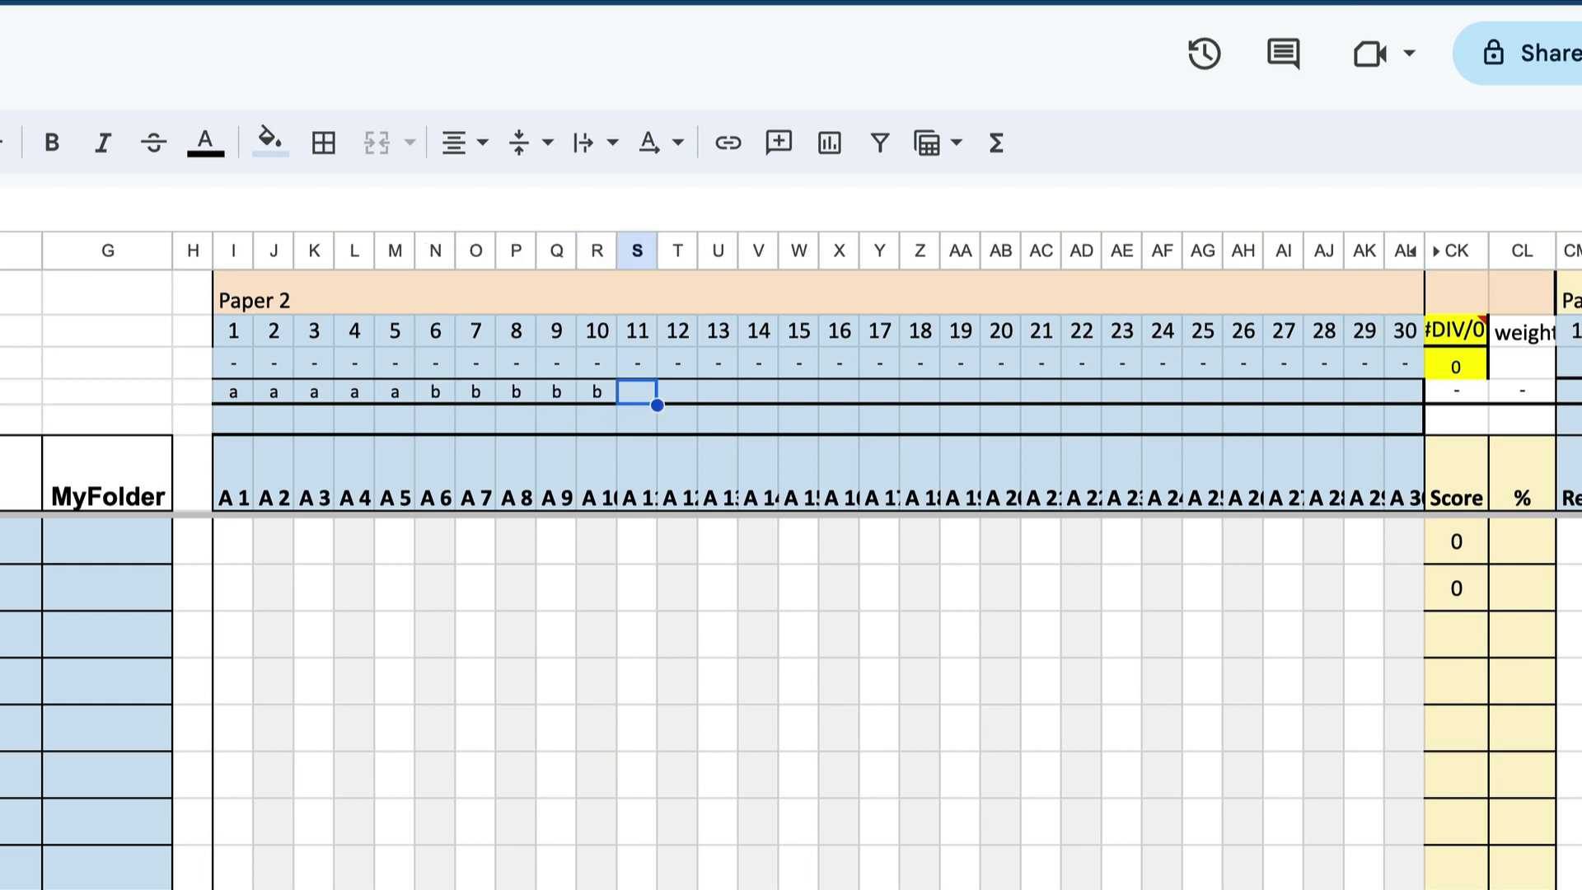
text(b)
key(Tab)
Enter topic code c for Paper 2's questions 12 to 17
text(c)
key(Tab)
text(c	c)
key(Tab)
text(c)
key(Tab)
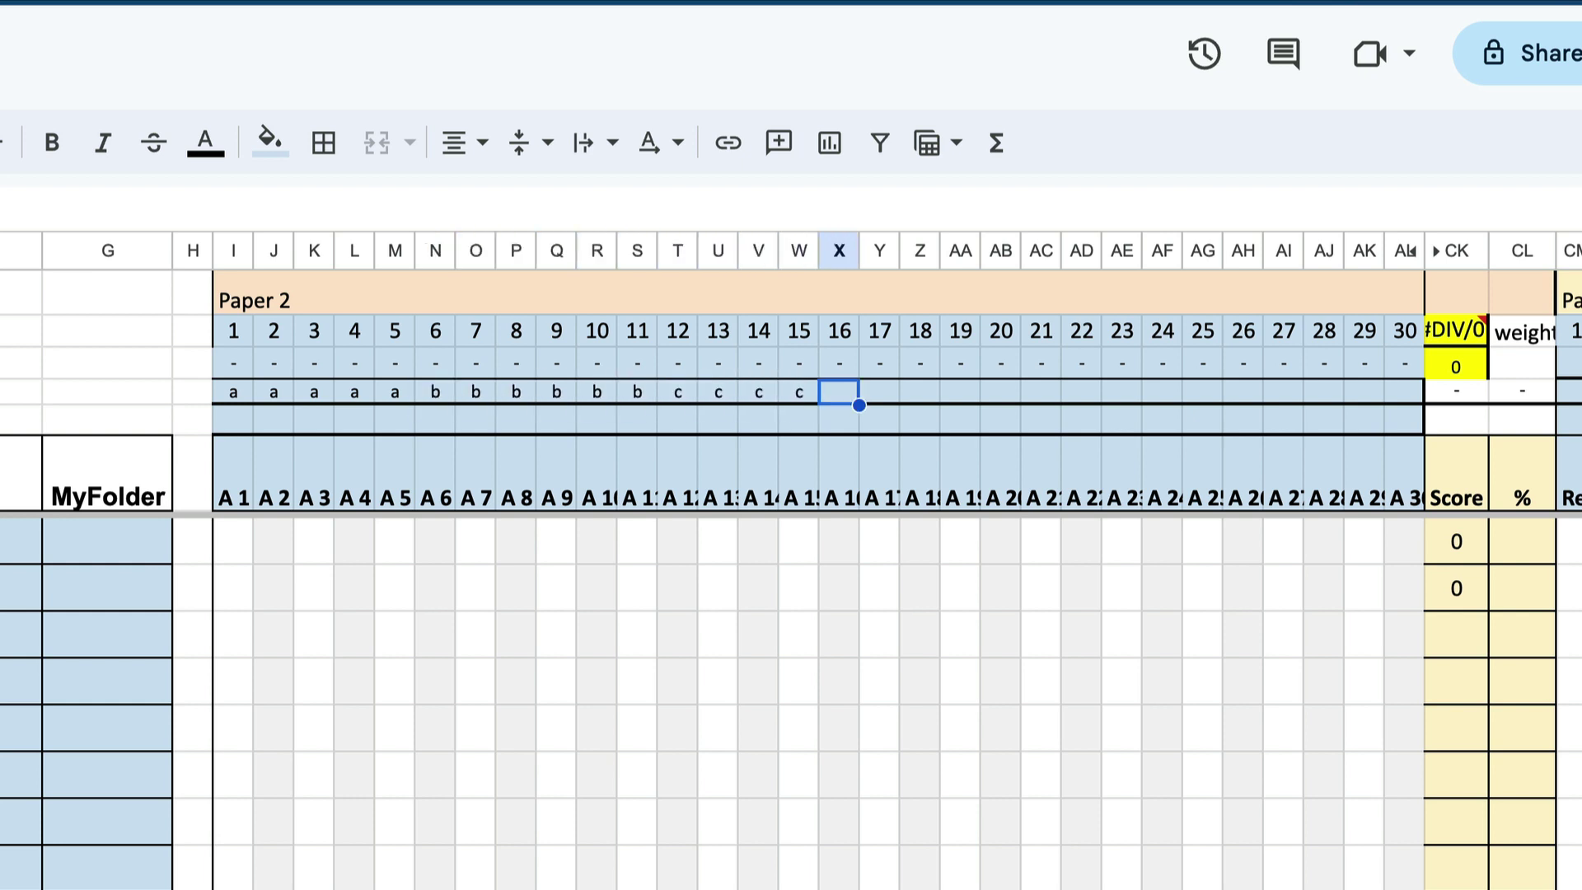
text(c	c)
key(Tab)
Enter topic code a for Paper 2's questions 18 to 22
text(a)
key(Tab)
text(a)
key(Tab)
text(a	a)
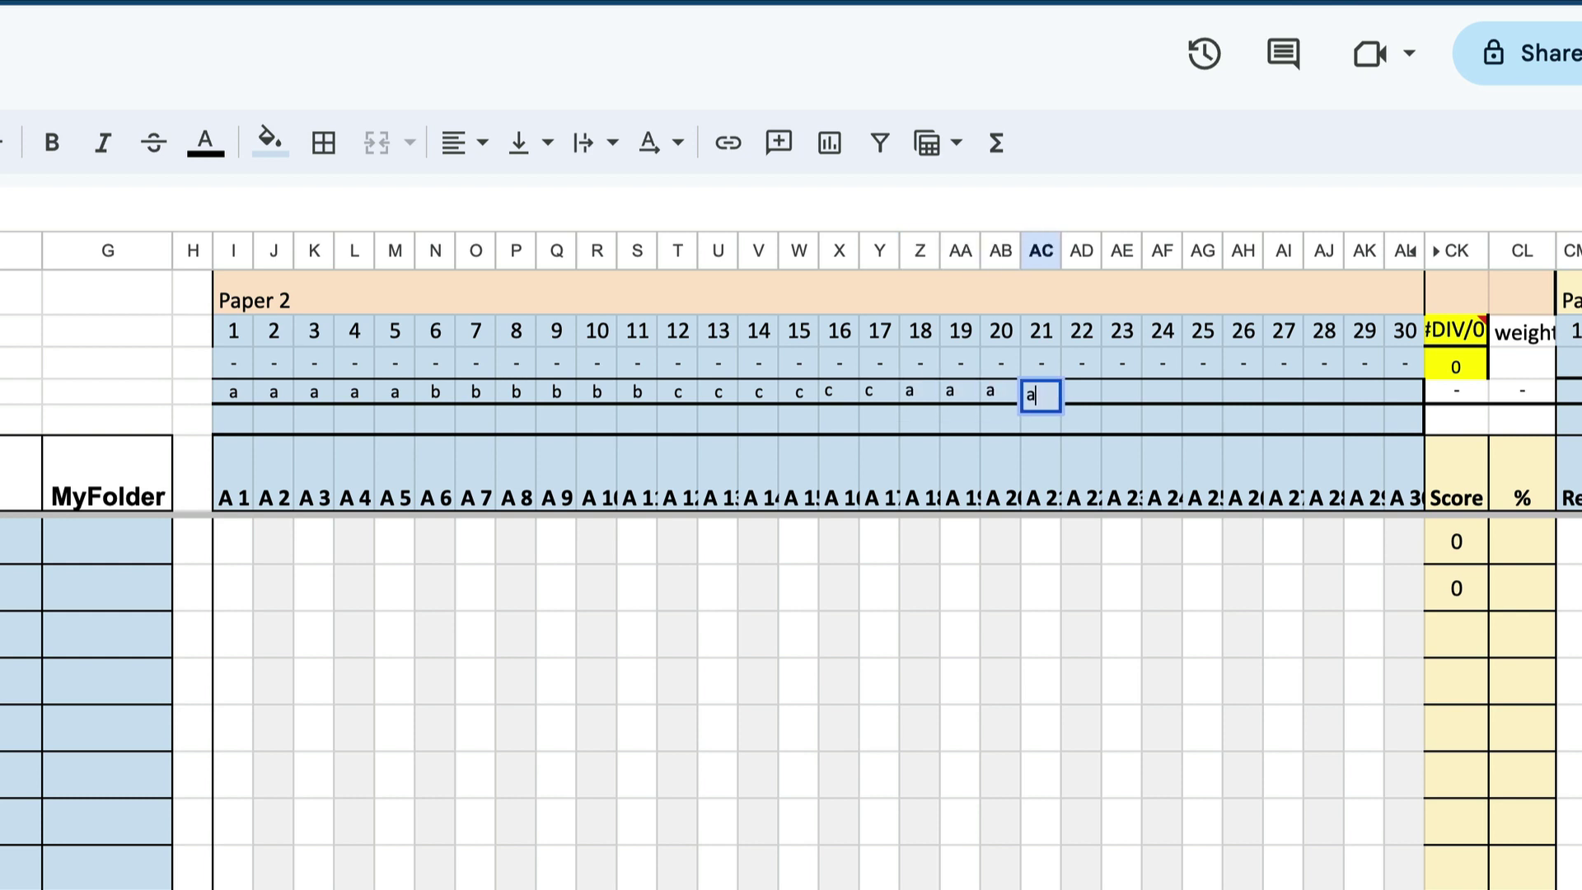
key(Tab)
text(a)
key(Tab)
Enter topic code b for Paper 2's questions 23 to 30, correcting the mistyped code in question 23
text(v)
key(Tab)
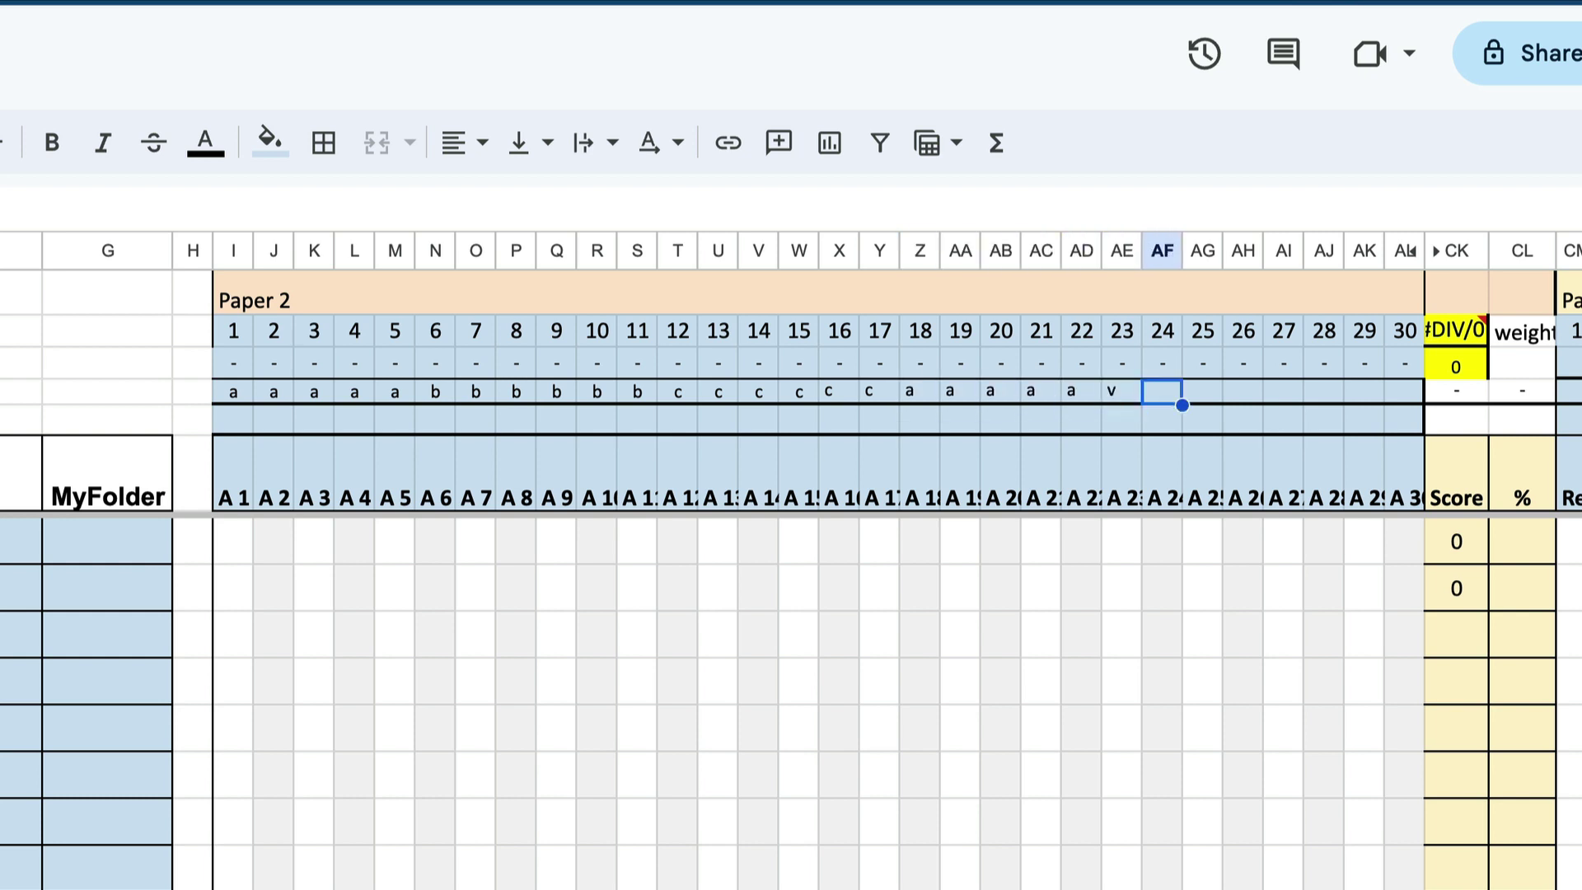
key(shift+Tab)
text(b)
key(Tab)
key(shift+Tab)
text(b)
key(Tab)
text(b	b	b	b	b	b	b)
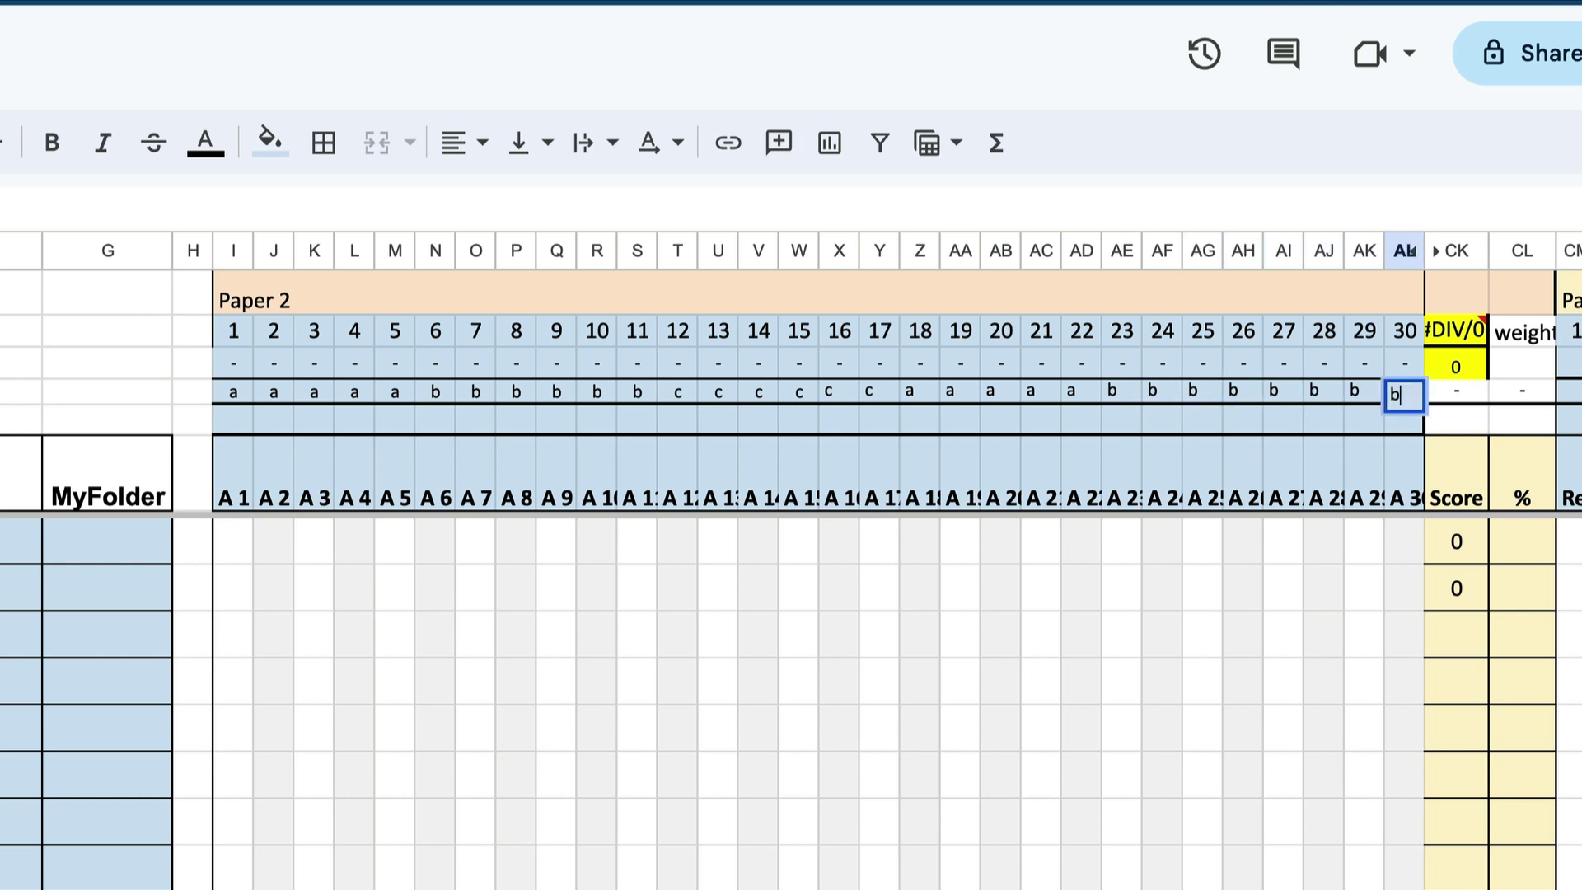
Enter Paper 4's topic codes as a for questions 1 to 5 and b for questions 6 to 11
key(Tab)
key(Tab)
key(Tab)
text(a	a	a)
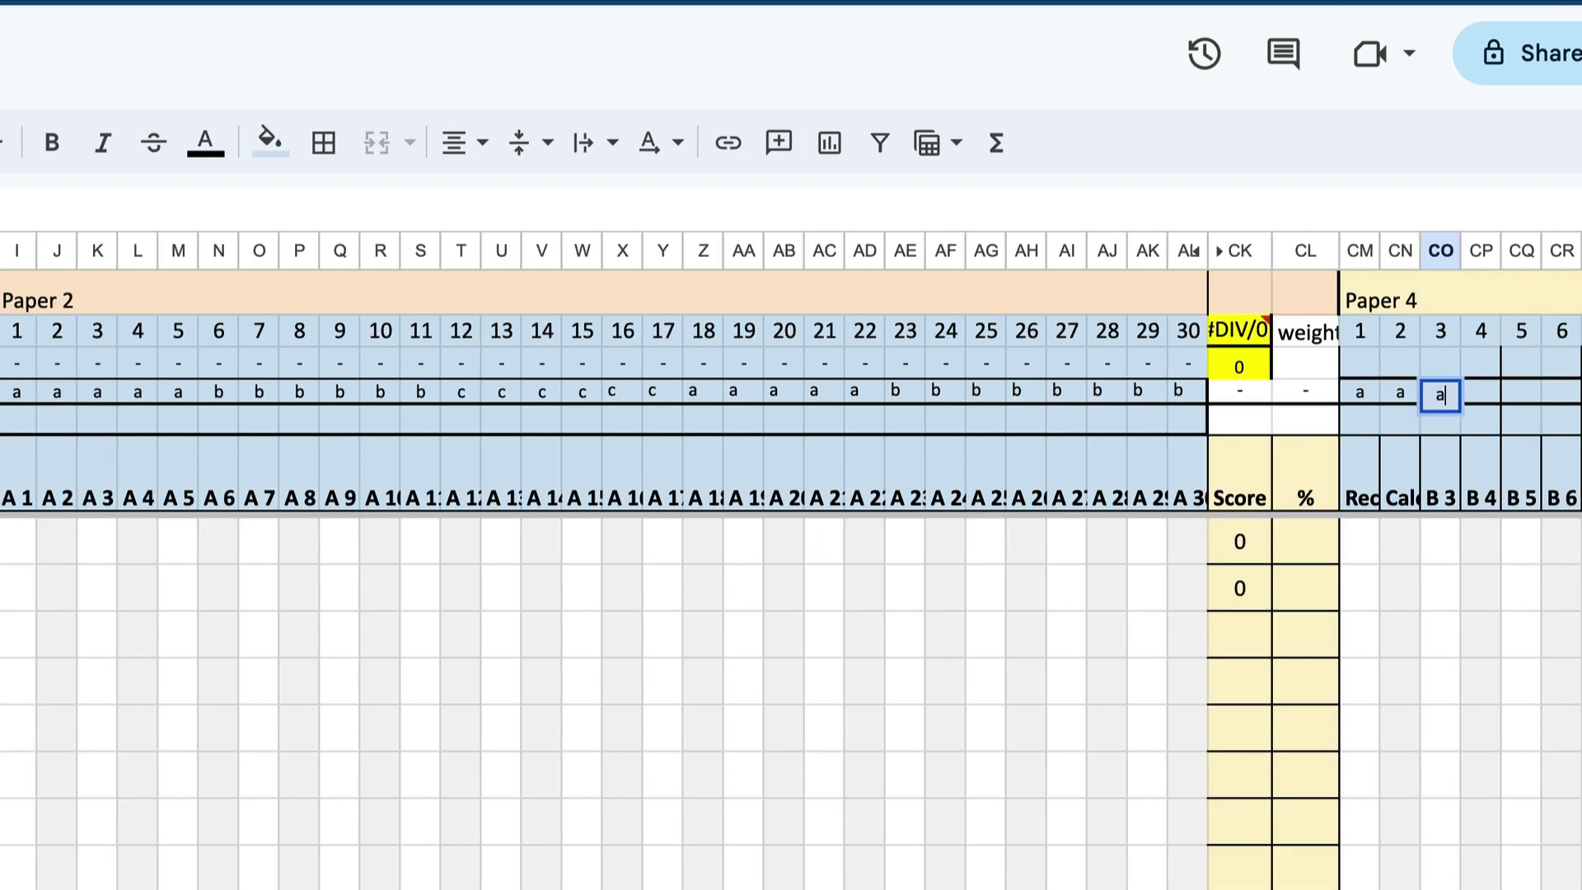
text(	a	a	b	b	b)
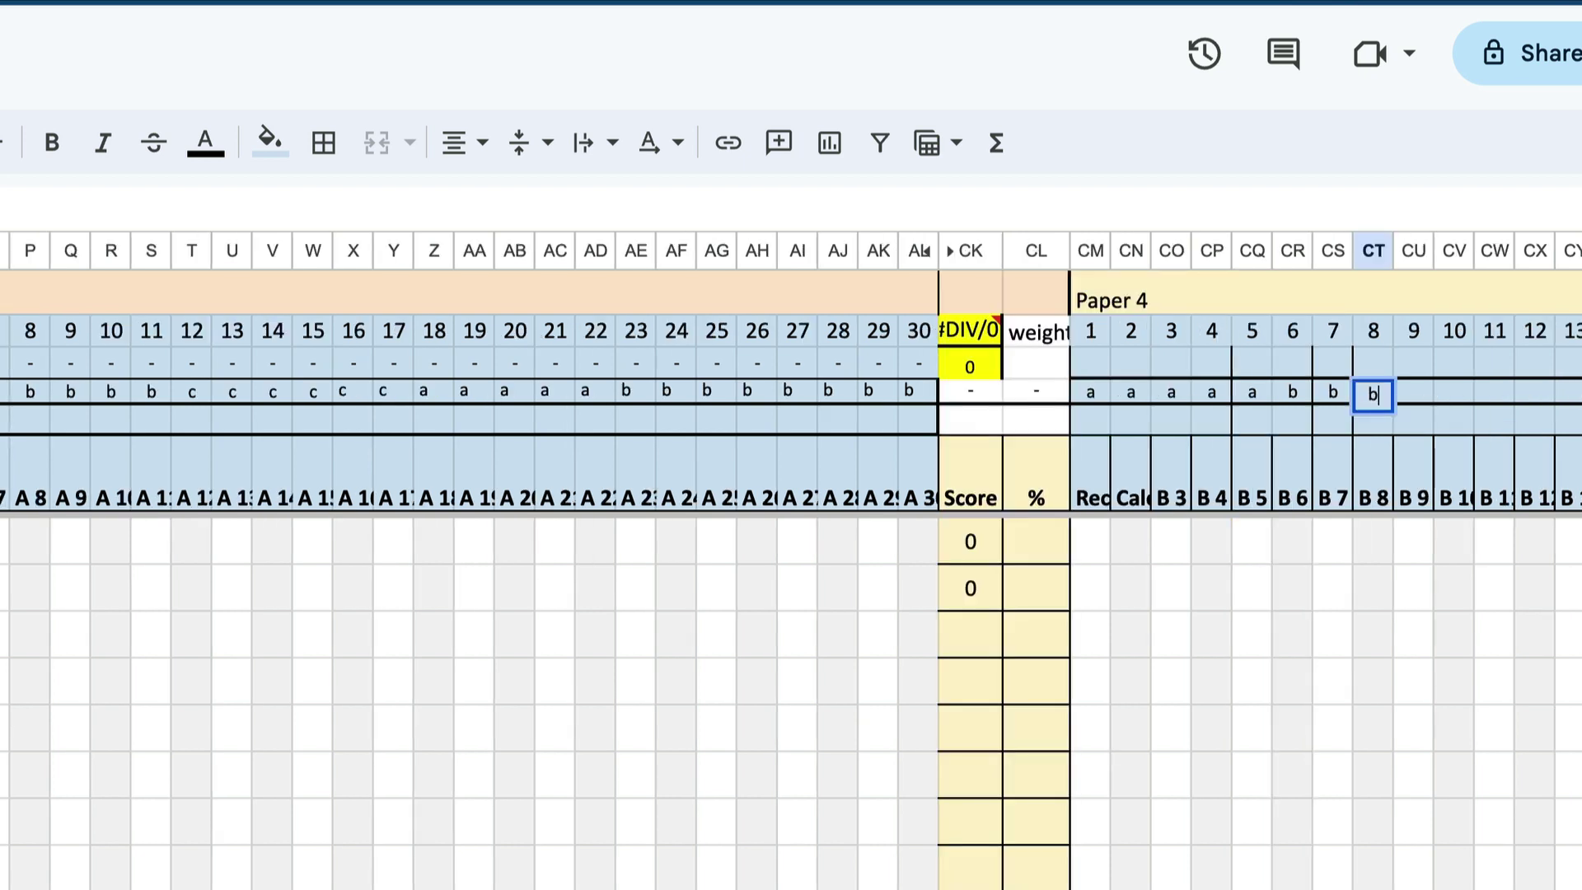
text(	b	b	b)
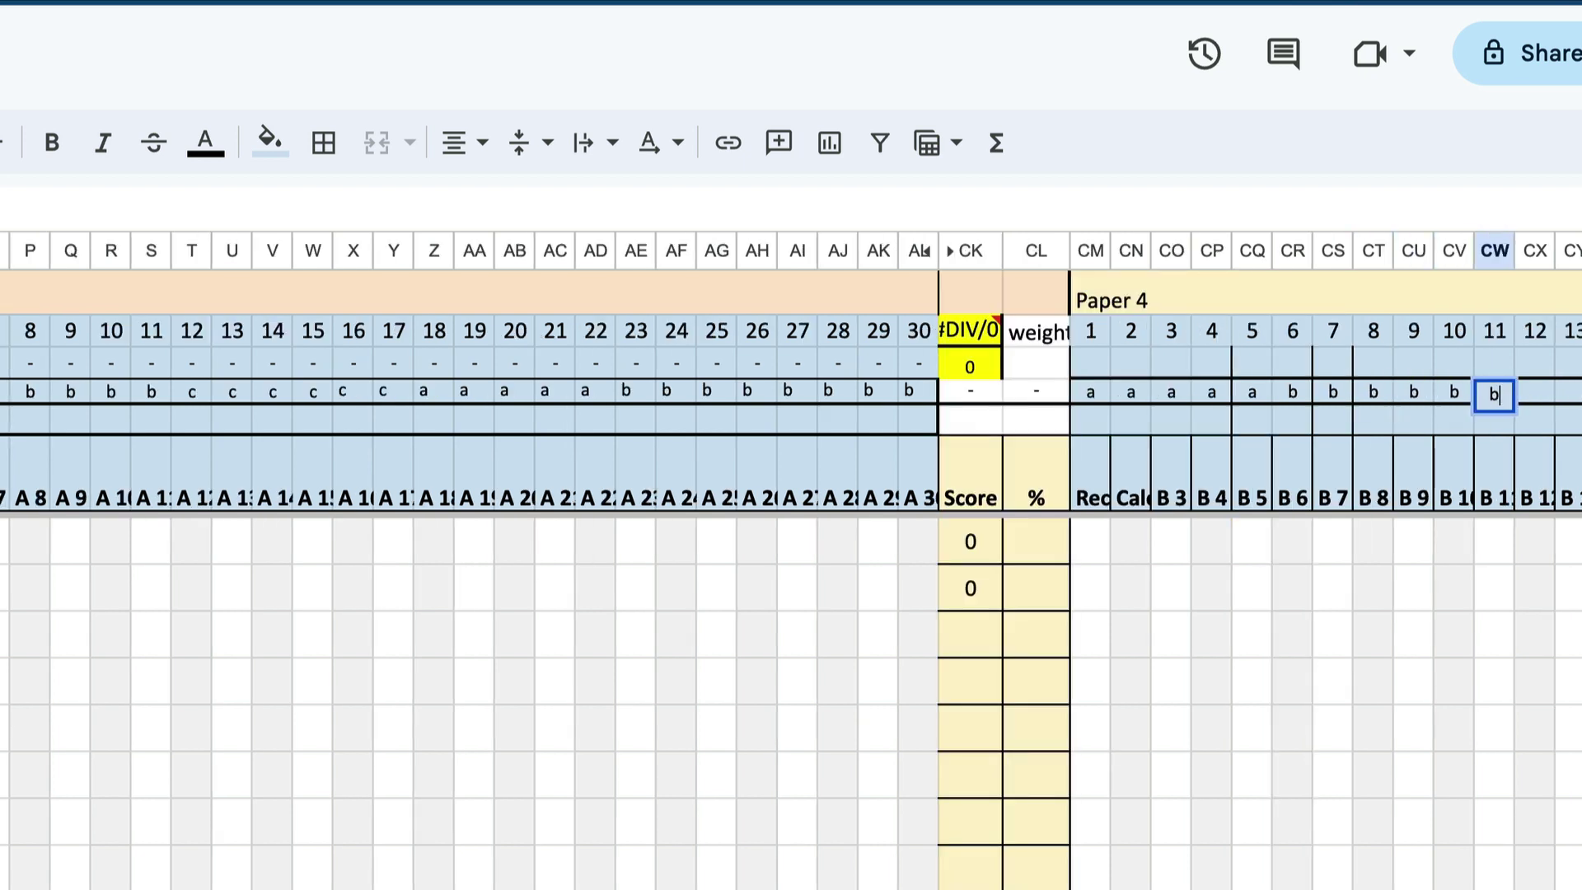
Enter Paper 4's topic codes as c for questions 12 to 17 and a for questions 18 to 23
text(	c	c	c	c	)
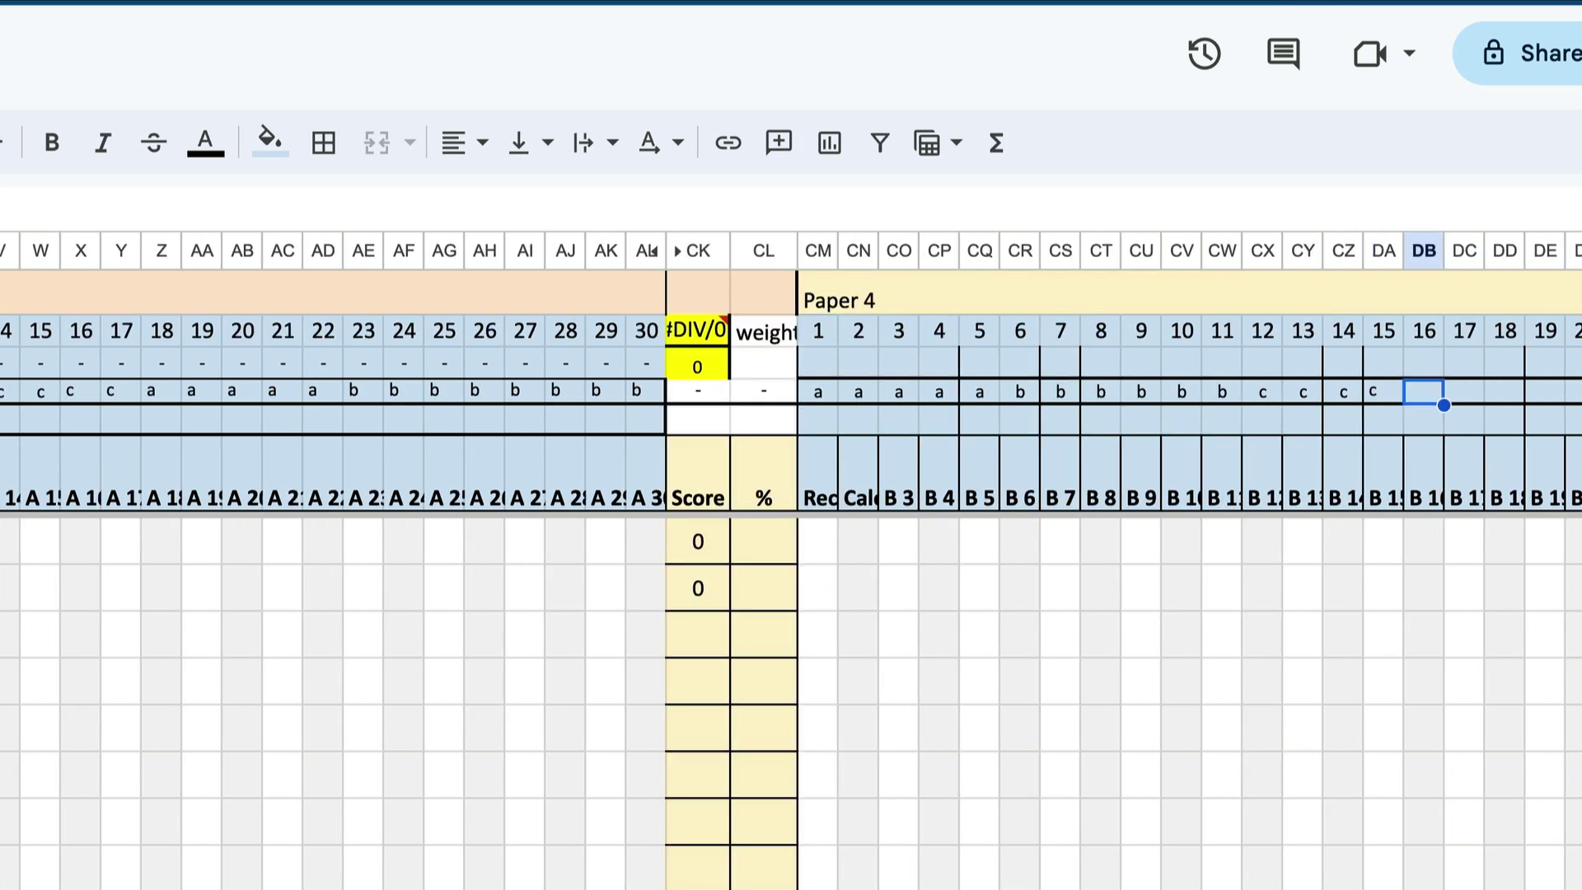
text(c	c	a	a	)
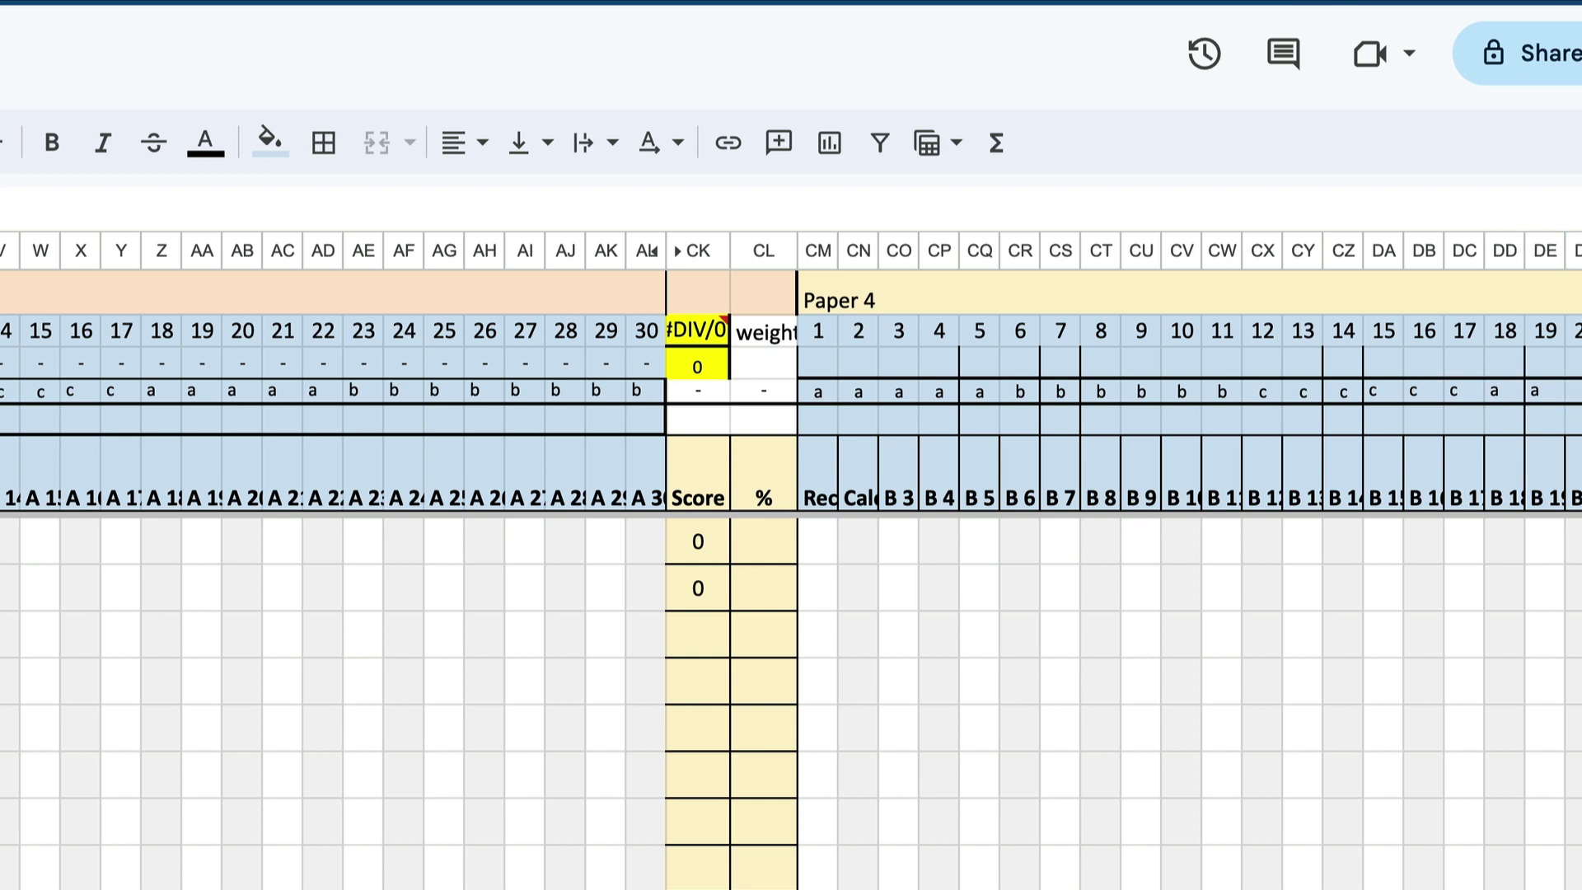
text(a	a	a	a)
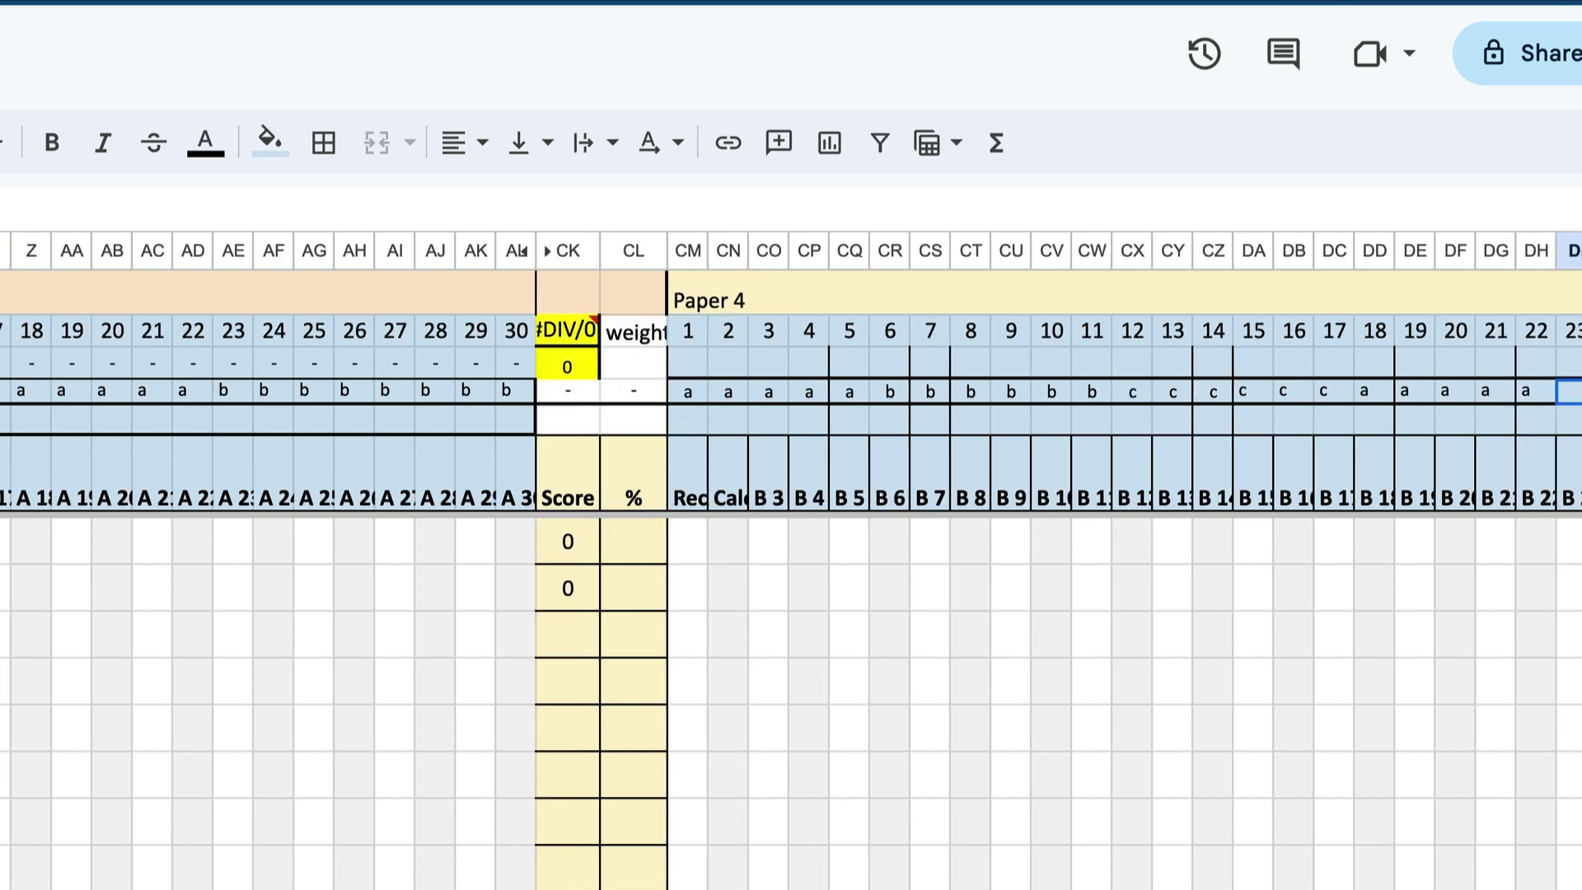
key(shift+Tab)
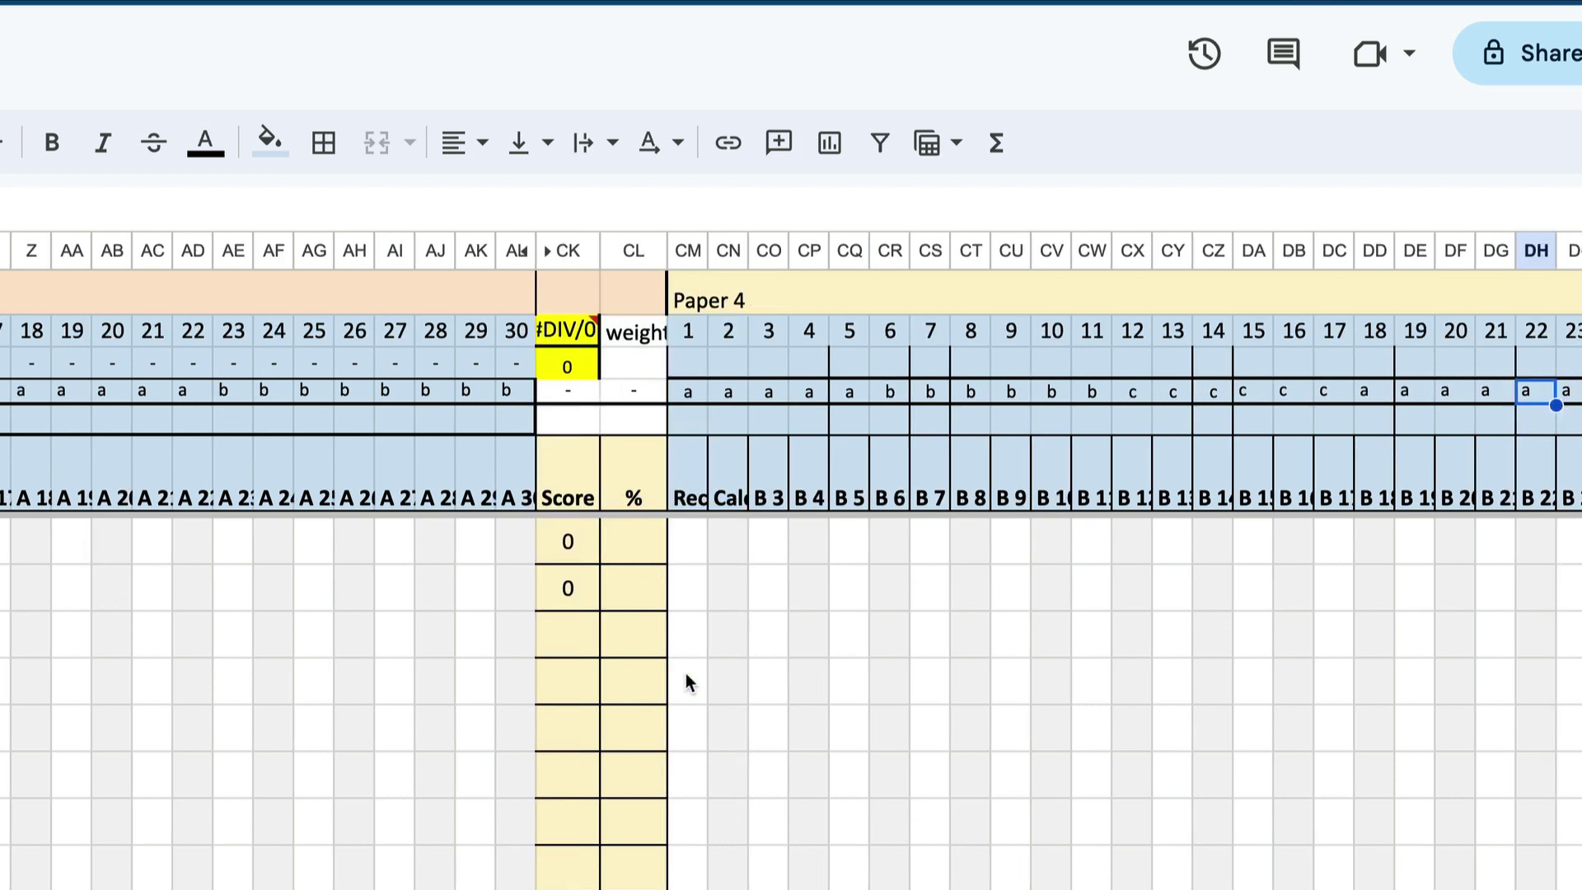
Check the topic and skill code columns, and fill skill code 1 across Paper 2's questions 1 to 13
scroll(685, 674, right, 10)
scroll(686, 674, right, 3)
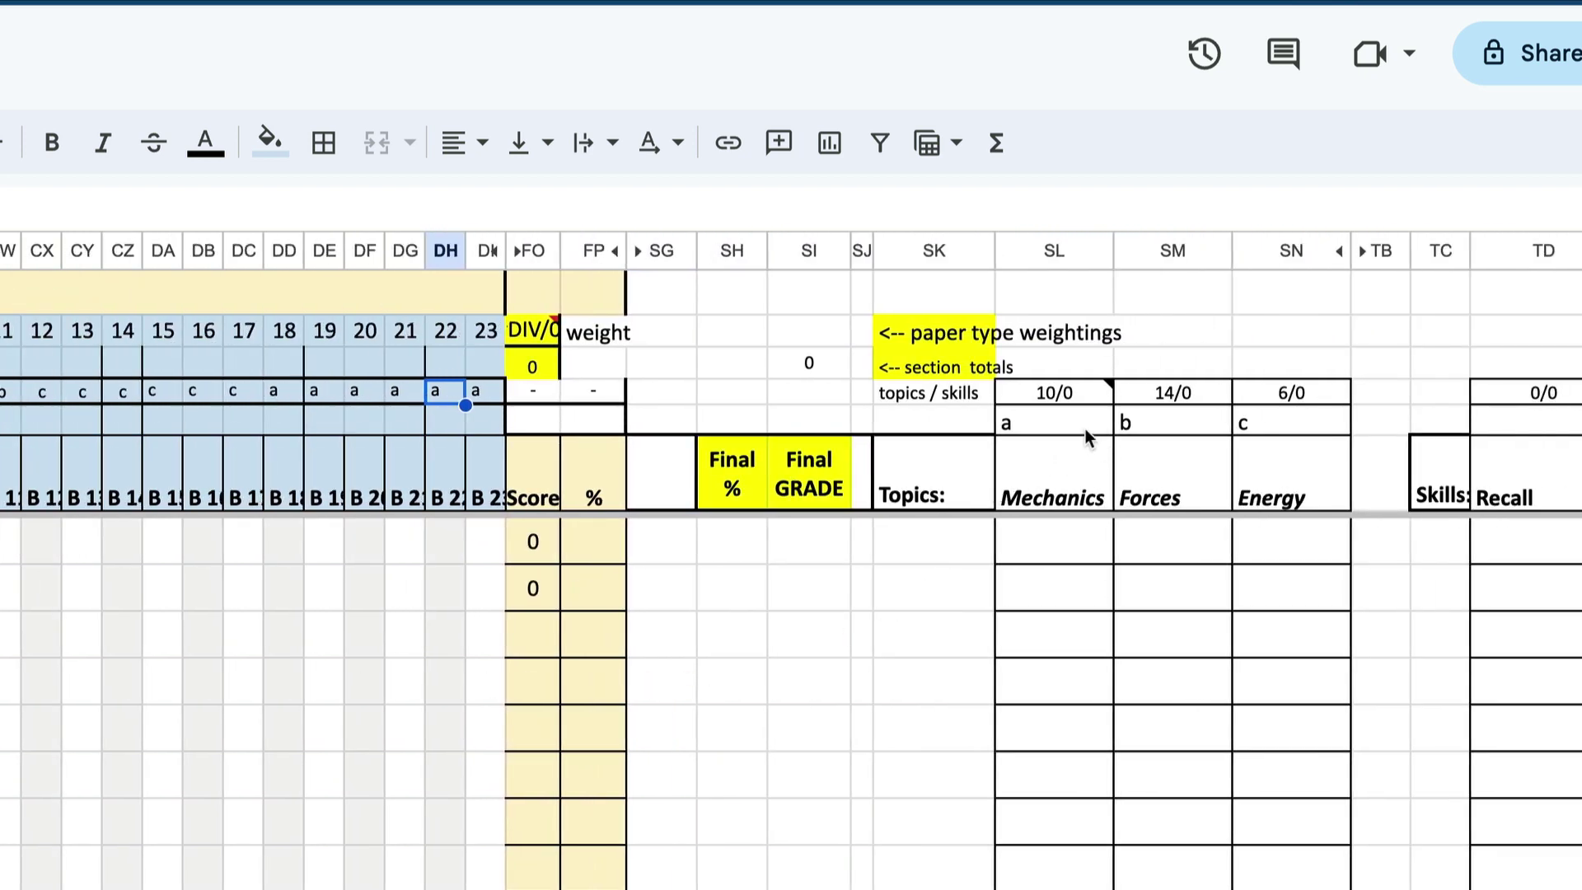
mouse_move(1030, 398)
scroll(964, 692, right, 4)
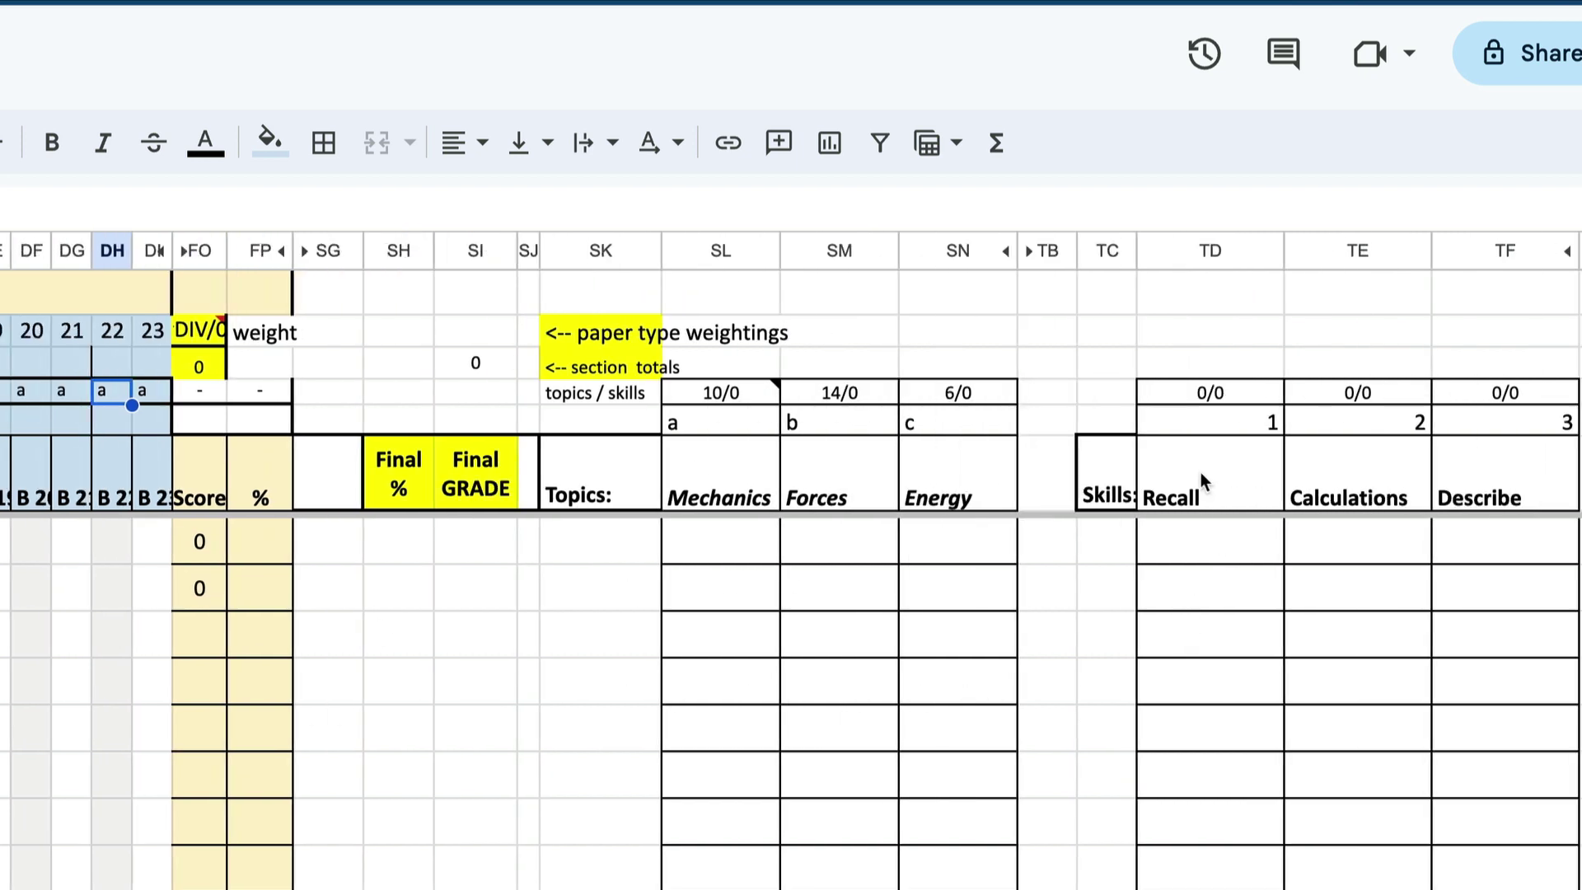
scroll(799, 660, left, 15)
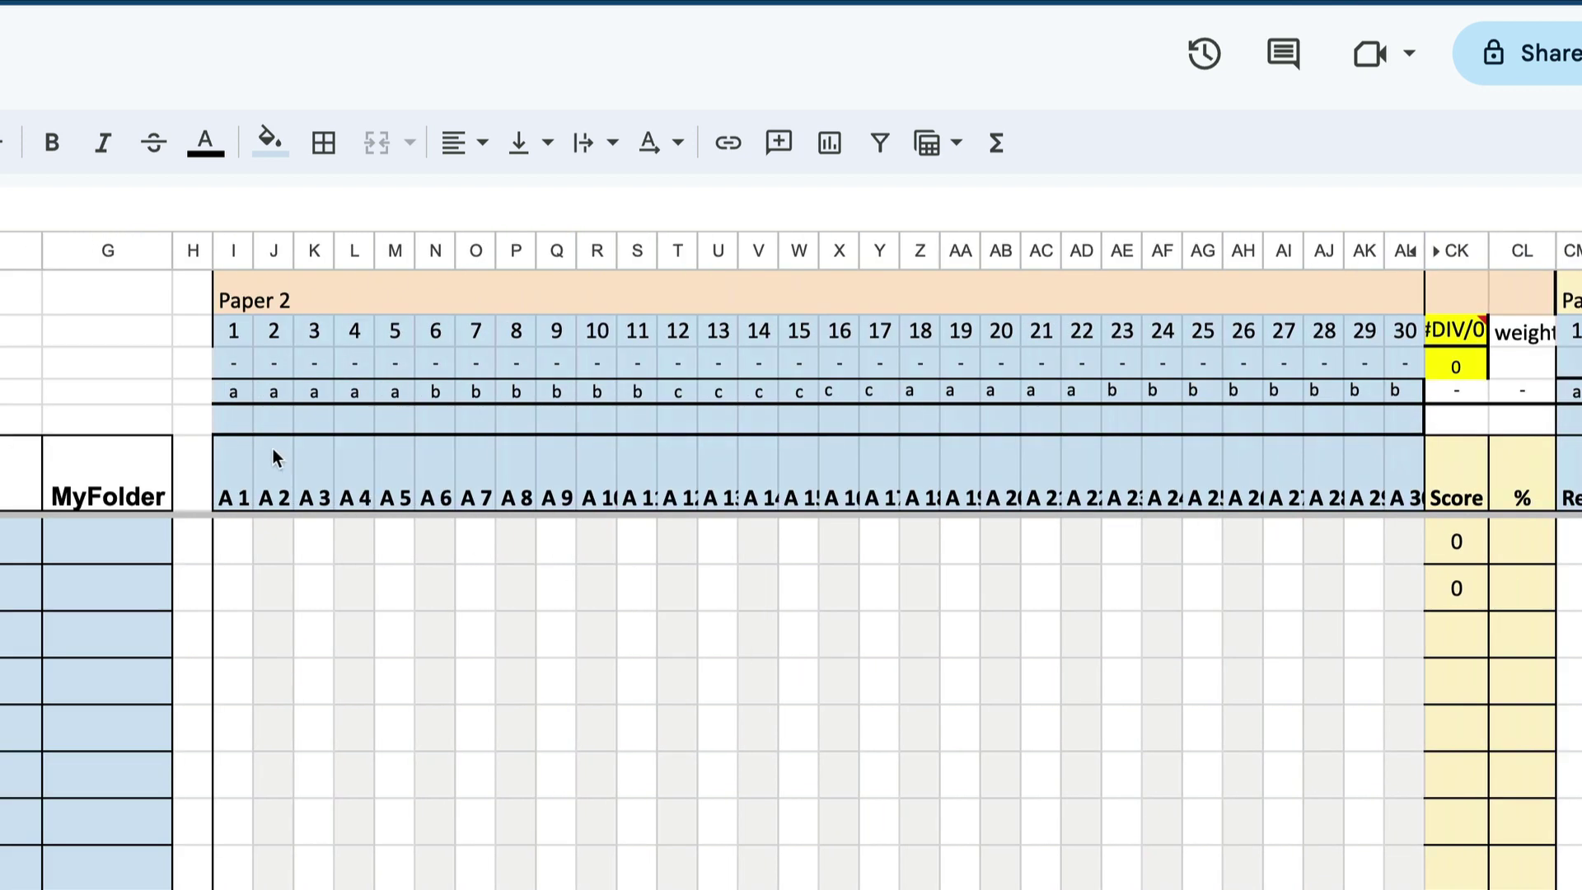
click(240, 418)
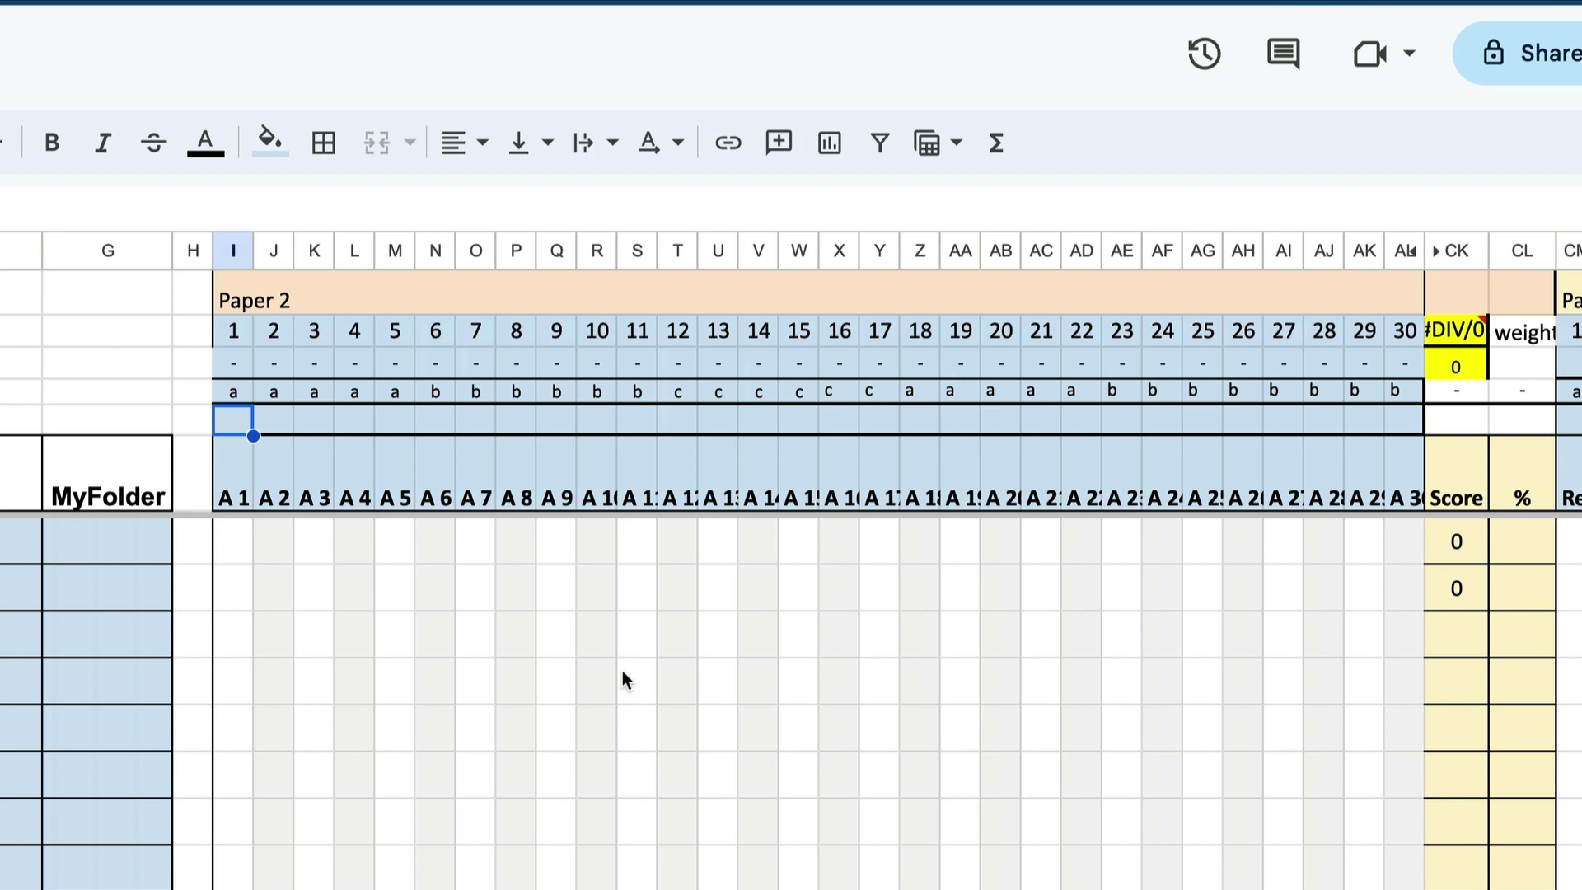
text(1)
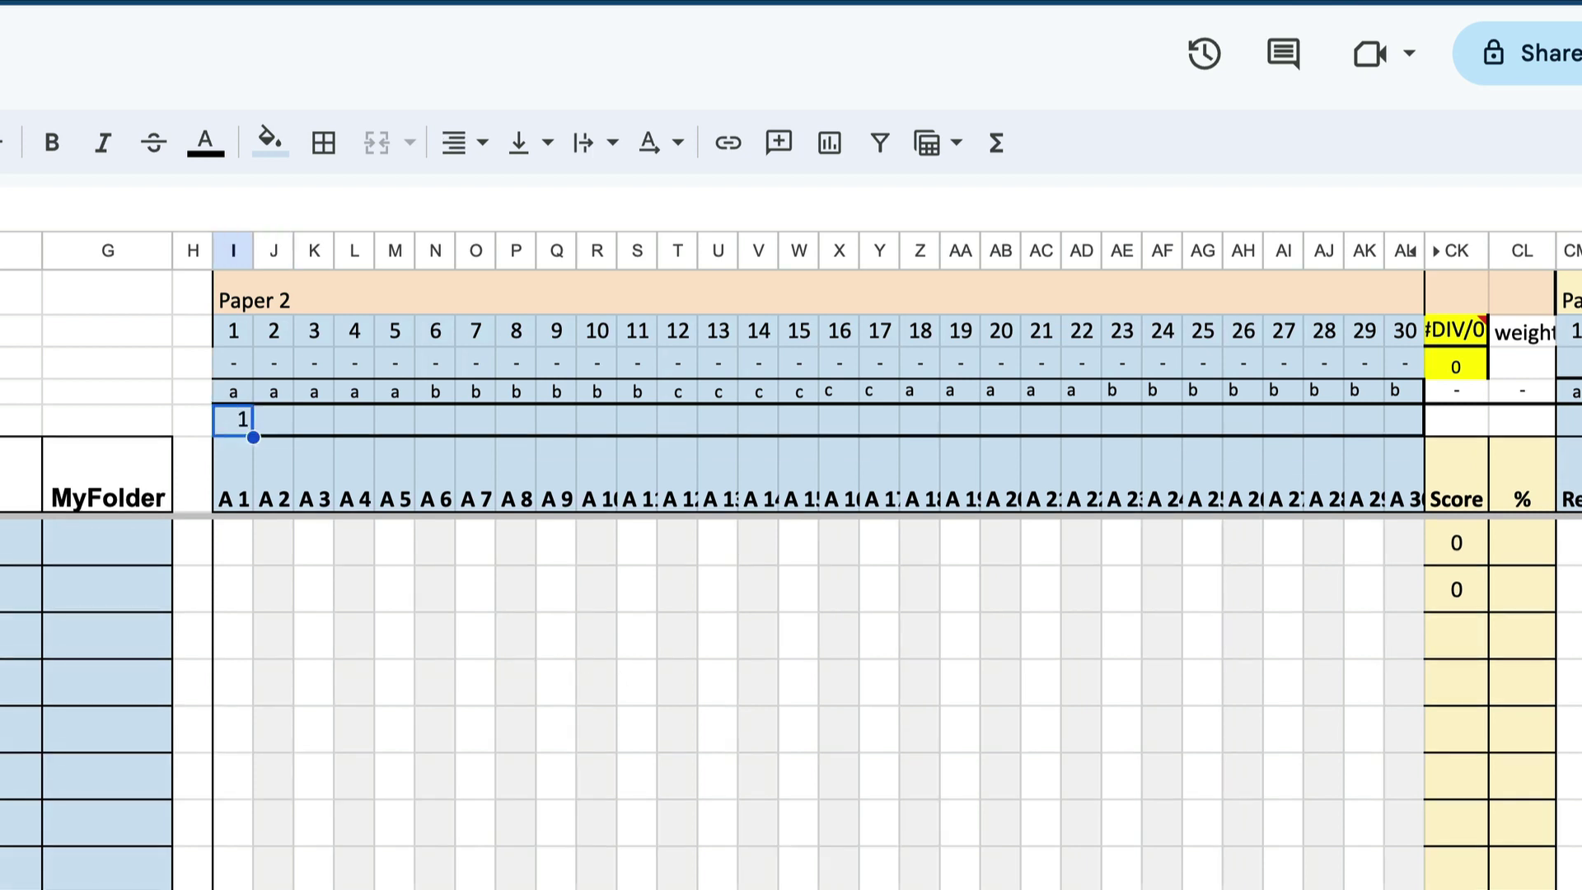
drag(253, 437, 737, 437)
Enter skill code 2 for Paper 2's question 14 and fill it across to question 24
key(Right)
key(Right)
key(Right)
key(Right)
key(Right)
key(Right)
key(Right)
key(Right)
key(Right)
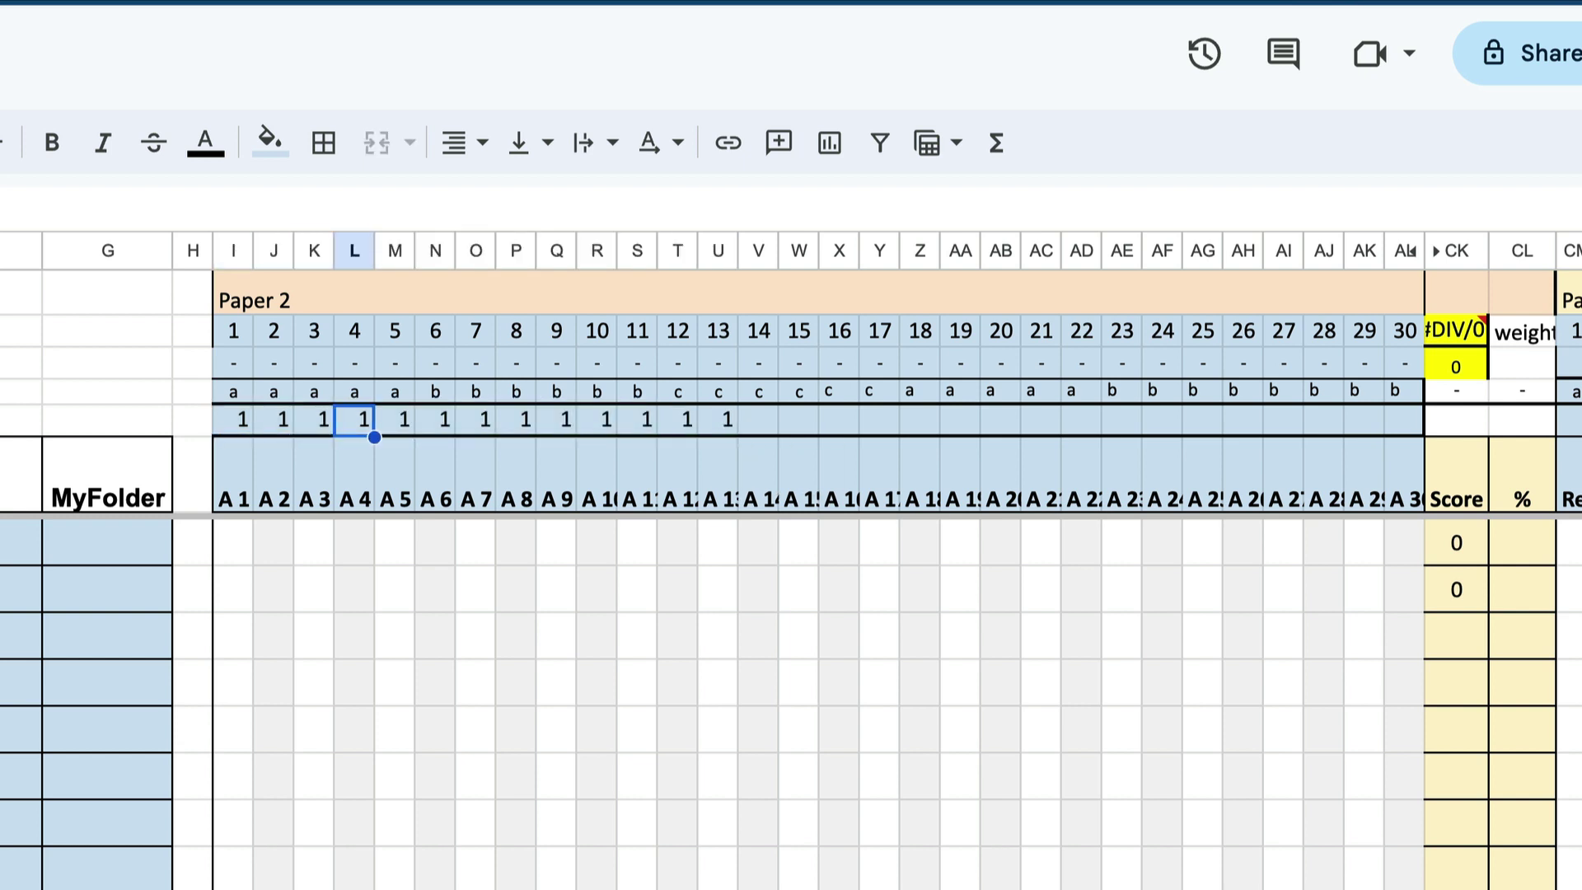
key(Right)
key(Right)
key(Right)
key(Right)
text(2)
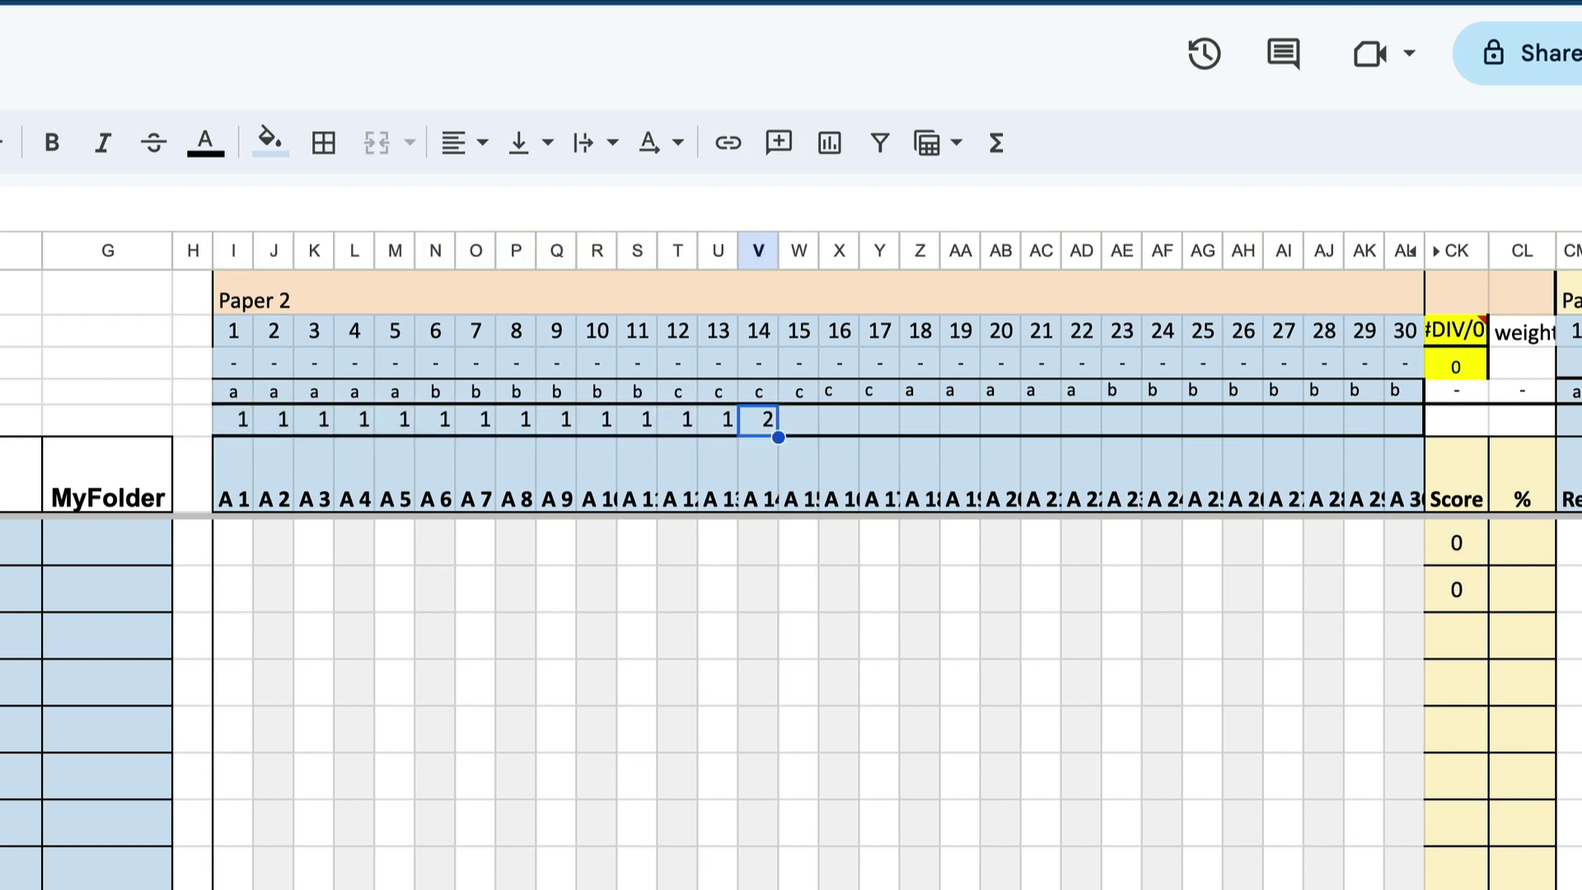
drag(778, 437, 1182, 437)
Enter skill code 3 for Paper 2's questions 25 to 30
key(Right)
key(Right)
key(Right)
key(Right)
key(Right)
key(Right)
key(Right)
key(Right)
key(Right)
key(Right)
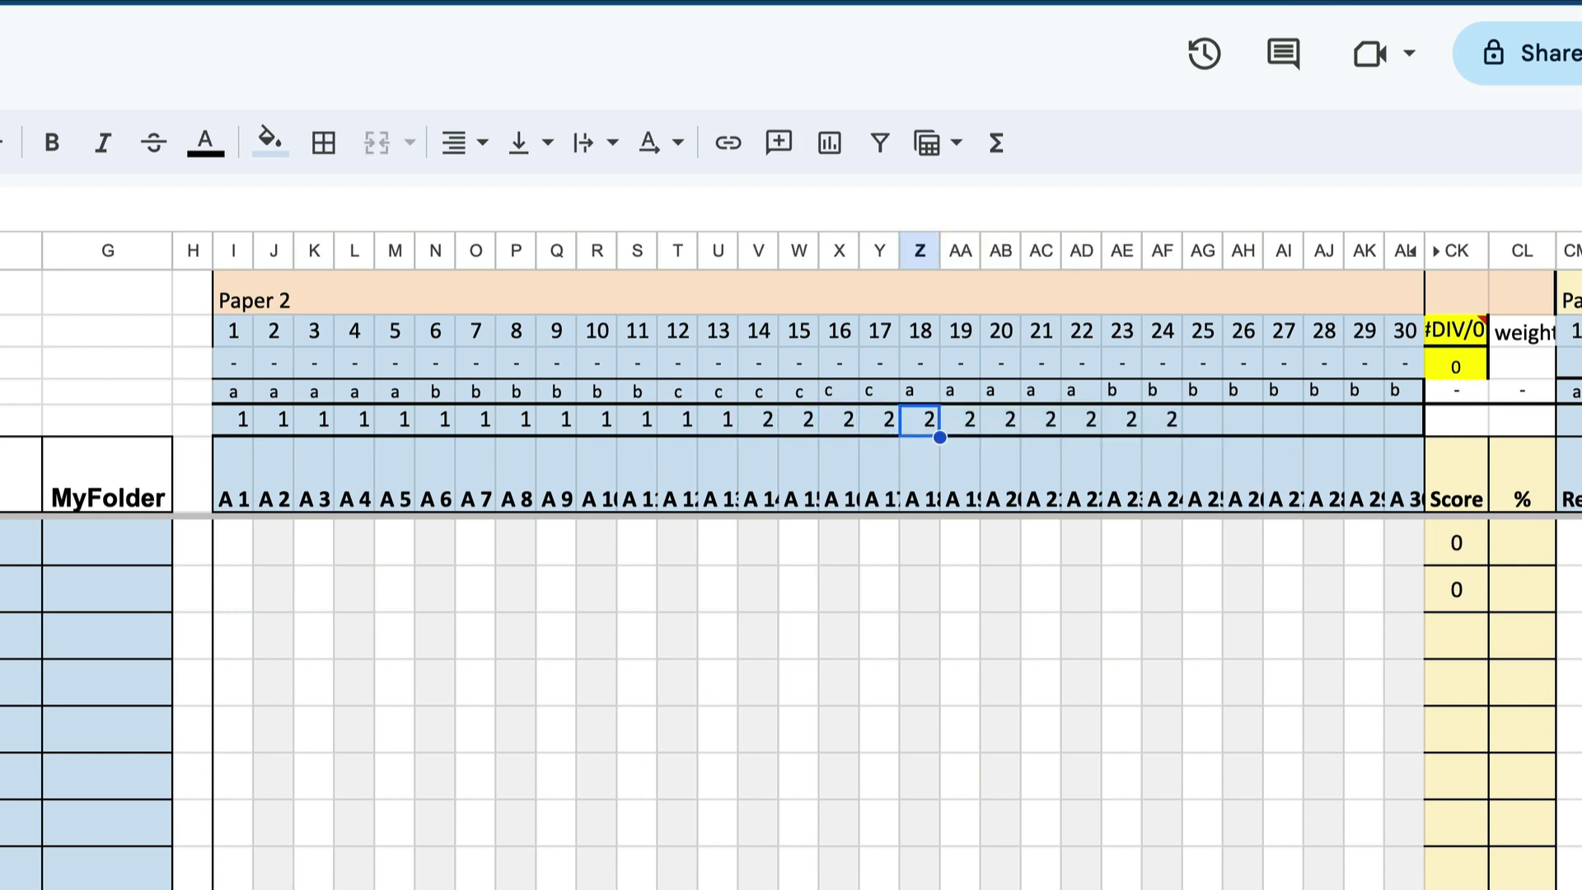
key(Right)
text(3)
key(Right)
key(3)
key(Right)
key(3)
key(Right)
key(3)
key(Right)
key(3)
key(Right)
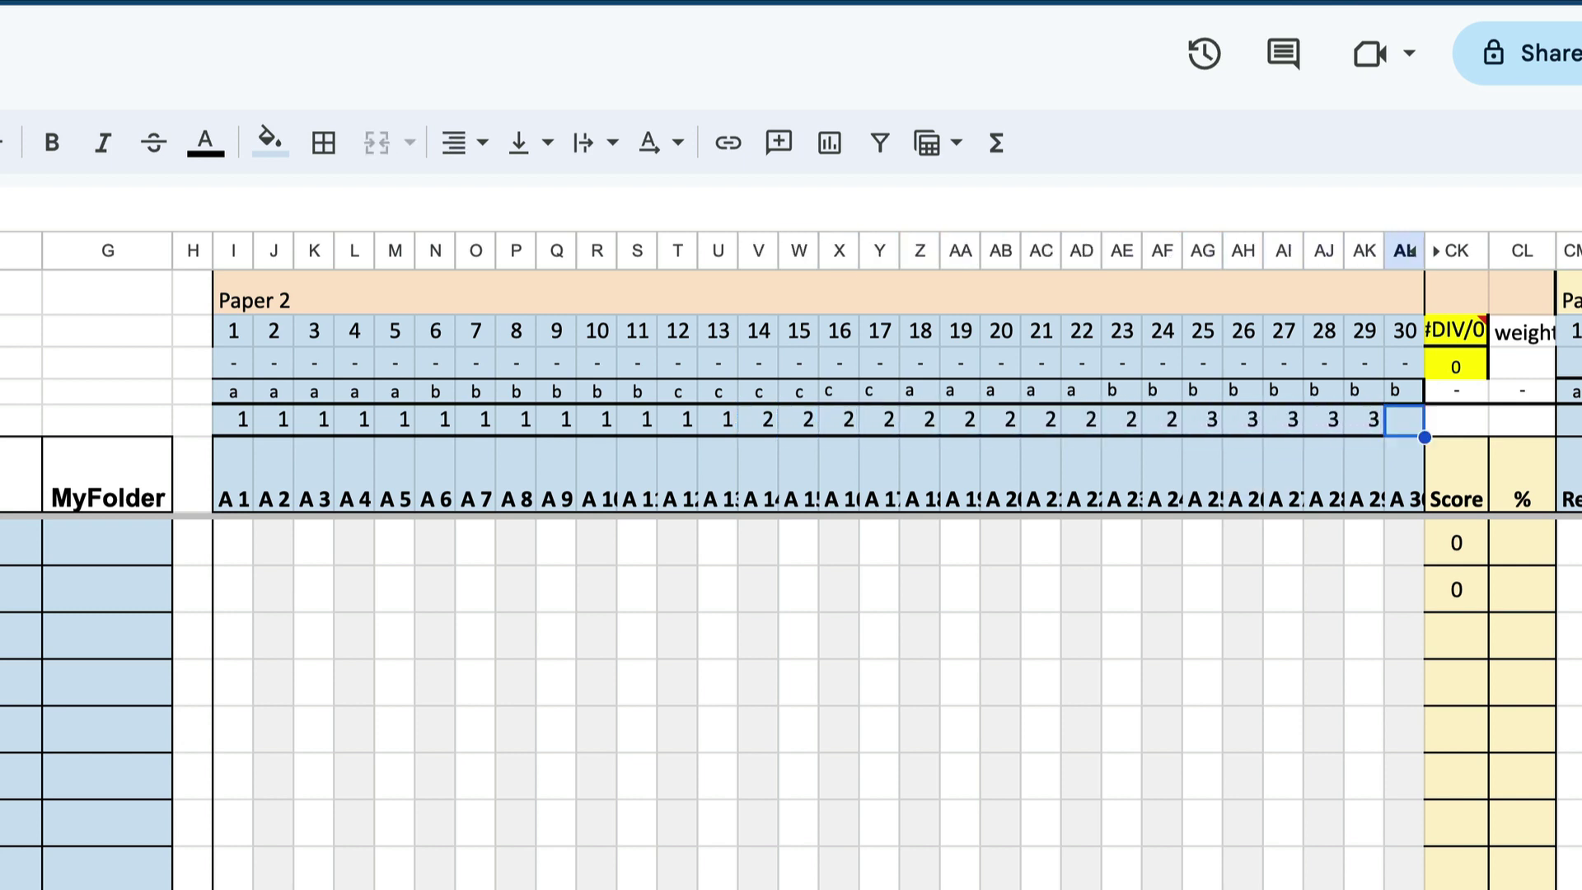
key(3)
Enter skill code 1 for Paper 4's questions 1 to 6
key(Right)
key(Right)
key(Right)
text(1)
key(Right)
key(1)
key(Right)
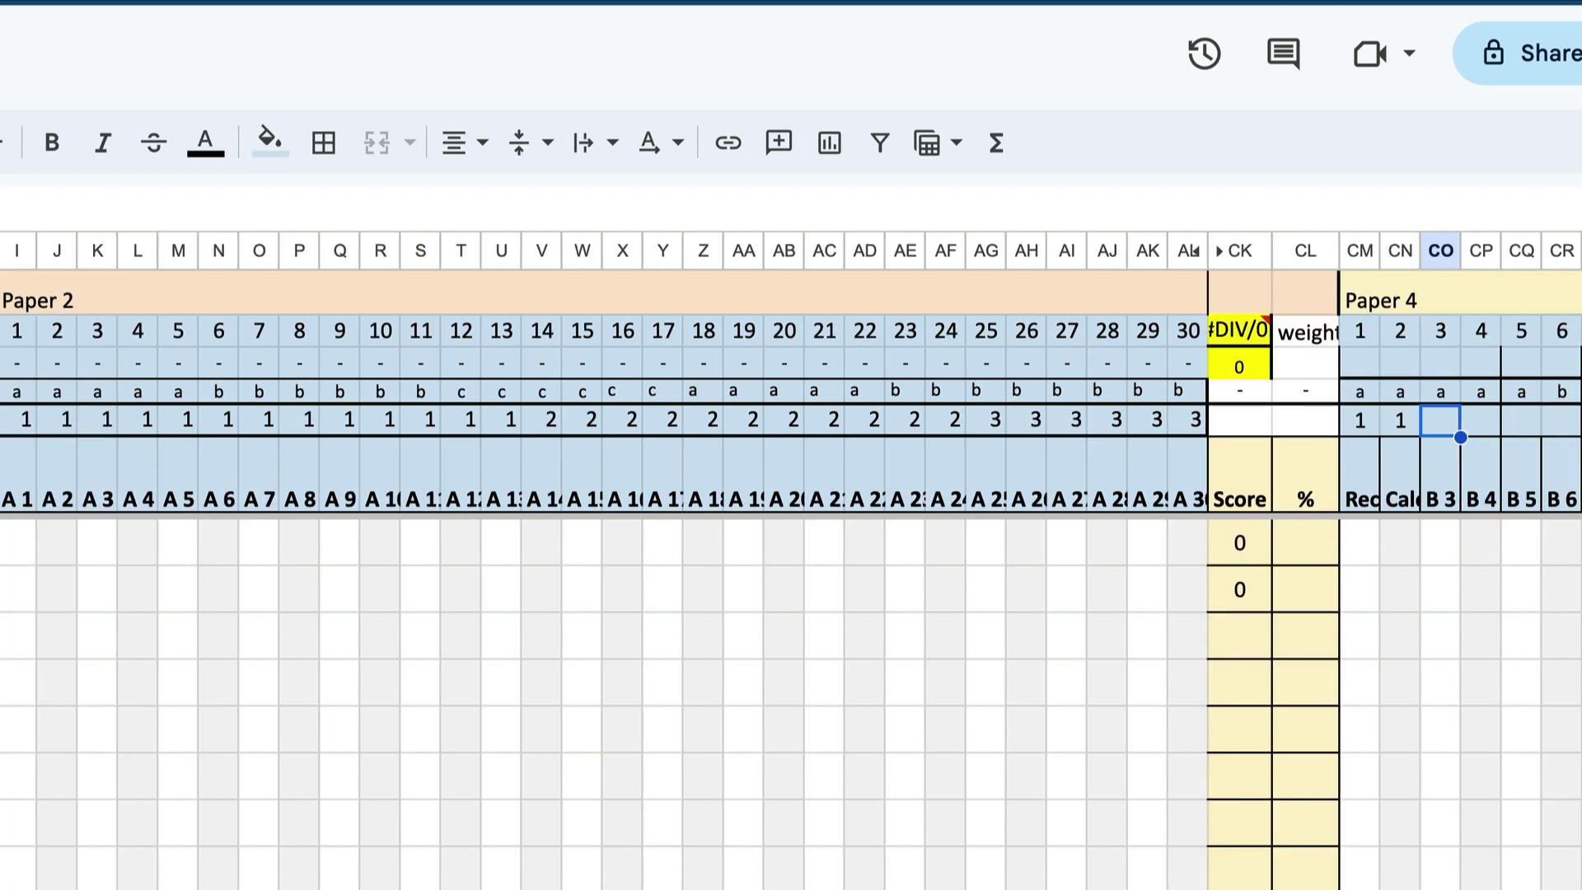
key(1)
key(Right)
key(1)
key(Right)
text(1)
key(Right)
text(1)
key(Right)
Enter skill code 2 for Paper 4's questions 7 to 11
key(2)
key(Right)
text(2)
key(Right)
key(2)
key(Right)
key(2)
key(Right)
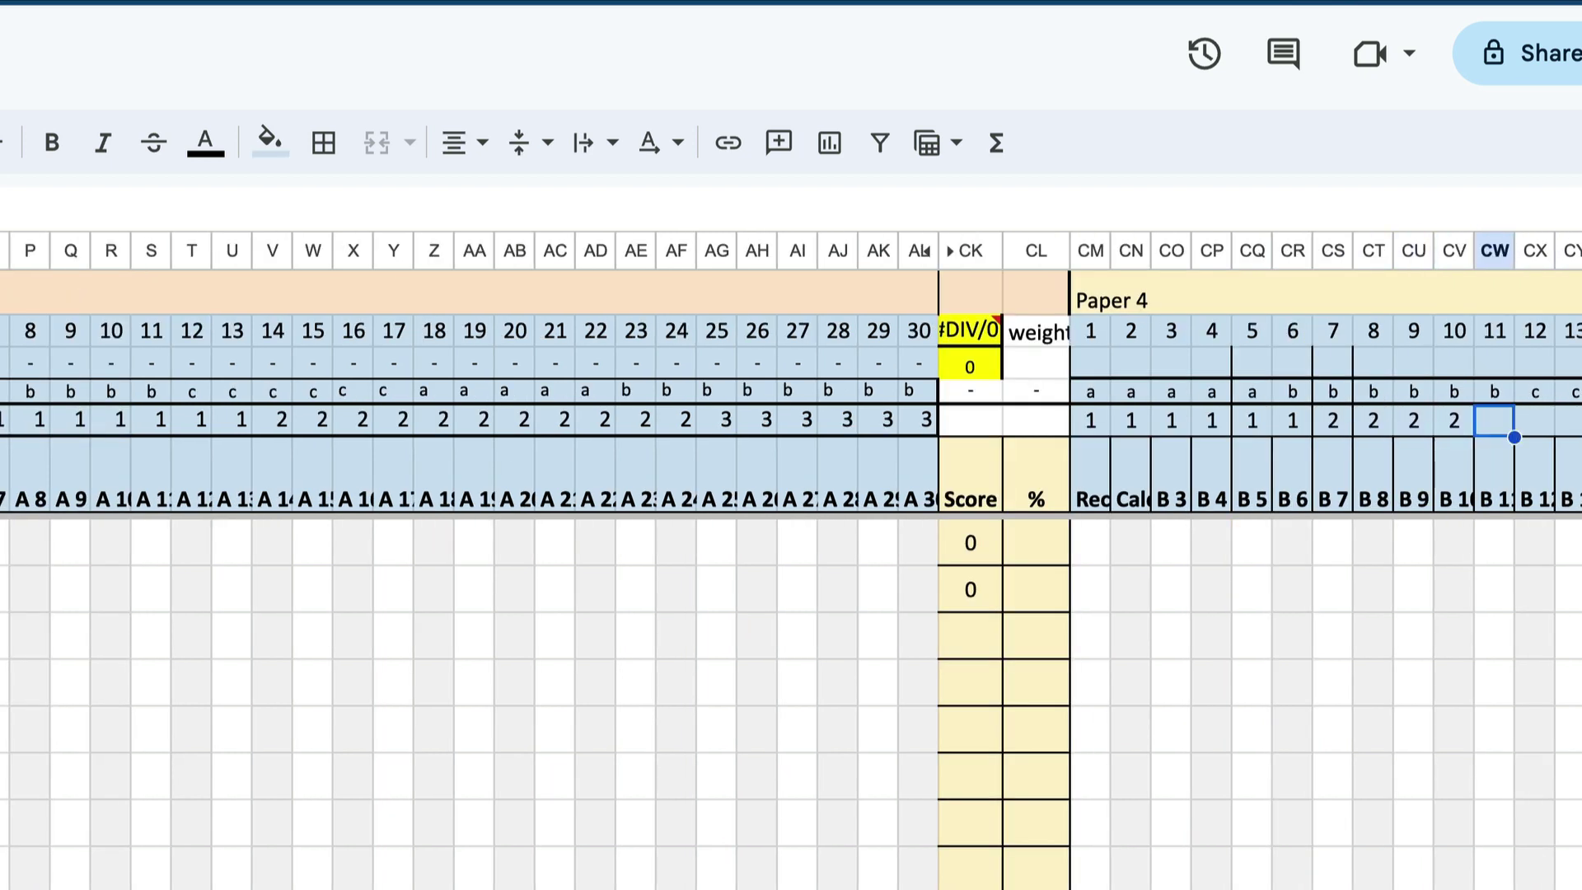
text(2)
key(Right)
Enter skill code 3 for Paper 4's questions 12 to 17
text(3)
key(Right)
key(3)
key(Right)
key(3)
key(Right)
text(3)
key(Right)
key(3)
key(Right)
text(3)
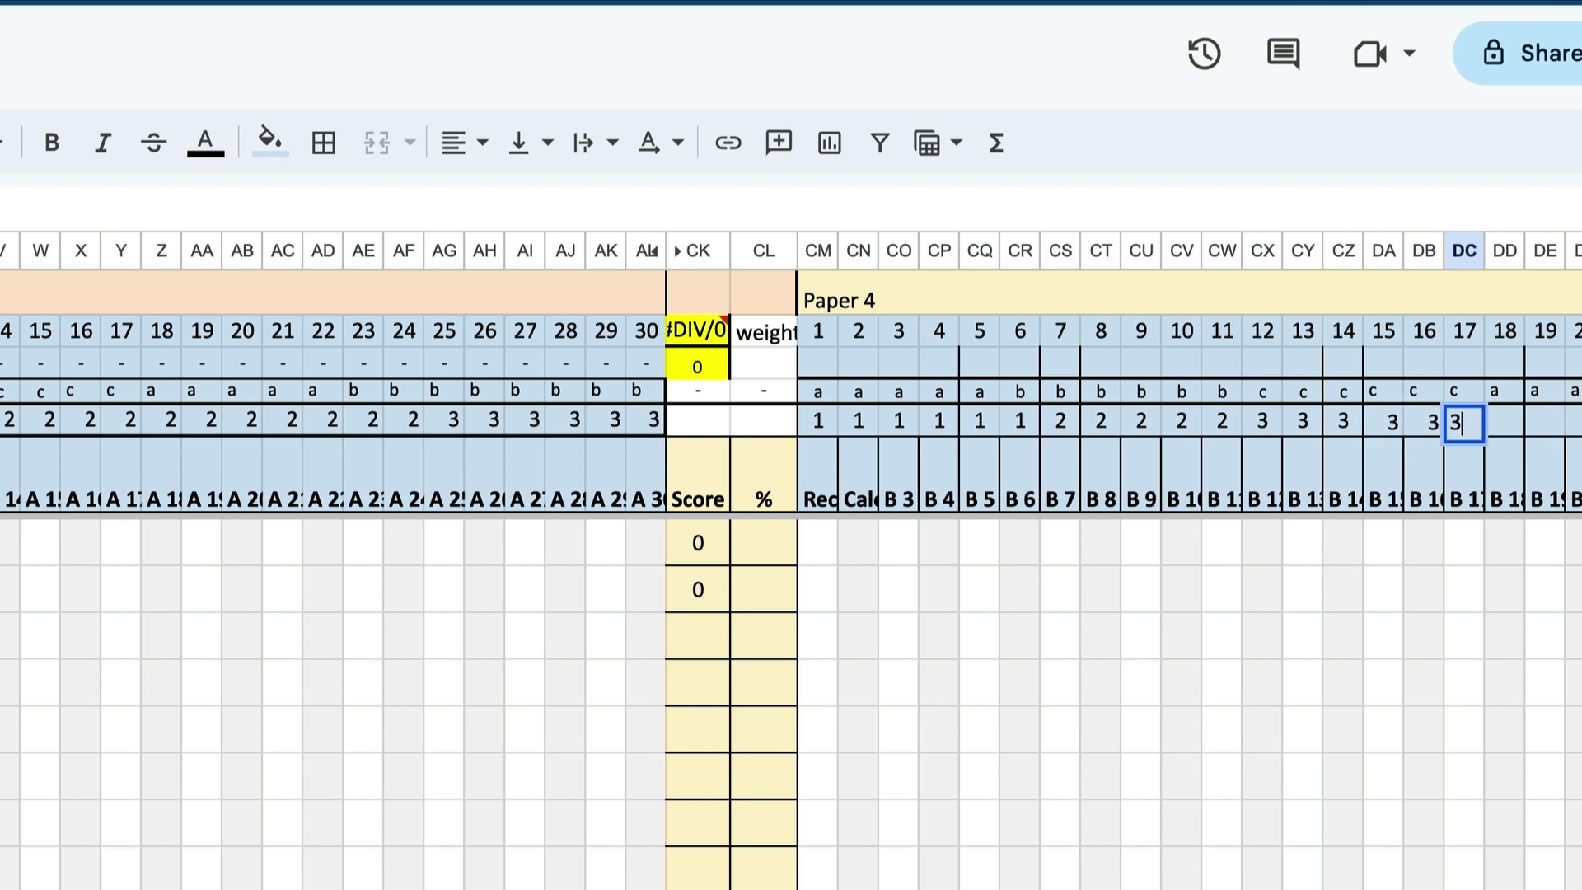
Enter skill code 1 for Paper 4's questions 18 to 23
key(Right)
text(1)
key(Right)
text(1)
key(Right)
key(1)
key(Right)
text(1)
key(Right)
text(1)
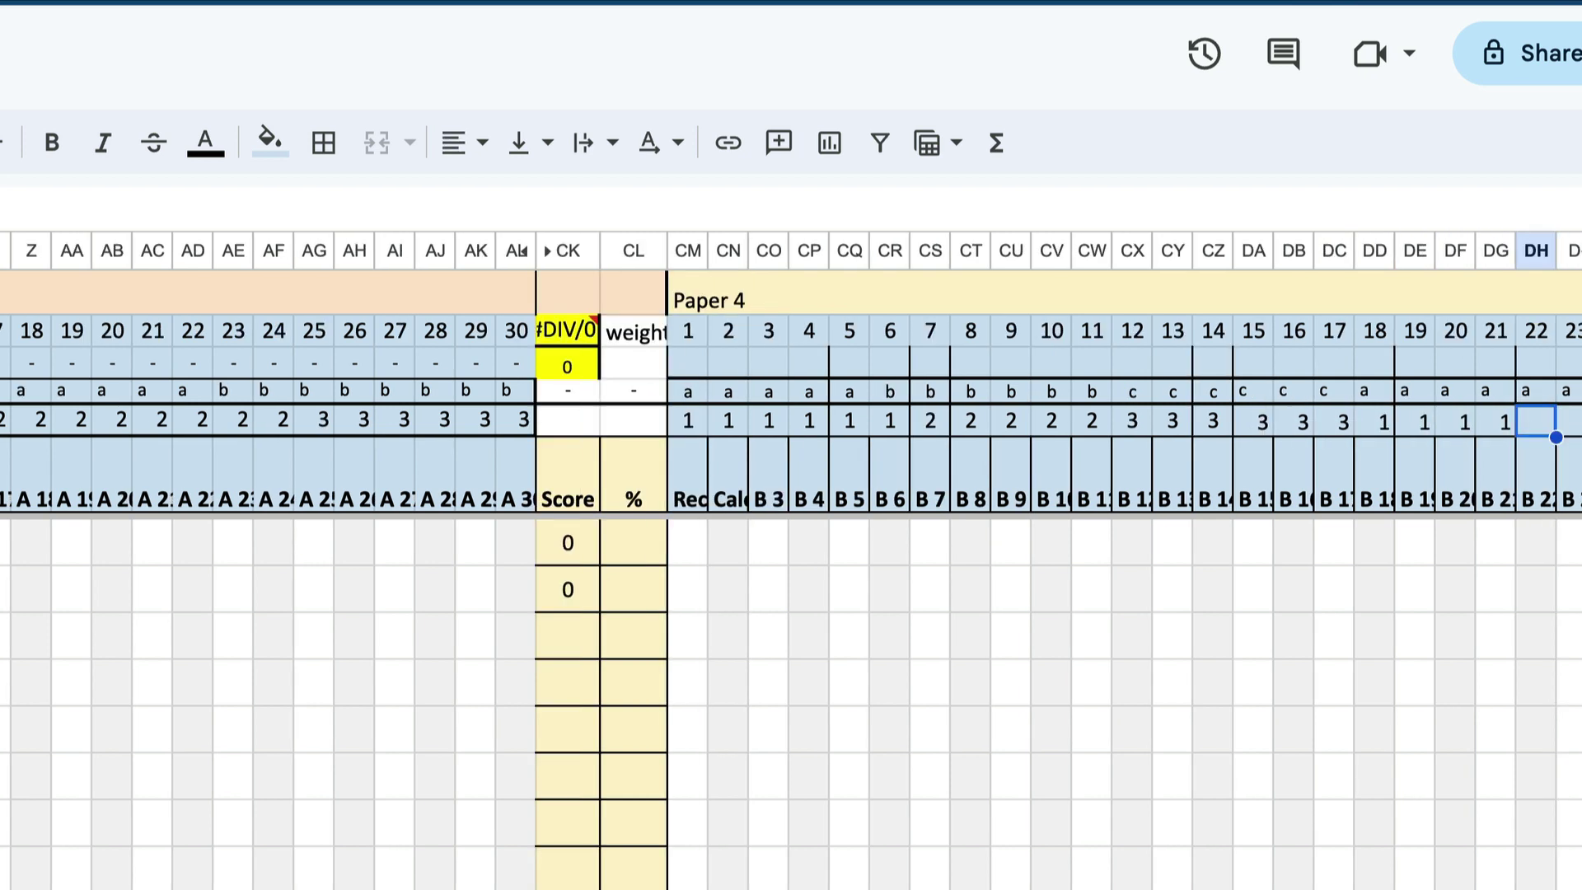
key(Right)
text(1)
key(Left)
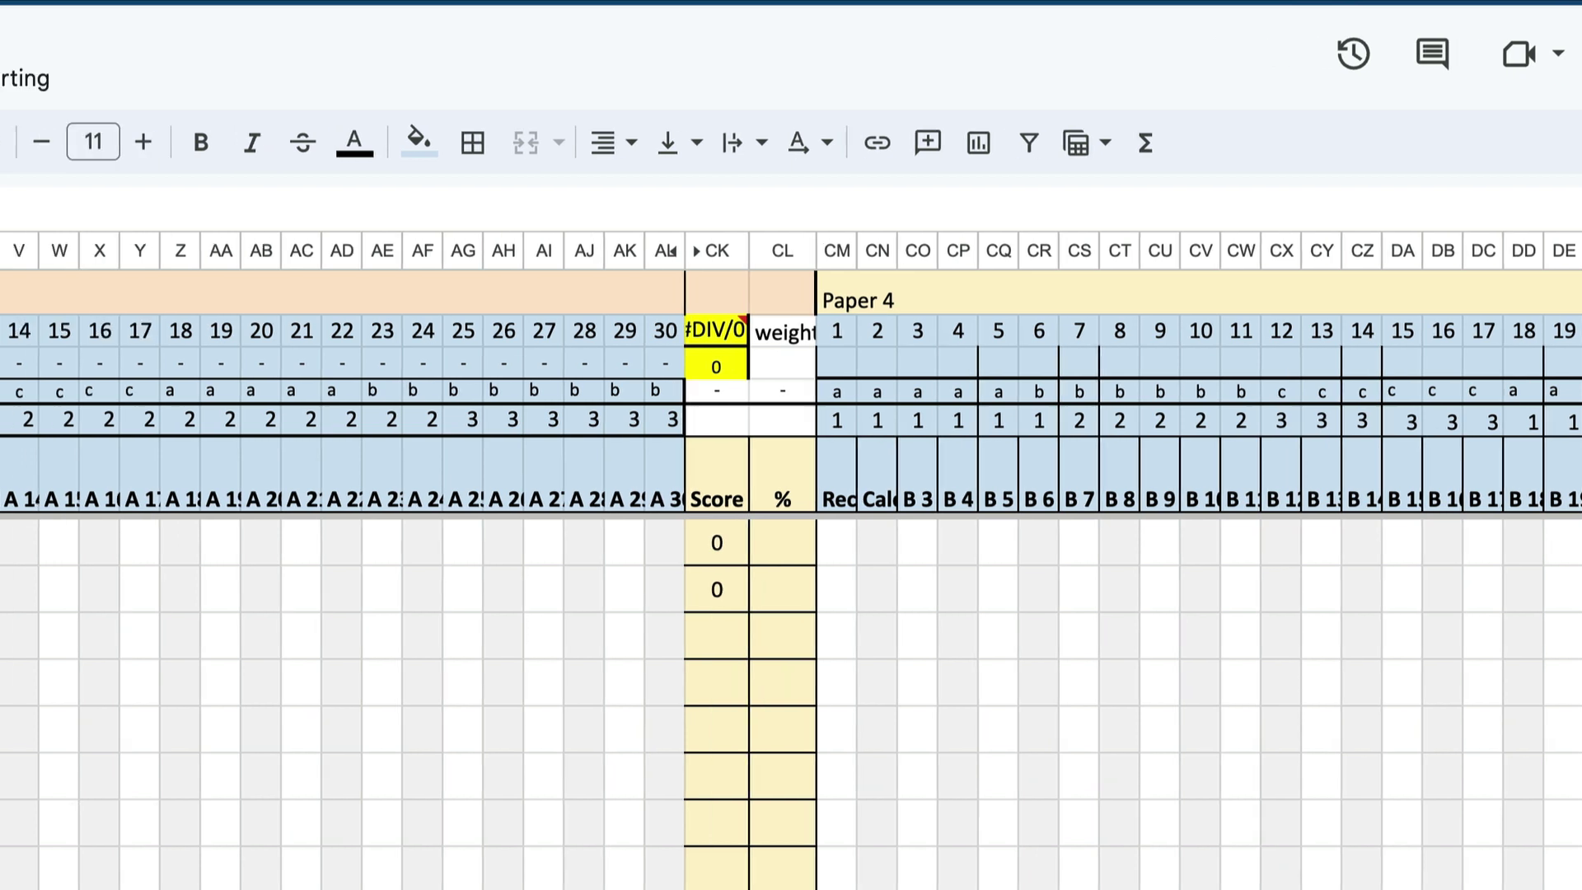
Enter 1 available mark for each of Paper 2's questions 1 to 12
click(95, 364)
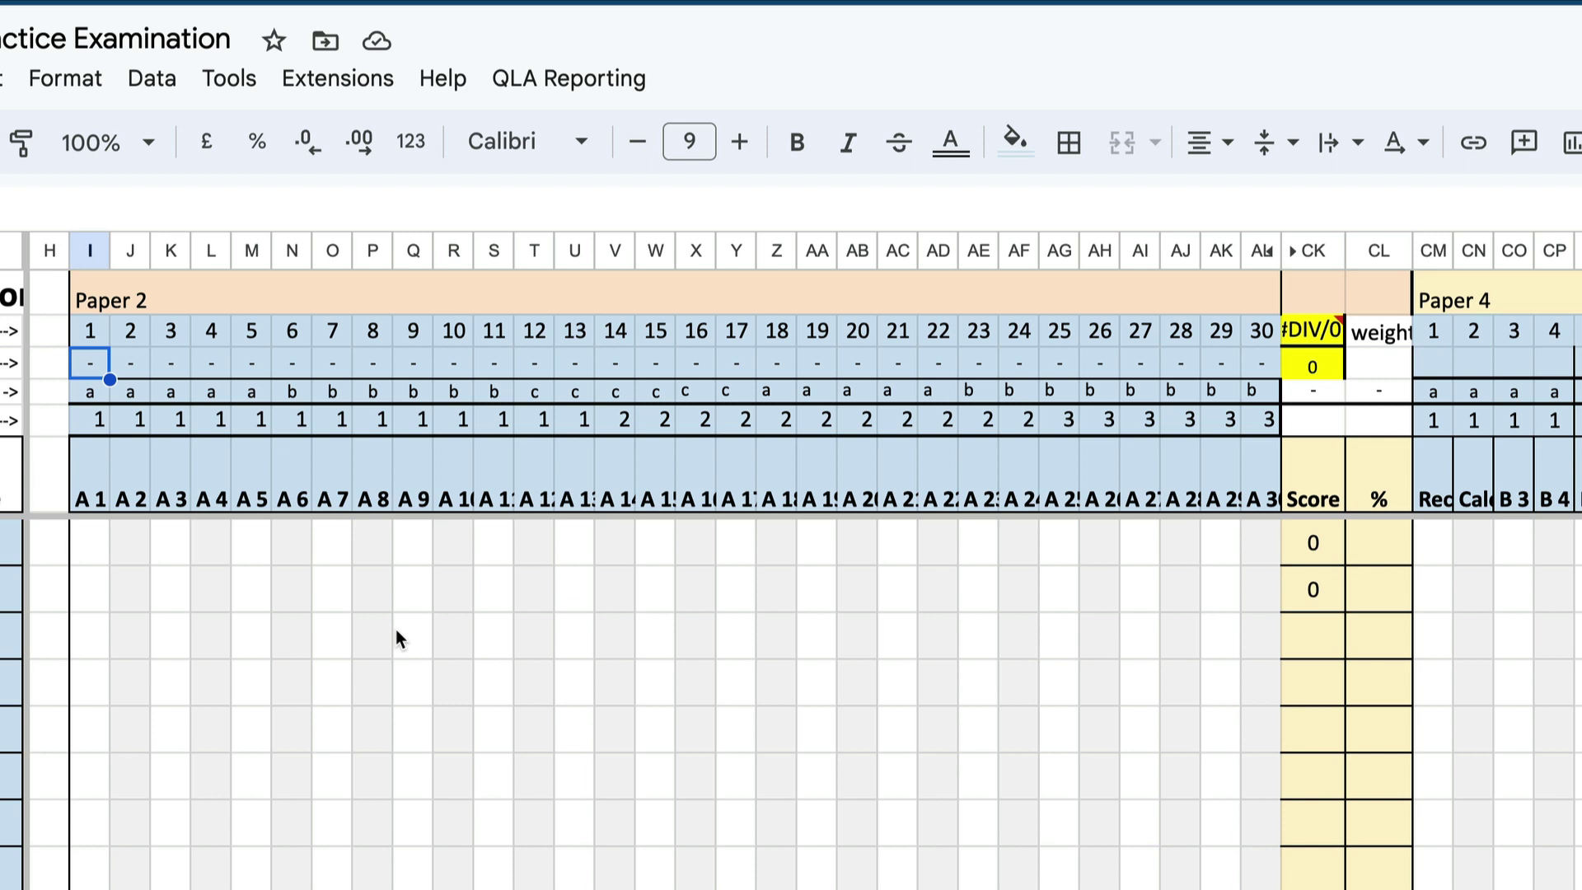
text(1	1	1	1	1	1	1)
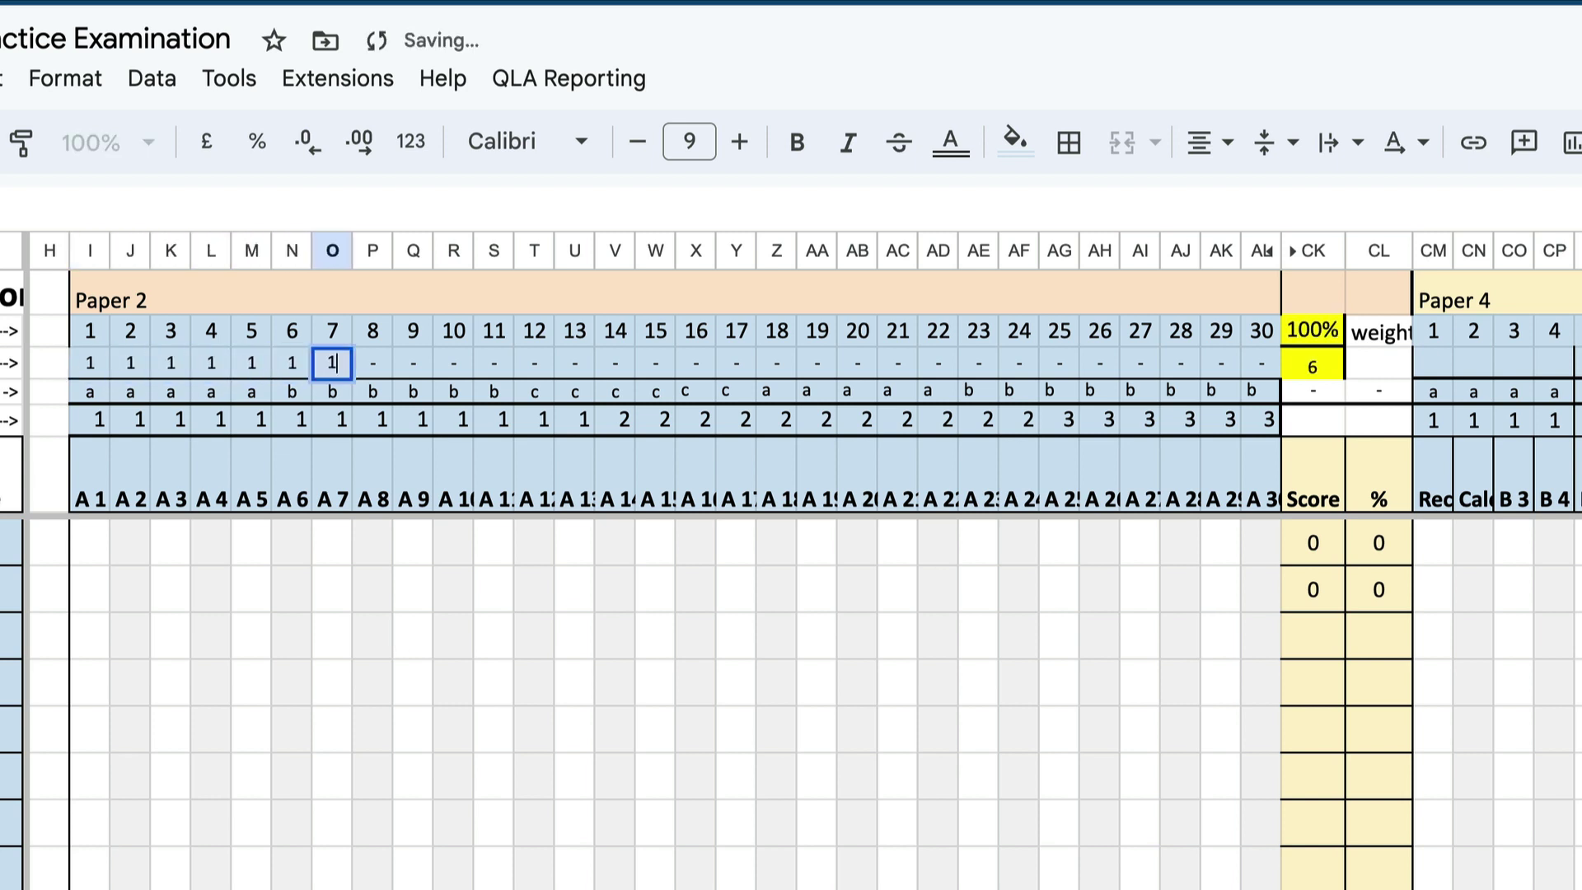
text(	1	1	1	1	1)
Enter the multiple-choice answer key A, B, C, A for Paper 2's questions 1 to 4, in the row directly under the question numbers
key(shift+Tab)
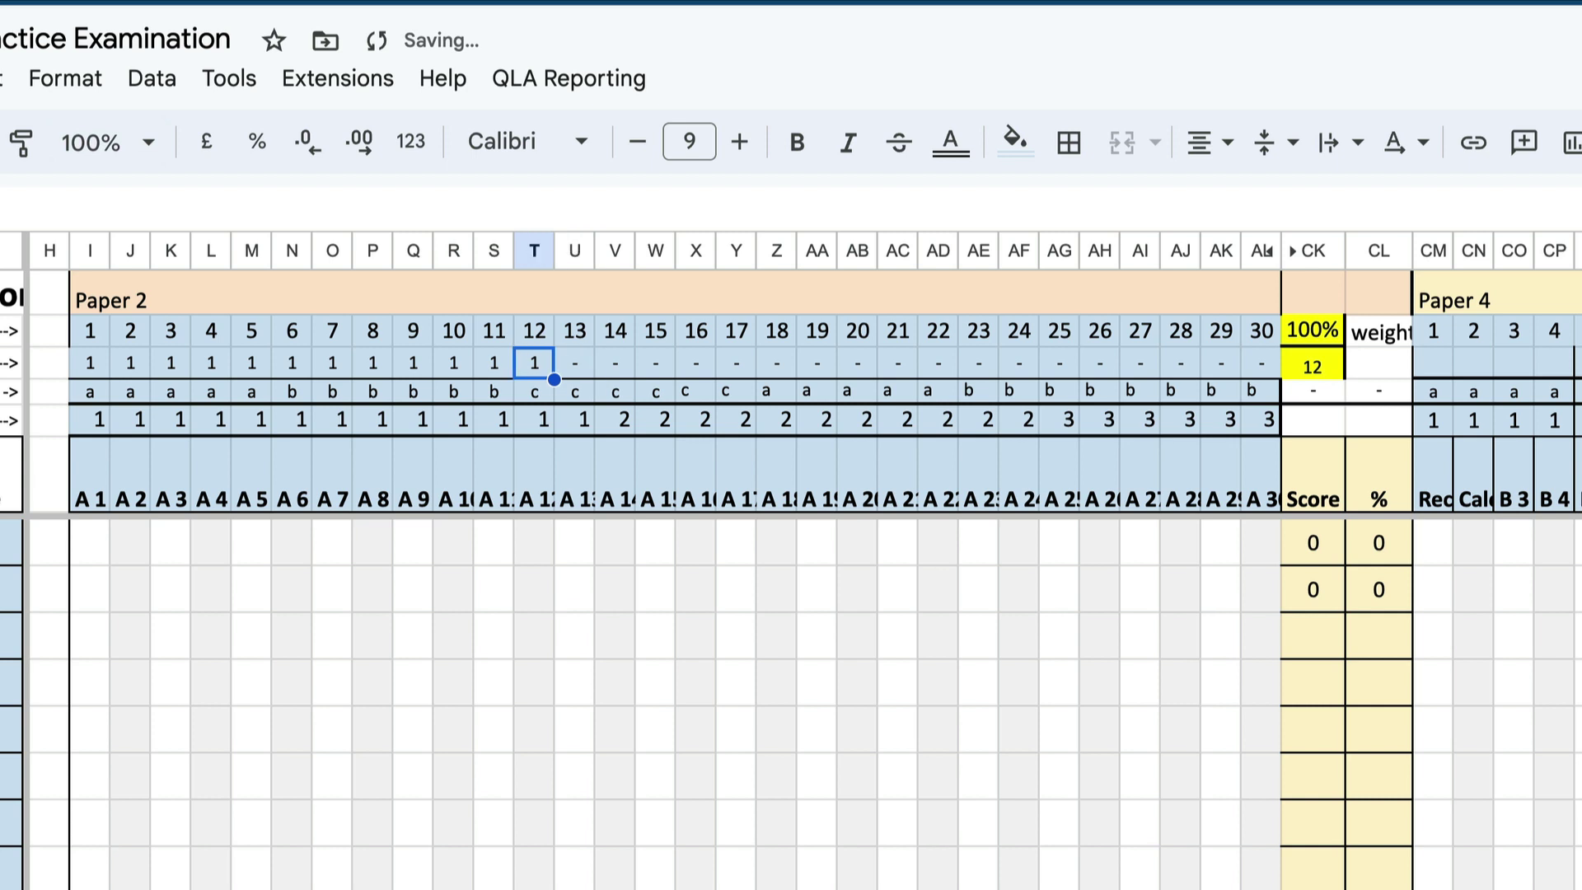
key(shift+Tab)
key(shift+Tab)
key(shift+Tab)
key(shift+Tab)
key(shift+Tab)
key(shift+Tab)
key(shift+Tab)
key(shift+Tab)
key(shift+Tab)
key(shift+Tab)
key(shift+Tab)
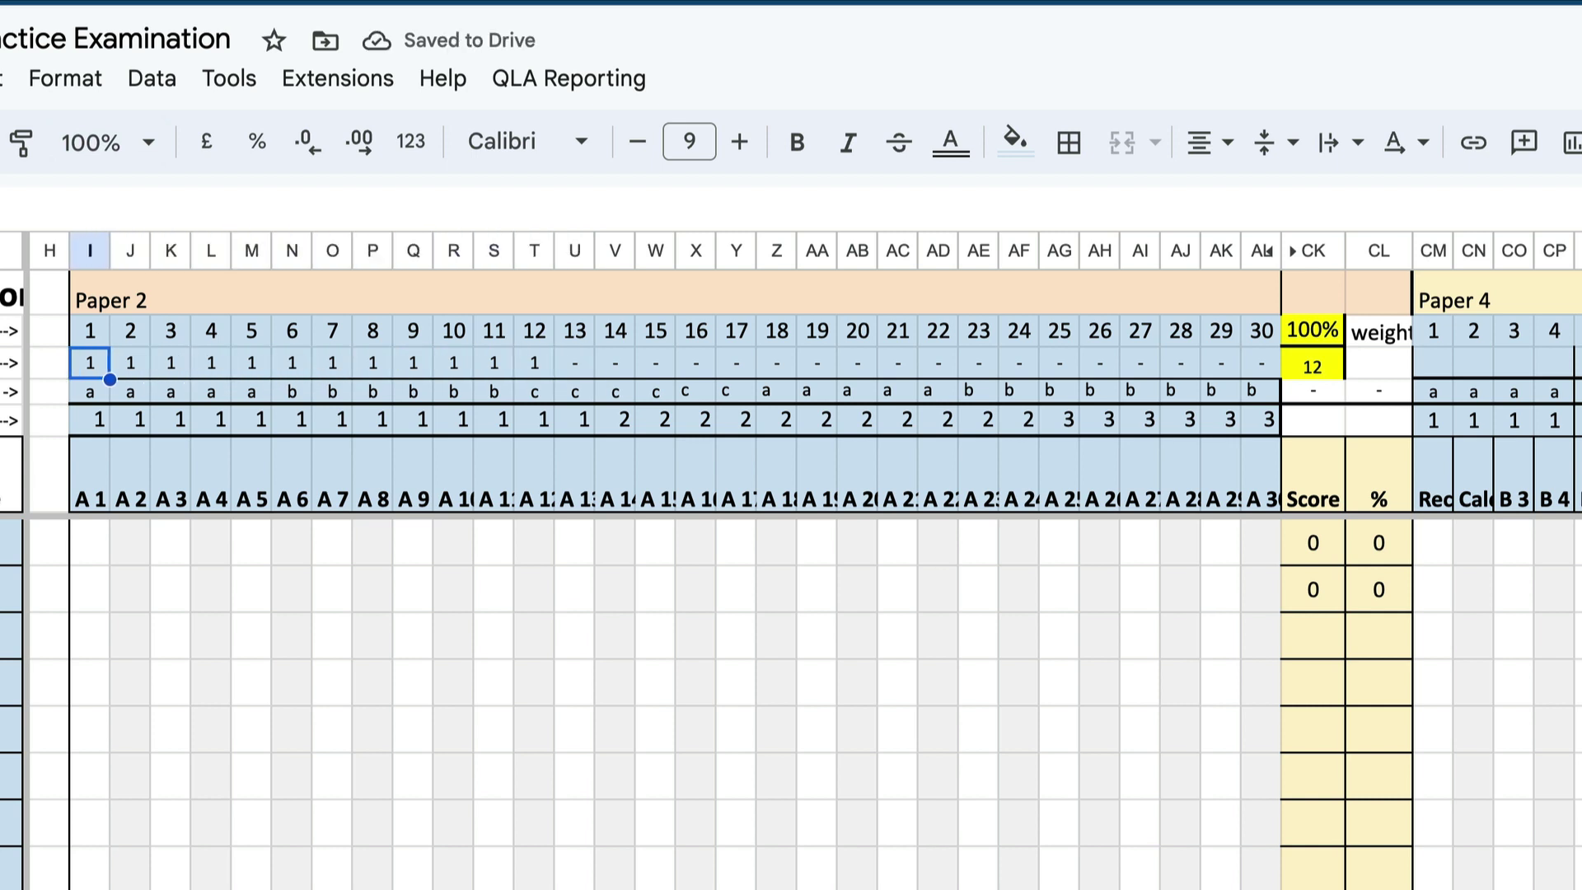
text(A)
key(Tab)
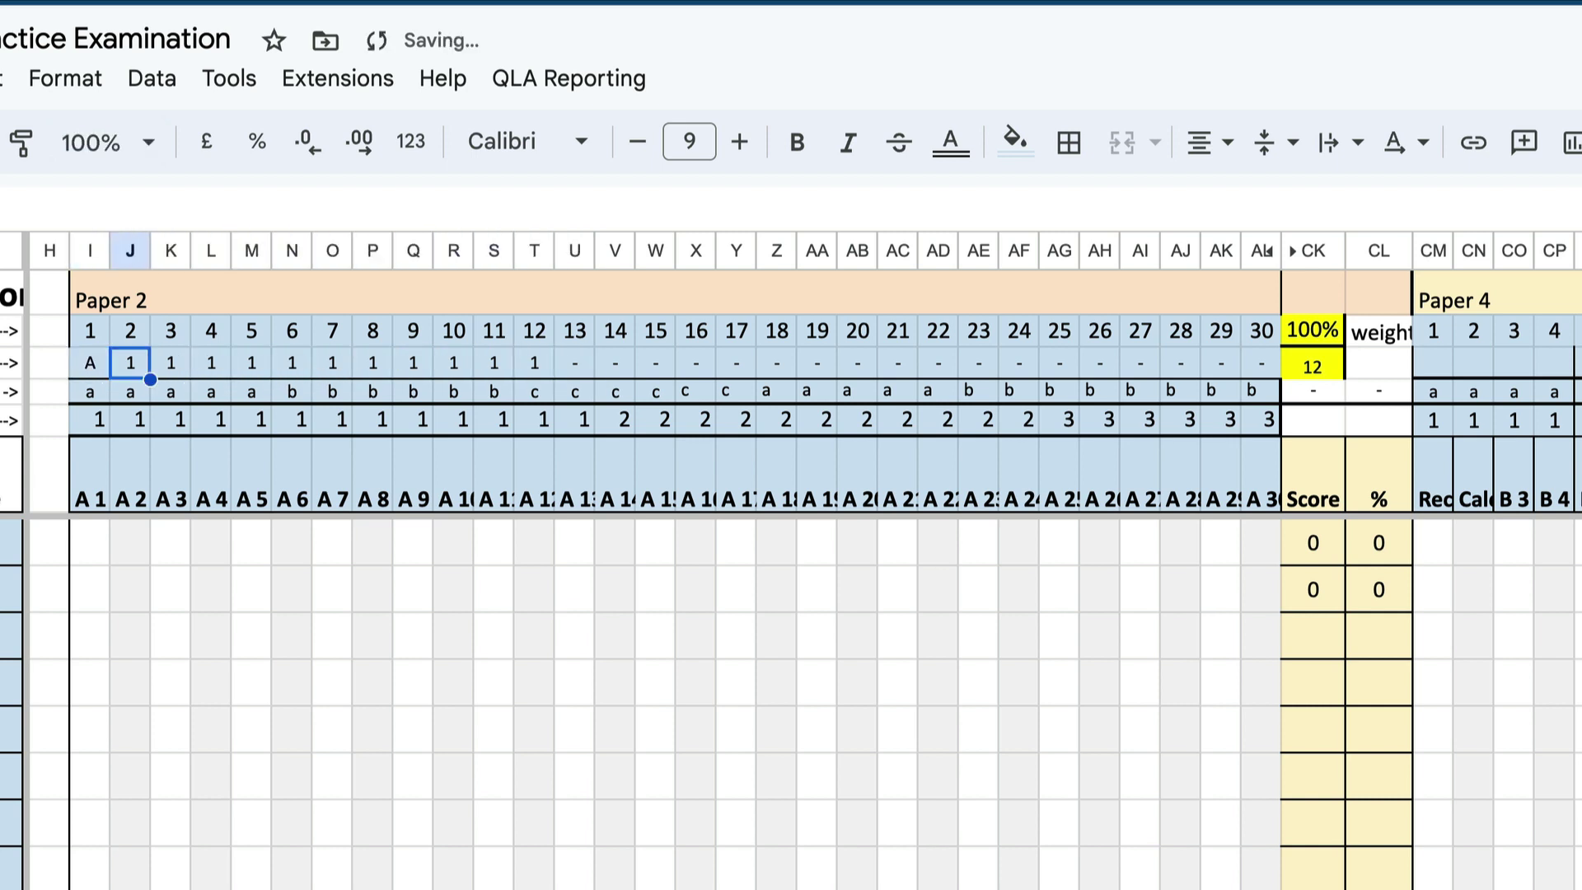
text(B)
key(Tab)
text(C)
key(Tab)
text(A)
key(Tab)
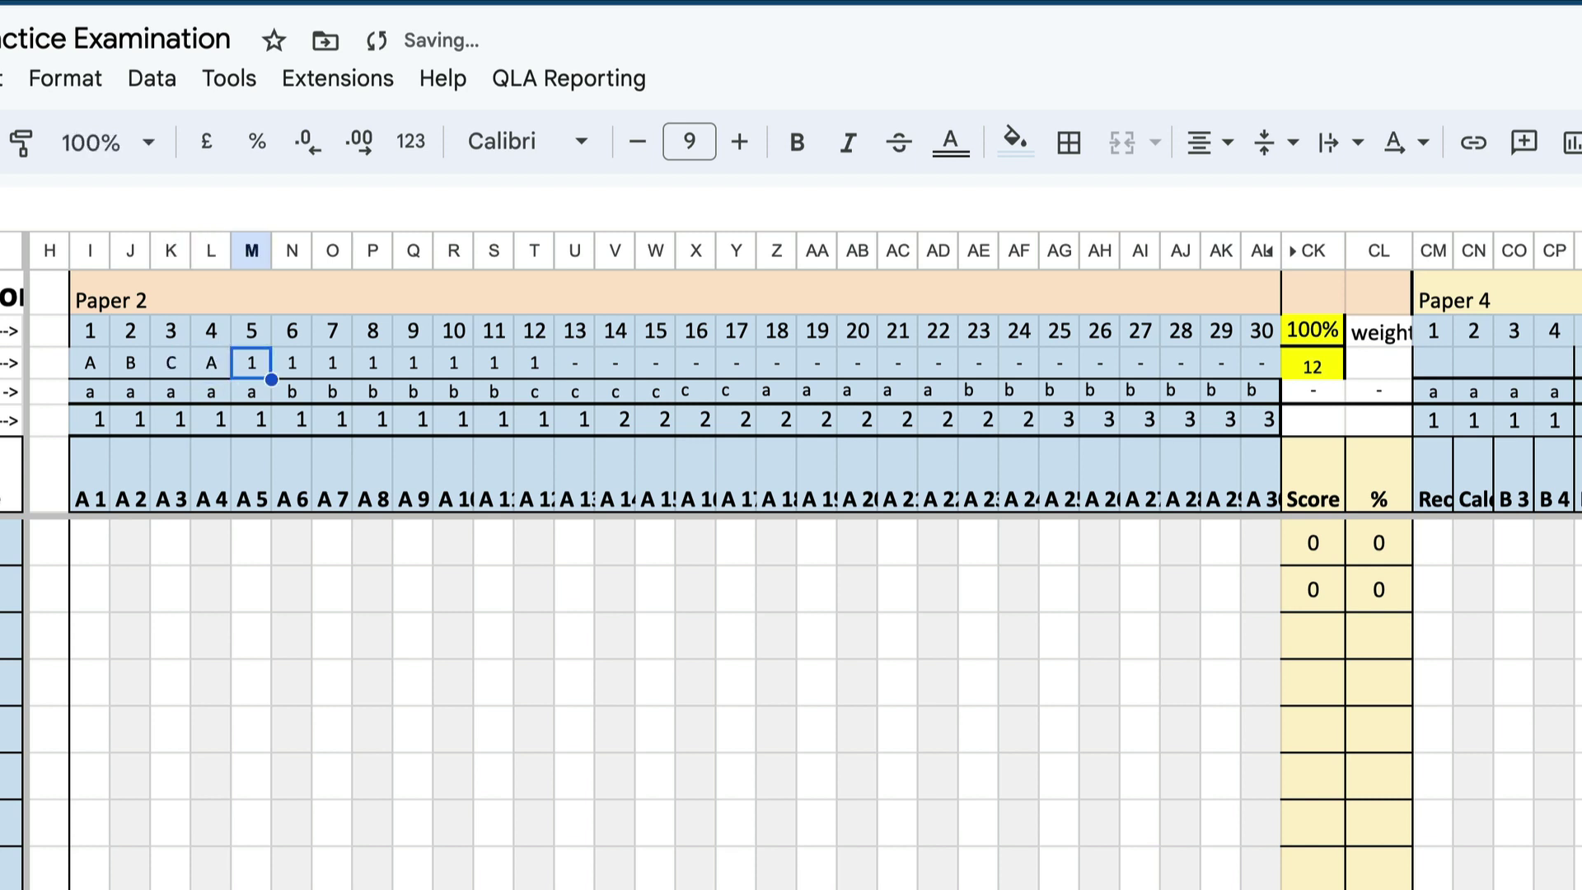
Enter Paper 2's answer key: B, C, A, B, C for questions 5 to 9, D for 10 to 17, A for 18 to 22
text(B)
key(Tab)
text(C)
key(Tab)
text(A)
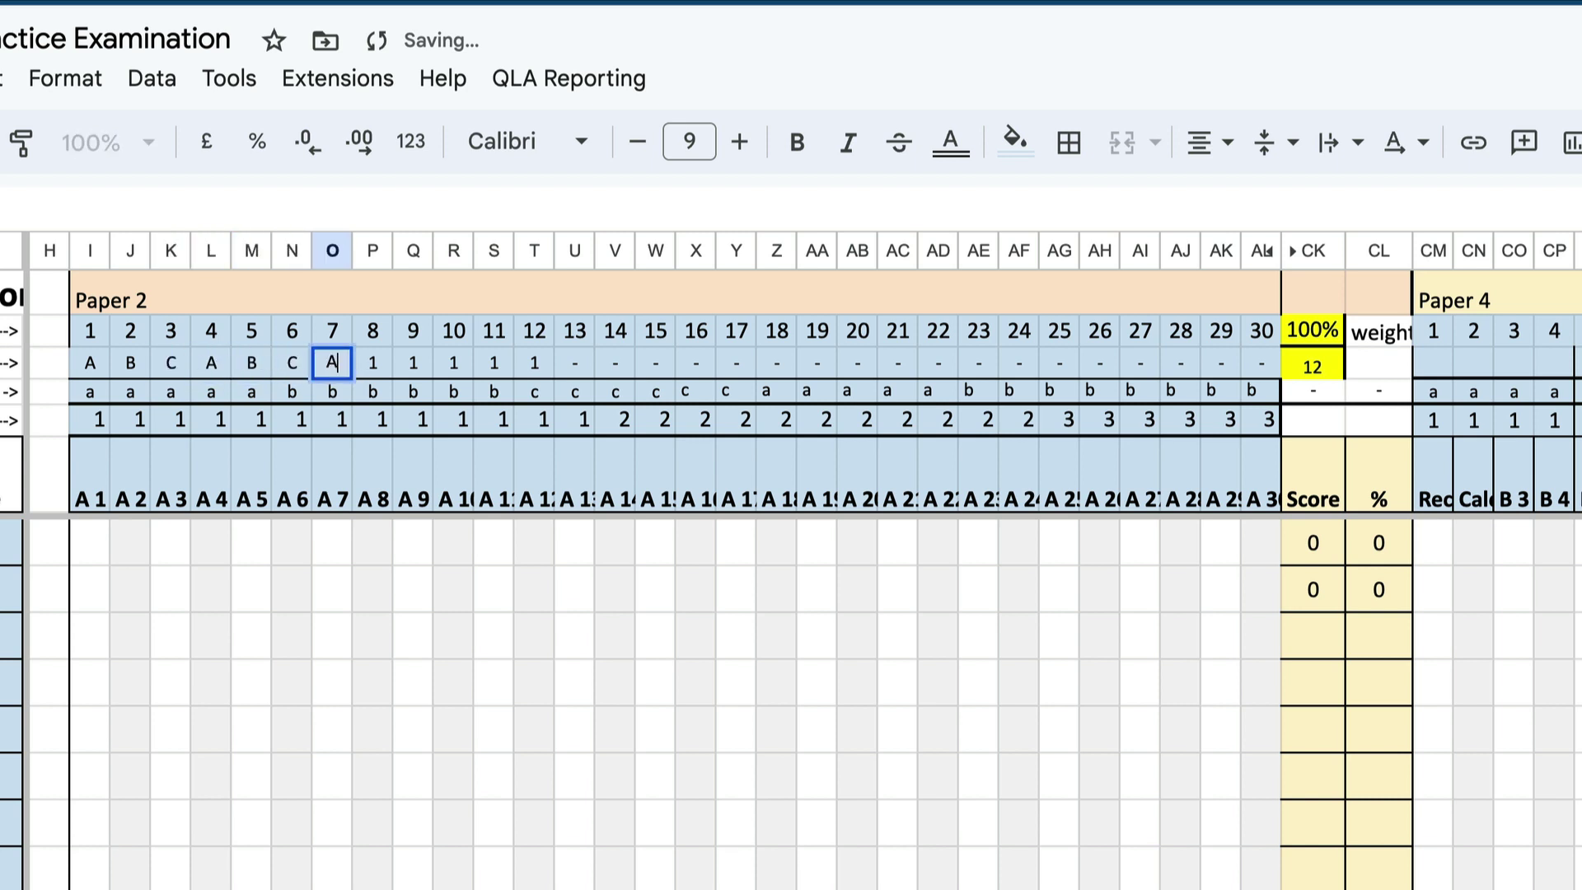
key(Tab)
text(B)
key(Tab)
text(C	D)
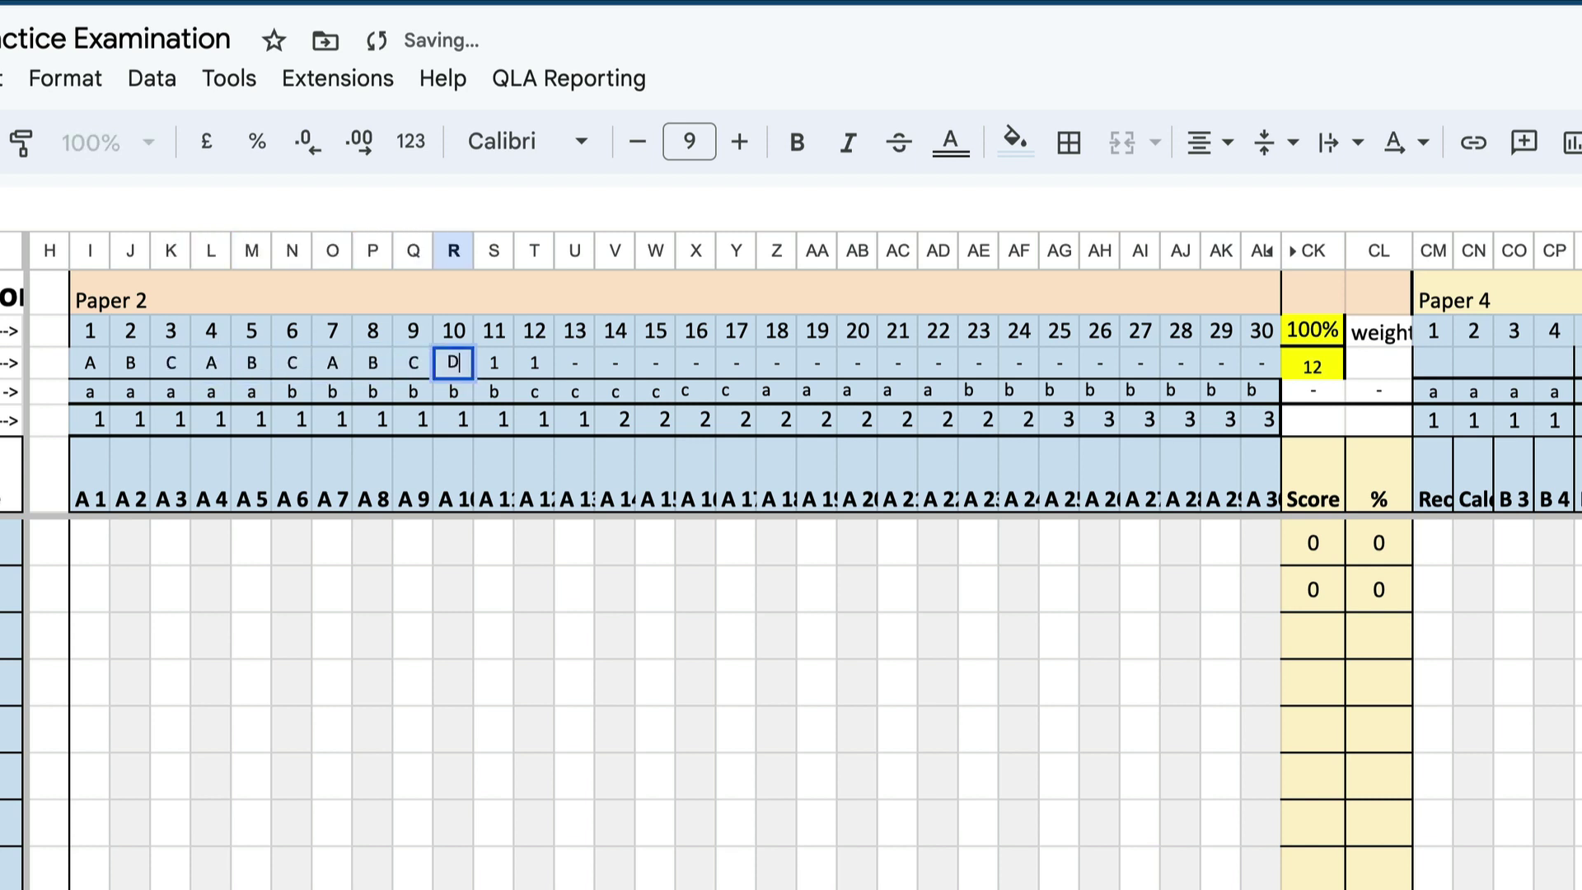
text(	D	D	D	D	D	D	D	A	)
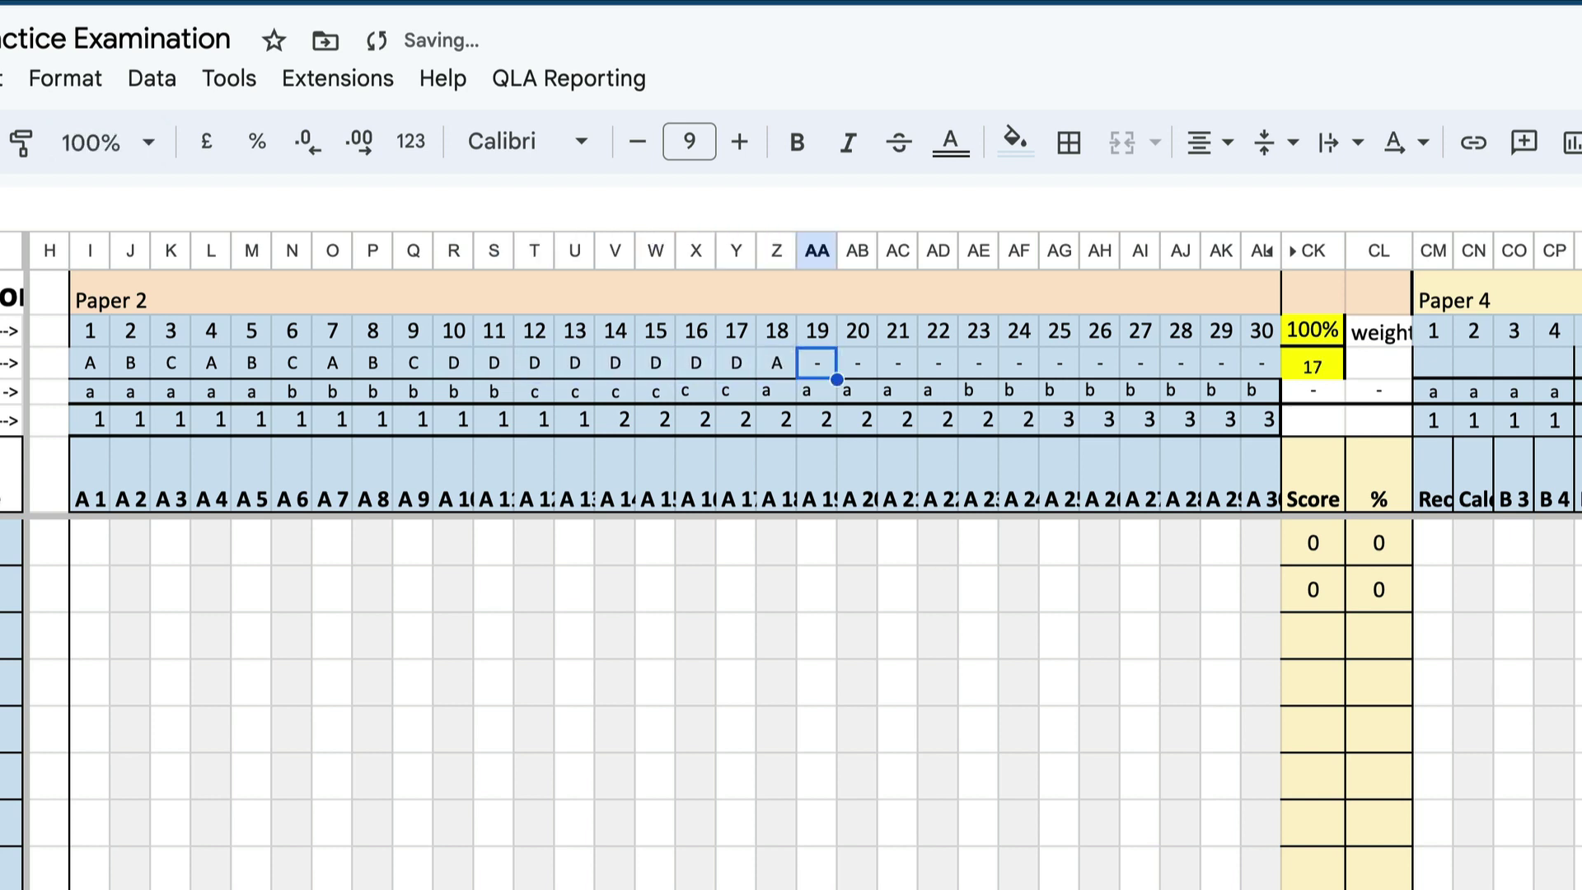
text(A	A	A	A	)
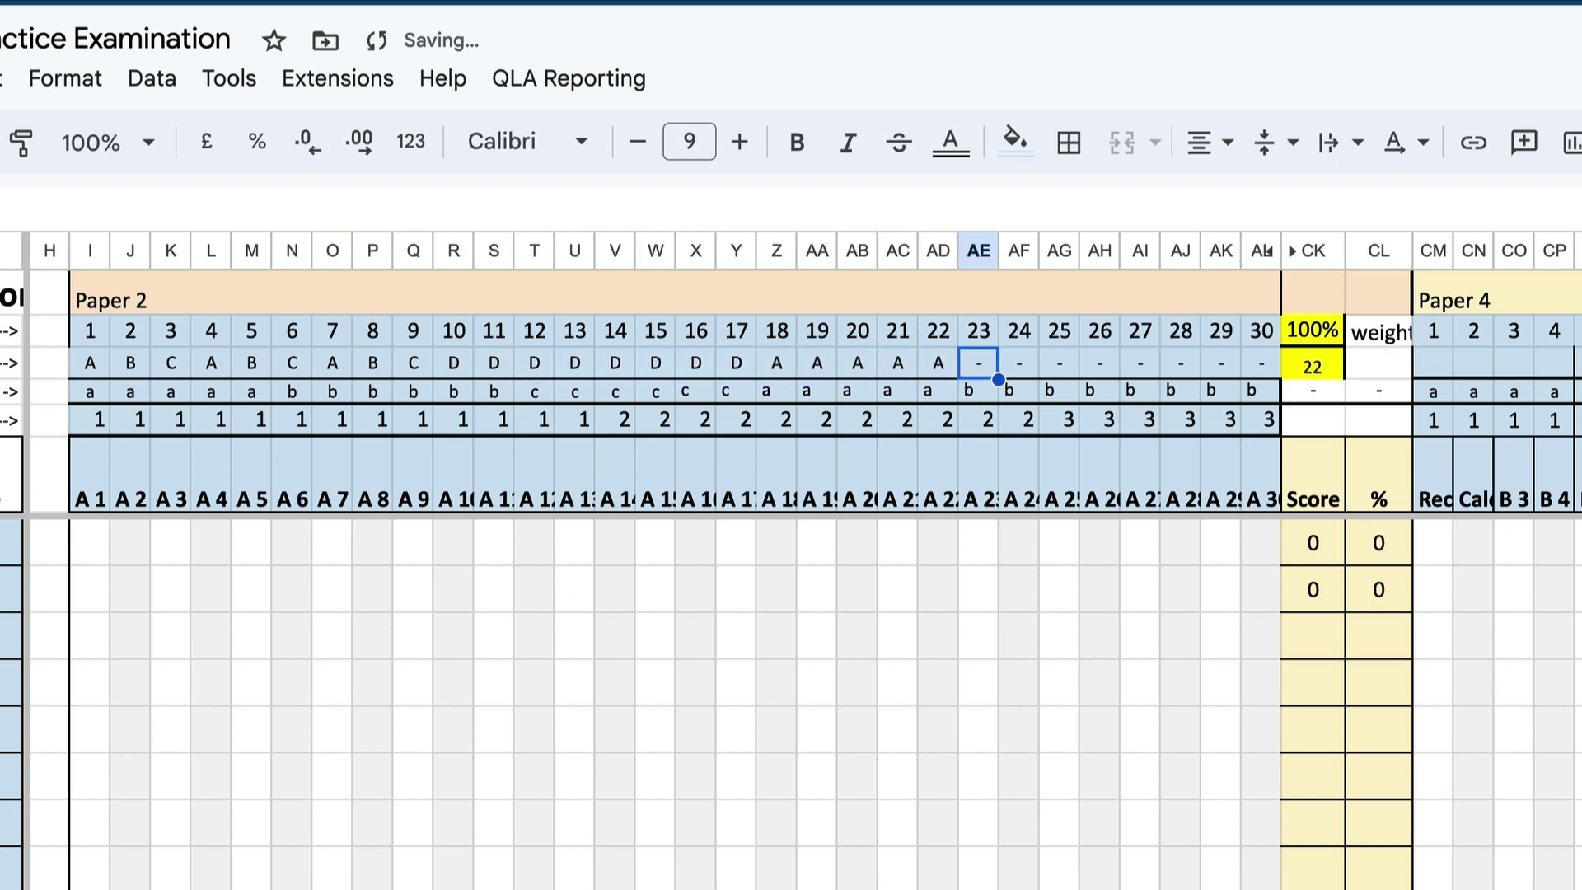
Enter the answer key B, C, D, C, D for Paper 2's questions 23 to 27
text(B)
key(Tab)
text(C)
key(Tab)
text(D)
key(Tab)
text(D)
key(Tab)
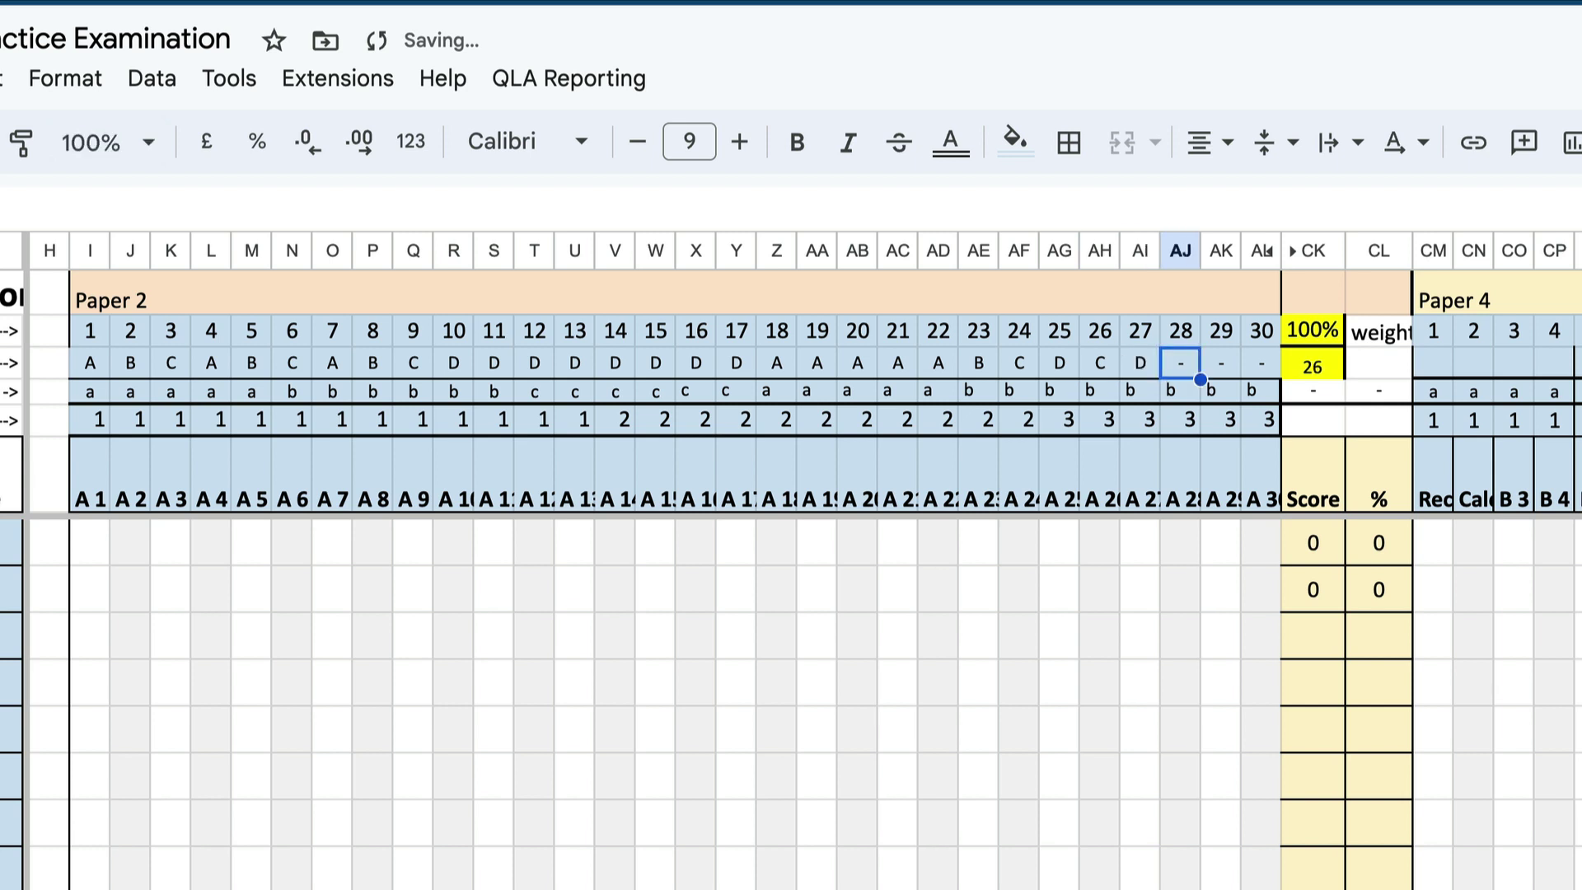
Complete Paper 2's answer key with A, B, A for questions 28 to 30
text(A)
key(Tab)
text(B)
key(Tab)
text(A)
key(Tab)
Enter the available marks 1, 2, 3, 1, 2, 3 for Paper 4's questions 1 to 6
key(Tab)
key(Tab)
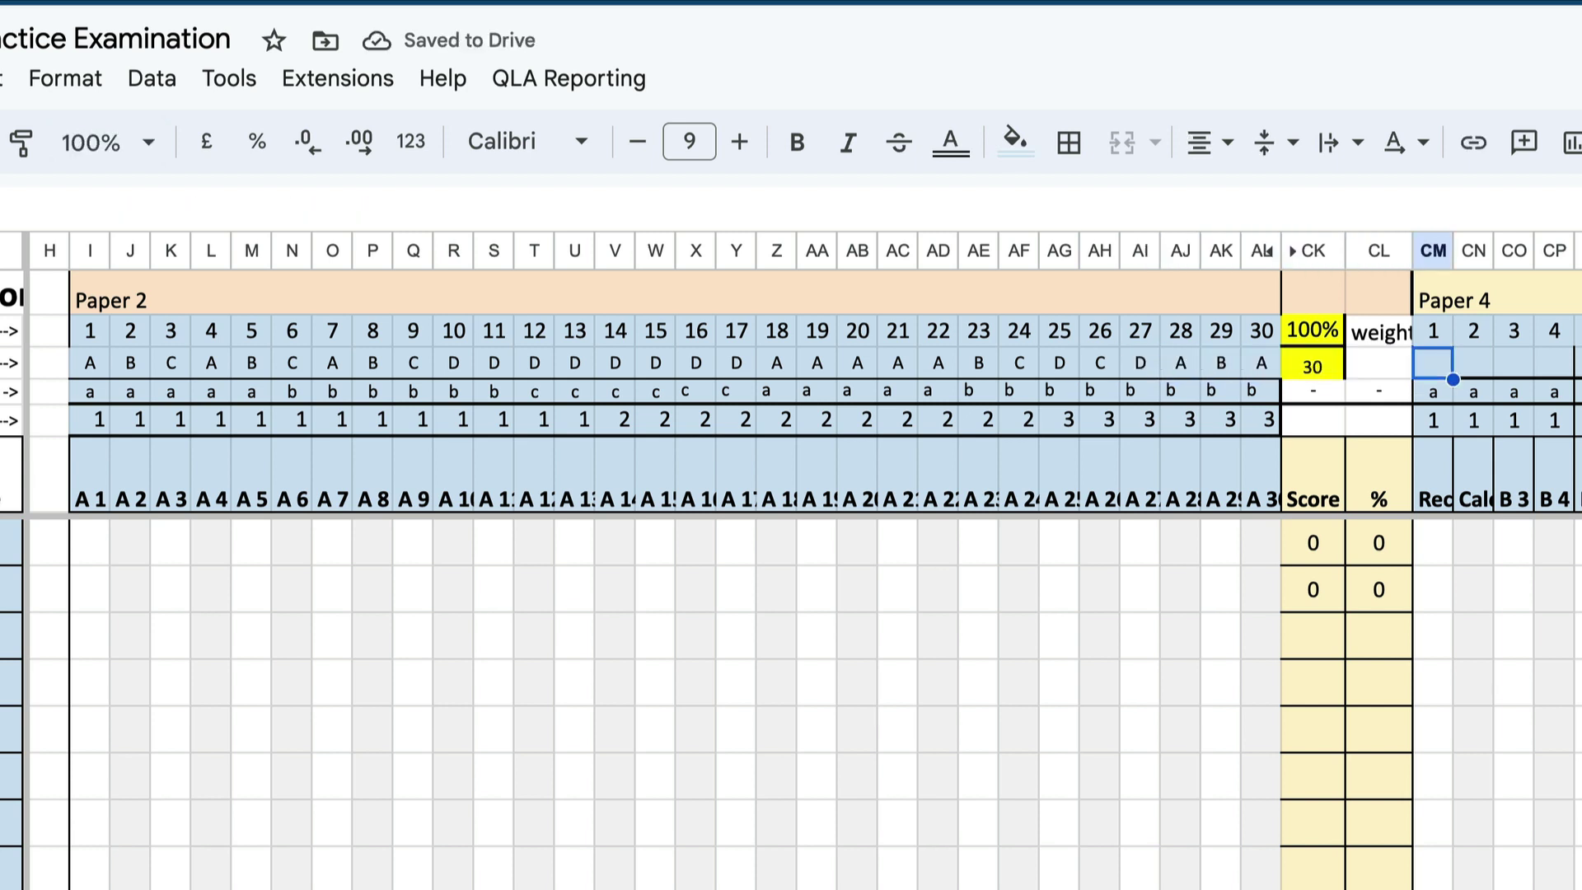
text(1)
key(Tab)
text(2)
key(Tab)
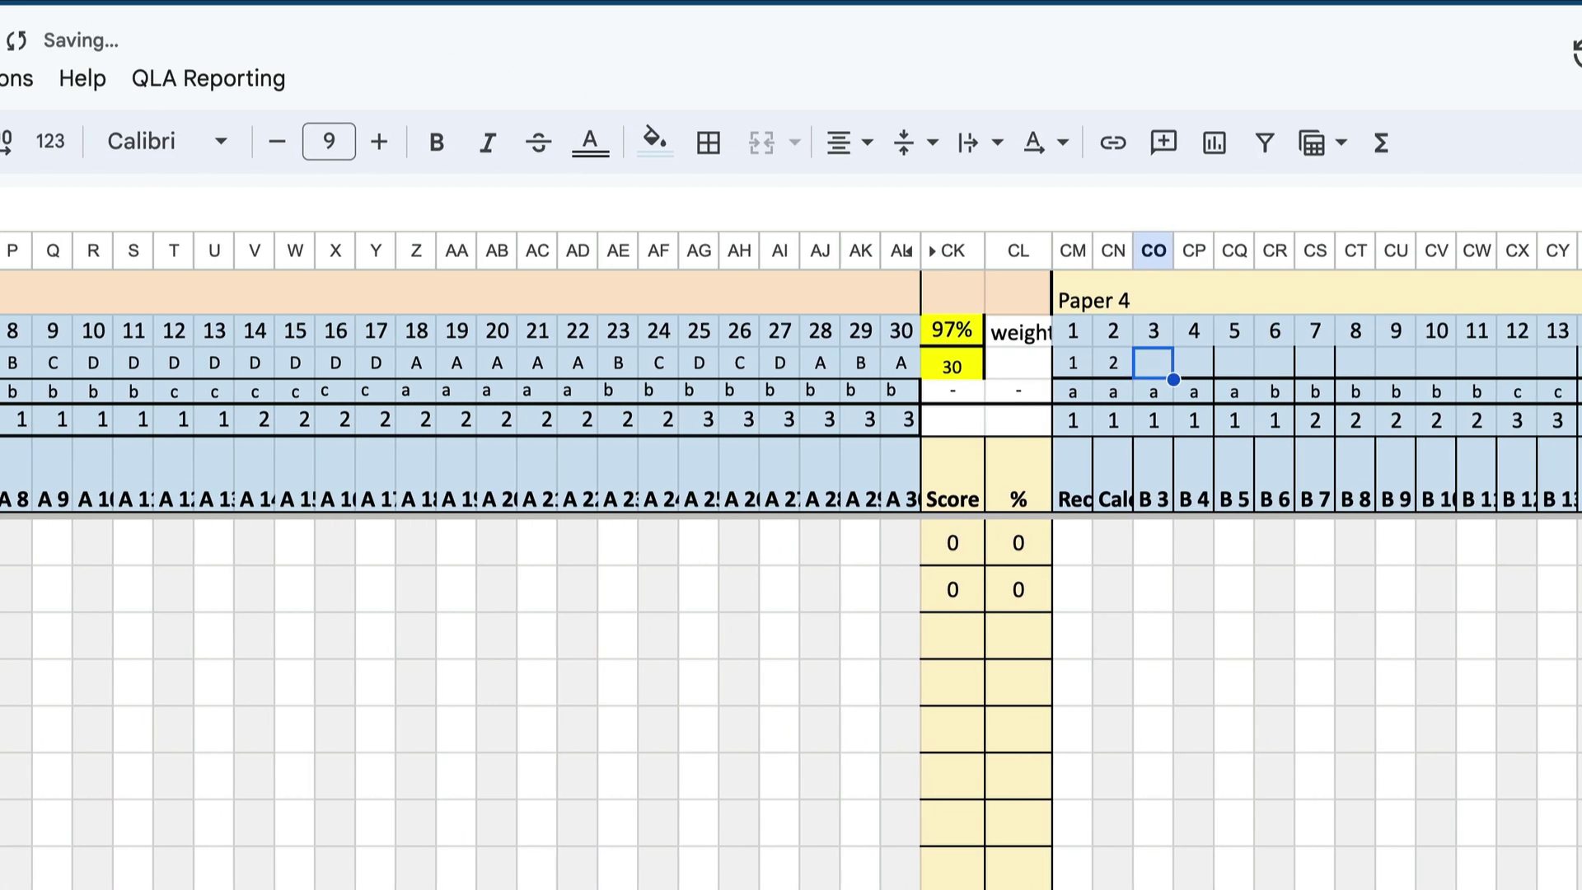
text(3)
key(Tab)
text(1)
key(Tab)
text(2)
key(Tab)
text(3)
key(Tab)
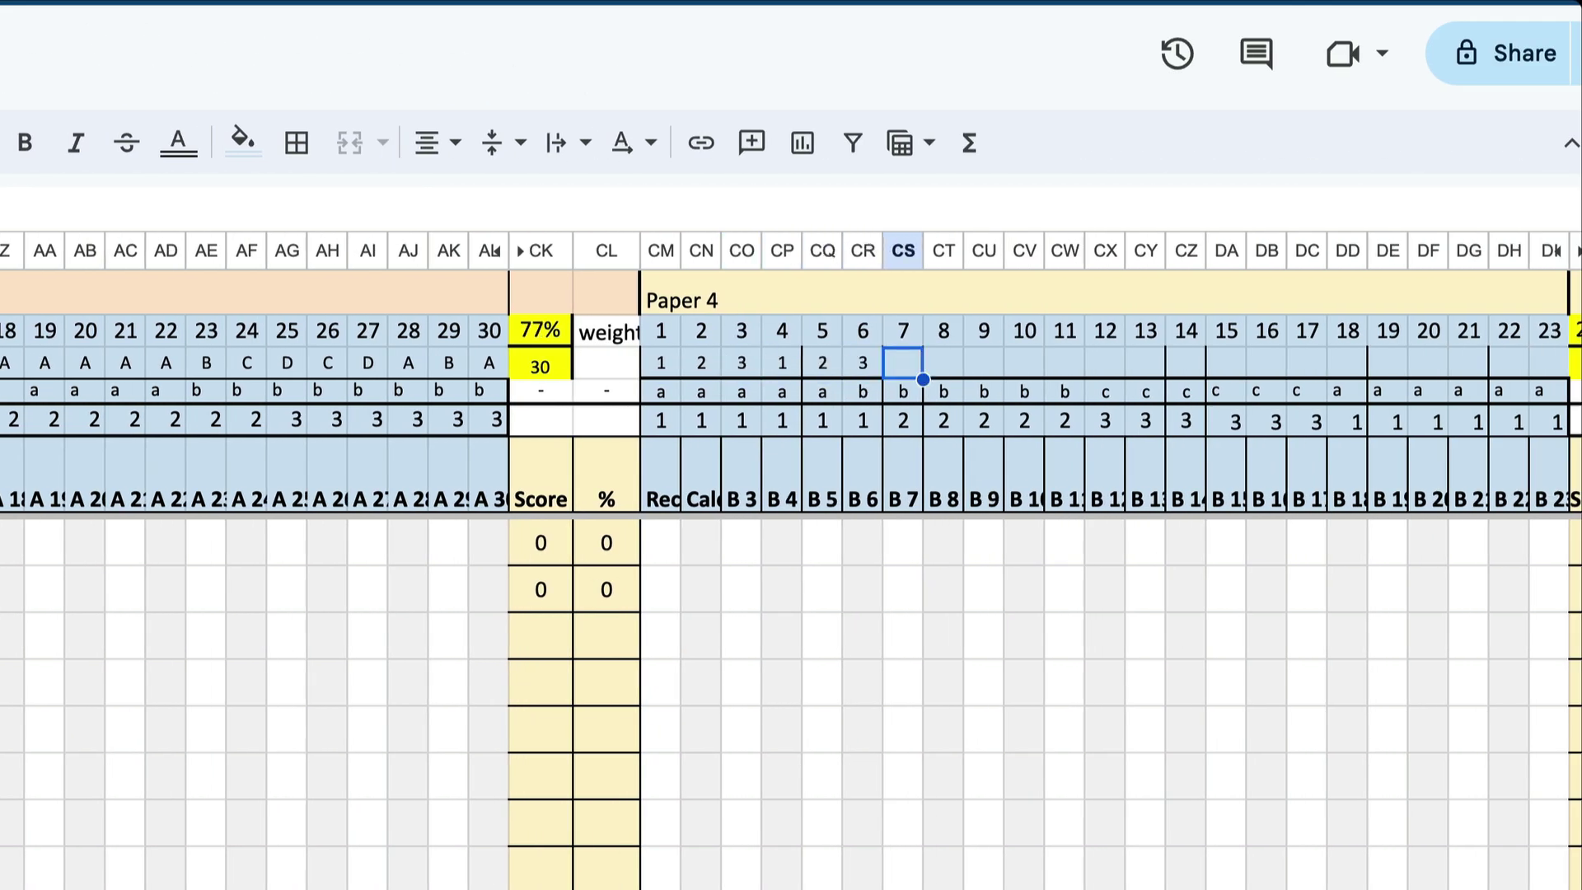
Enter 4 and 3 available marks for Paper 4's questions 7 and 8, and 2 marks each for questions 9 to 11
text(4)
key(Tab)
text(3)
key(Tab)
key(Tab)
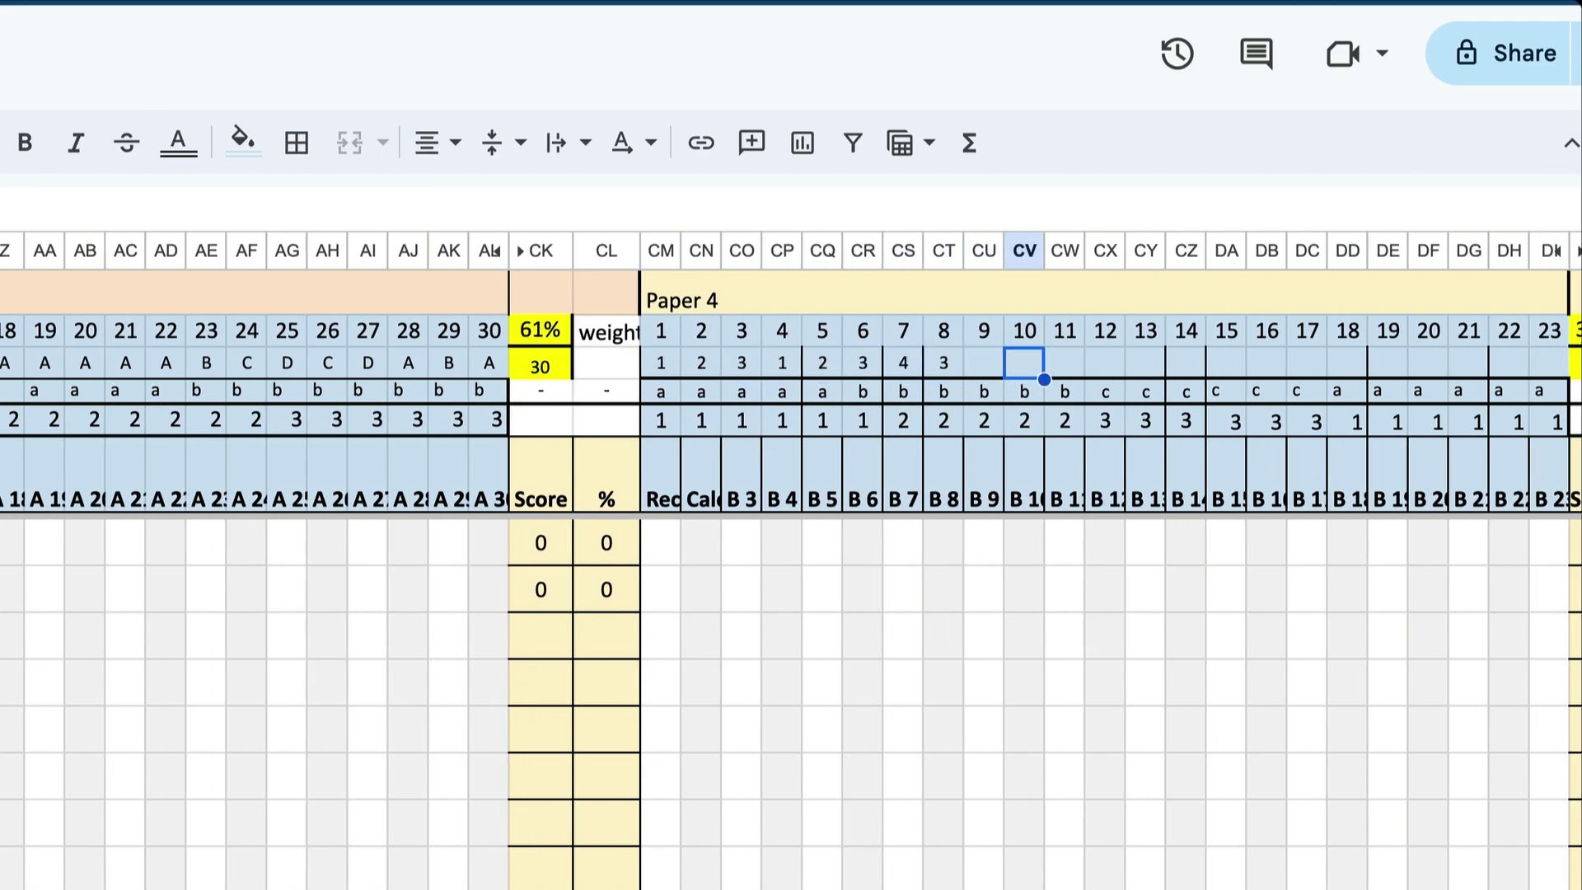
key(Left)
text(2)
key(Tab)
text(2)
key(Tab)
text(2)
key(Tab)
Enter 1 available mark for each of Paper 4's questions 12 to 14
text(21)
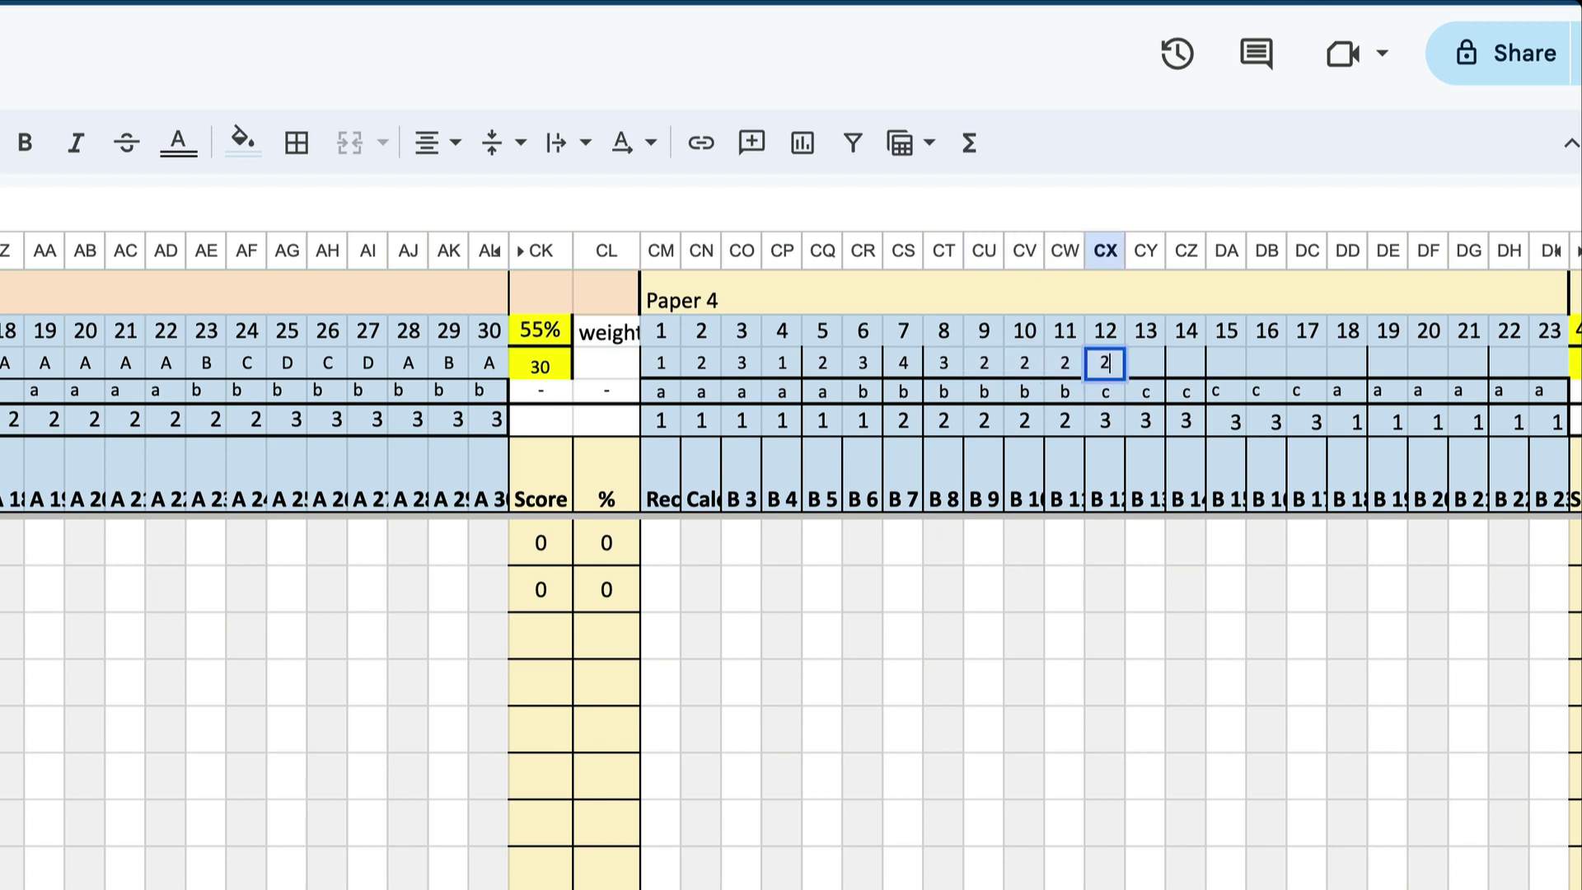
key(Tab)
key(Left)
text(1)
key(Tab)
key(Tab)
text(1)
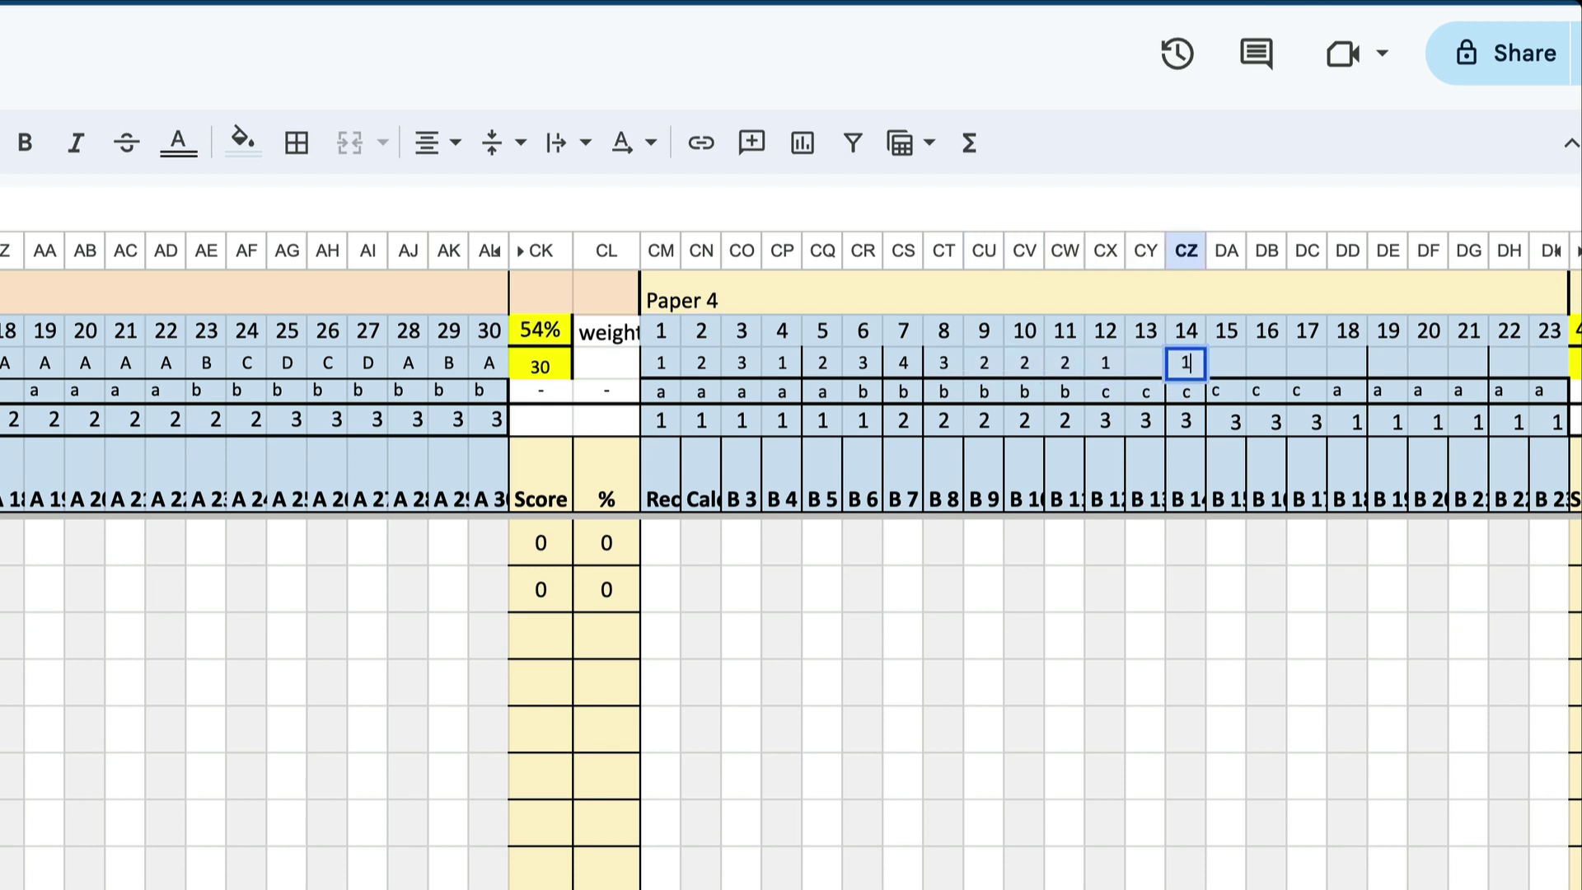
key(Left)
text(1)
key(Tab)
key(Tab)
Enter the available marks 2, 2, 3 for Paper 4's questions 15 to 17
text(2)
key(Tab)
text(2)
key(Tab)
text(3)
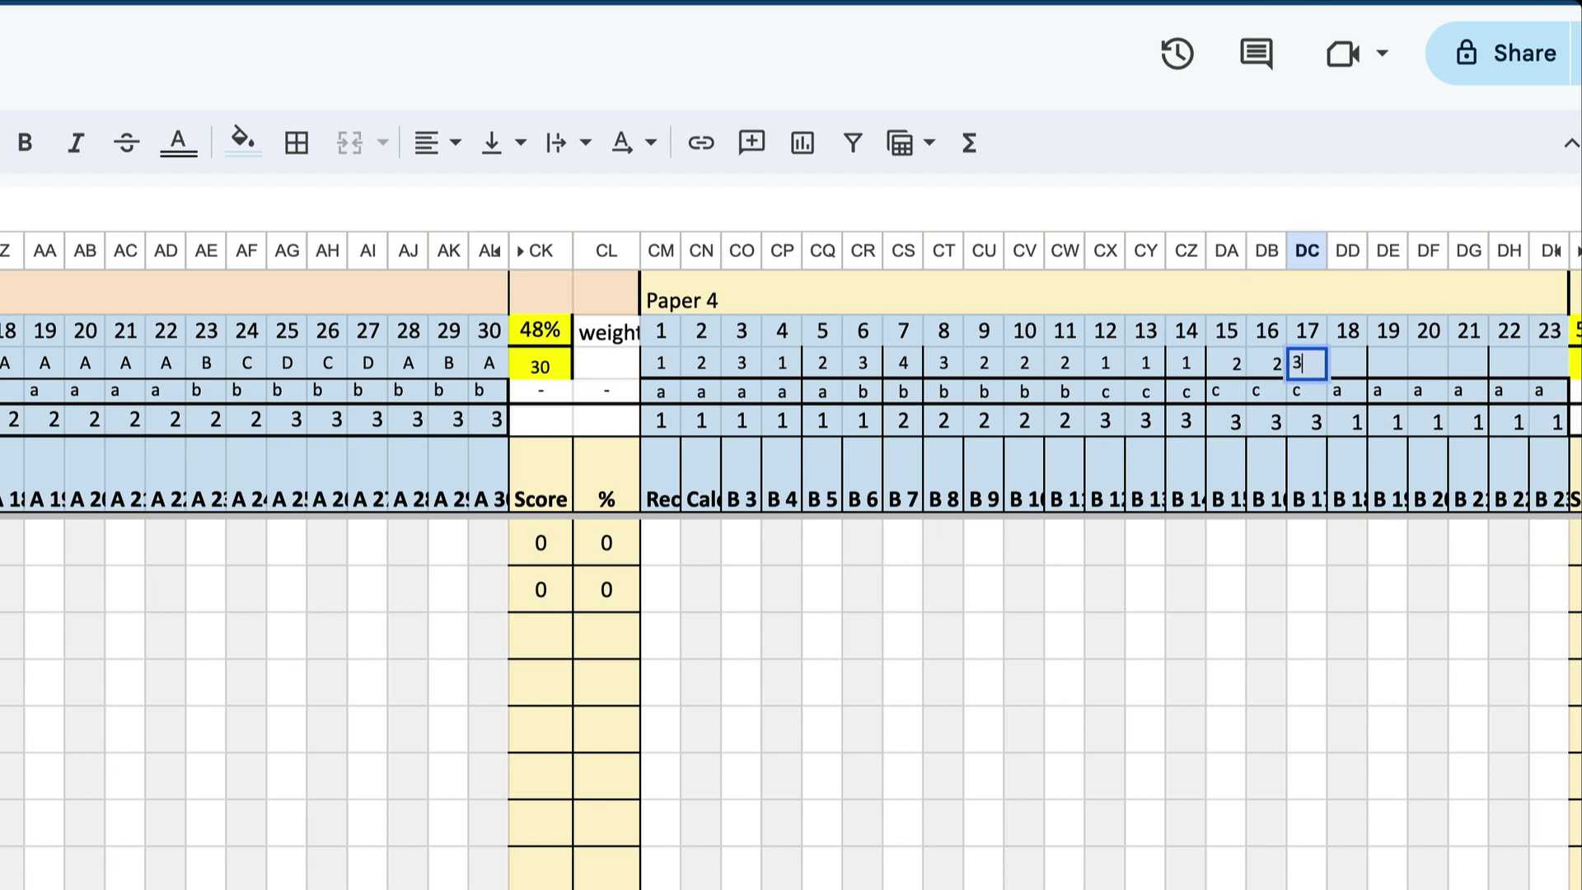
key(Tab)
Enter the available marks 1, 1, 1, 3, 2, 4 for Paper 4's questions 18 to 23
text(1)
key(Tab)
text(1)
key(Tab)
text(1)
key(Tab)
text(3)
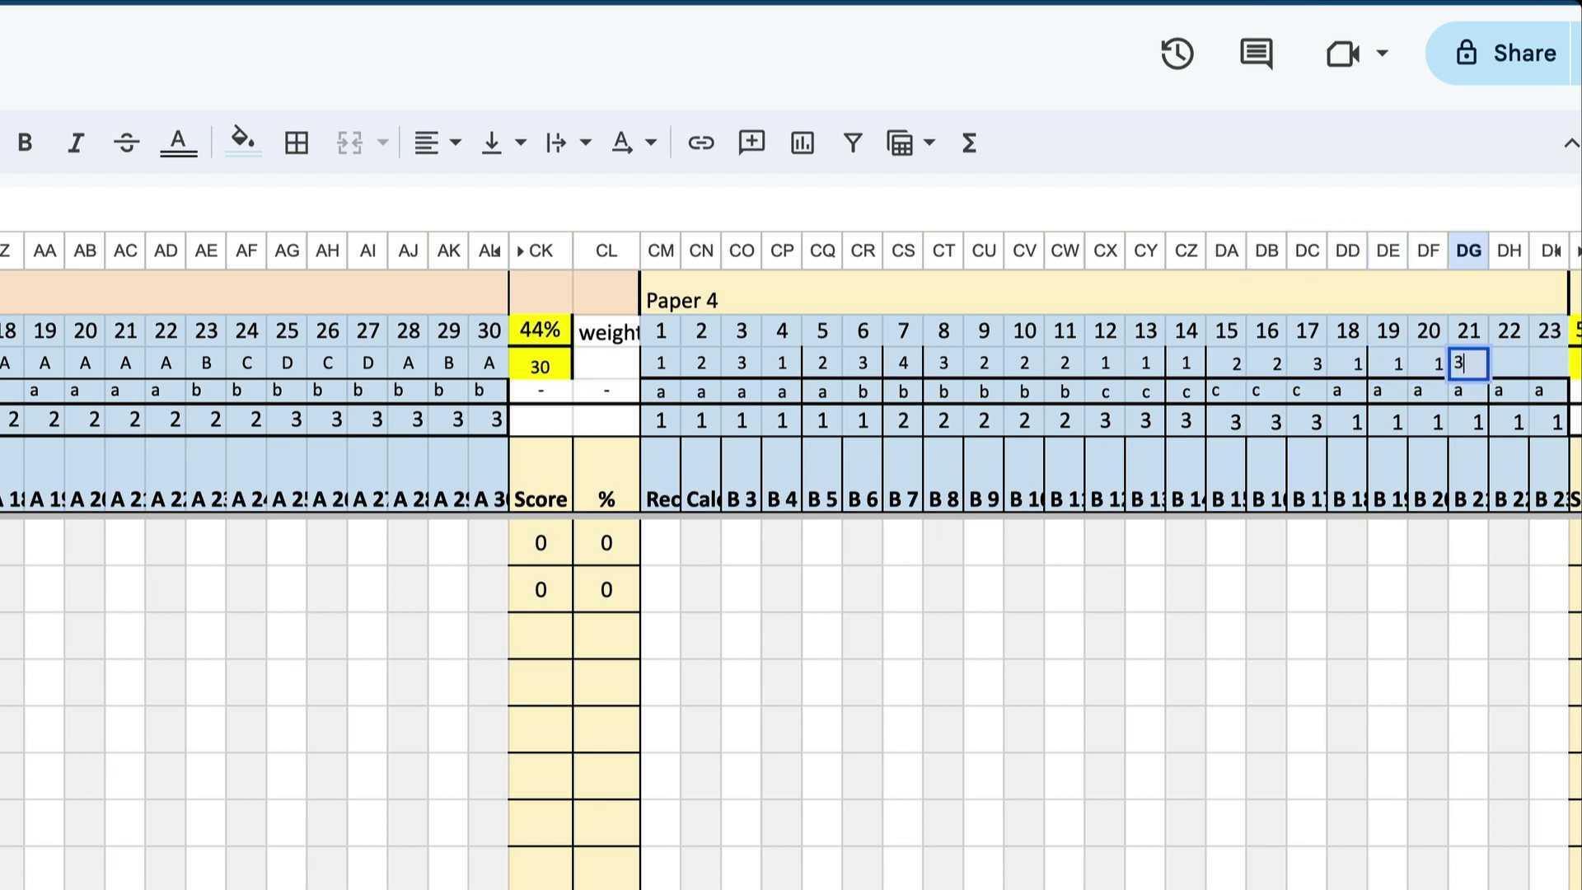
key(Tab)
text(2)
key(Tab)
text(4)
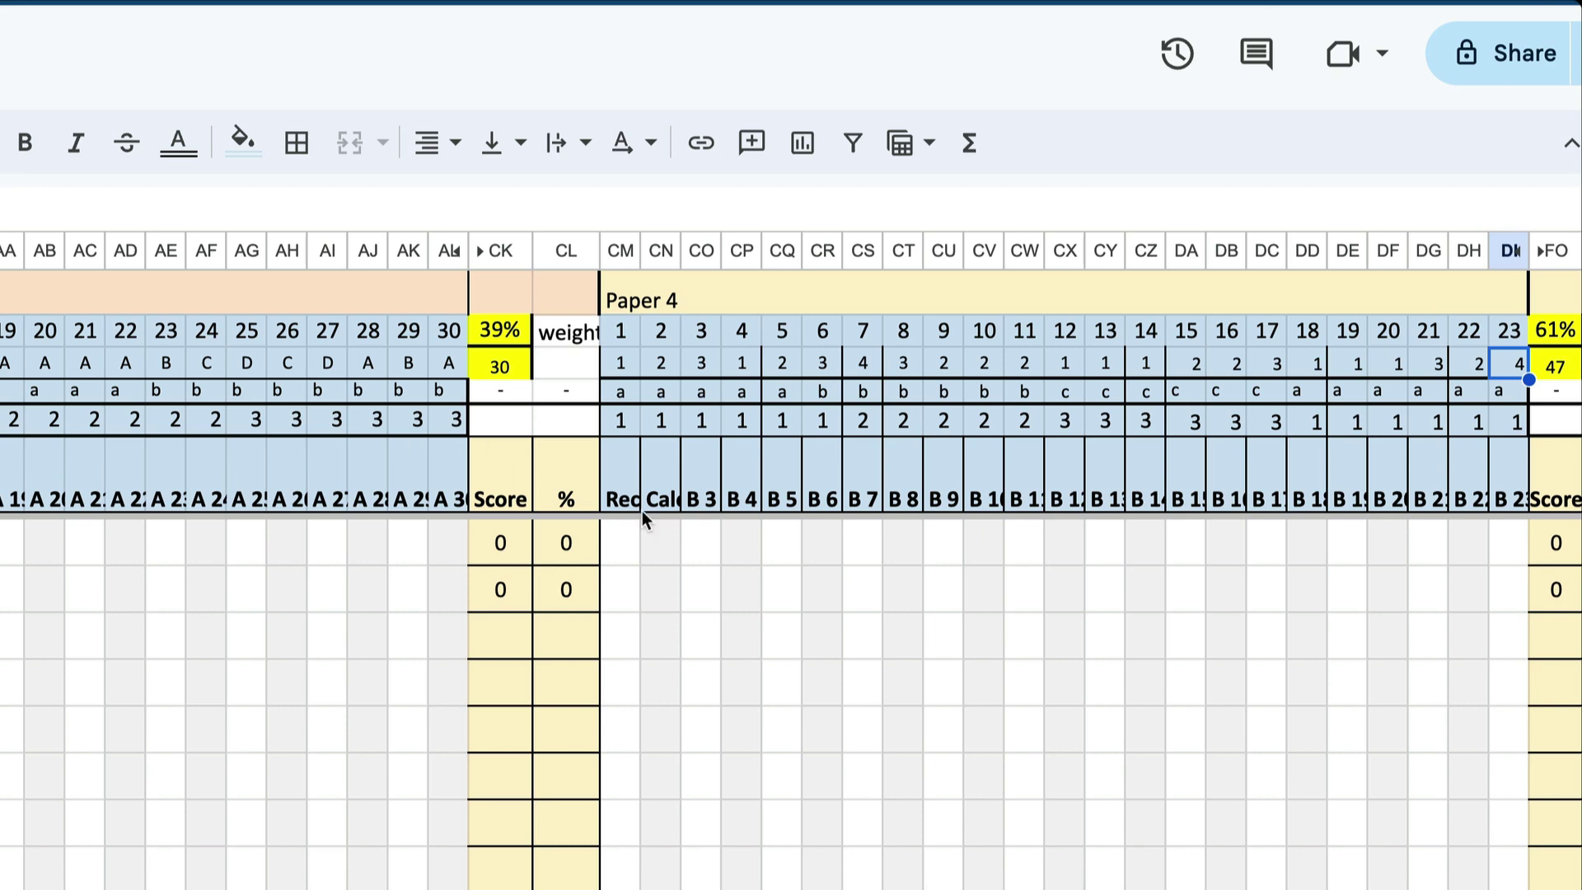
Examine the section totals and the marks allocated to each topic and skill
scroll(797, 620, right, 10)
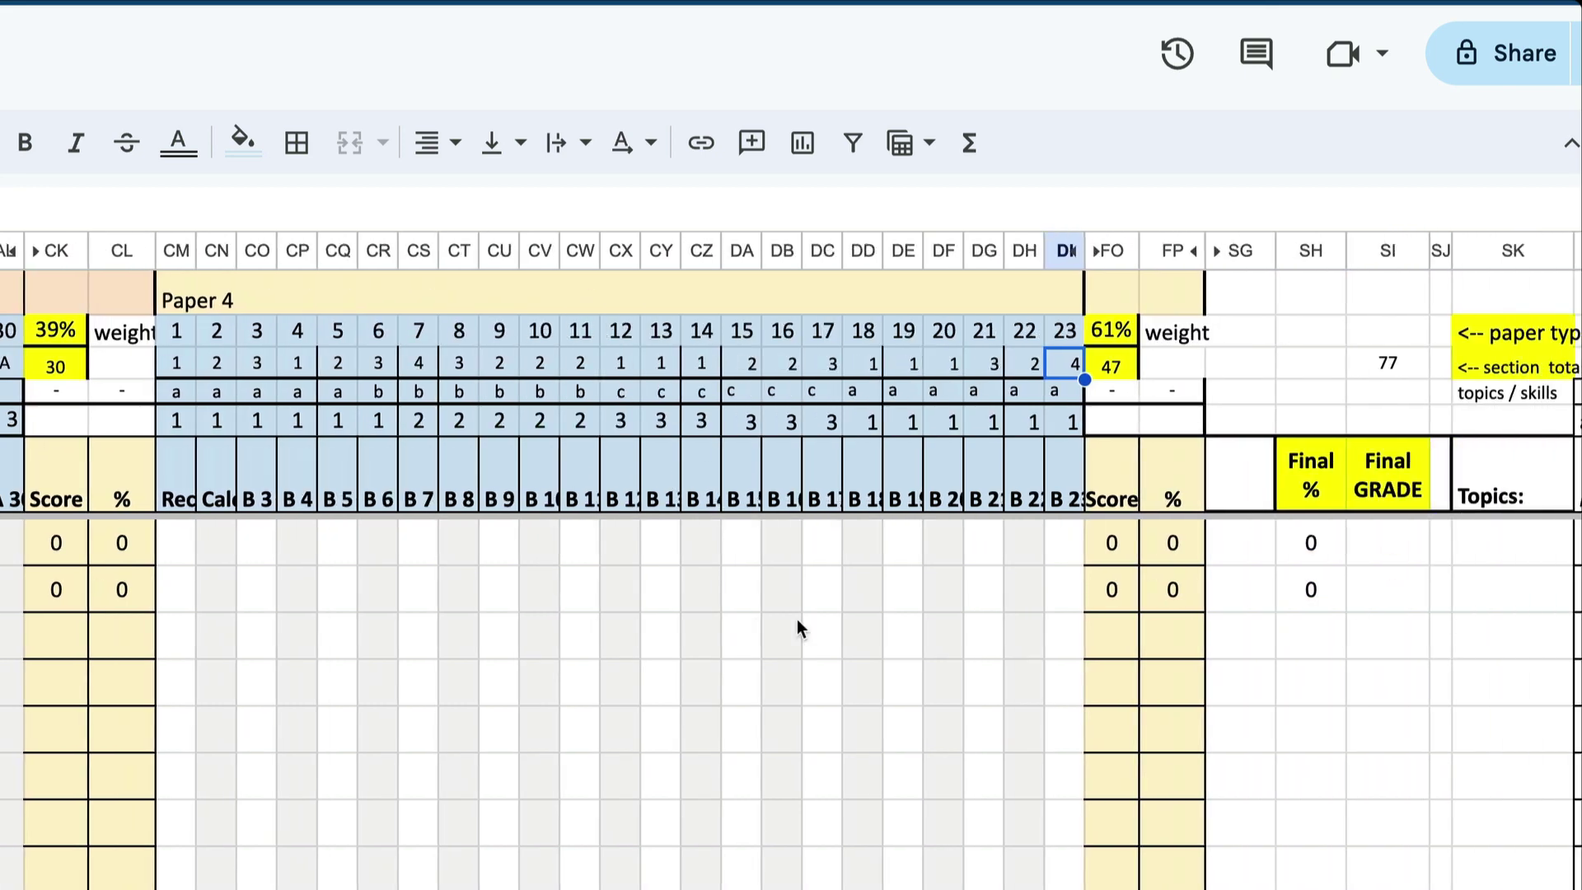
scroll(797, 620, right, 5)
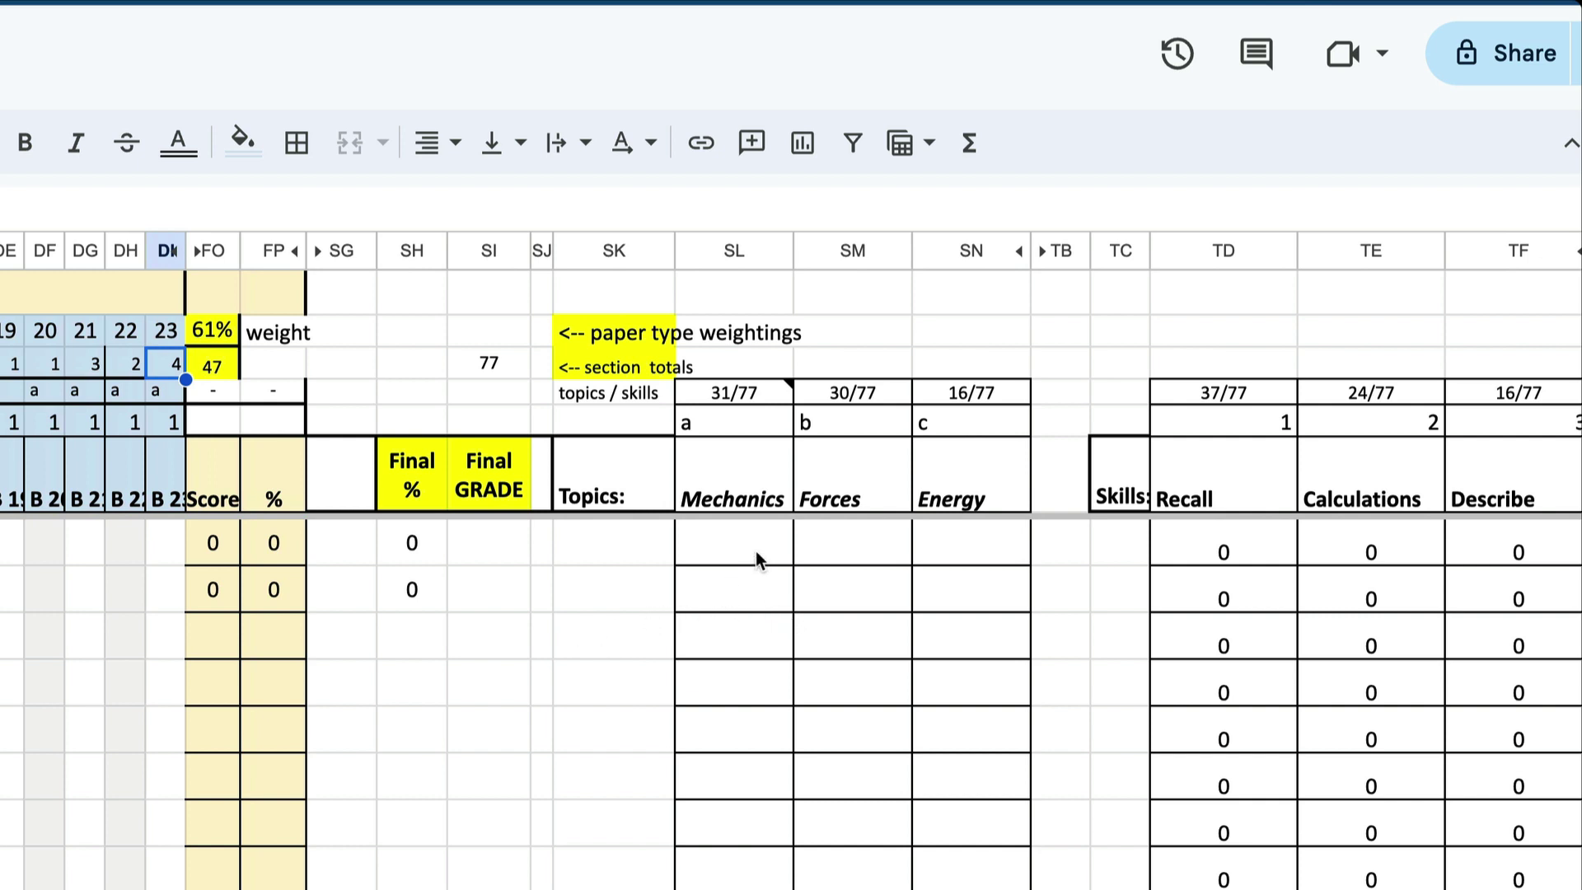
mouse_move(720, 405)
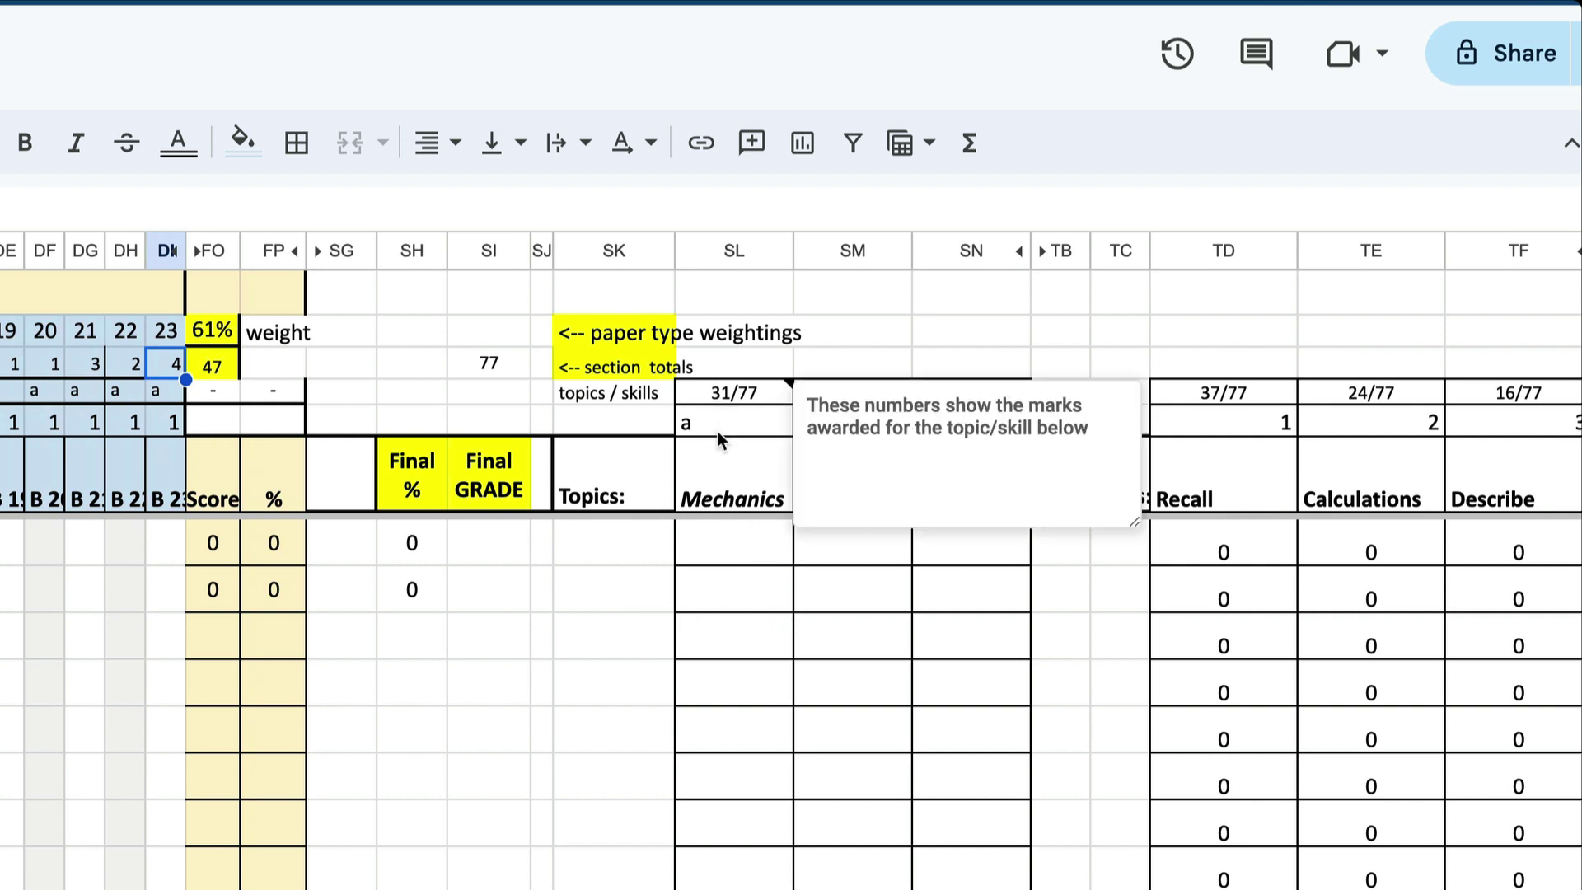
click(865, 562)
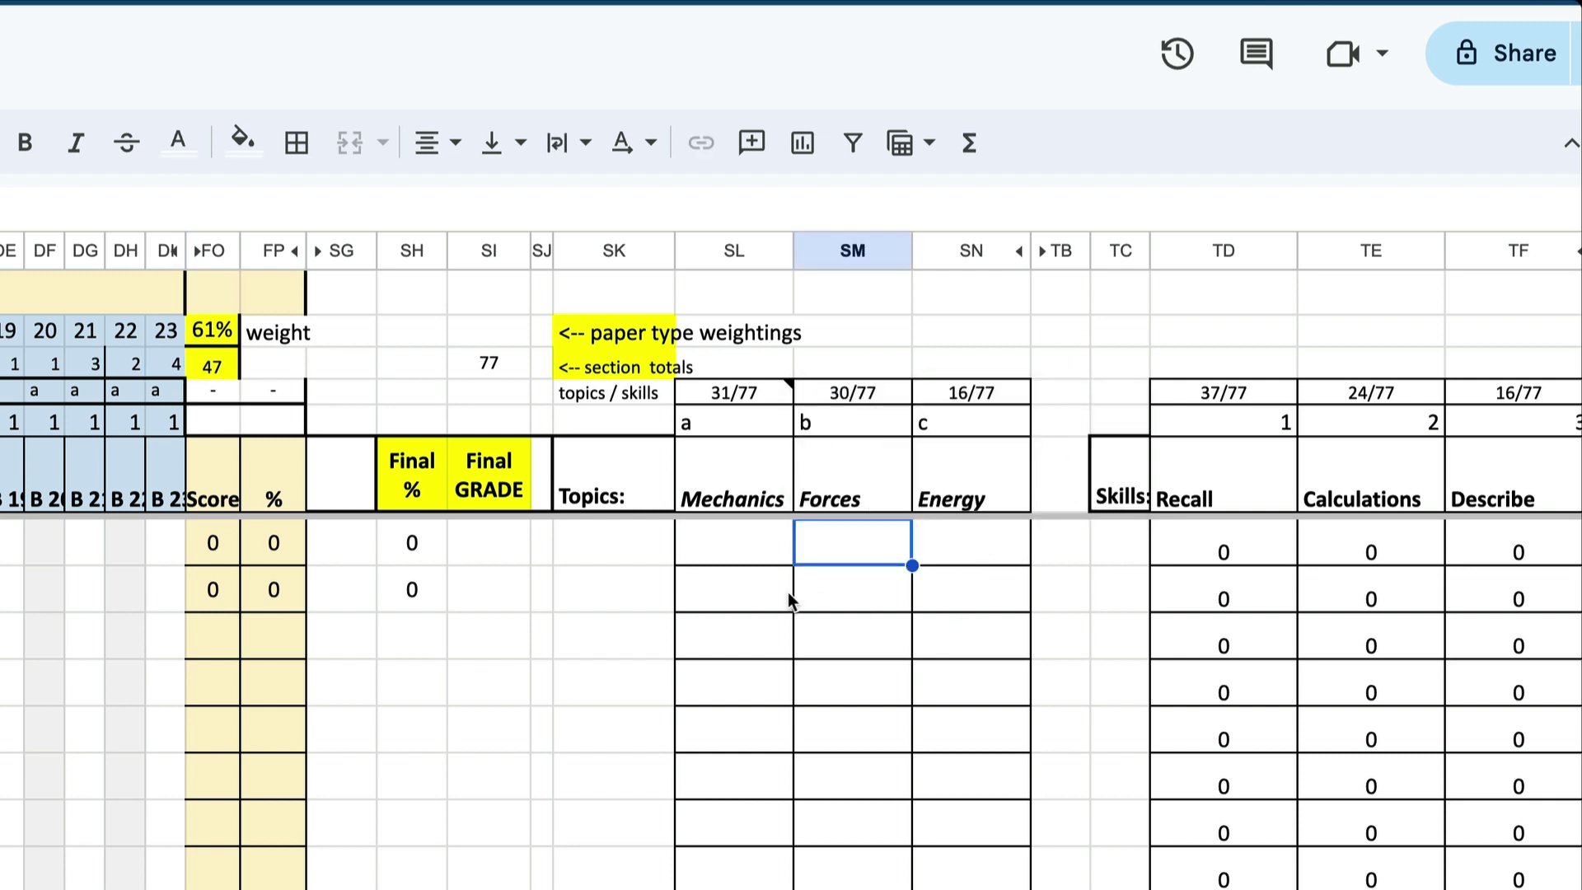
scroll(524, 608, left, 15)
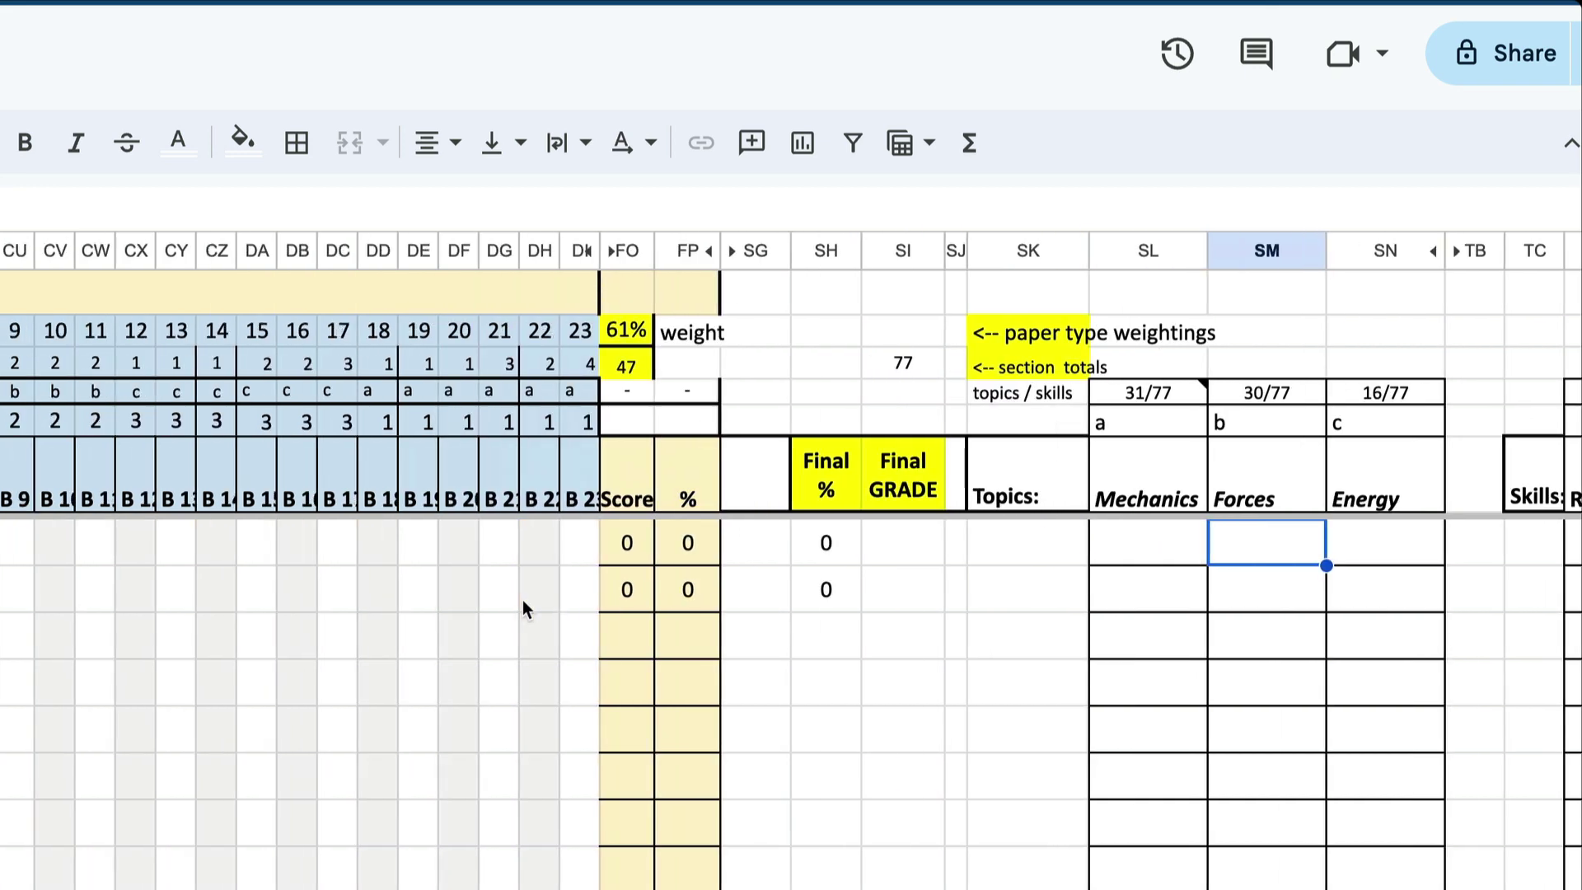
scroll(524, 608, left, 10)
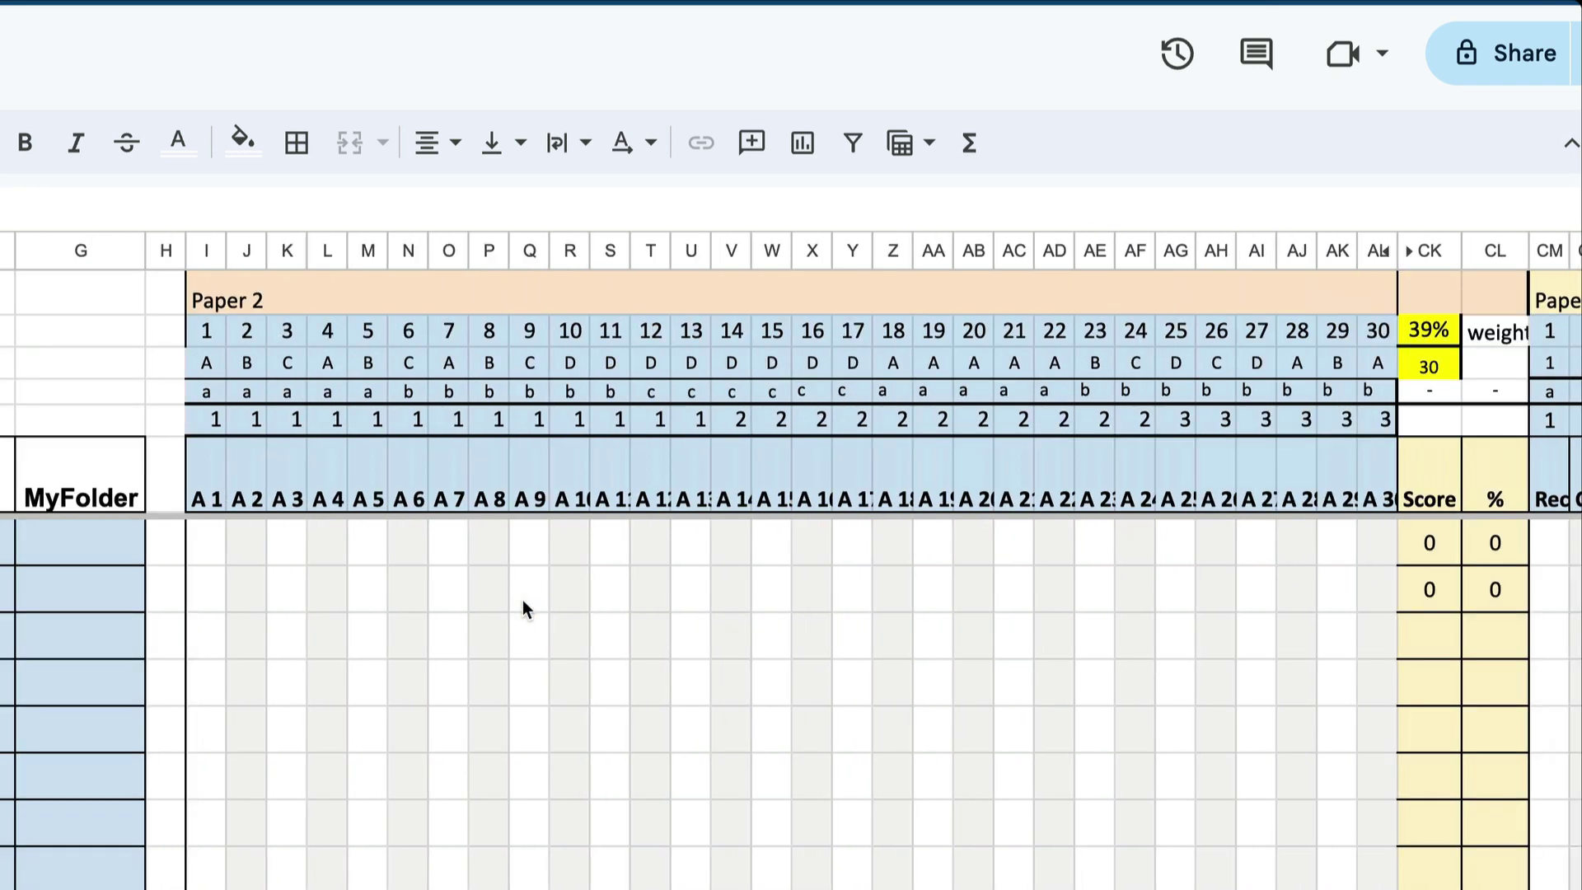
click(200, 547)
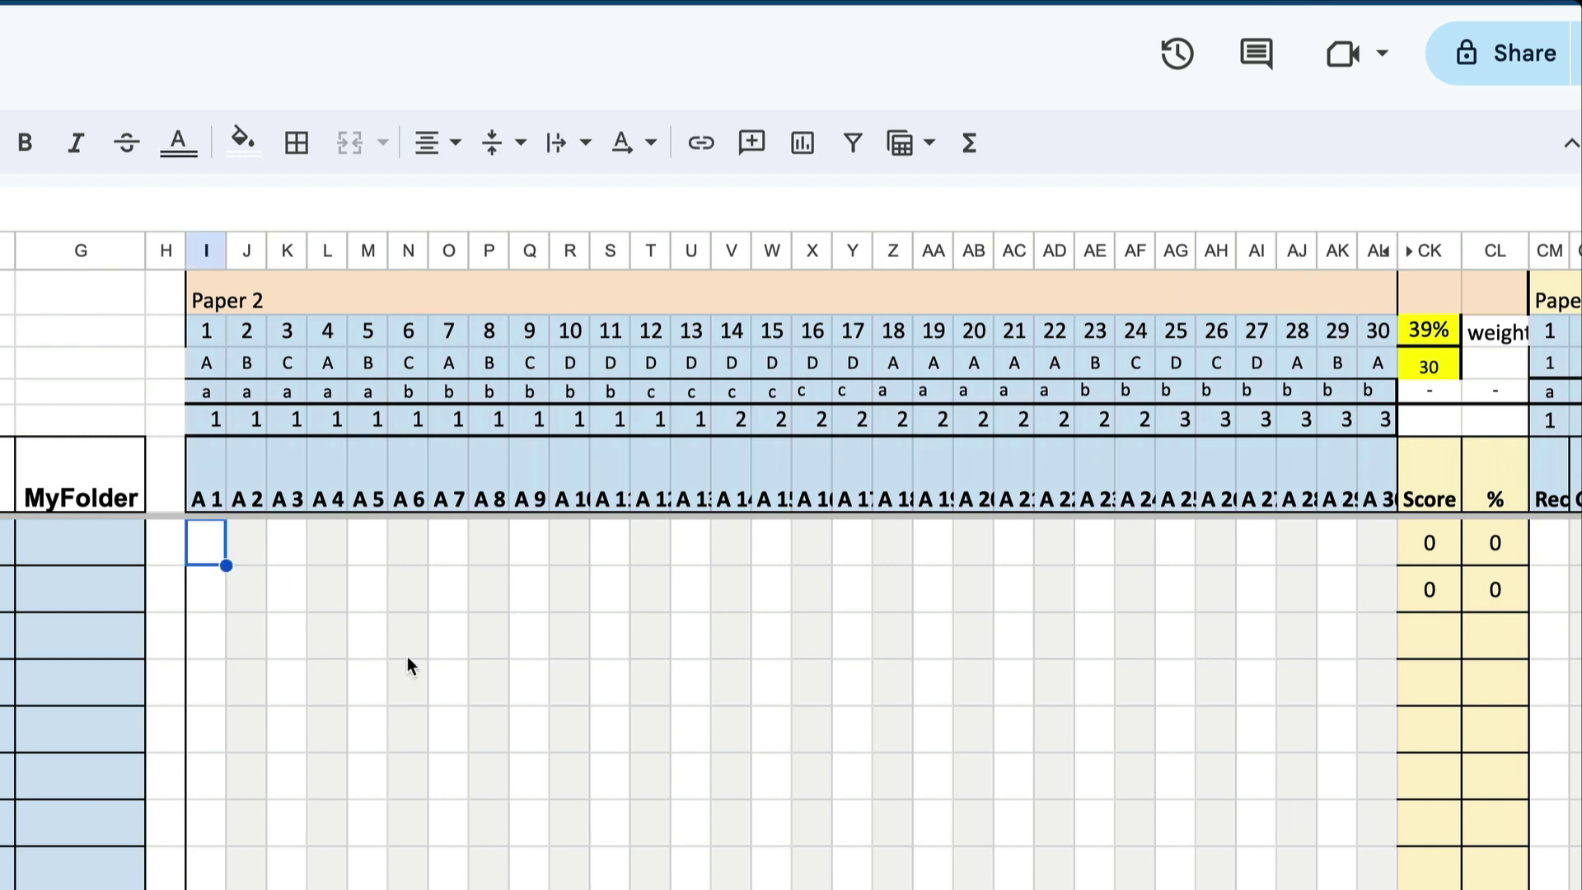
text(A 1)
key(Tab)
text(A 2)
key(Tab)
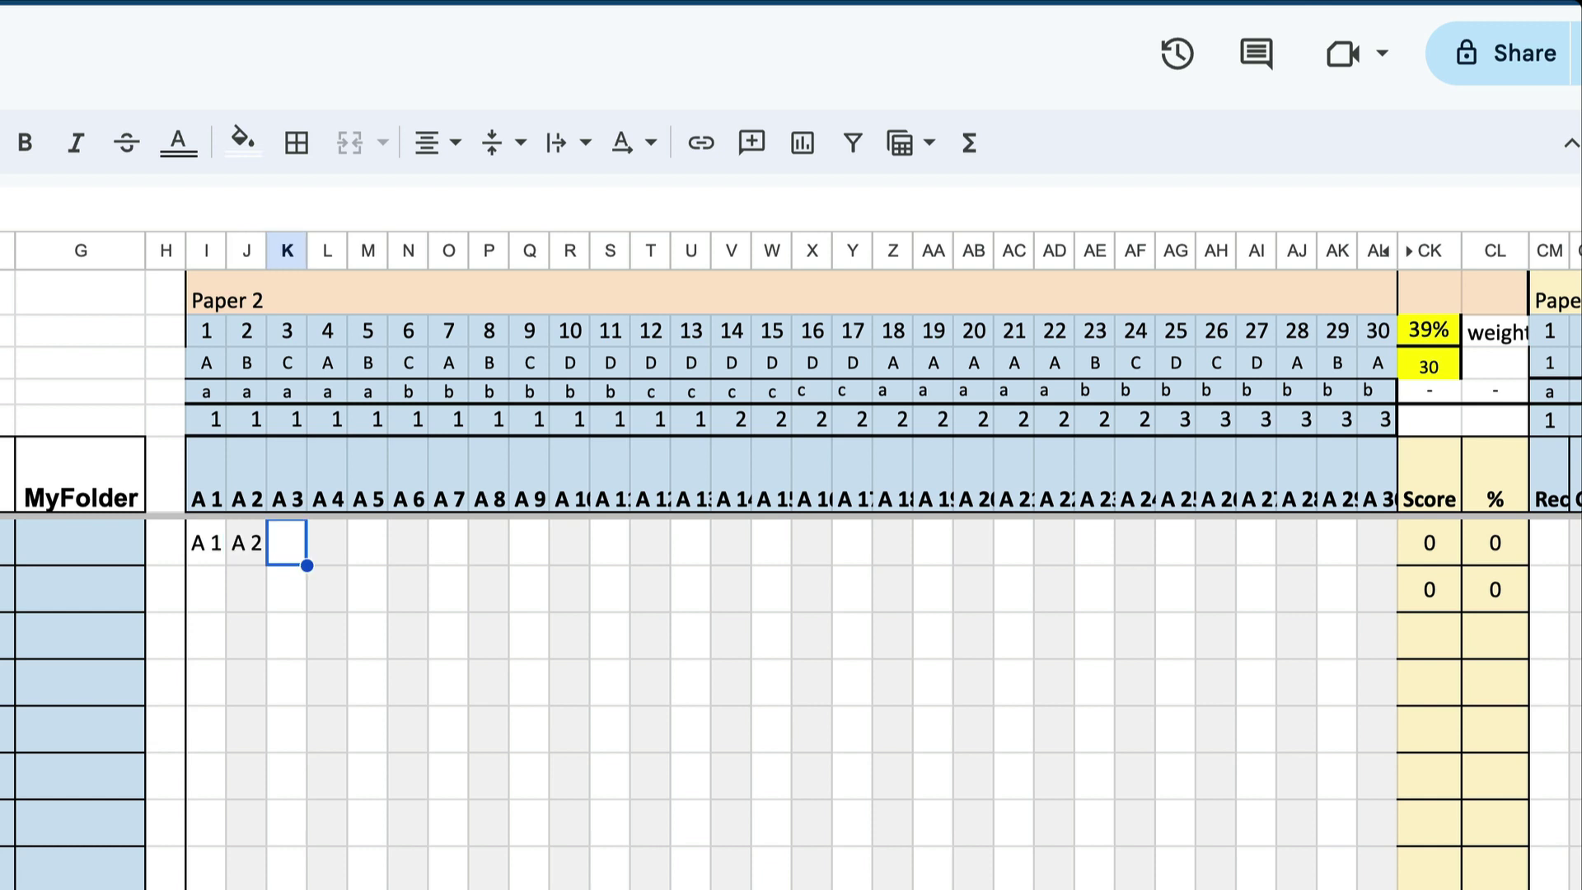
key(Left)
key(Left)
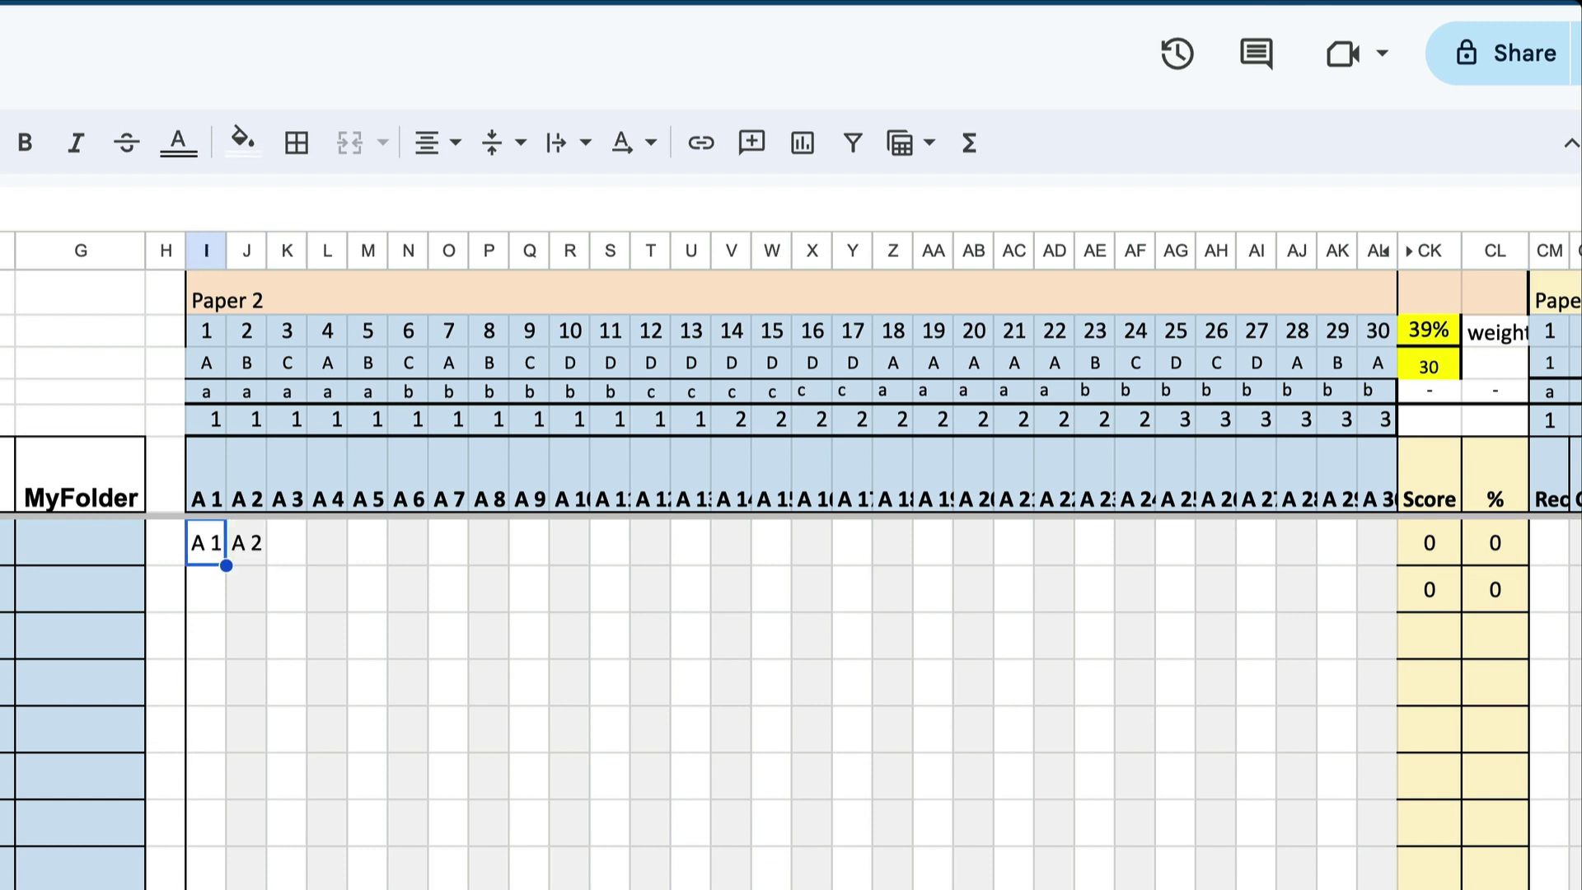
key(Delete)
Enter answer A for the first student's Paper 2 question 1 and copy it across to question 12
text(A)
key(Tab)
key(Left)
key(ctrl+c)
key(shift+Right)
key(shift+Right)
key(shift+Right)
key(shift+Right)
key(shift+Right)
key(shift+Right)
key(shift+Right)
key(shift+Right)
key(shift+Right)
key(shift+Right)
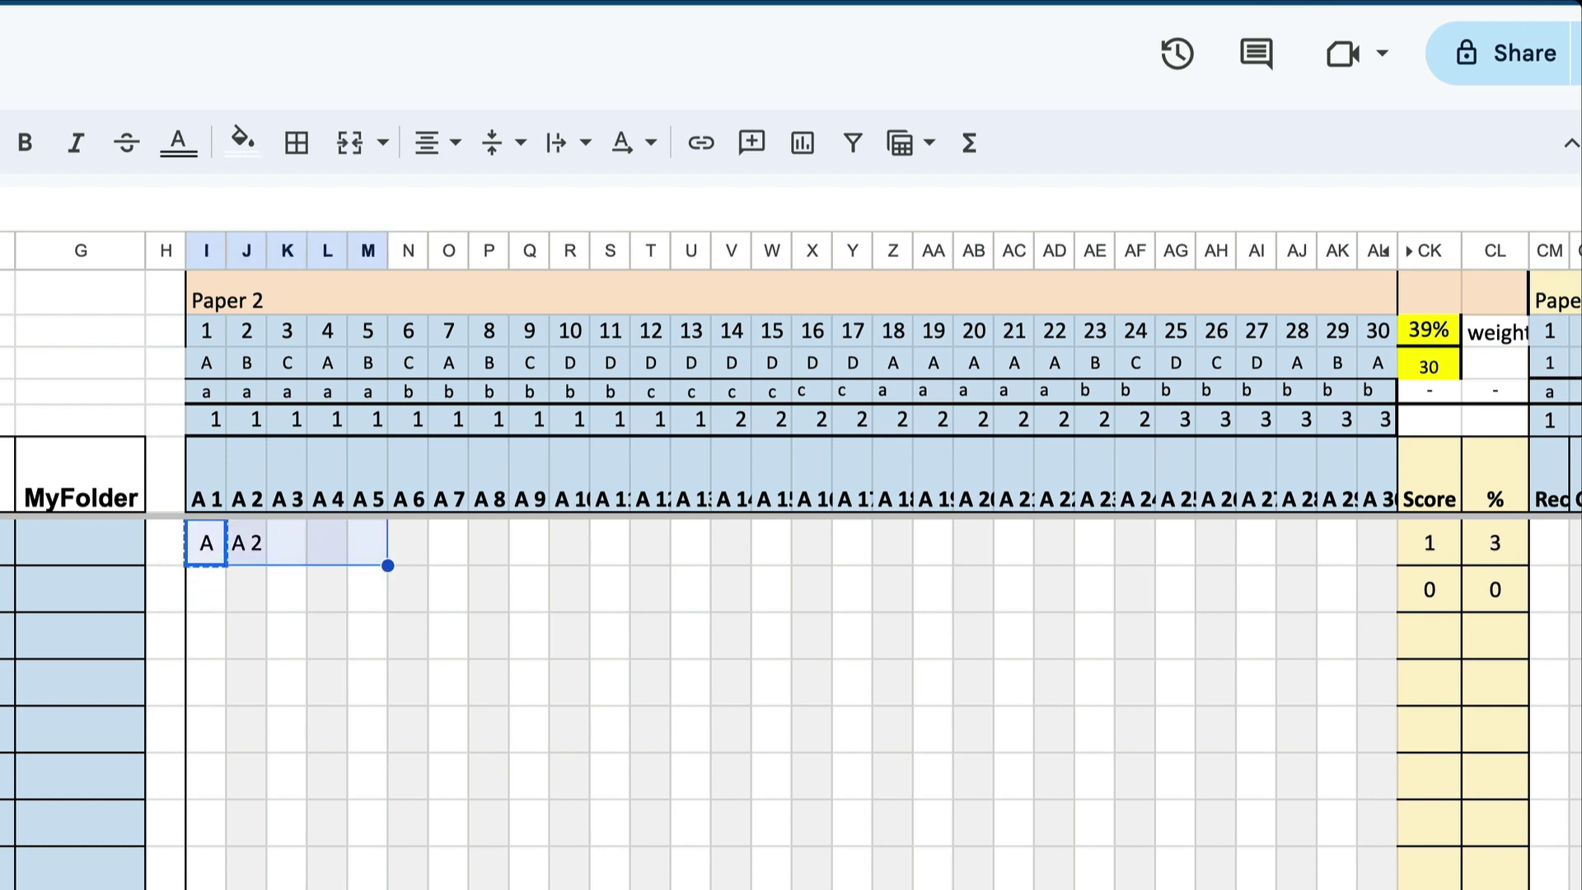
key(shift+Right)
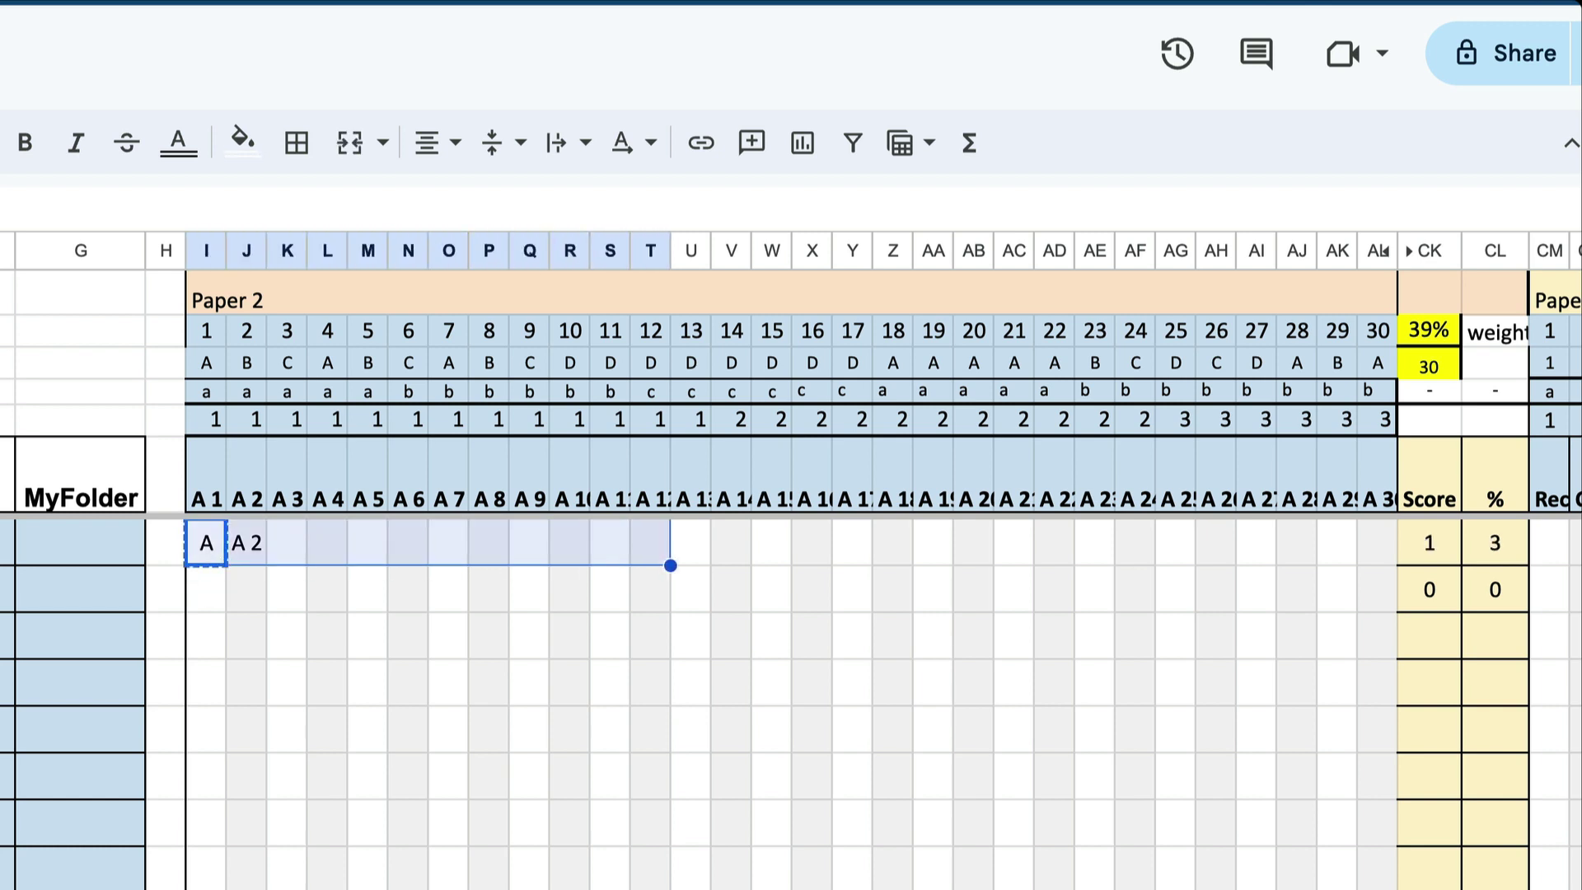
key(ctrl+v)
Enter the first student's Paper 2 answers: B for questions 13 to 21 and C for questions 22 to 26
click(246, 542)
click(327, 542)
click(488, 542)
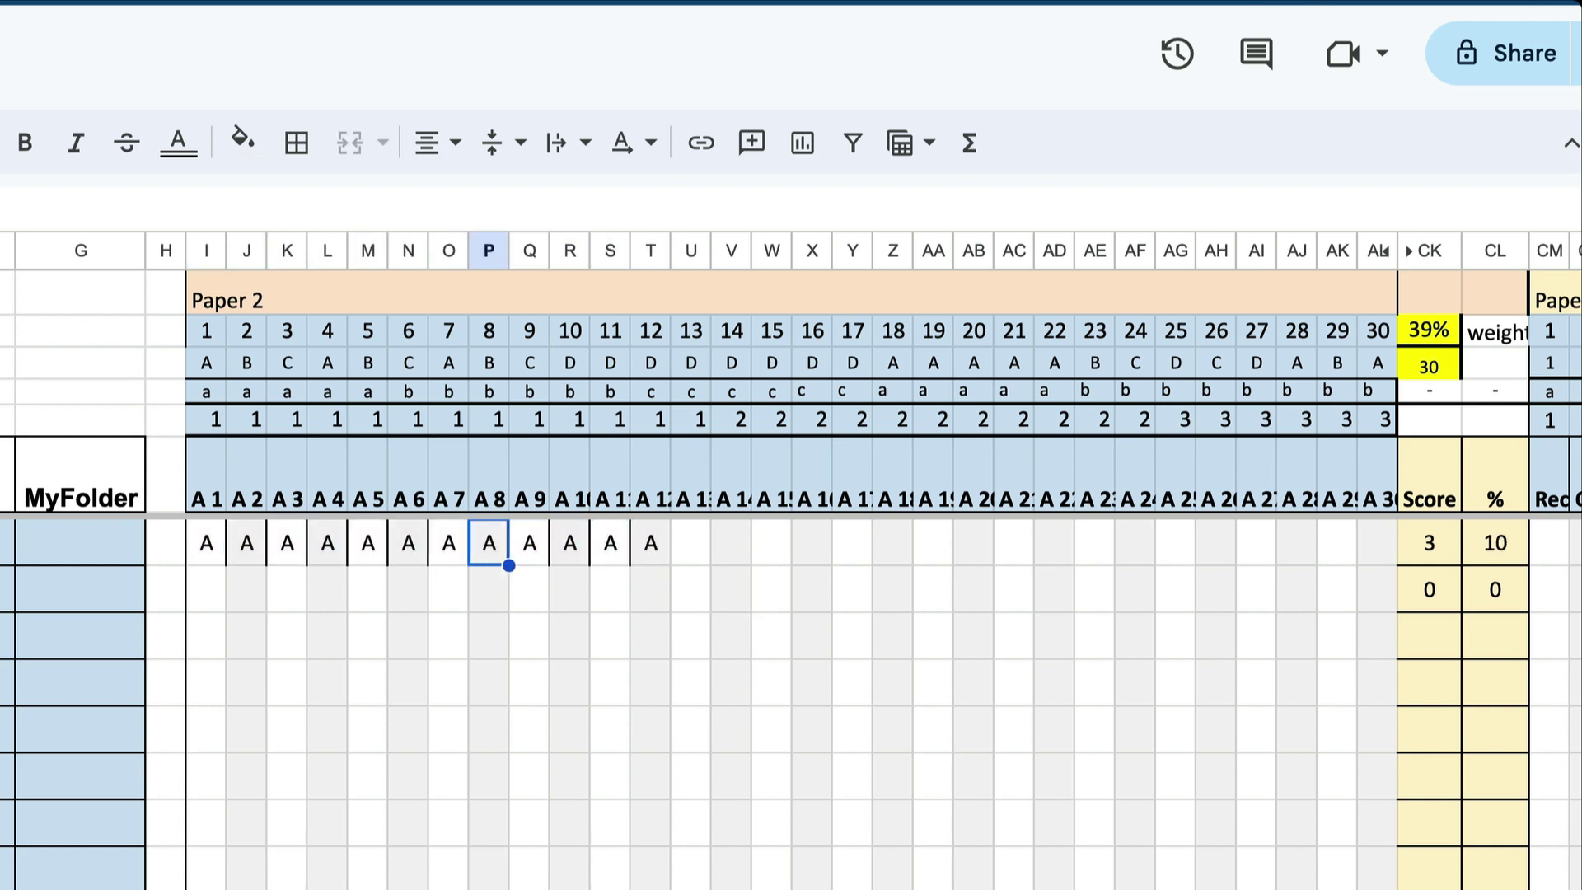
key(Right)
key(Right)
key(Right)
key(Right)
key(Right)
text(B	B	B)
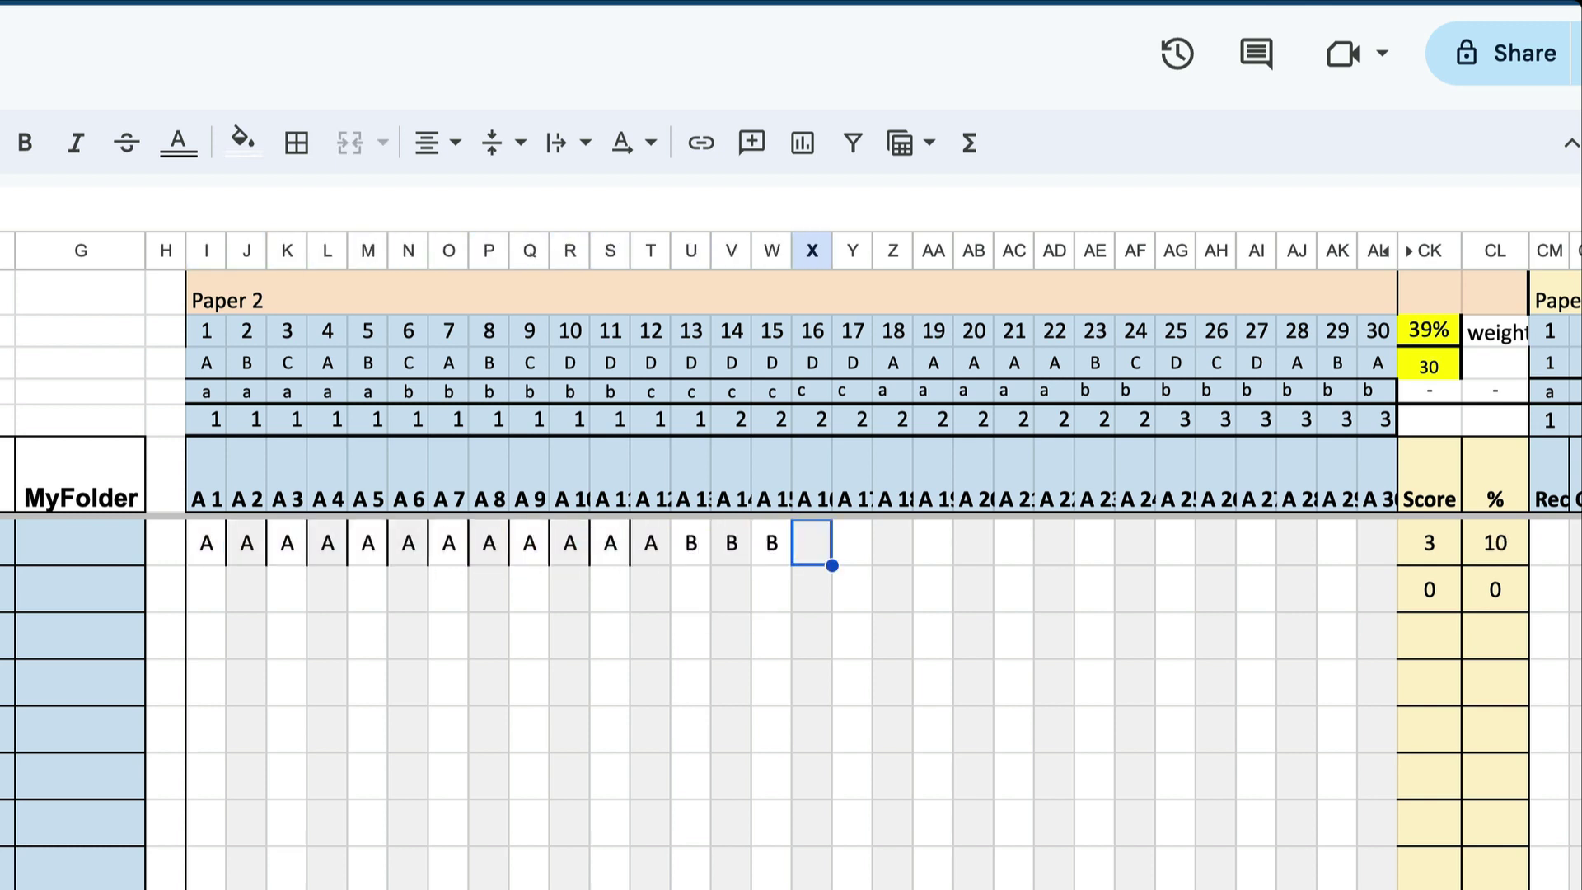
text(	B	B	B	B	B	B)
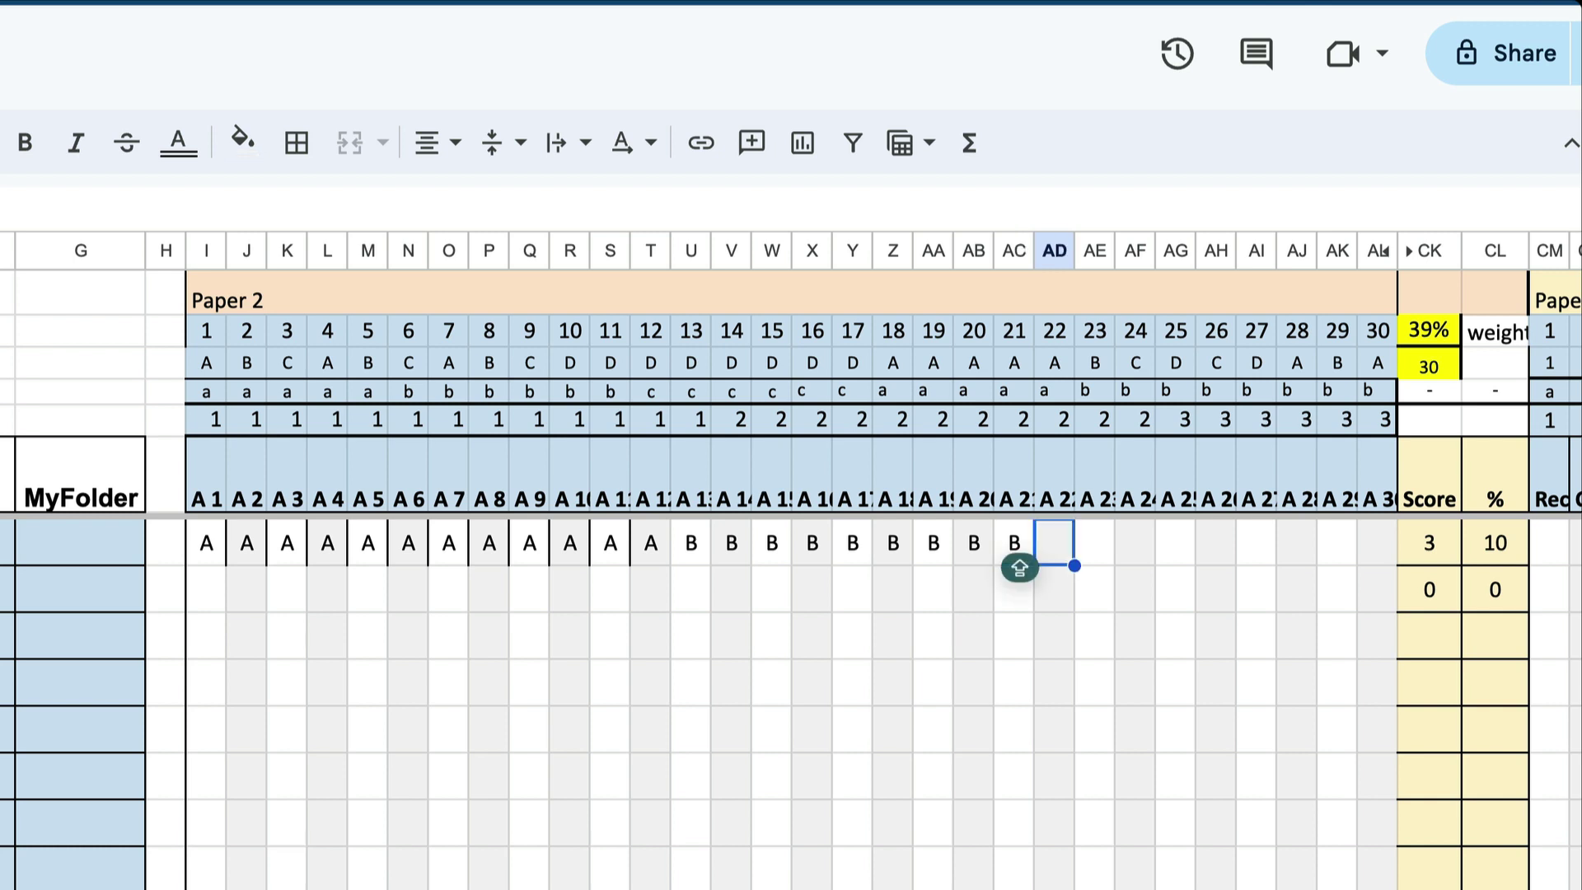
text(	C	C	C	C	C	)
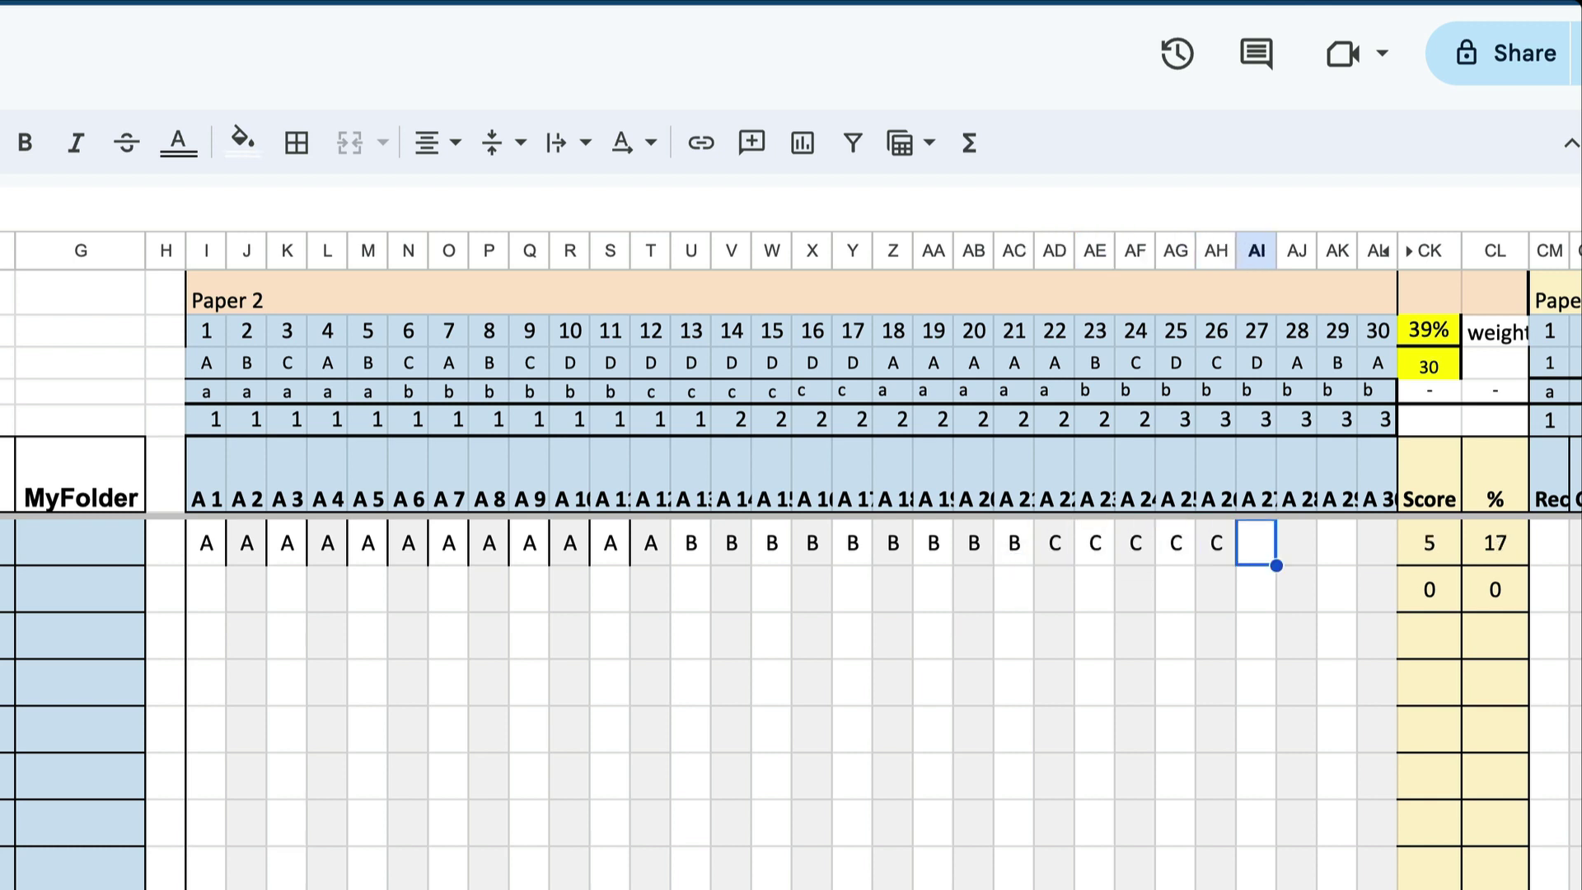
Enter the first student's remaining Paper 2 answers: D for questions 27, 29 and 30, and A for question 28
text(D		D	D)
key(shift+Tab)
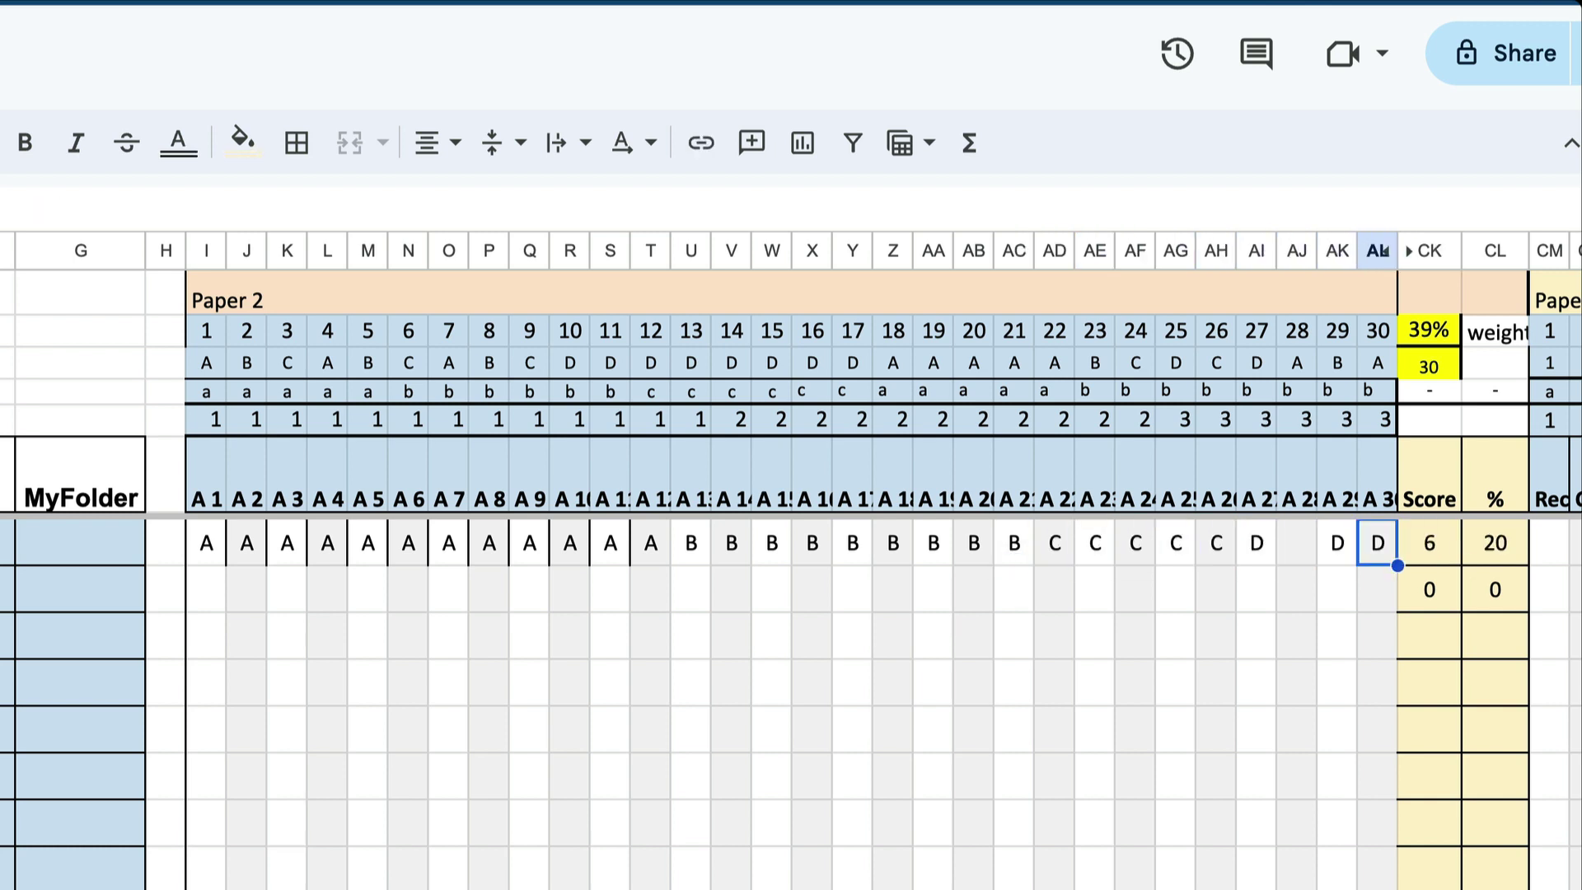
key(shift+Tab)
key(shift+Tab)
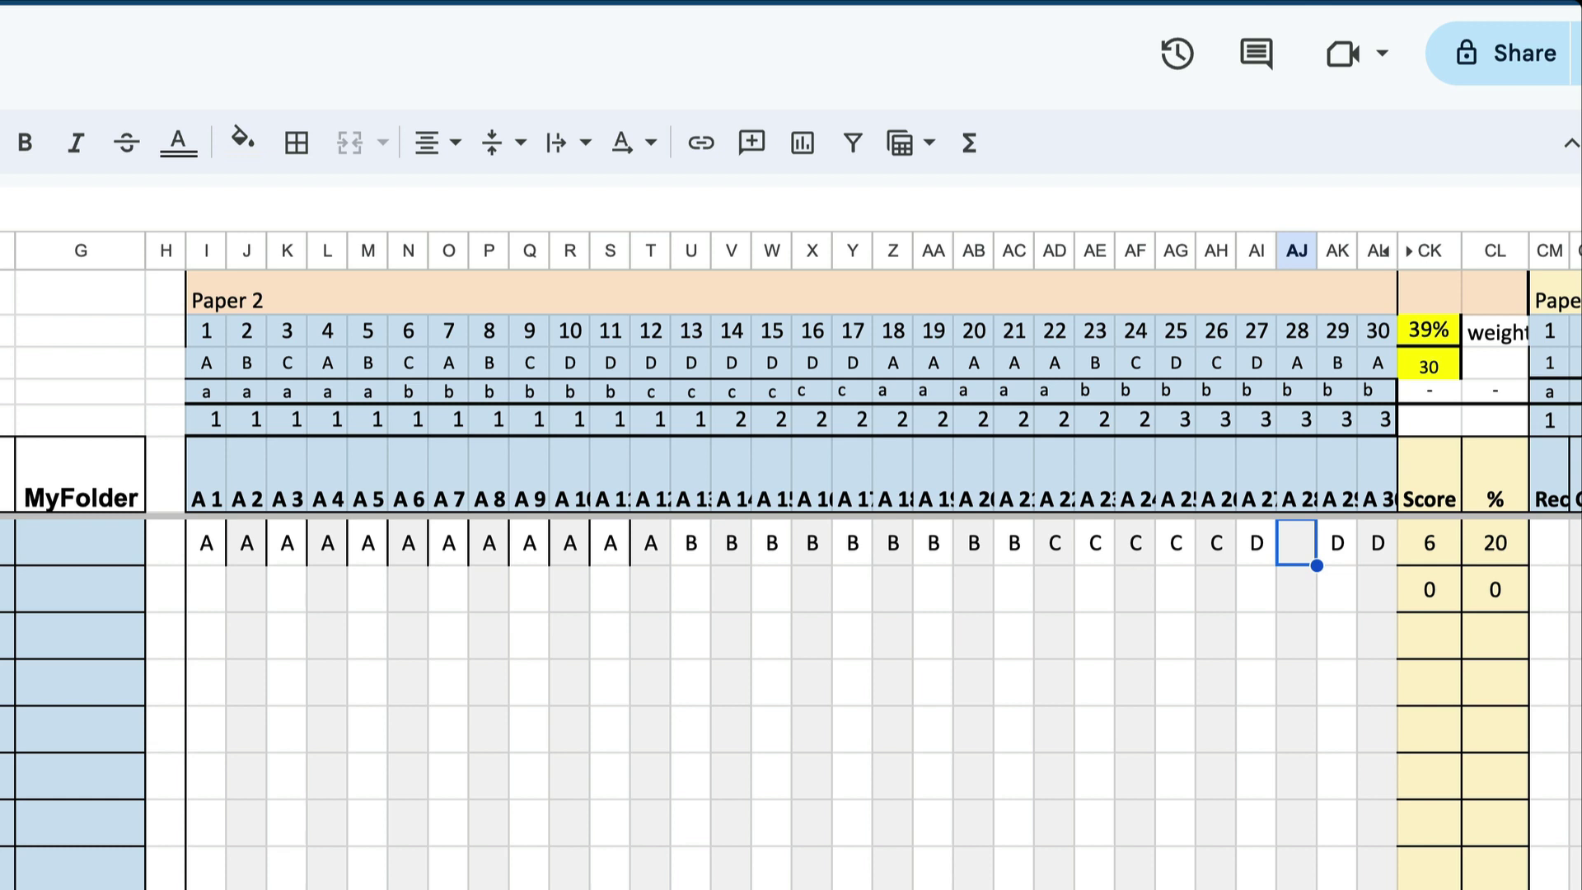
text(A)
key(Delete)
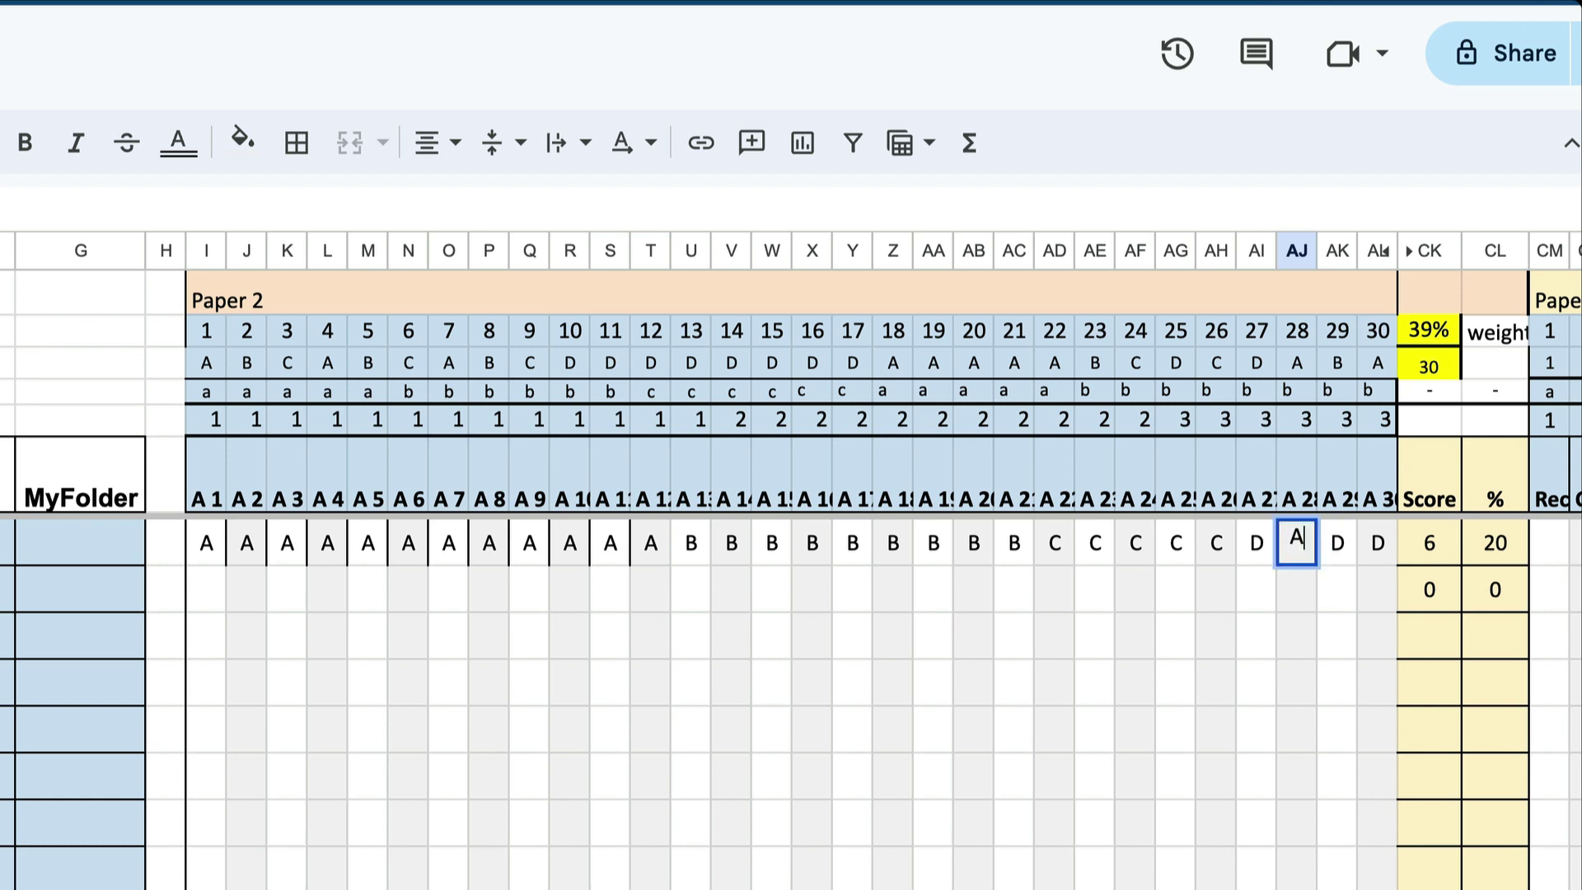
key(Return)
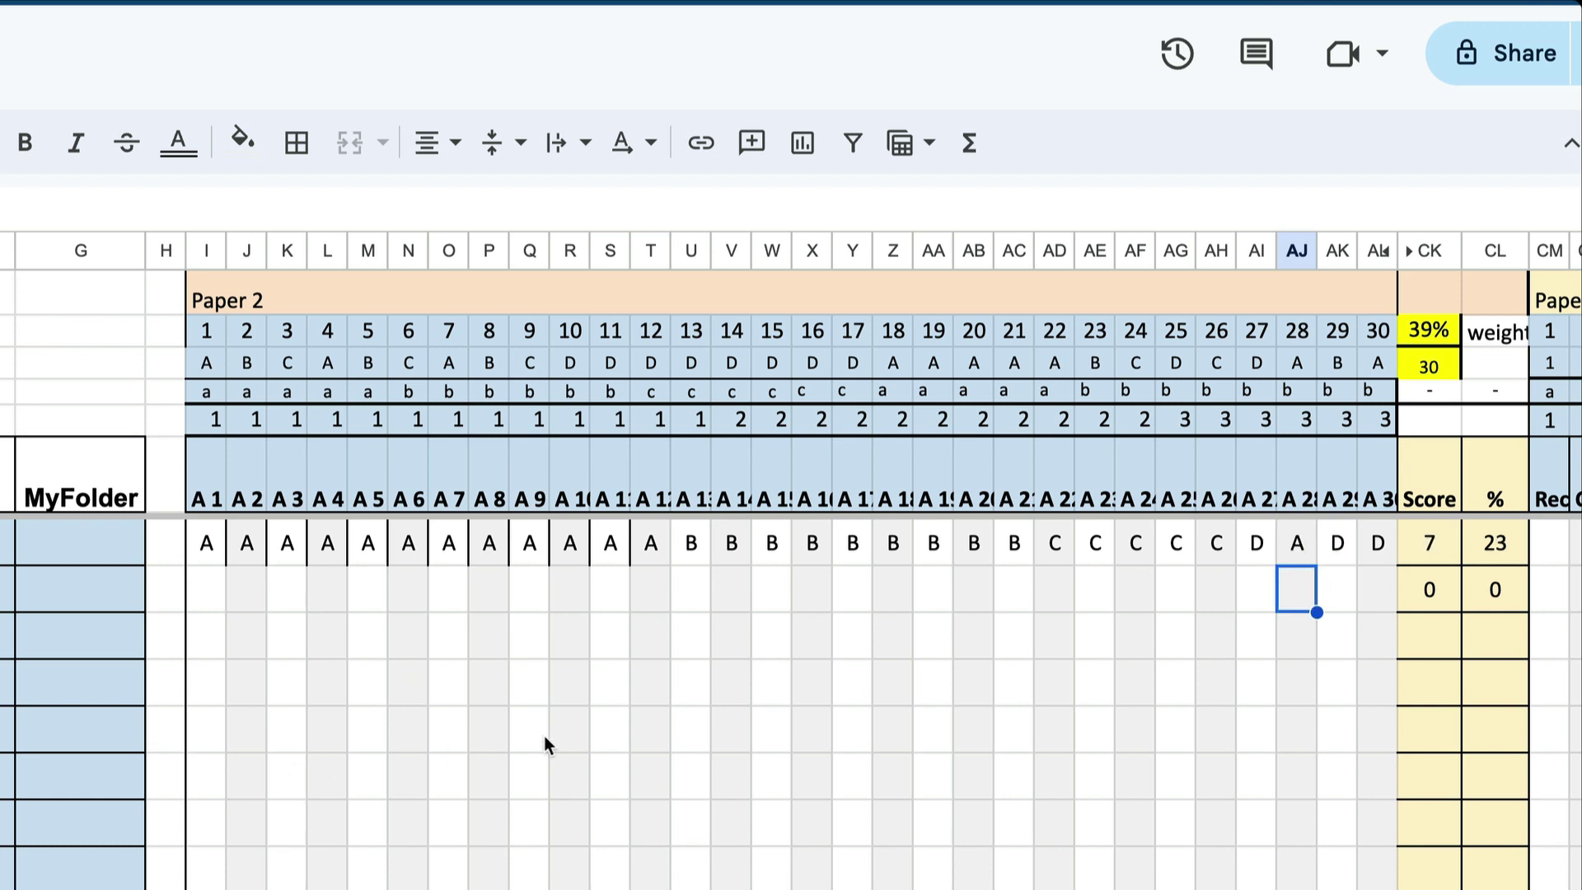
Enter the first student's Paper 4 marks: 1 for each of questions 1 to 8 and 2 for question 9
scroll(544, 742, right, 10)
click(417, 544)
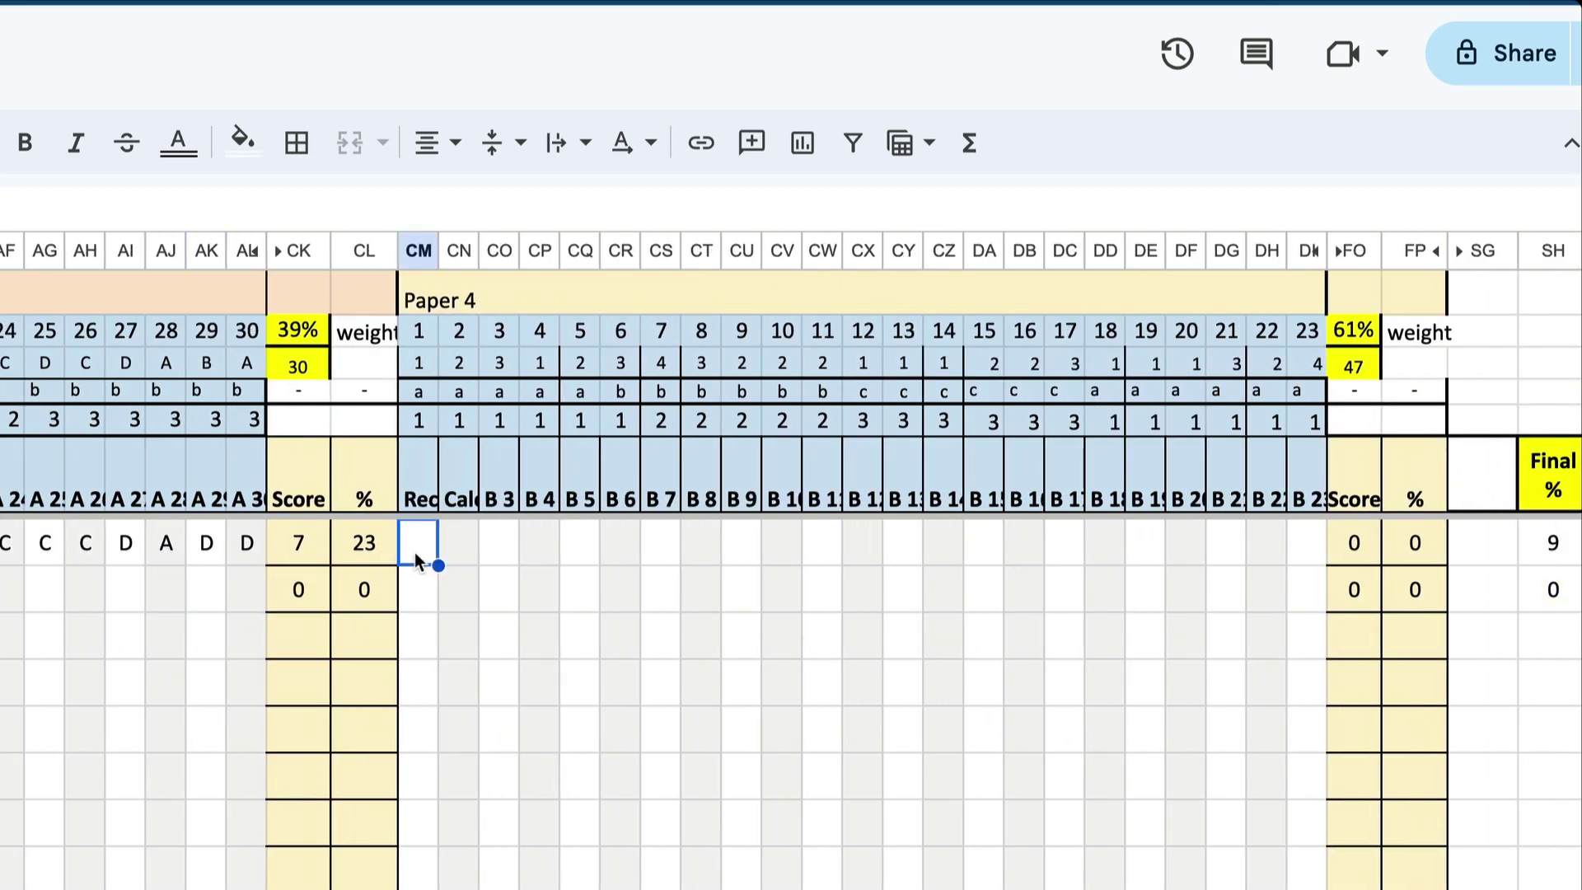
text(1	1	1	1	1	1	1)
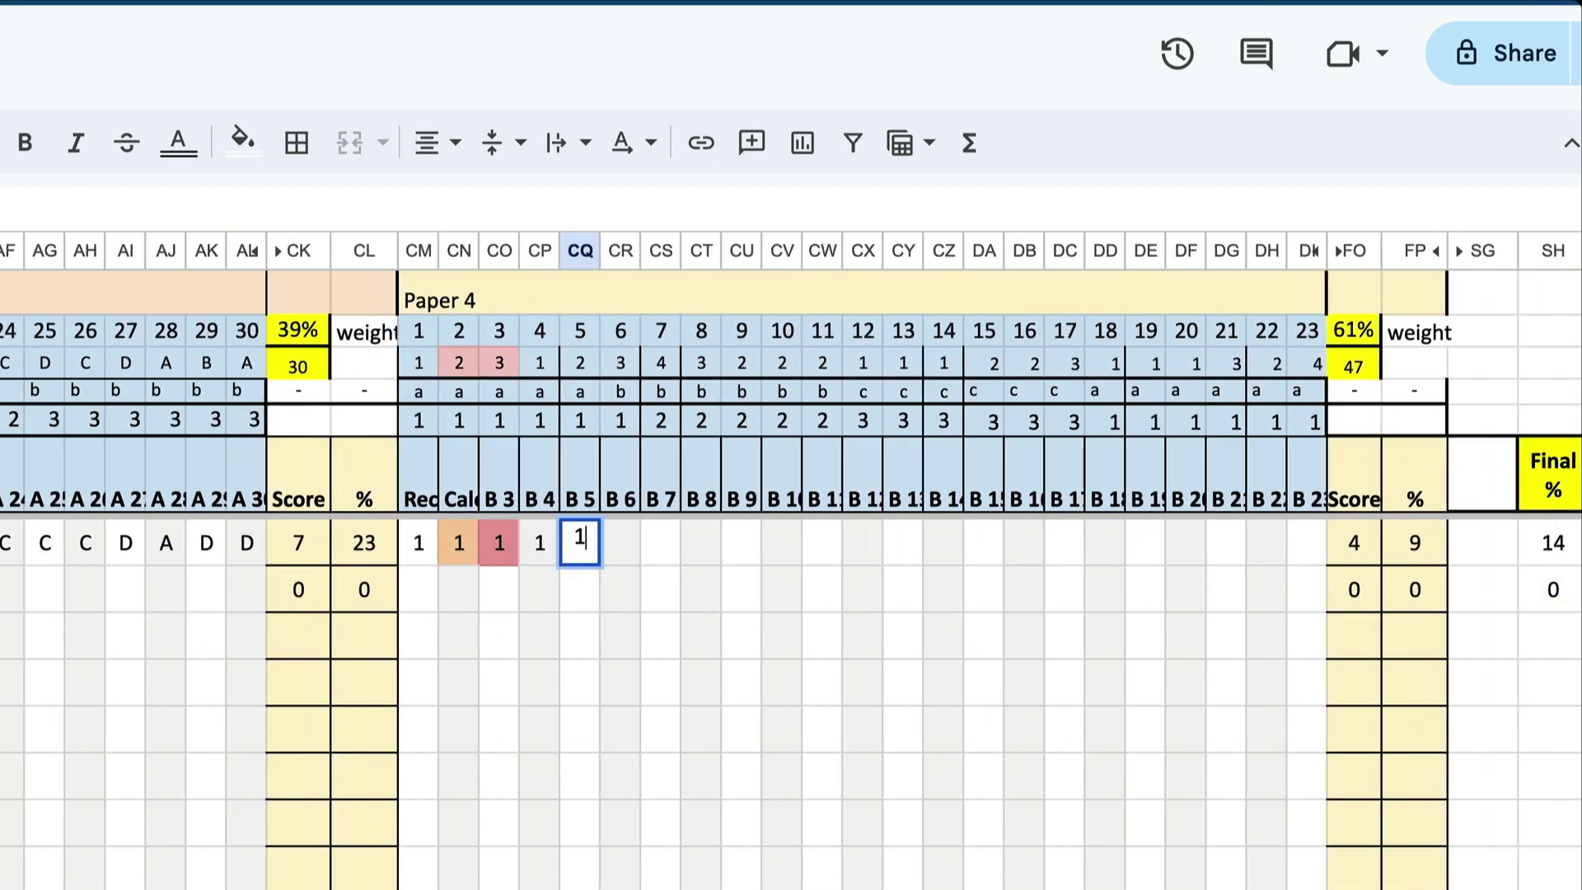
key(Tab)
text(1)
key(Tab)
text(2)
key(Tab)
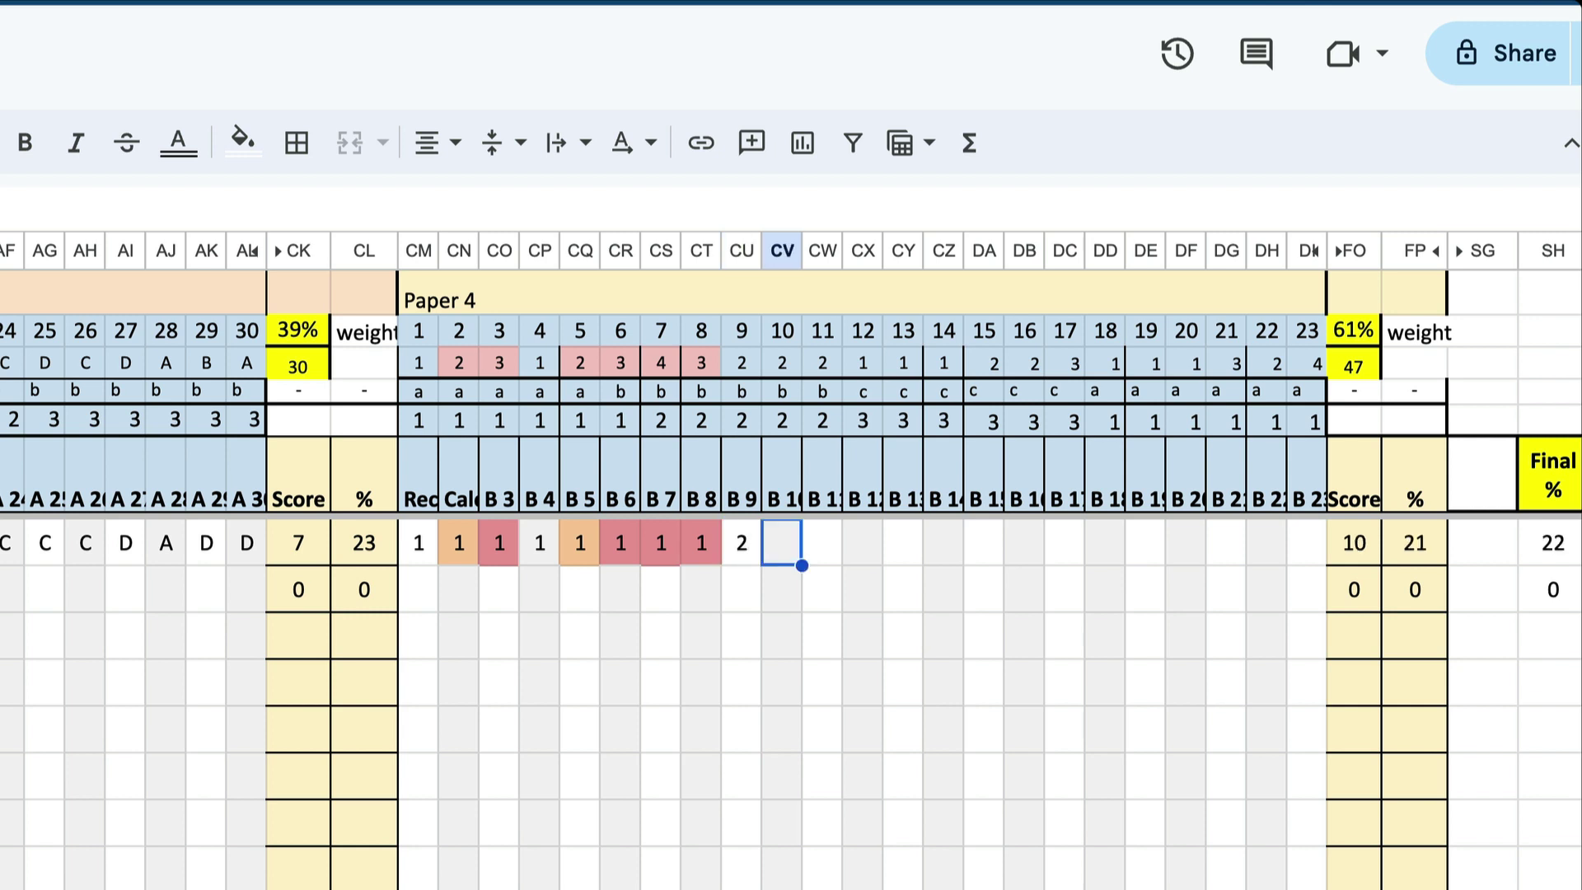
Enter the first student's Paper 4 marks: 2 for questions 10 and 11, and 1 for question 12
text(2)
key(Tab)
text(2)
key(Tab)
text(2)
key(Tab)
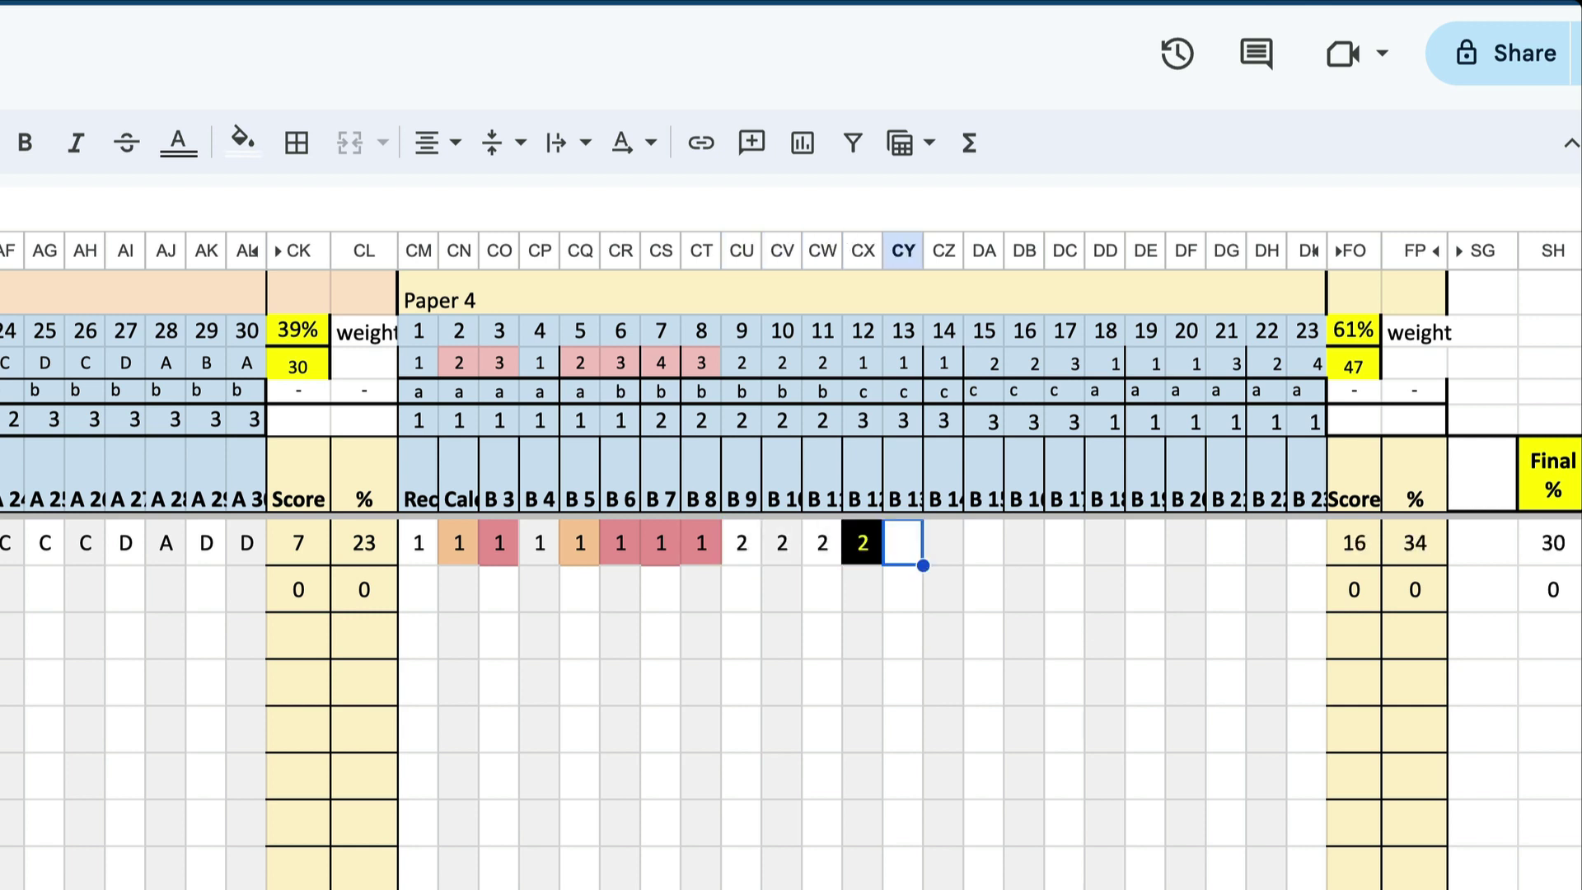
key(Left)
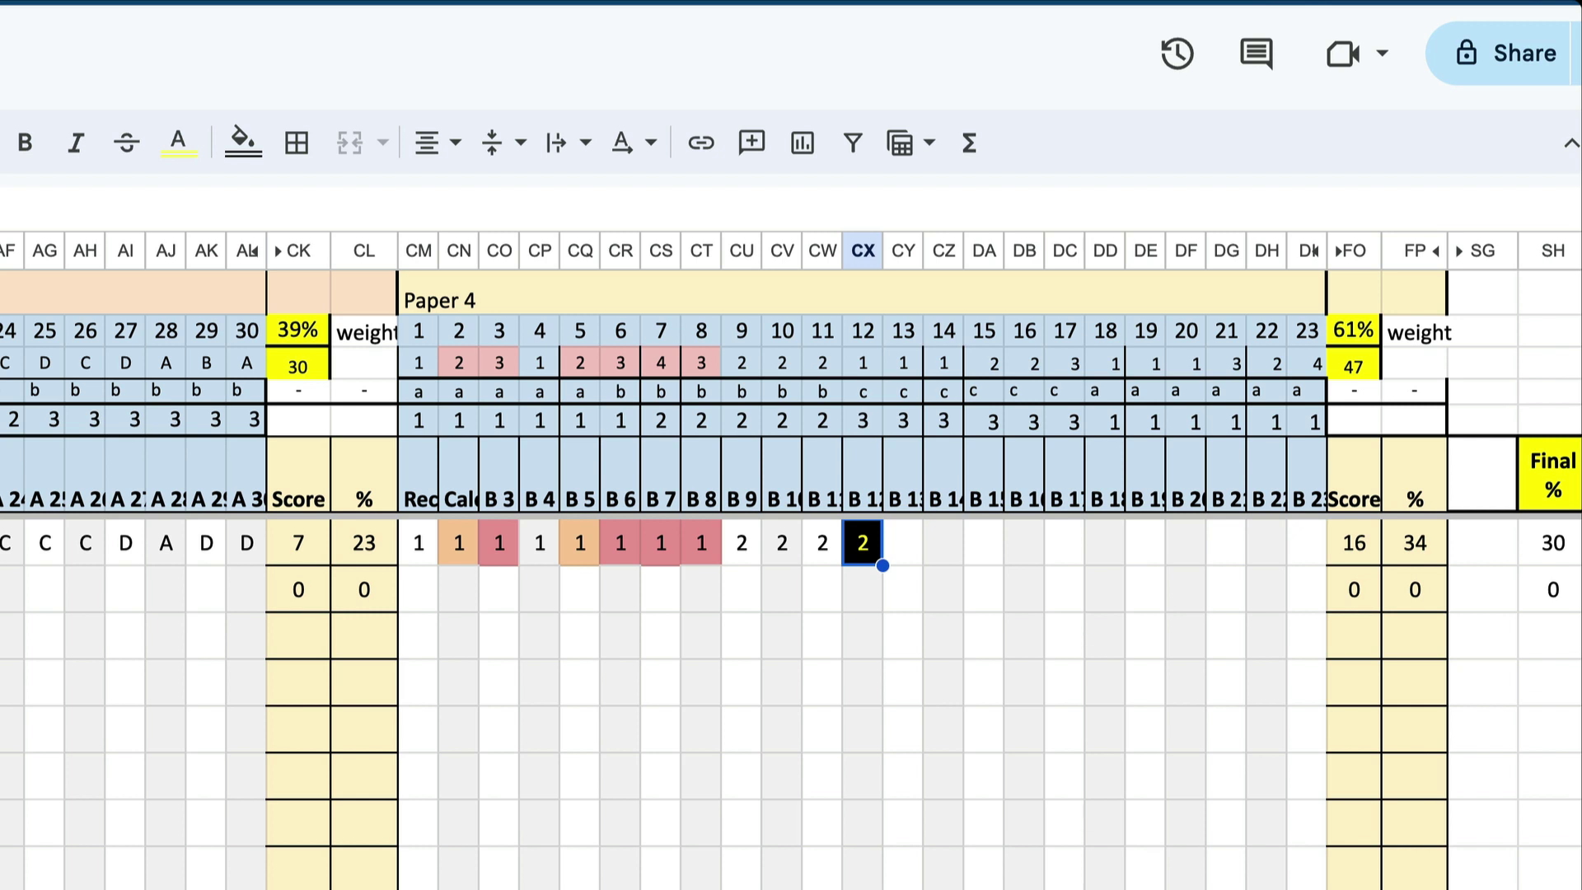
text(1)
key(Tab)
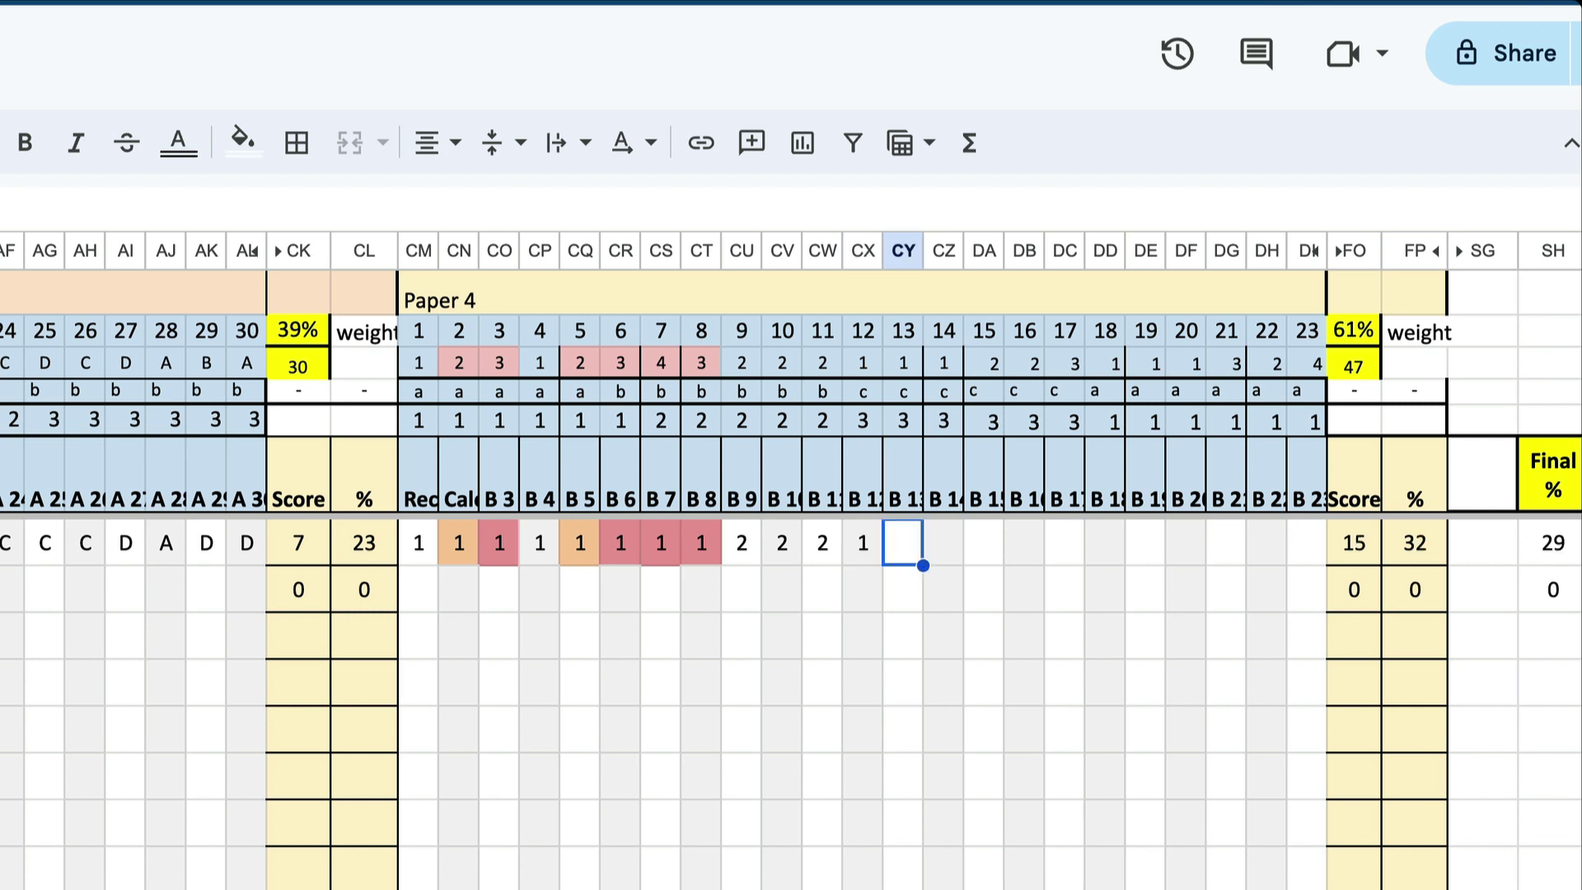
Enter X for the first student's Paper 4 question 13, 1 for questions 14 to 16, and 2 for question 17
text(x)
key(Tab)
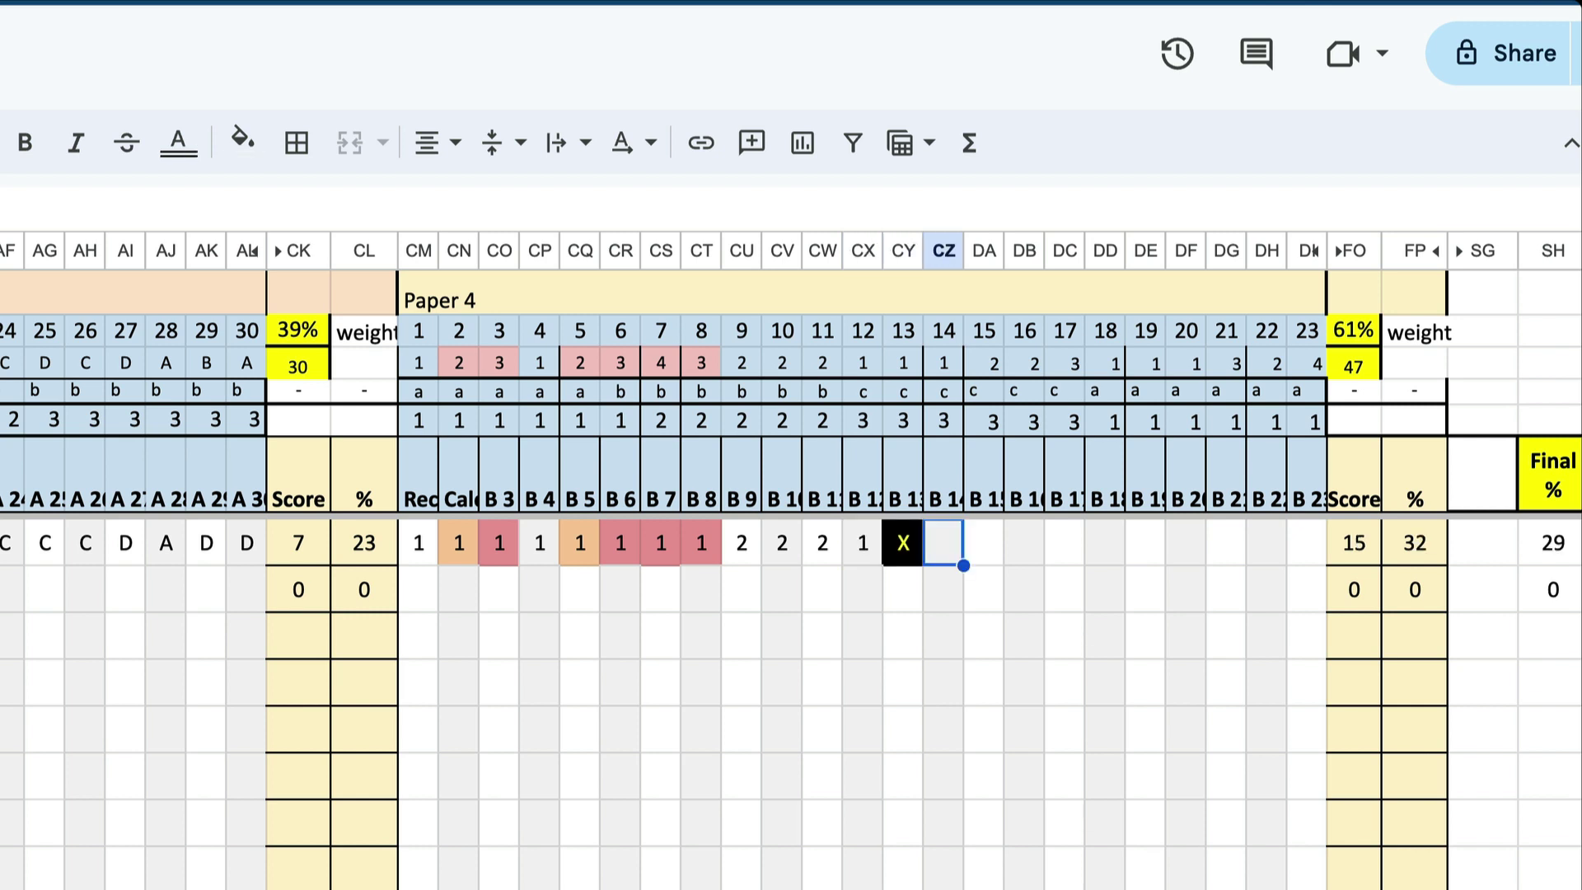
text(1)
key(Tab)
text(1)
key(Tab)
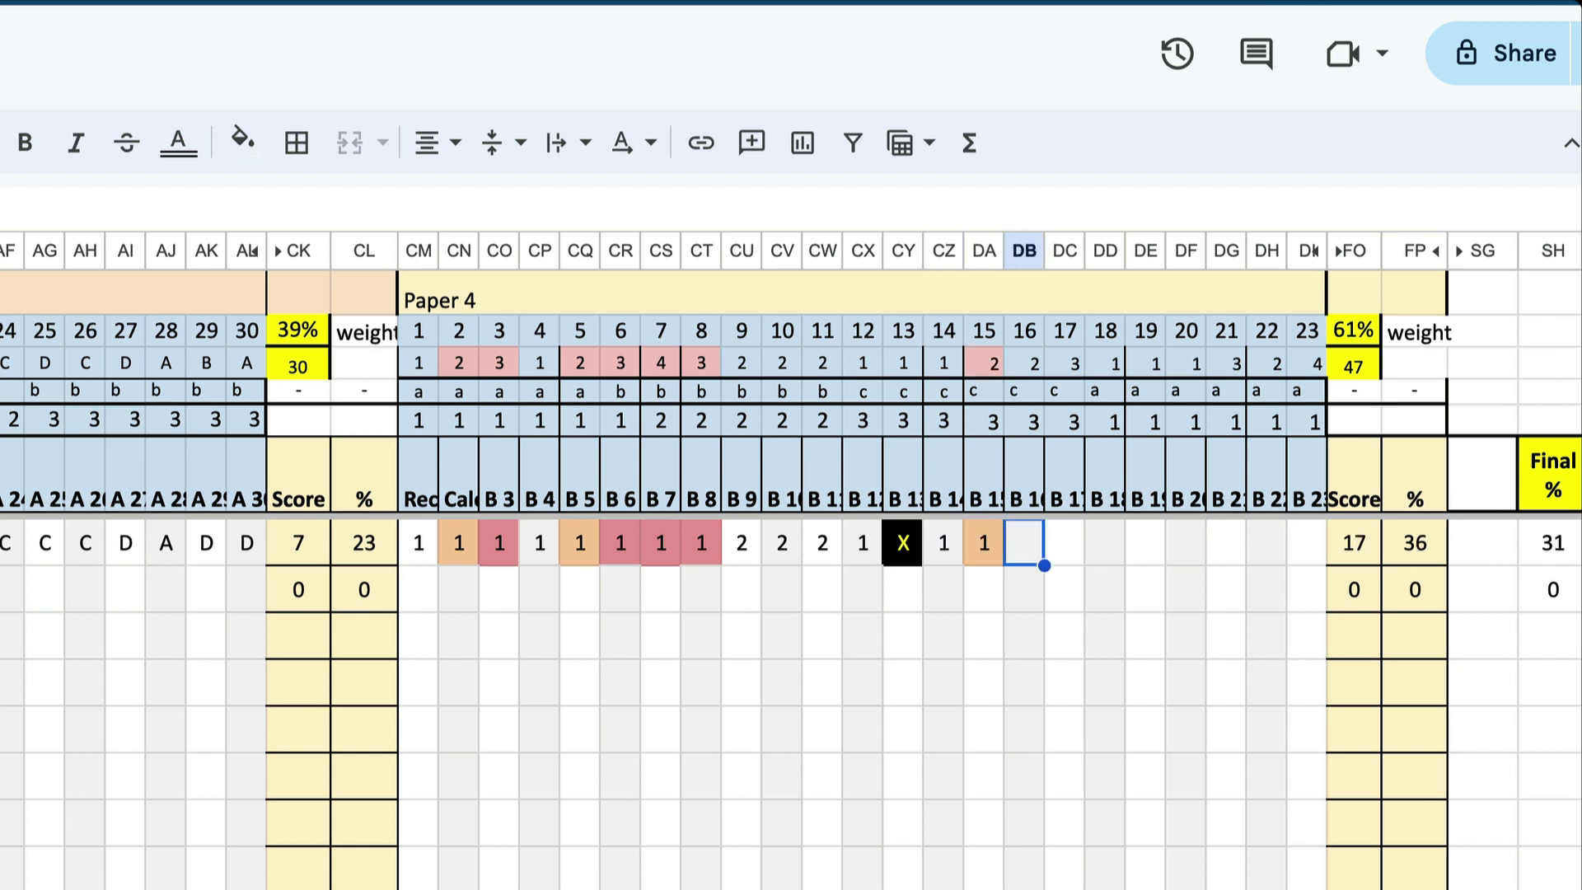
text(1)
key(Tab)
text(2)
key(Tab)
Enter a mark of 1 for each of the first student's Paper 4 questions 18 to 23
text(2)
key(Tab)
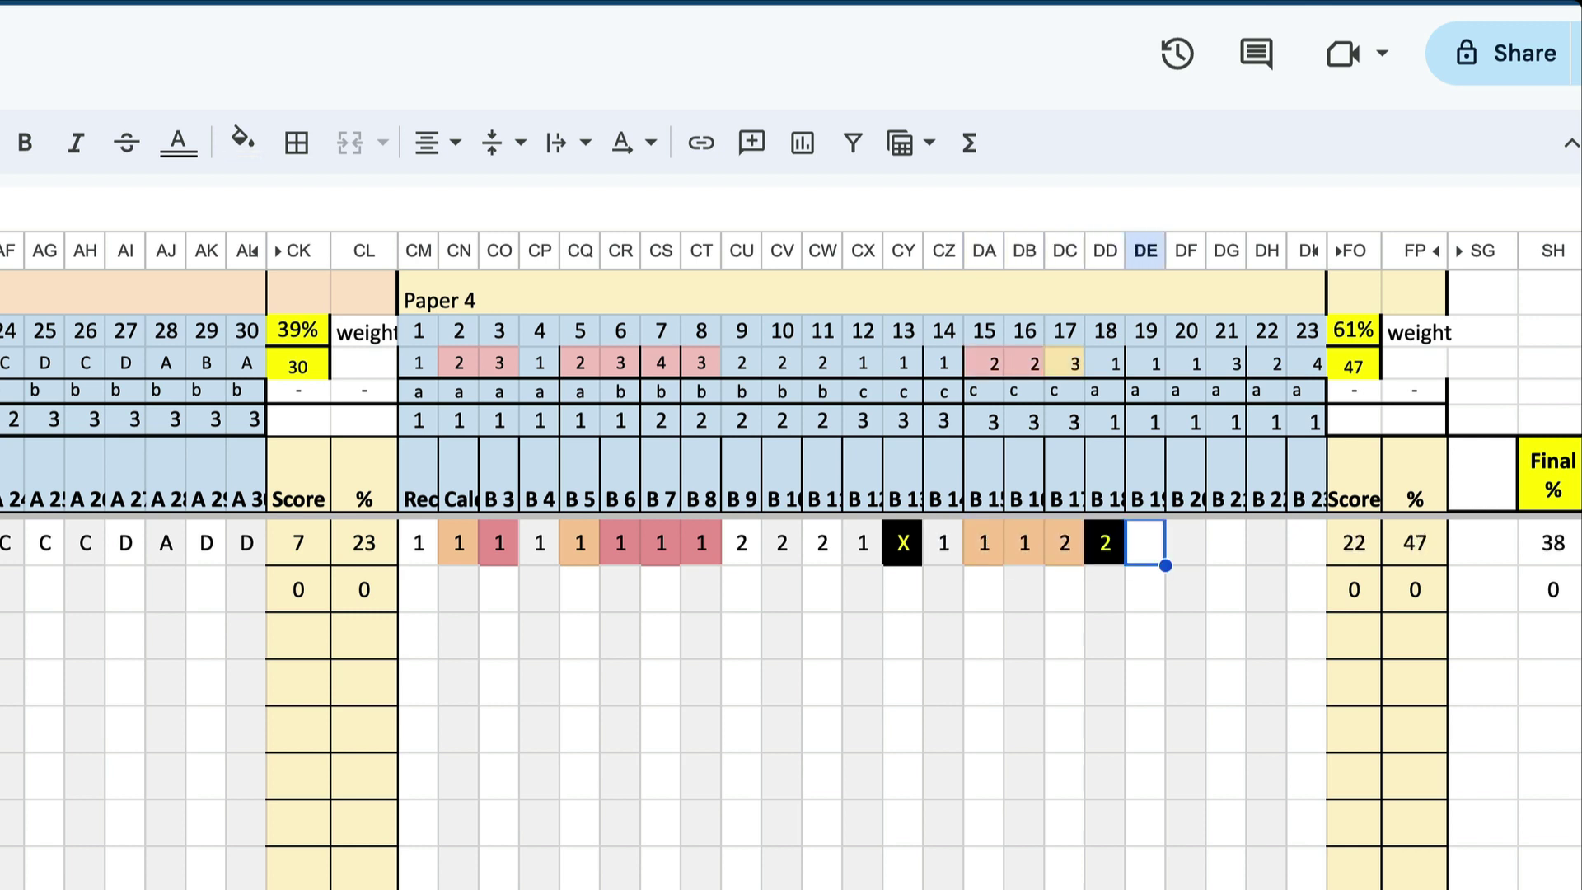
text(2)
key(Tab)
text(2)
key(shift+Tab)
key(shift+Tab)
text(1)
key(Tab)
text(1)
key(Tab)
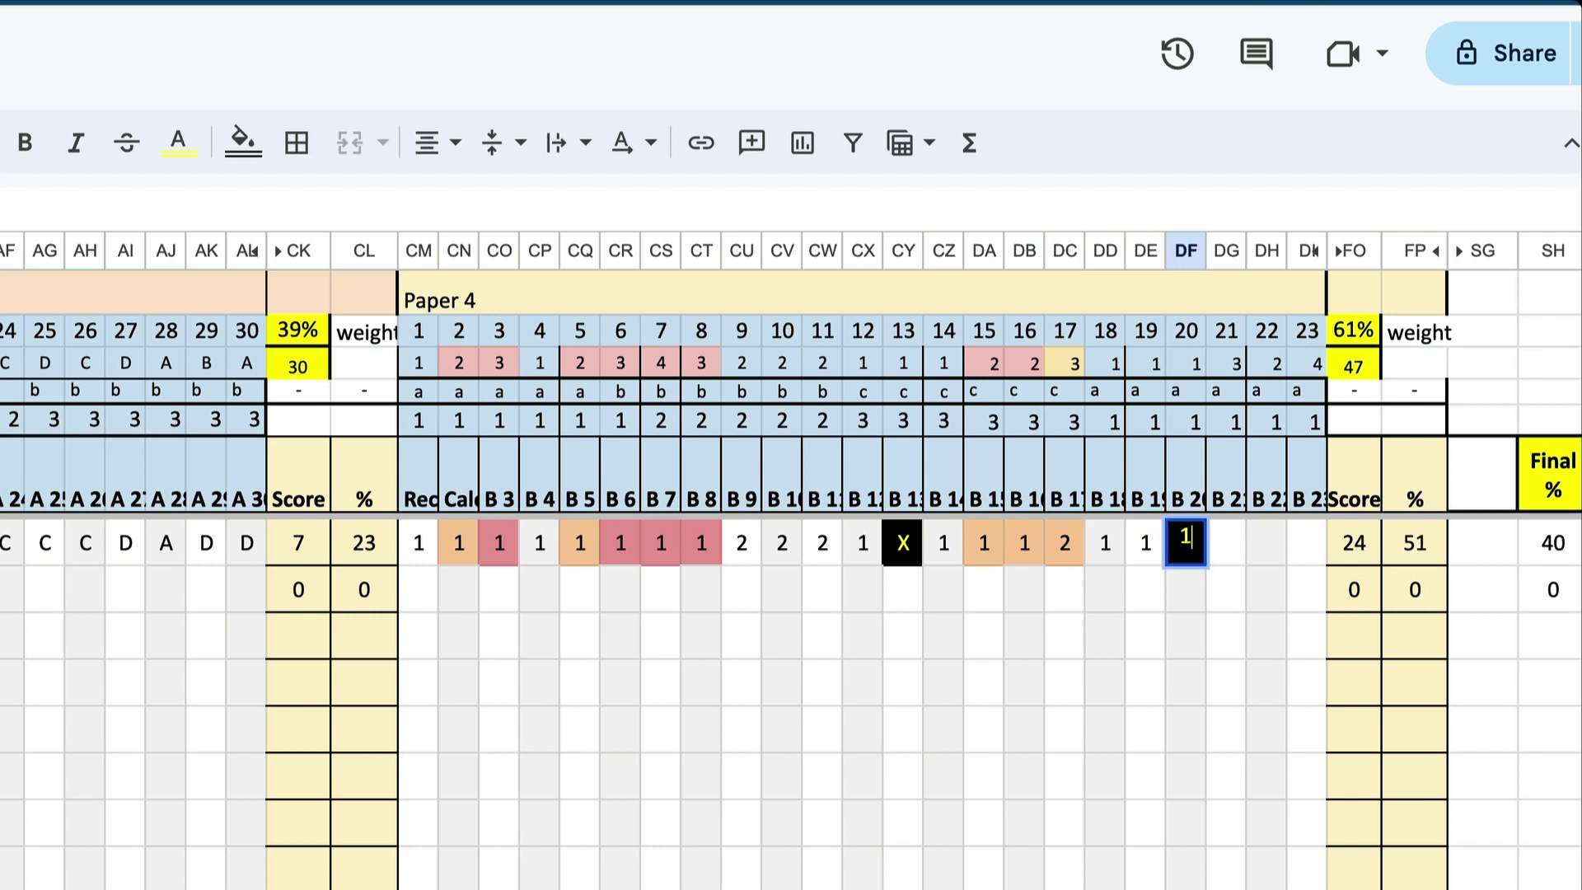
text(1	1	1	1)
key(shift+Tab)
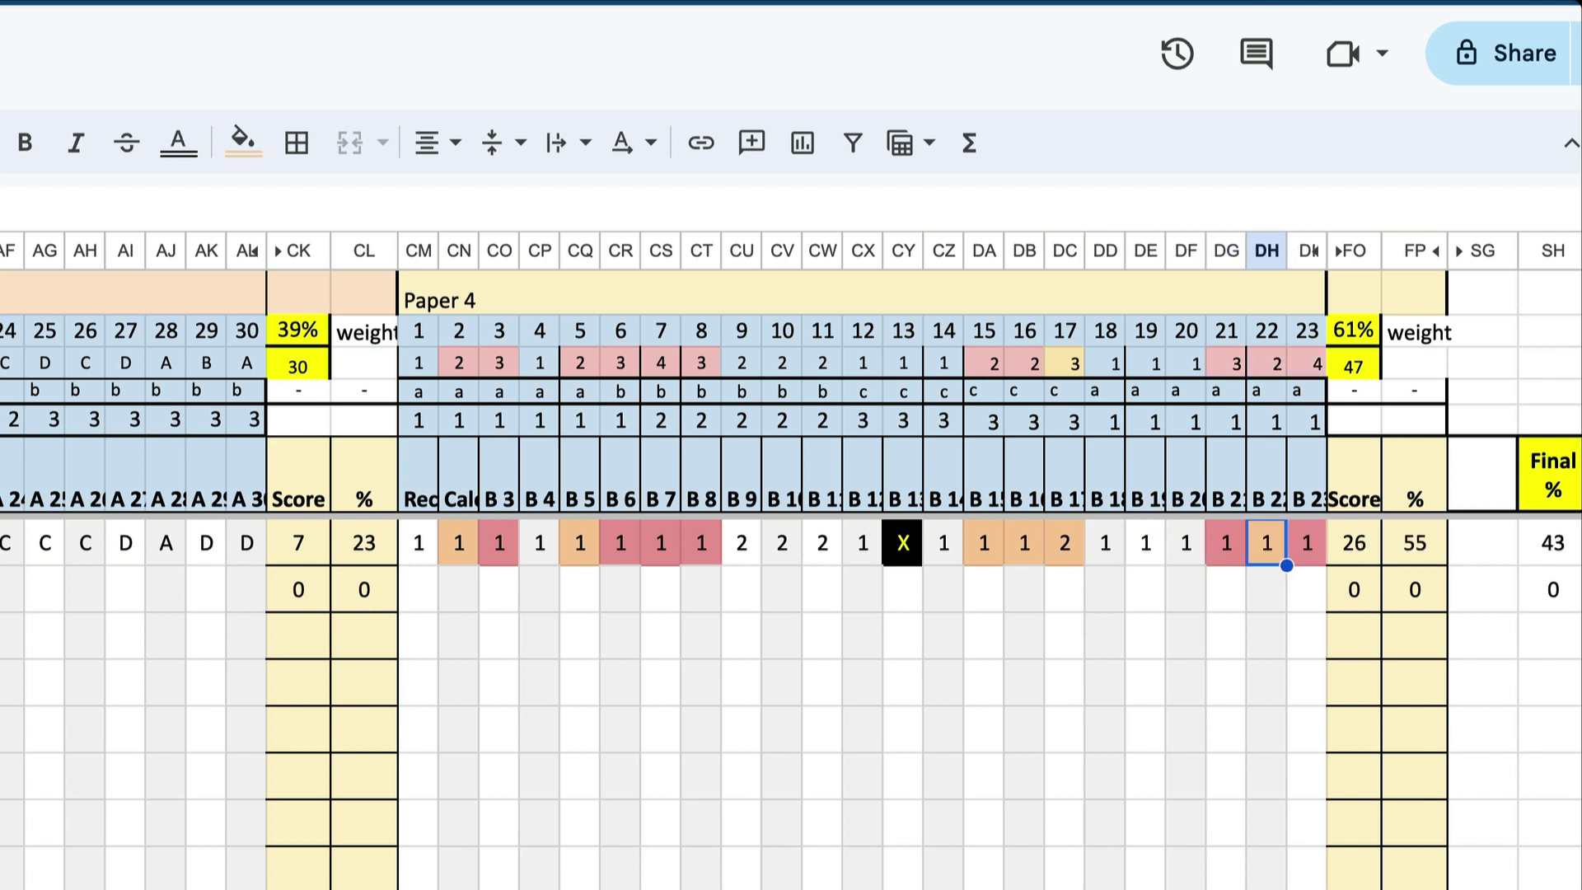
Examine the first student's final percentage, grade and topic scores, the question averages below the student rows, and the class columns
scroll(592, 656, right, 5)
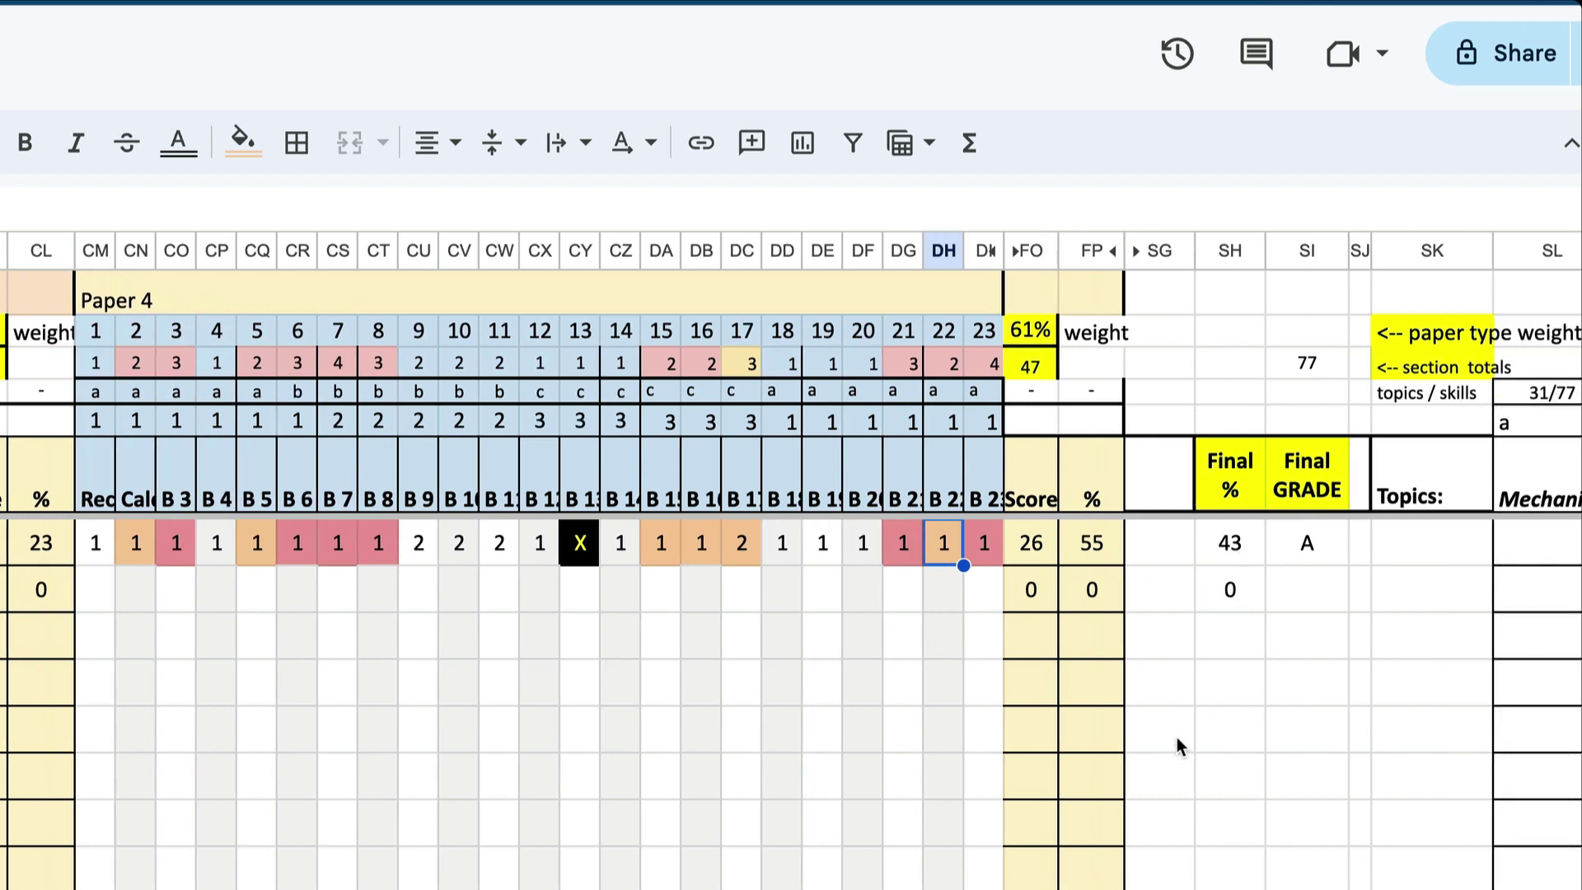
scroll(1177, 739, right, 6)
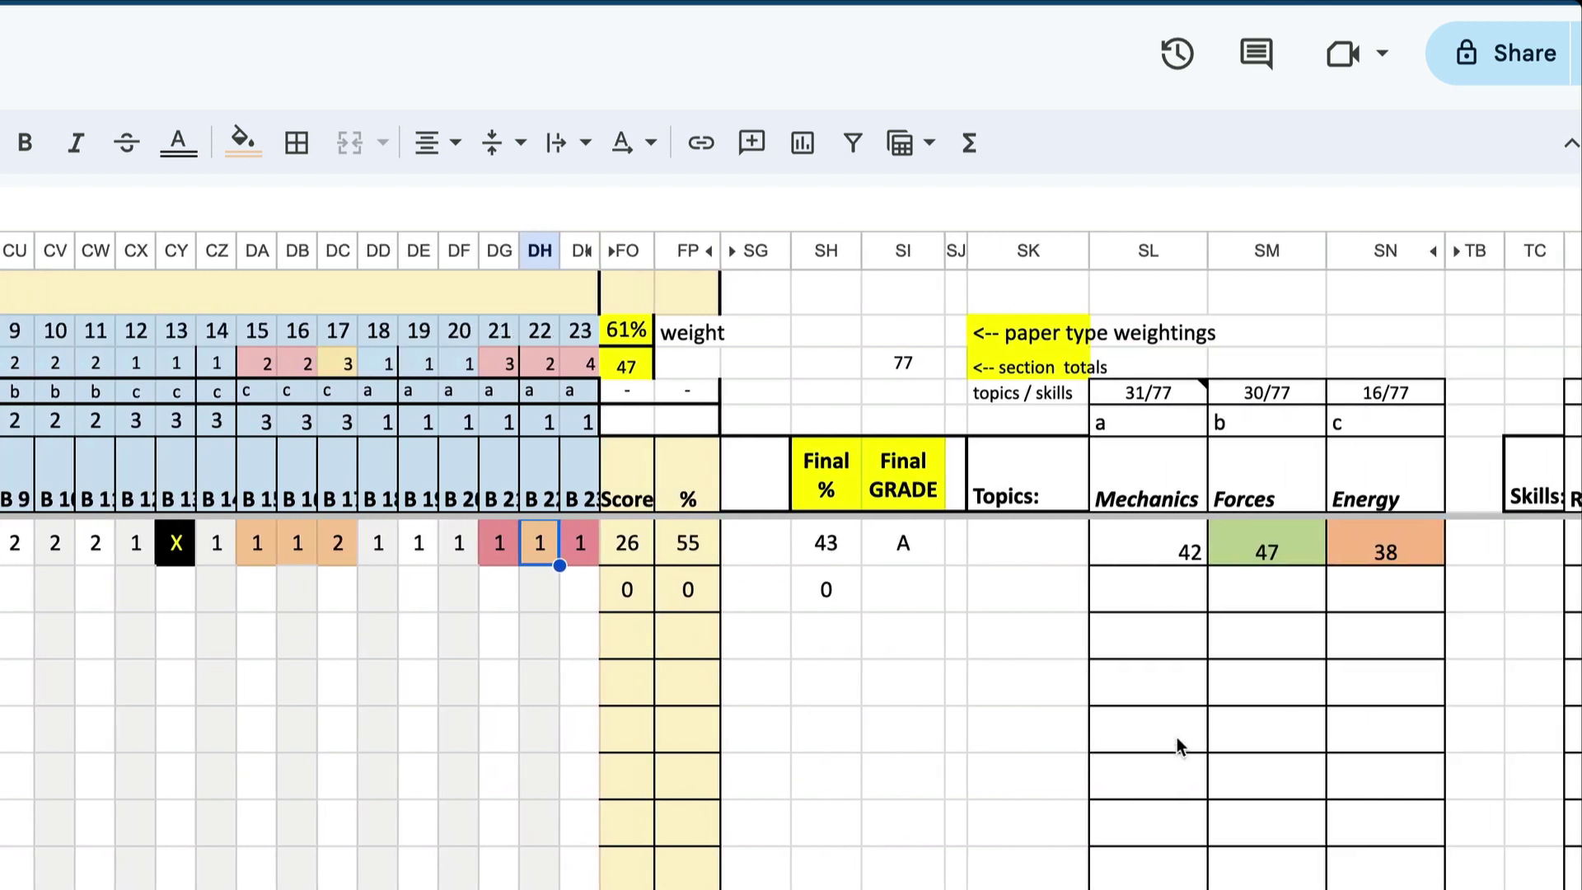
scroll(1176, 736, right, 10)
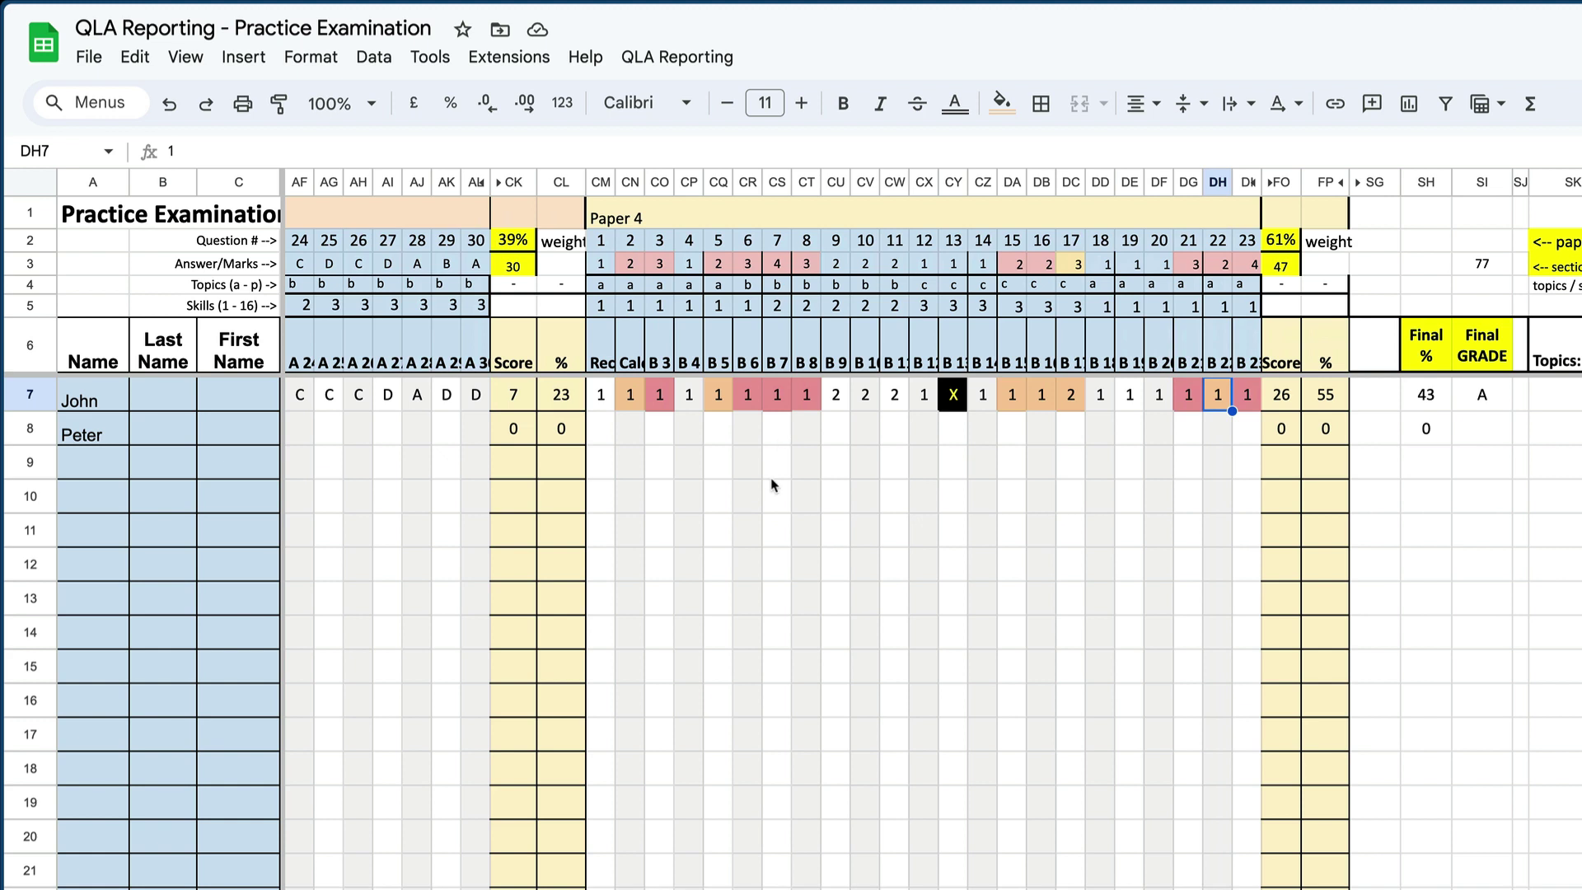
scroll(765, 604, down, 10)
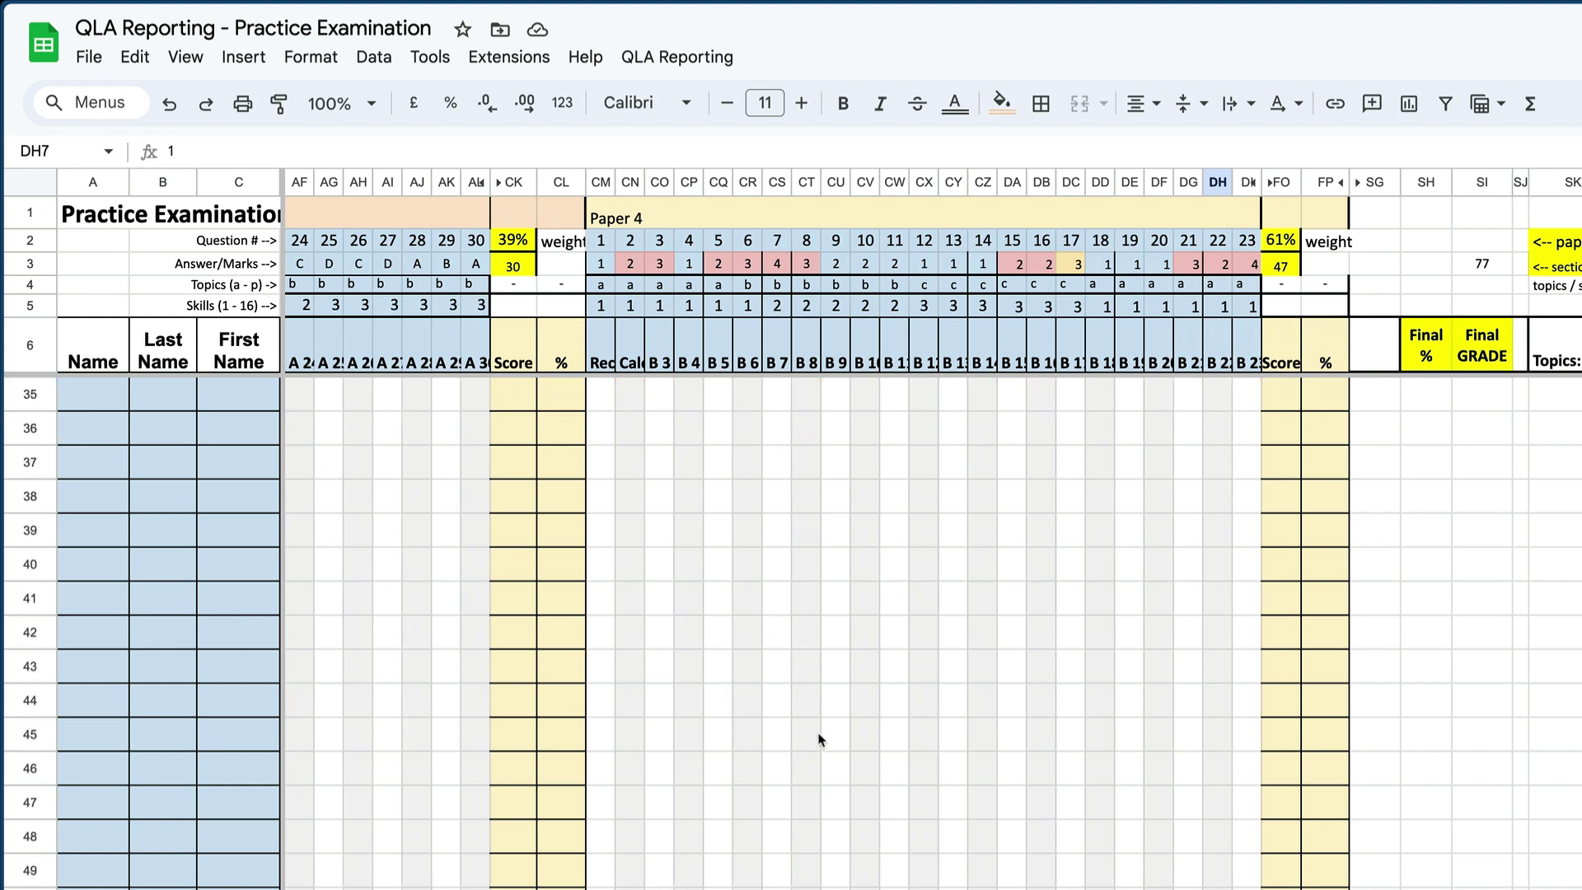
scroll(820, 739, down, 20)
scroll(820, 739, down, 10)
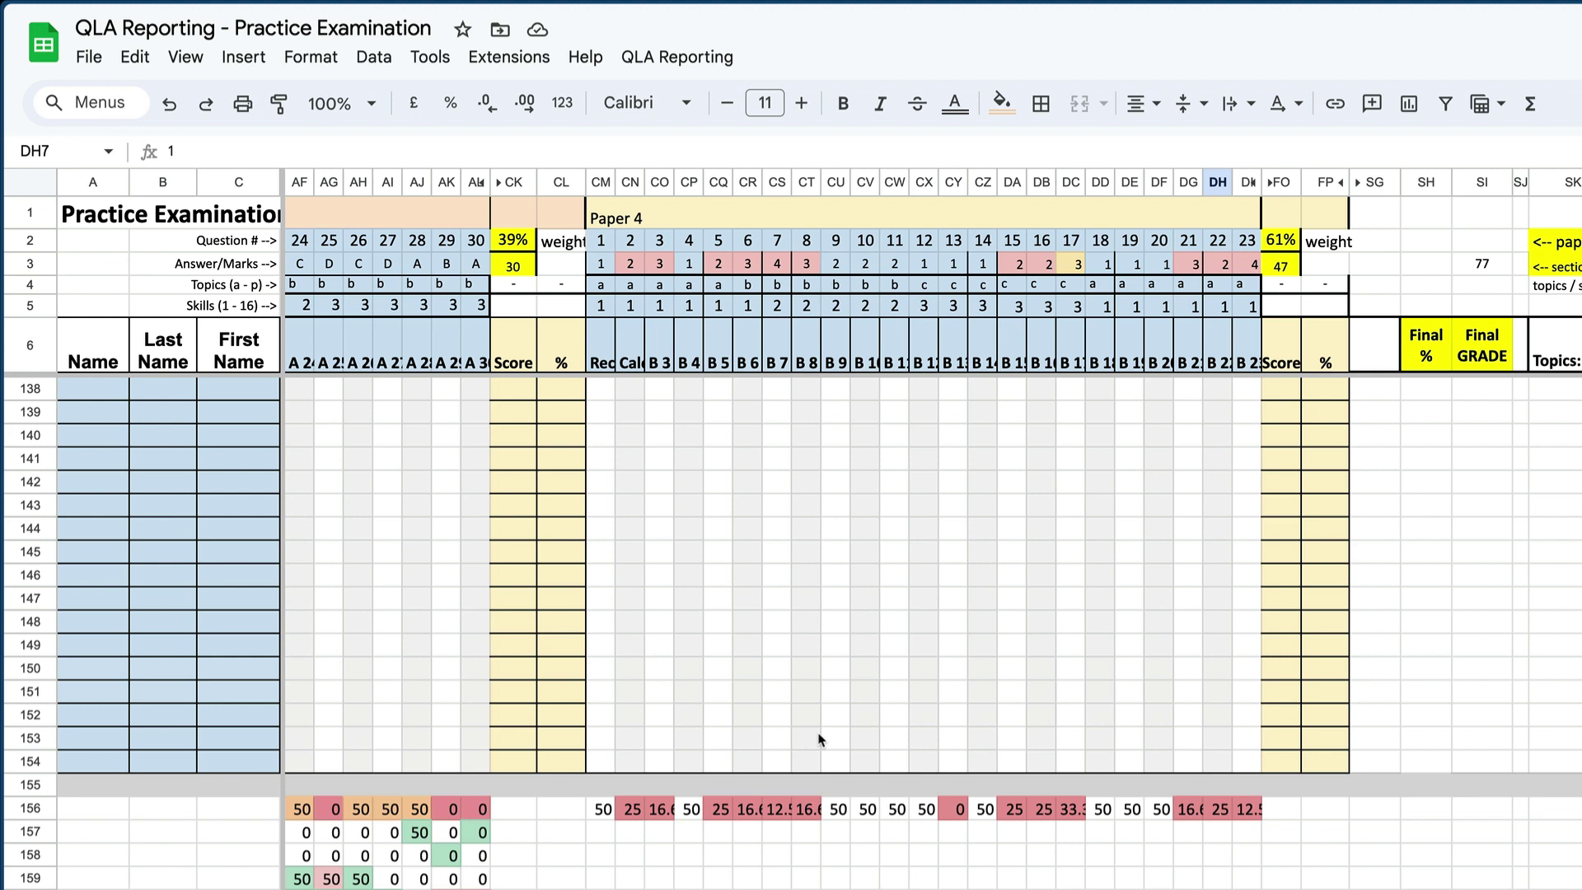
scroll(851, 708, up, 20)
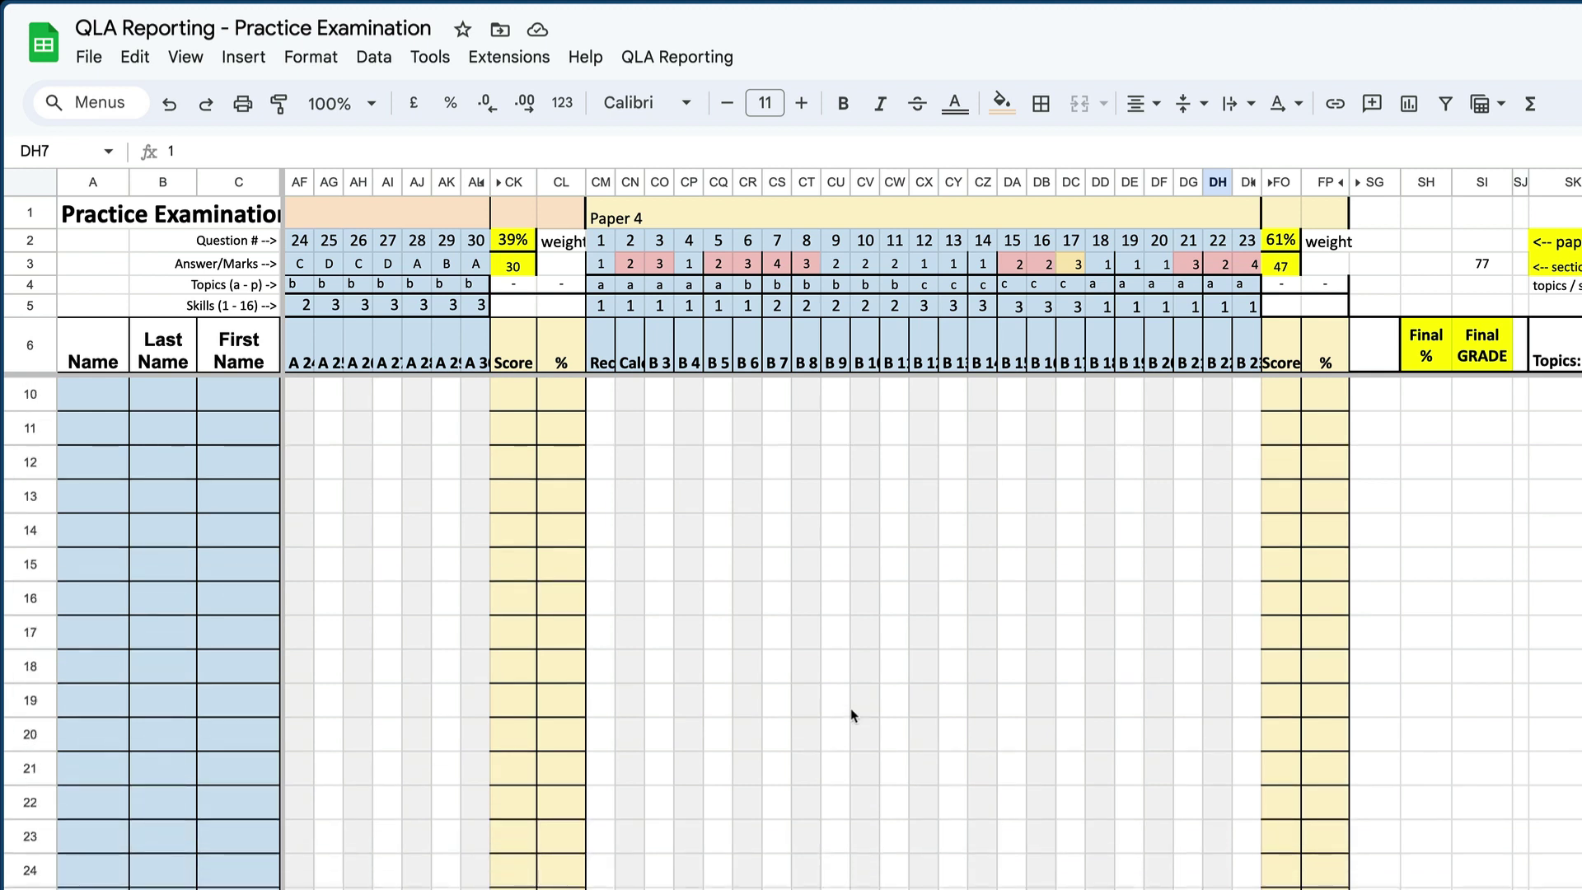
scroll(850, 708, up, 1)
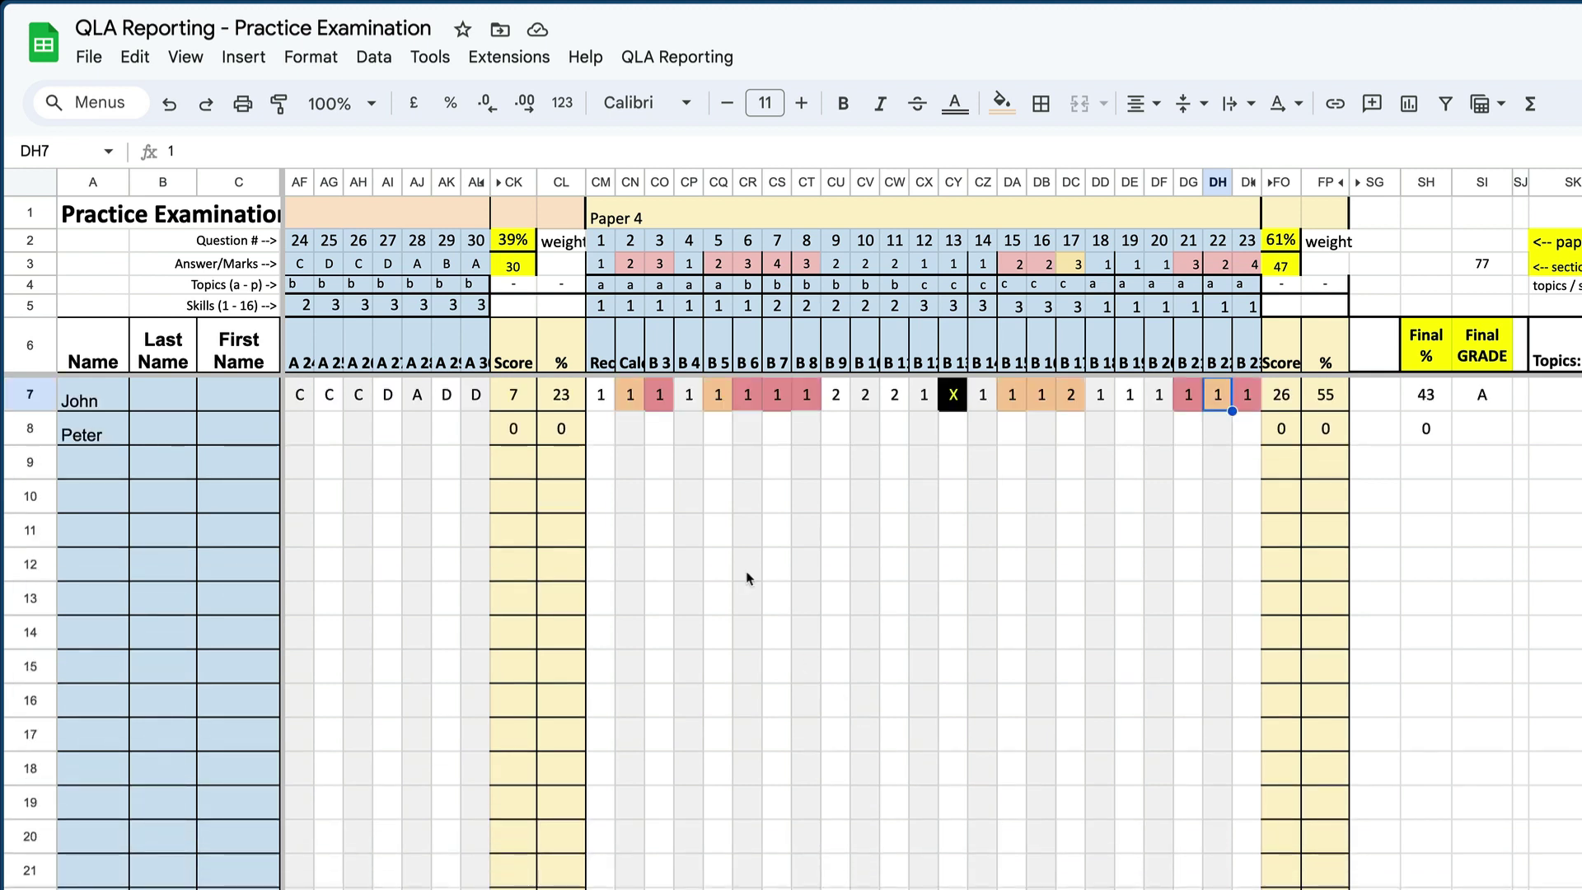
scroll(748, 577, left, 5)
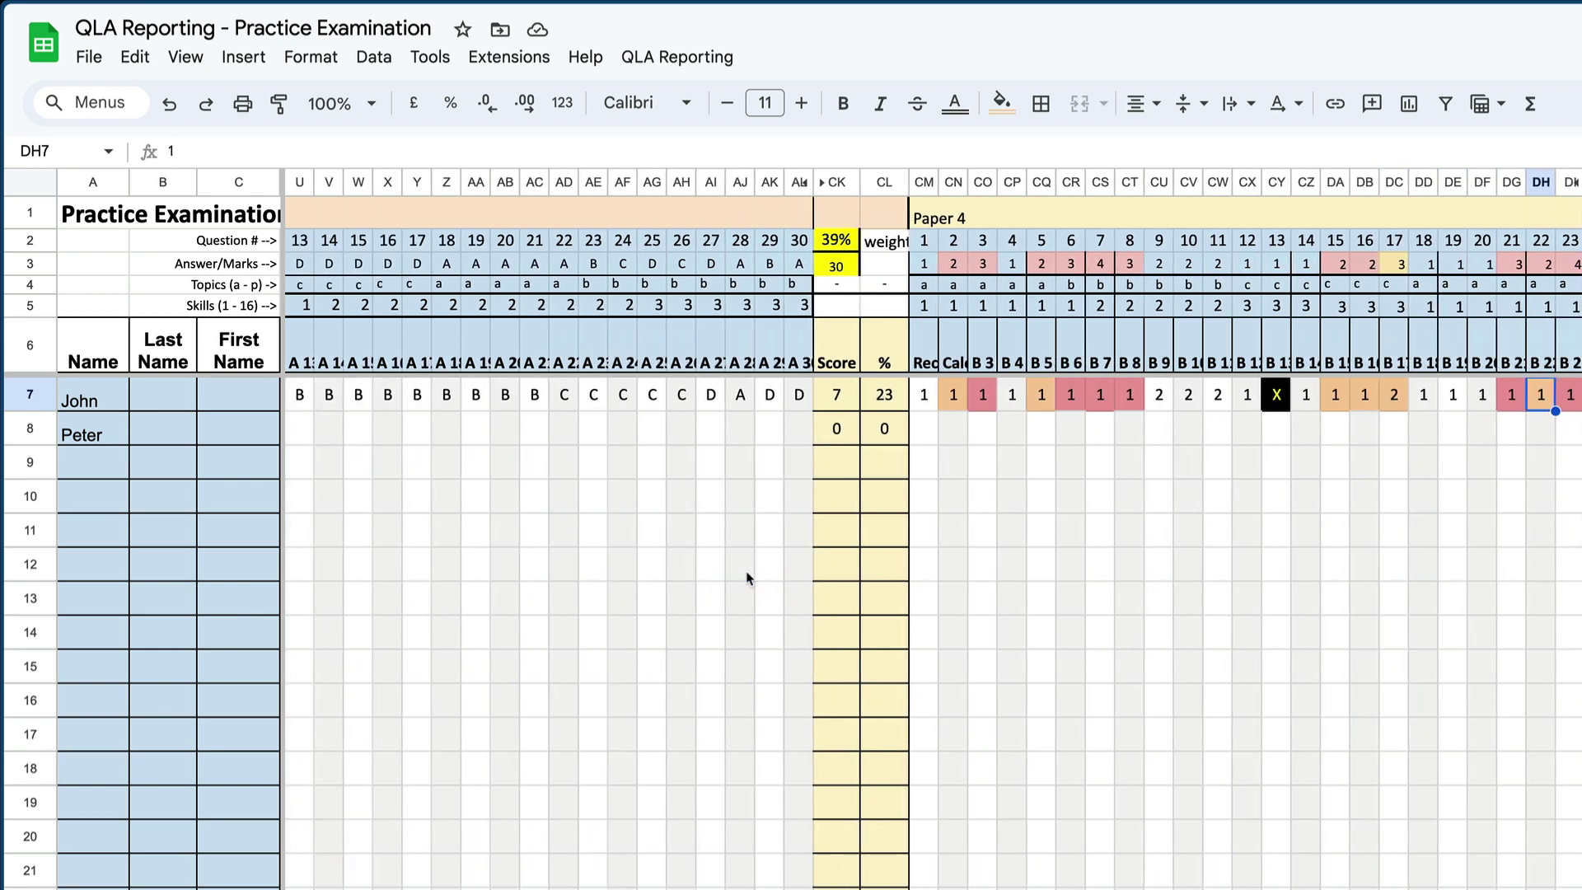
scroll(748, 577, left, 10)
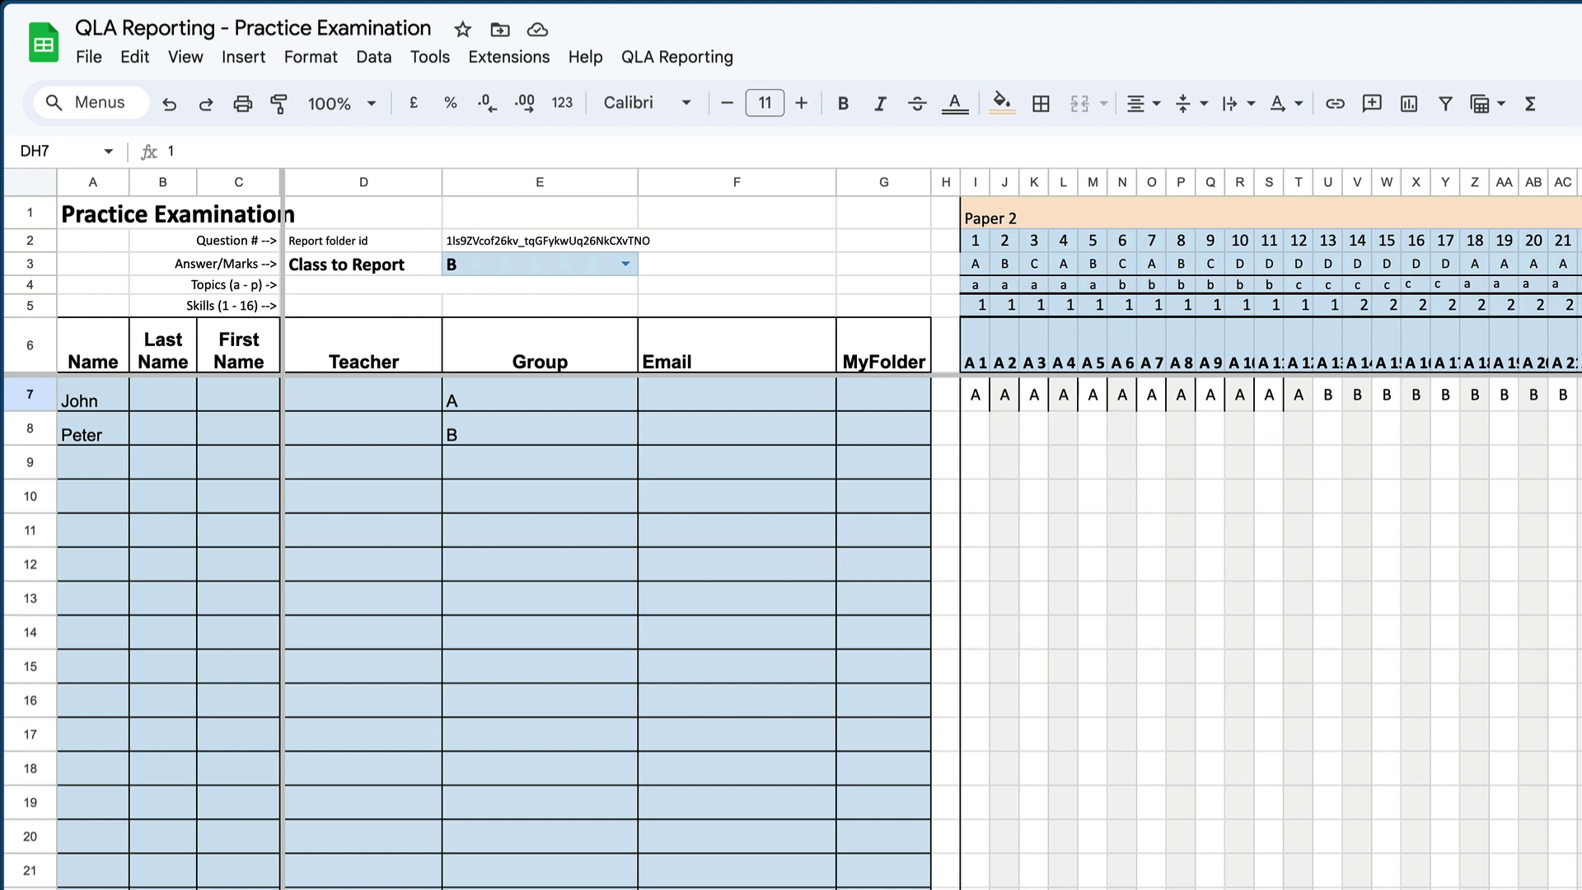
In the reporting sheet, choose class A and the first student, accepting the protected-range edits
key(ctrl+shift+Page_Down)
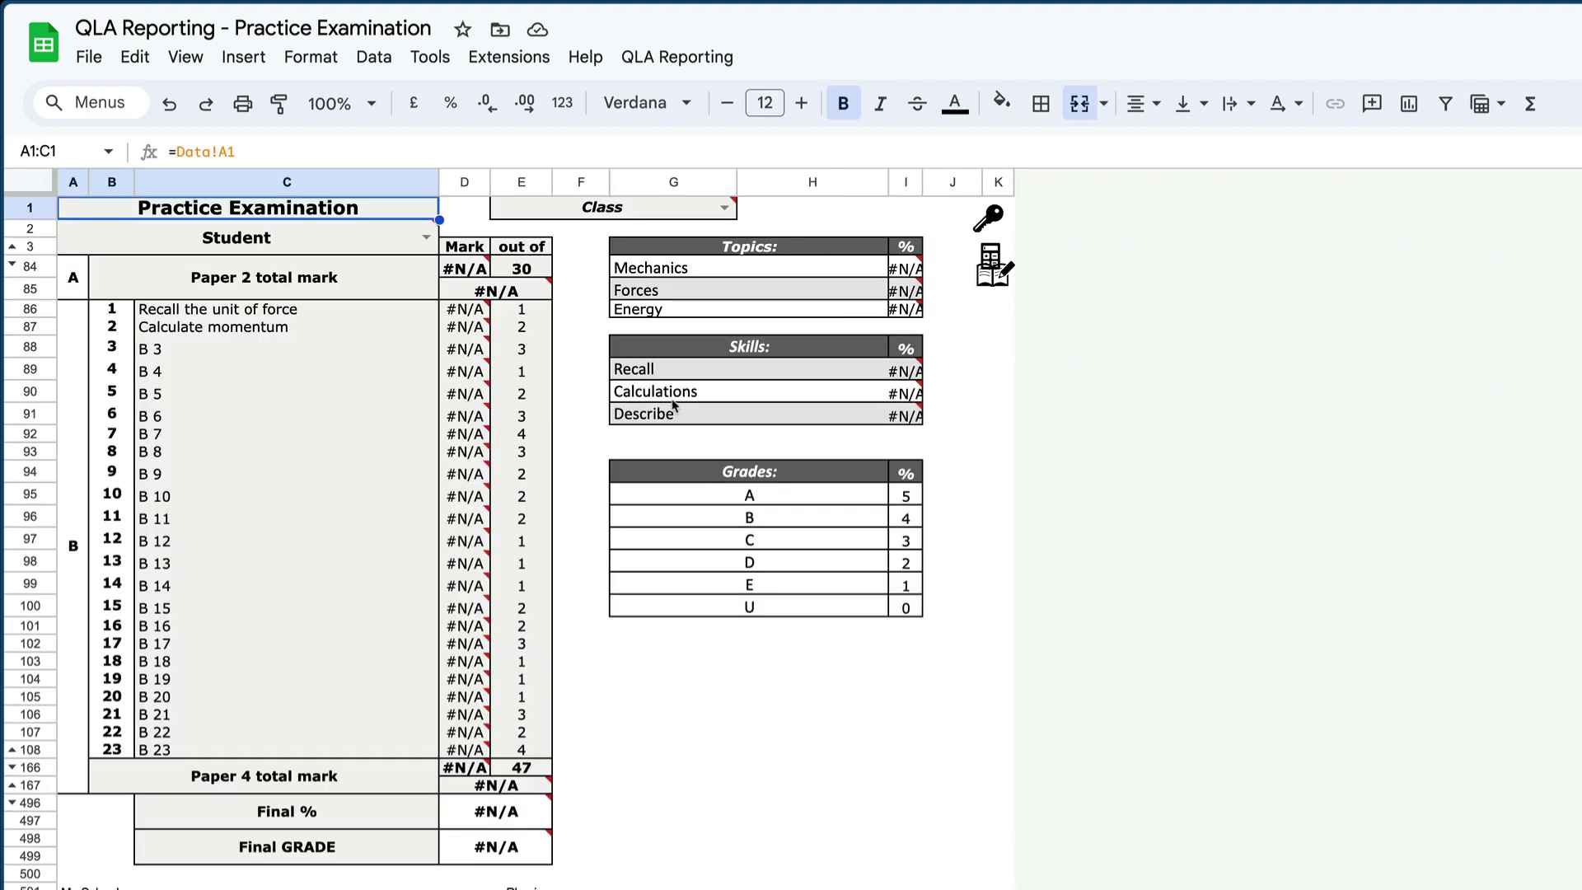
click(730, 208)
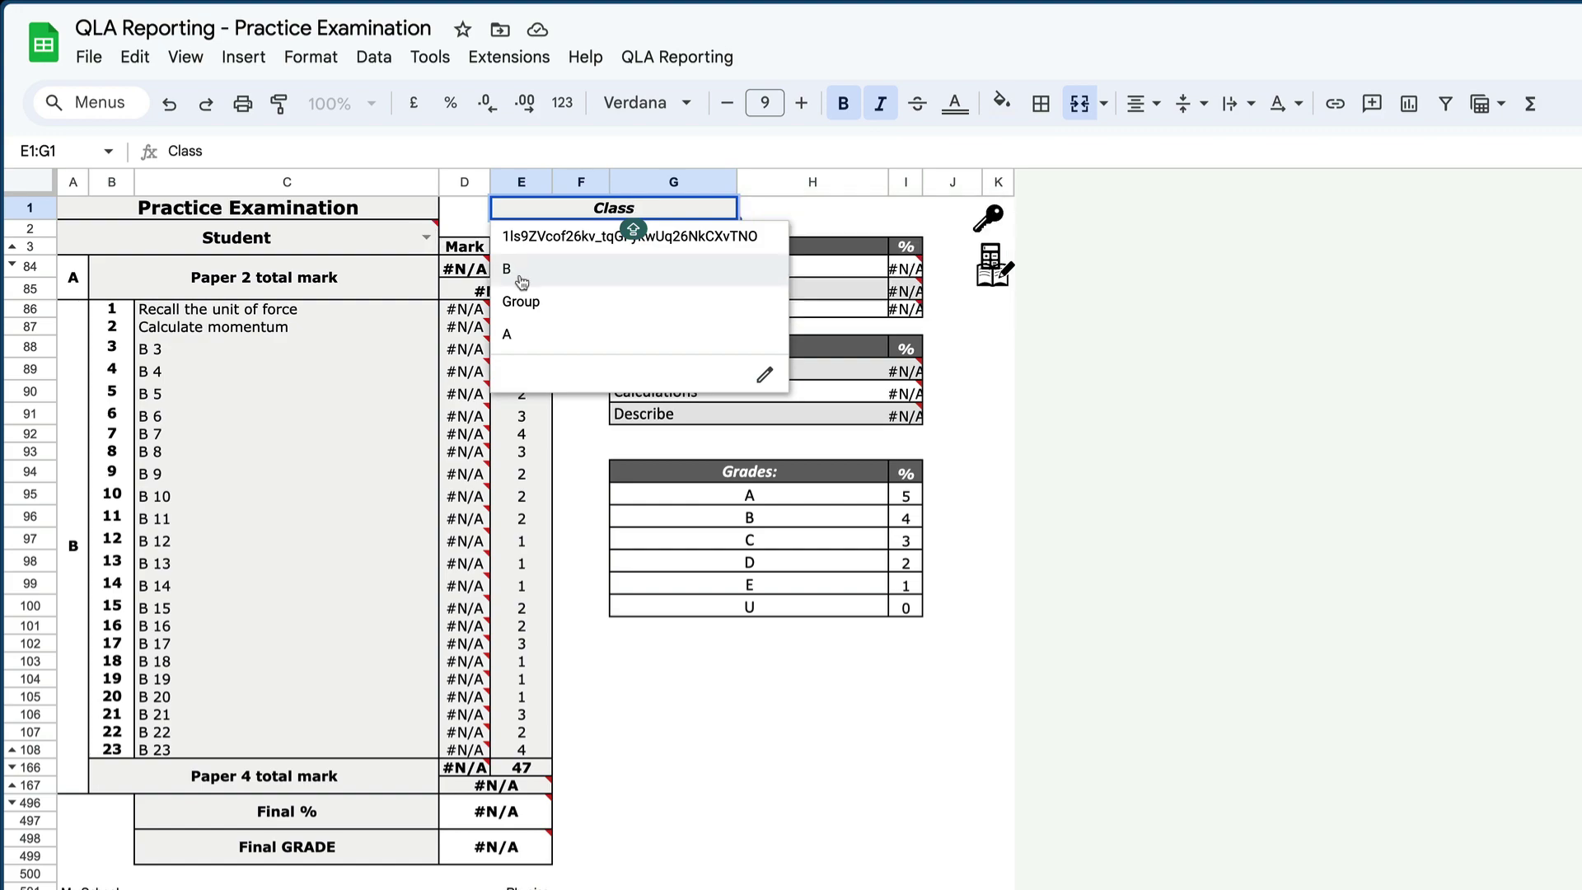
click(511, 337)
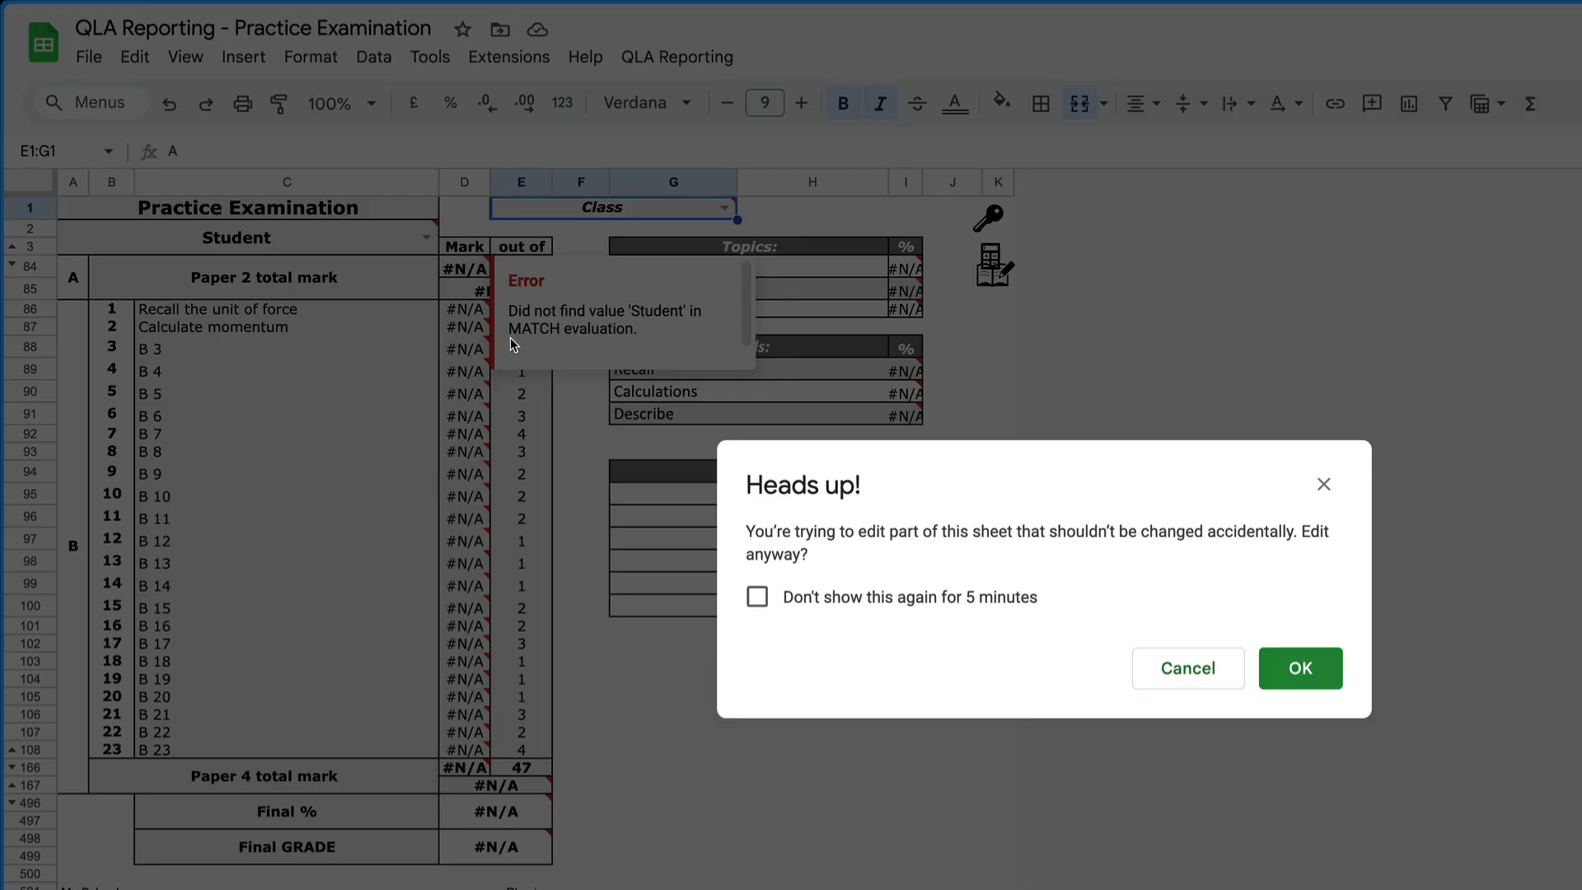
click(1297, 667)
click(426, 237)
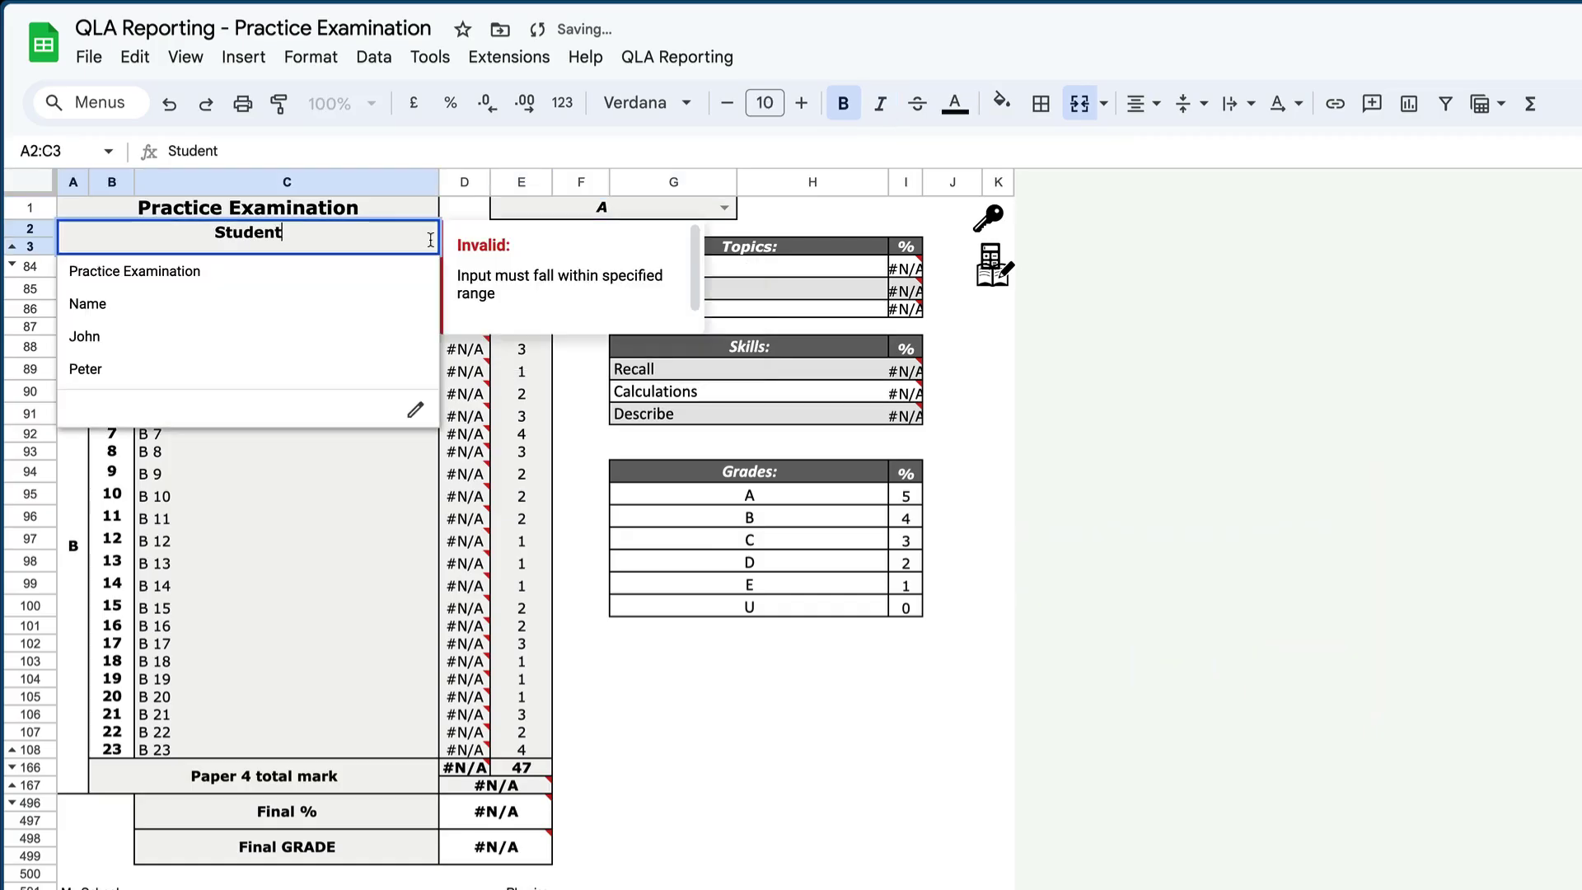
click(253, 337)
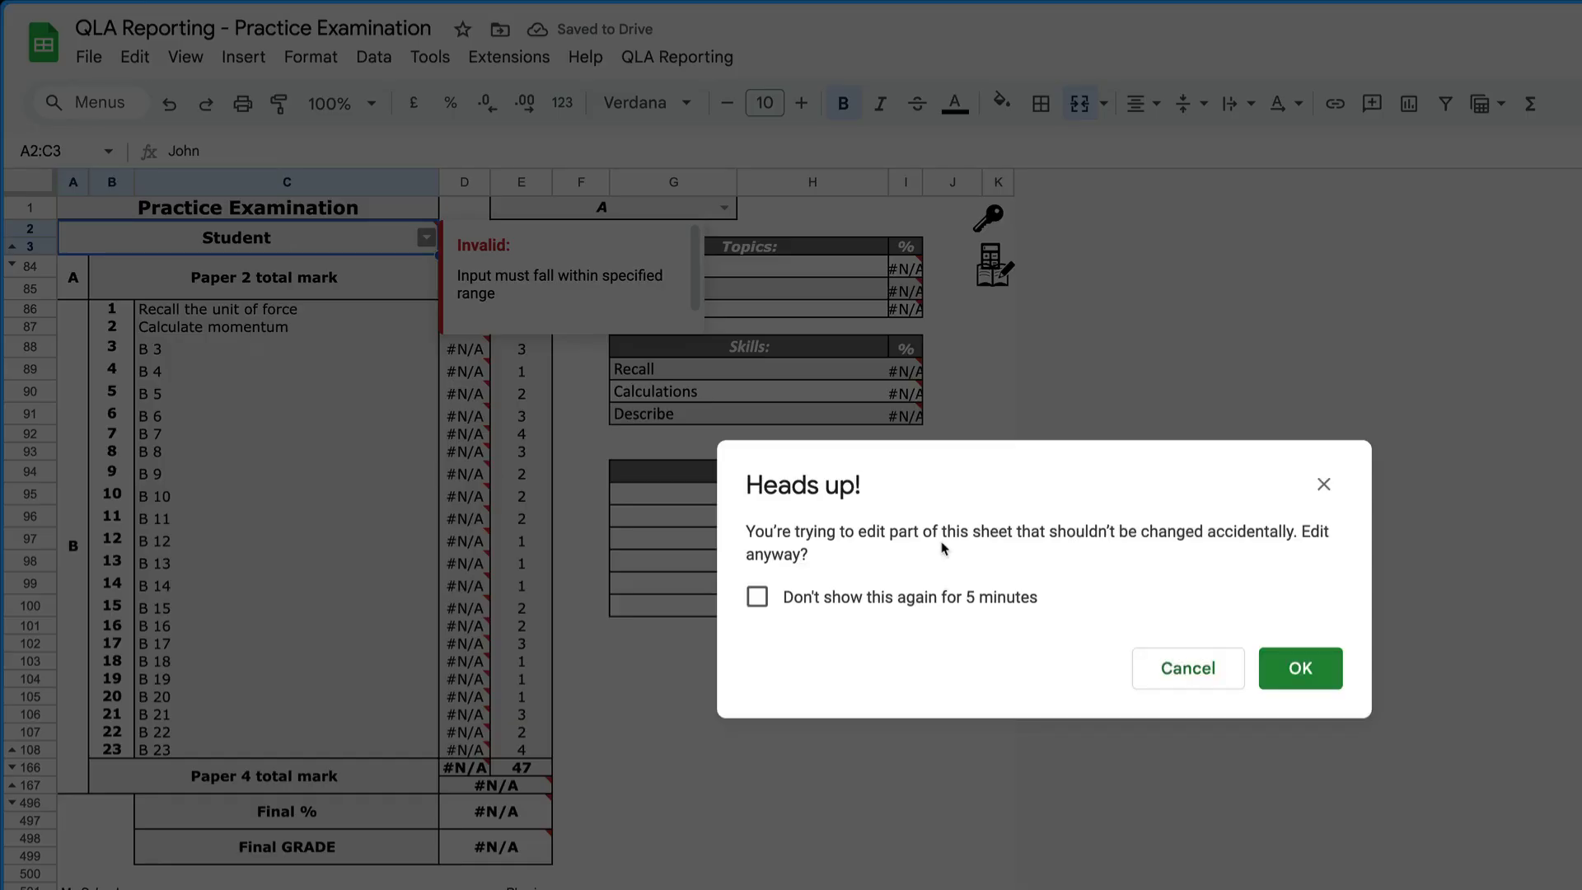
click(1299, 669)
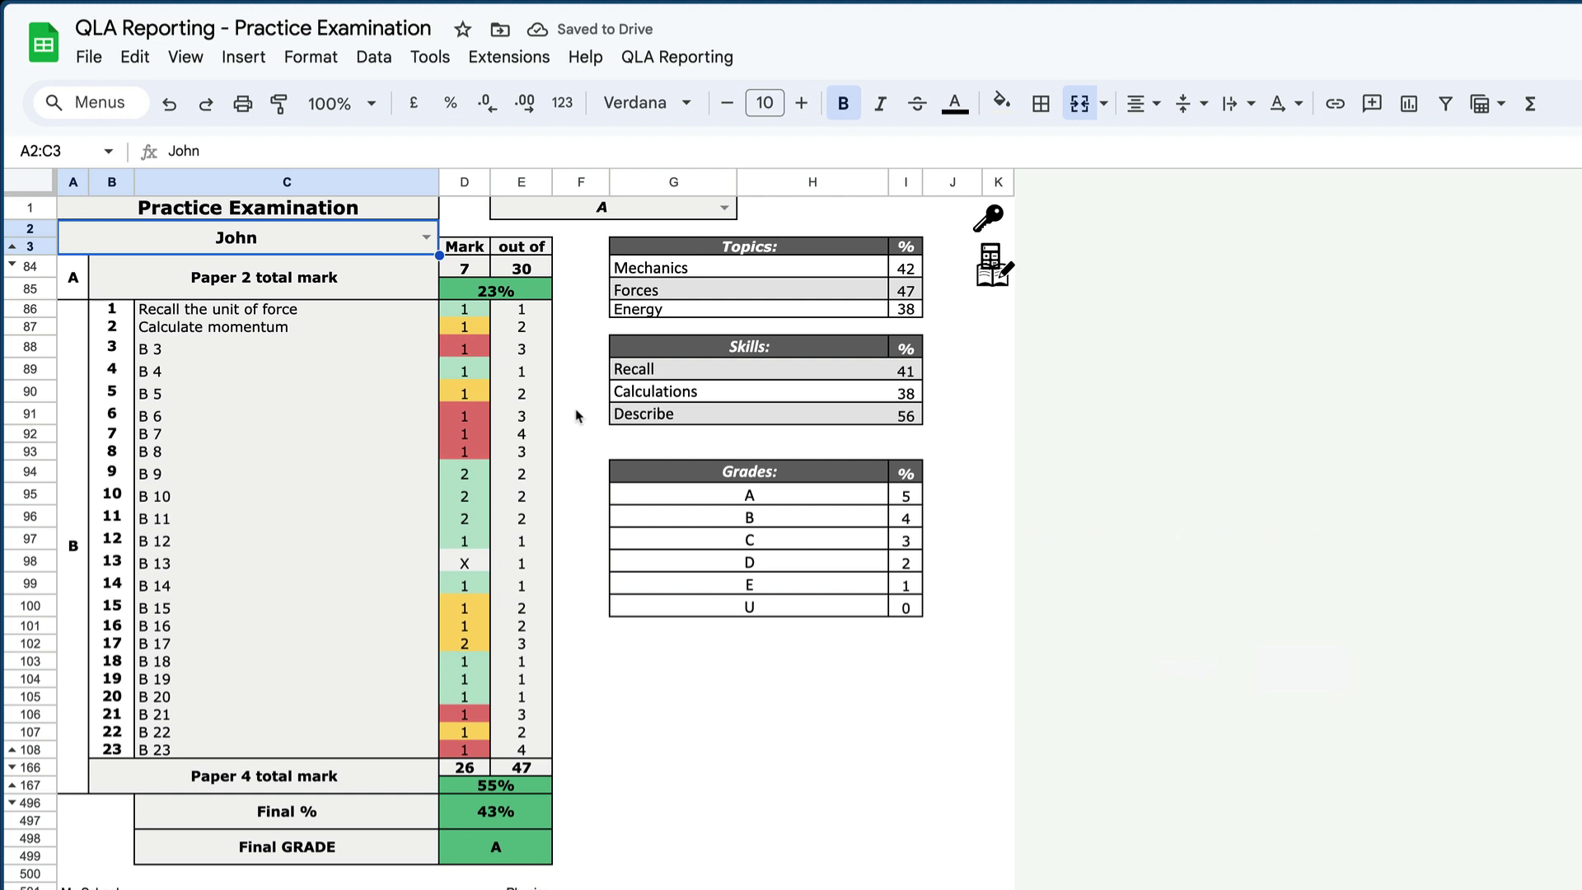
In the Setup sheet's grade boundaries, set the score needed to 20 for grade E and 40 for grade D
click(756, 715)
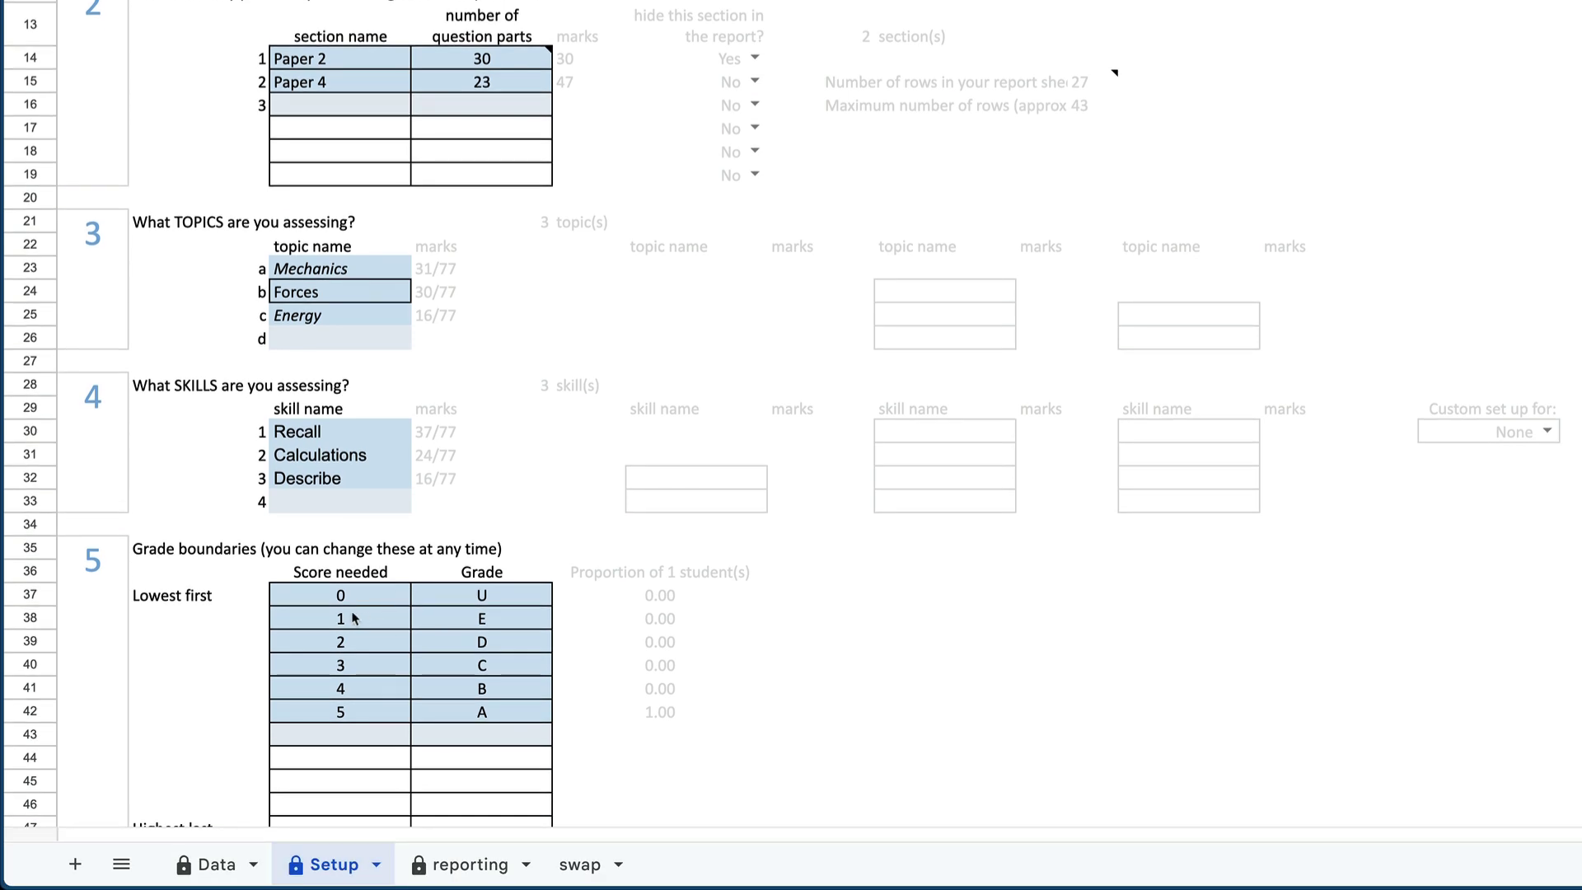
click(345, 604)
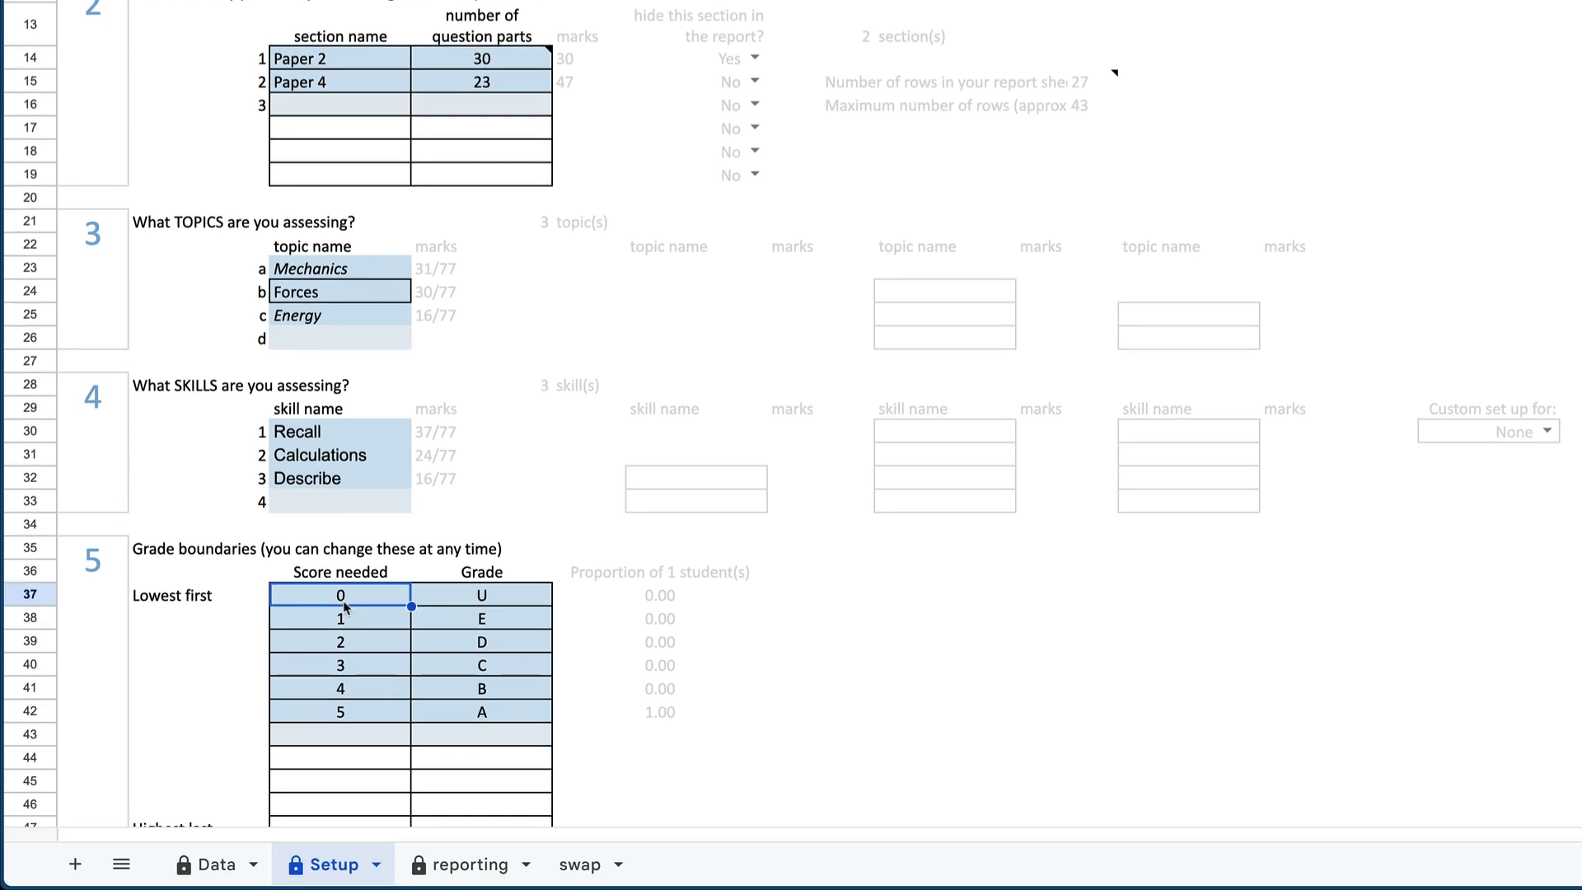
key(Down)
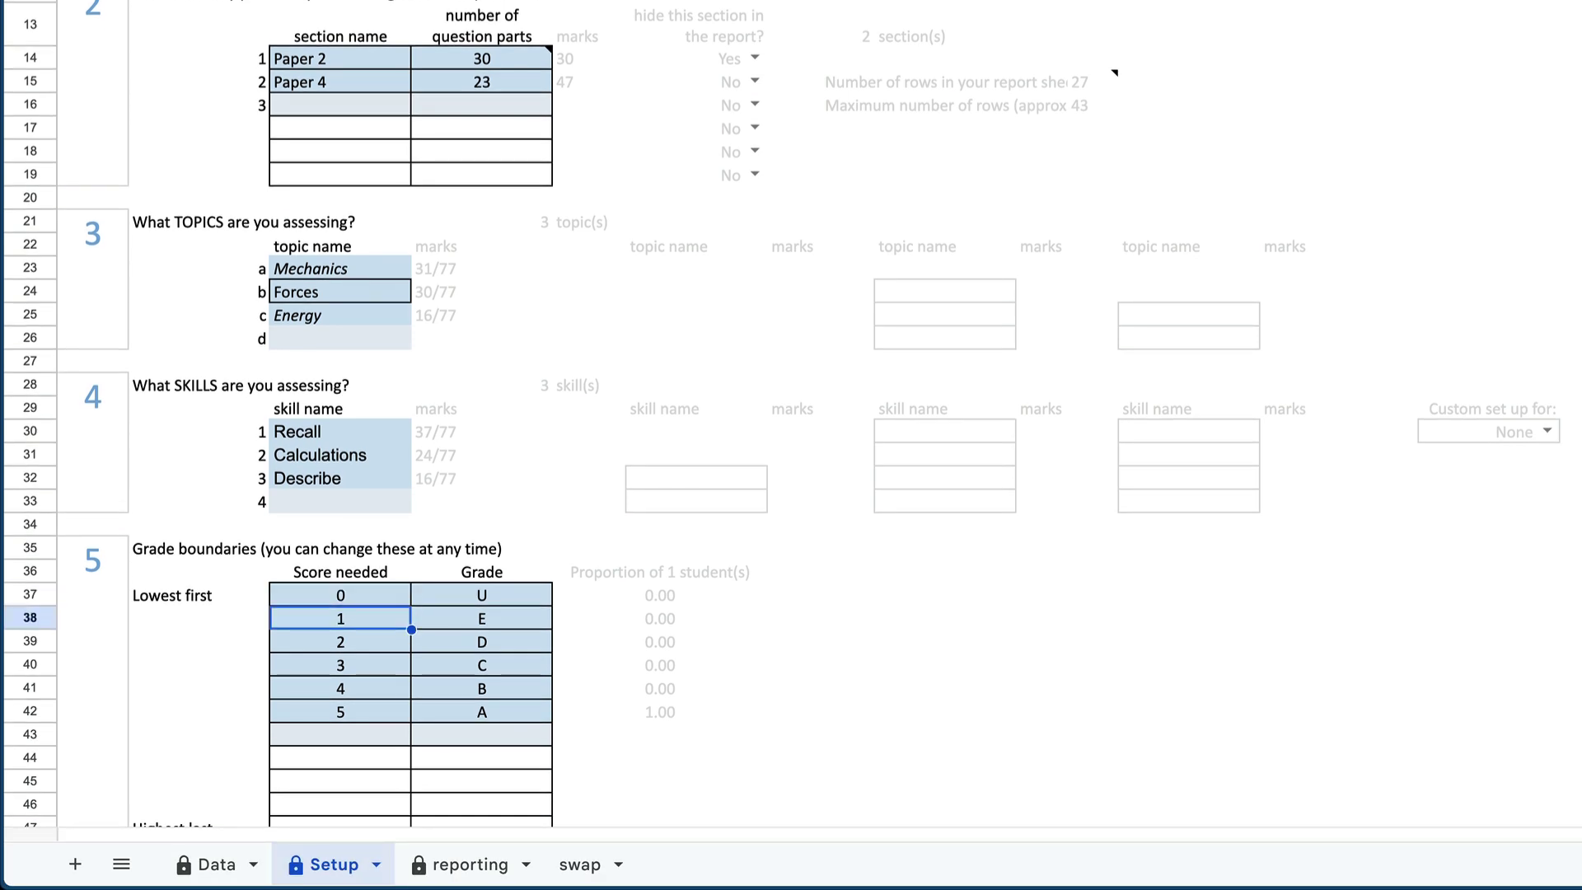
click(341, 641)
click(340, 618)
text(2)
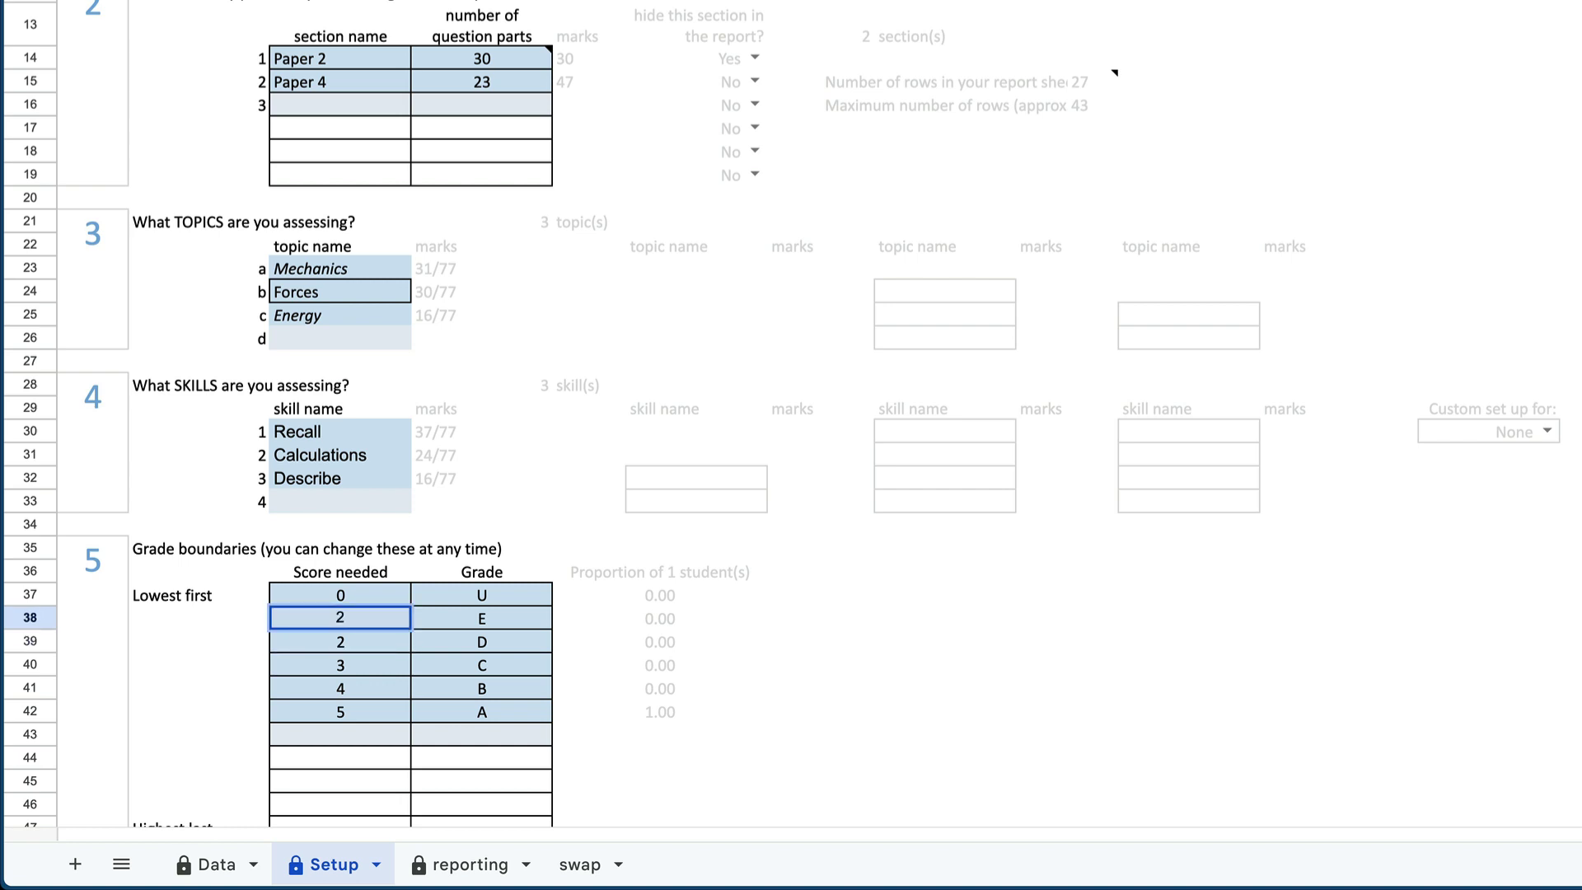
text(0)
key(Return)
text(40)
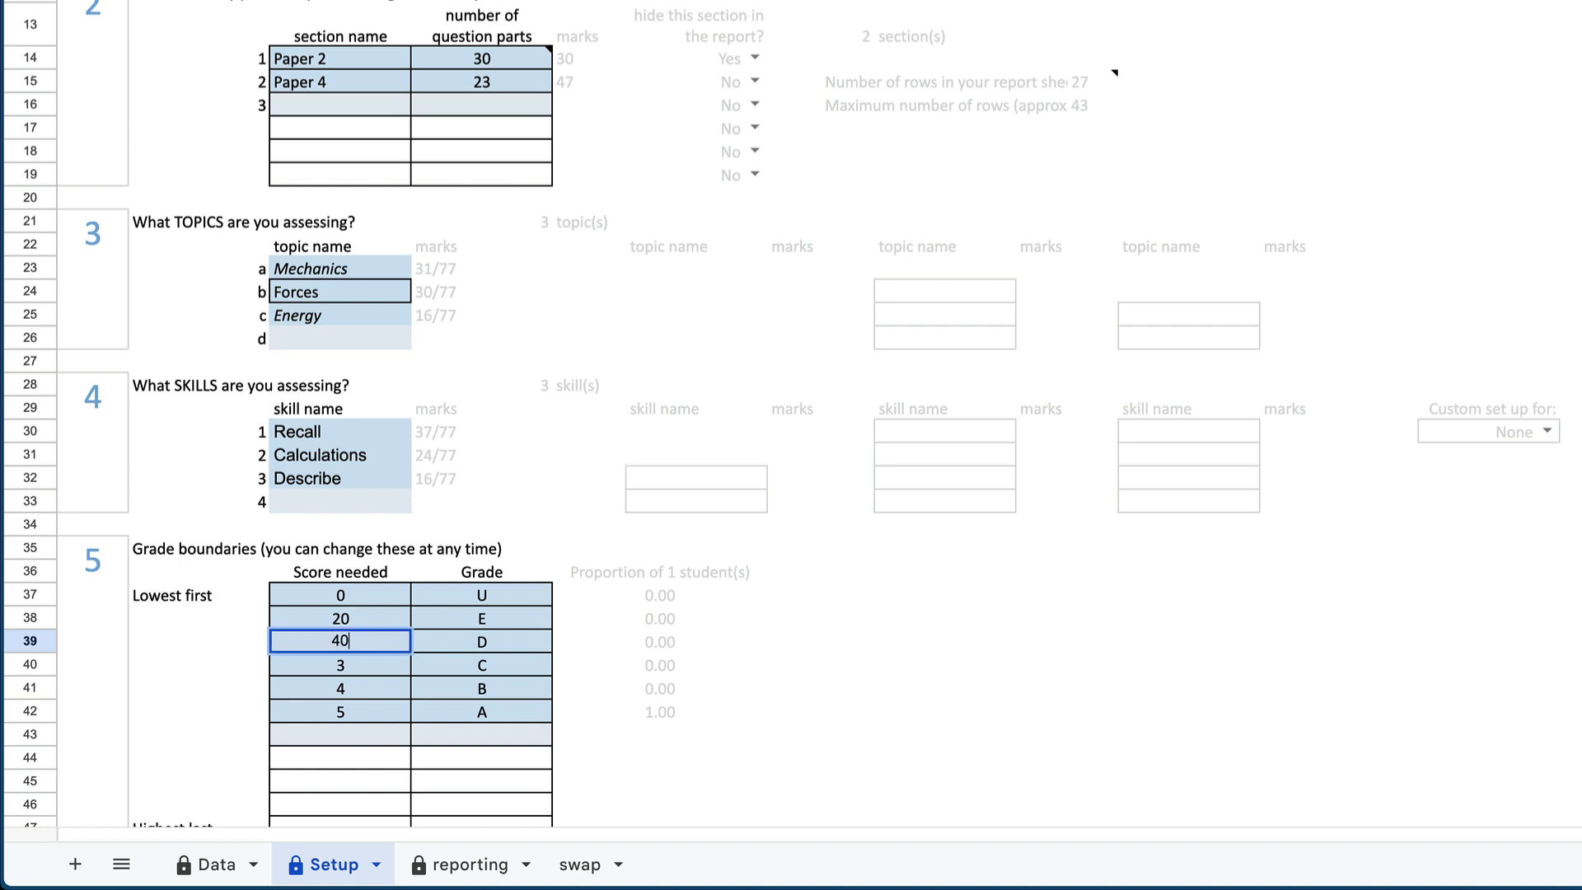
key(Return)
Set the score needed to 60 for grade C, 80 for B and 90 for A, and return to the reporting sheet
text(60)
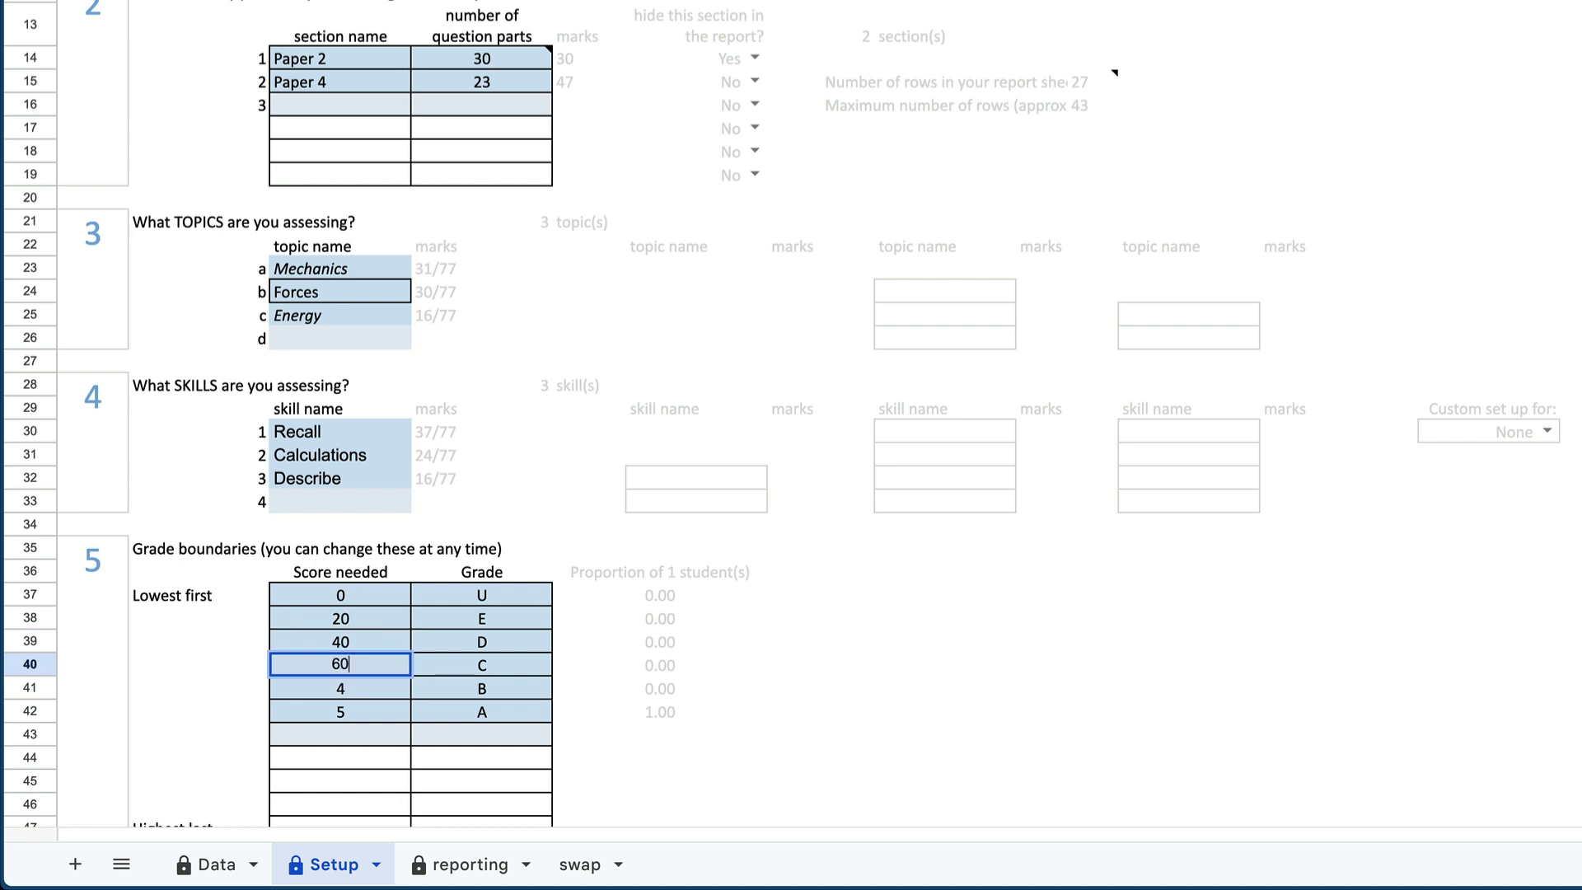
key(Return)
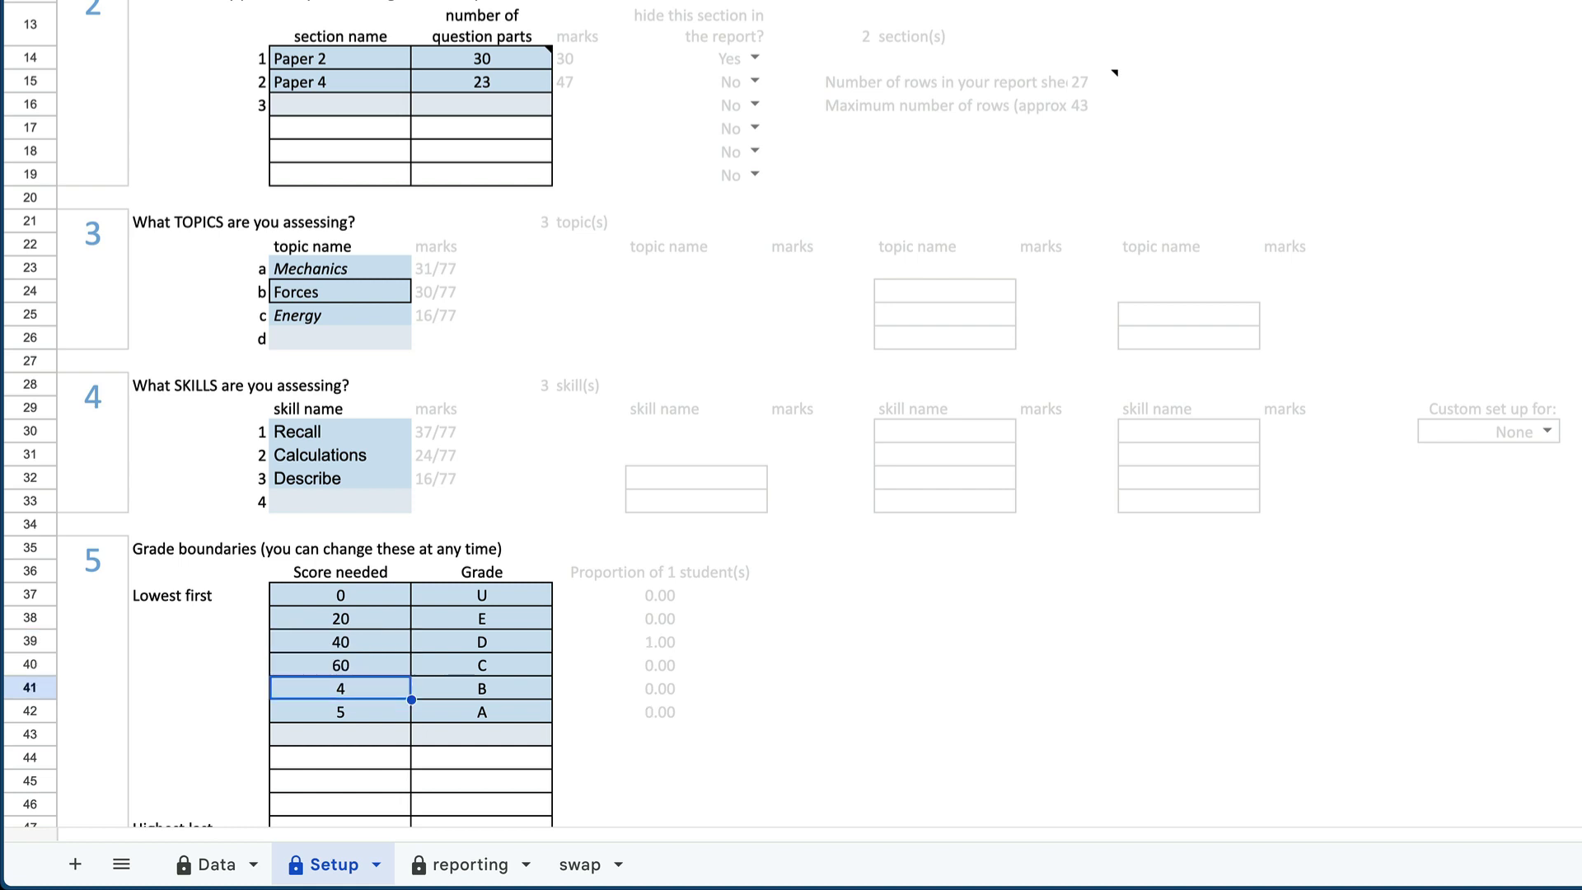
text(80)
key(Return)
text(90)
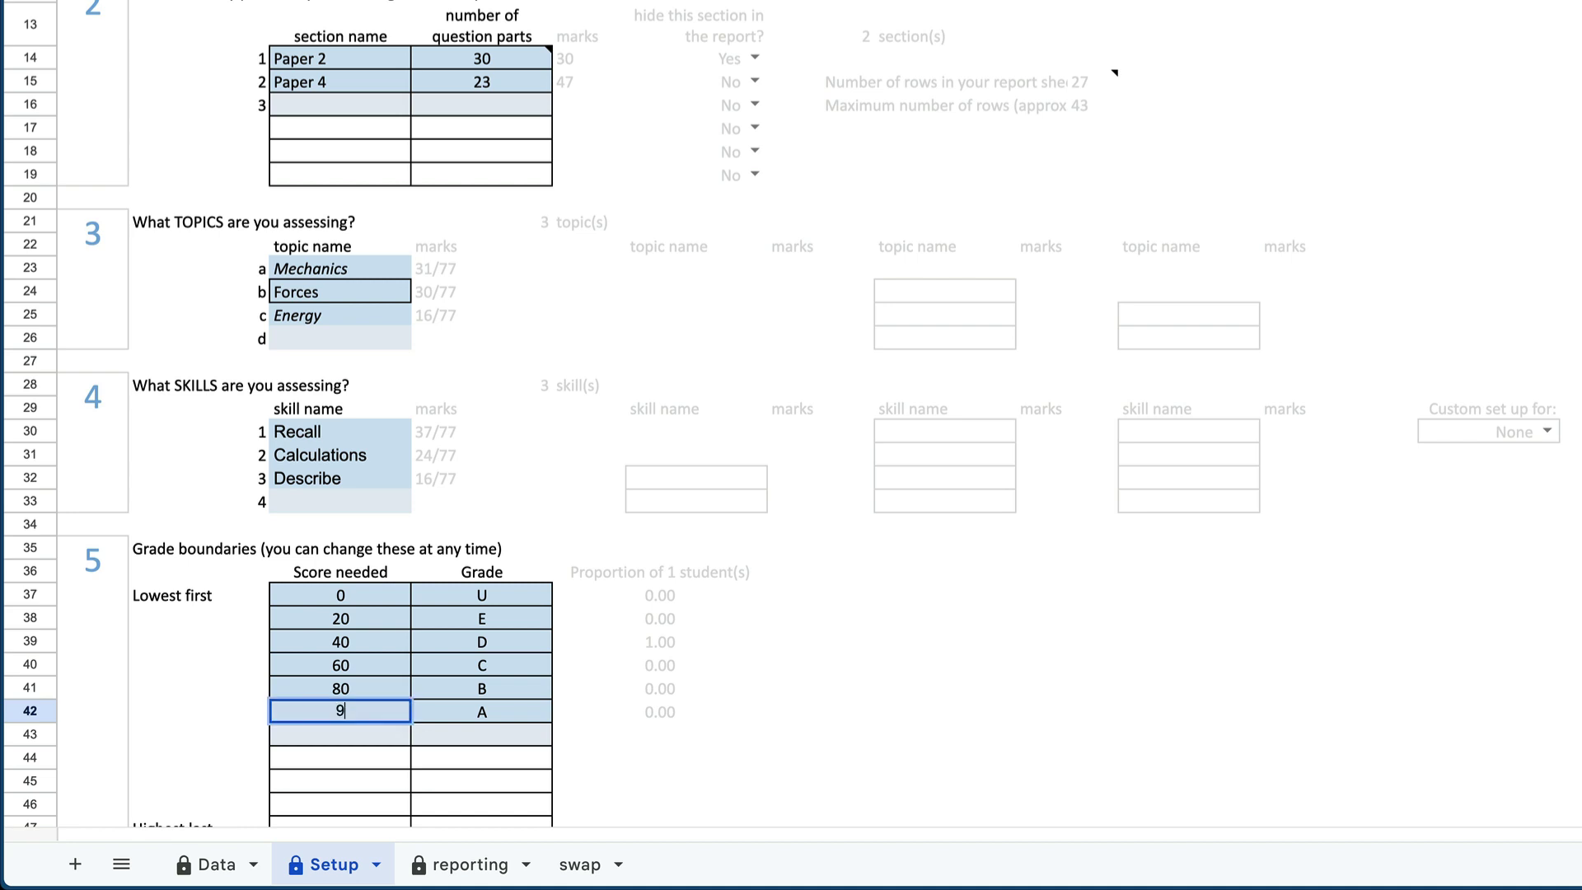
key(Return)
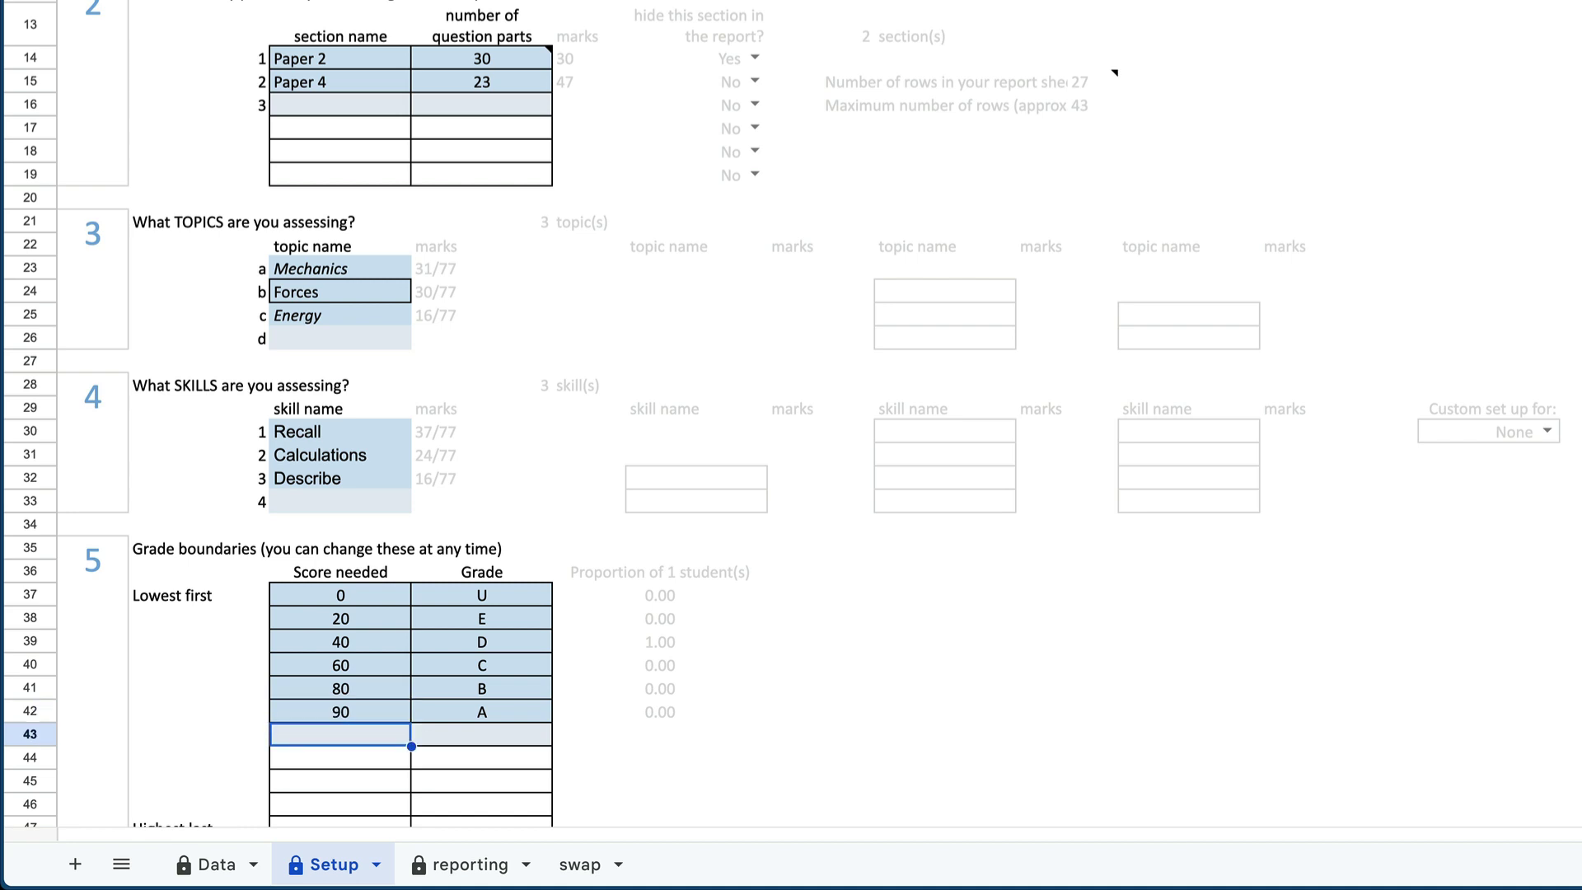
click(477, 876)
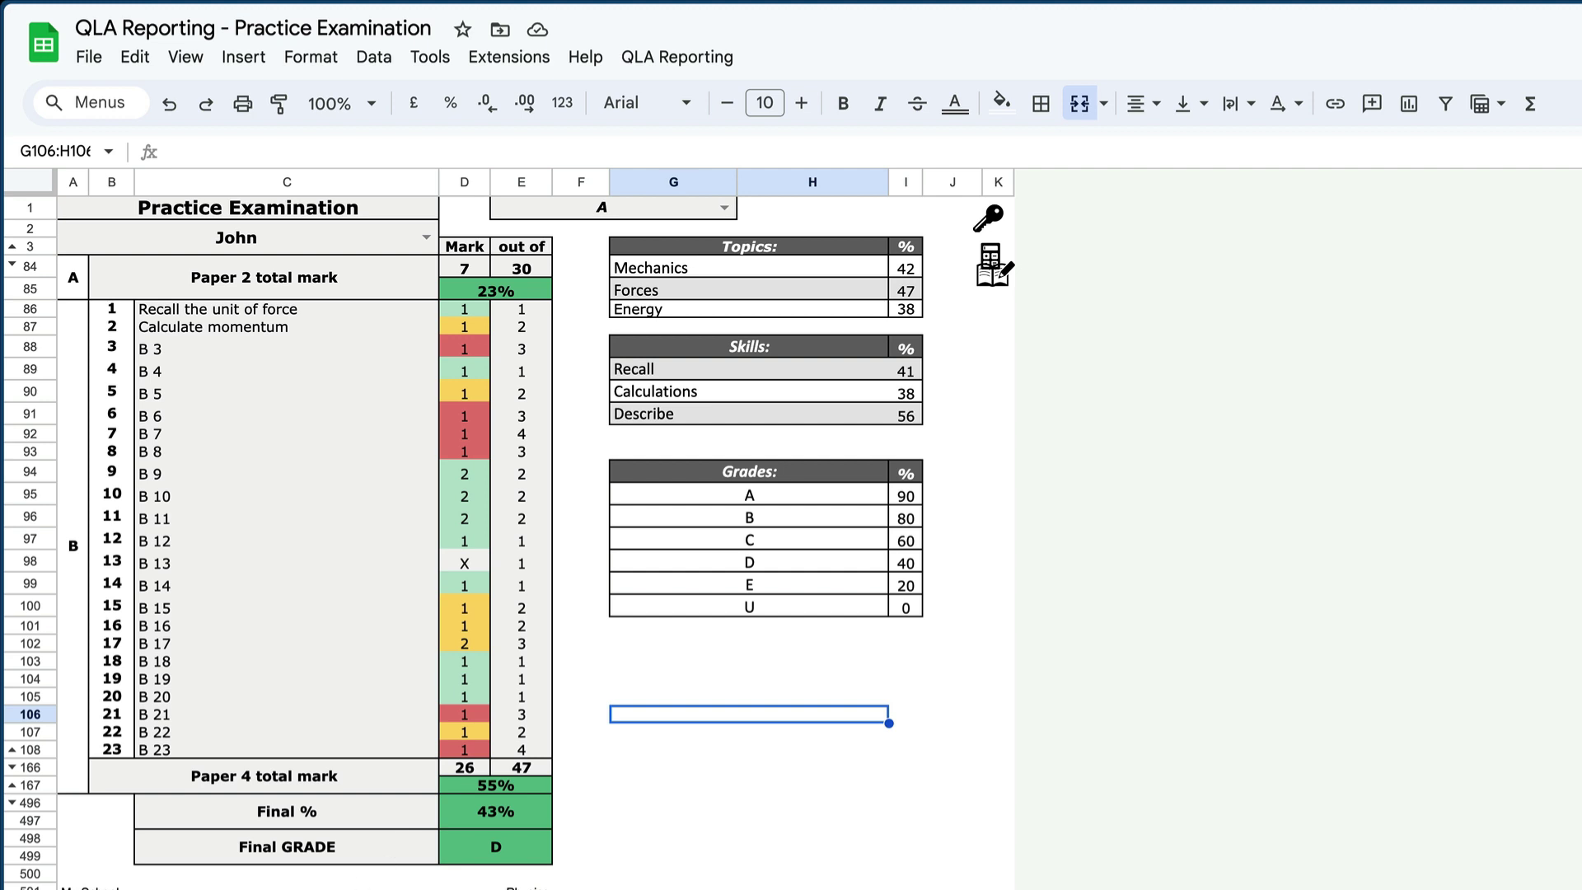
From the Data sheet, run the command that saves the selected class's reports and authorise the printPDF script with the school Google account
key(ctrl+shift+Page_Up)
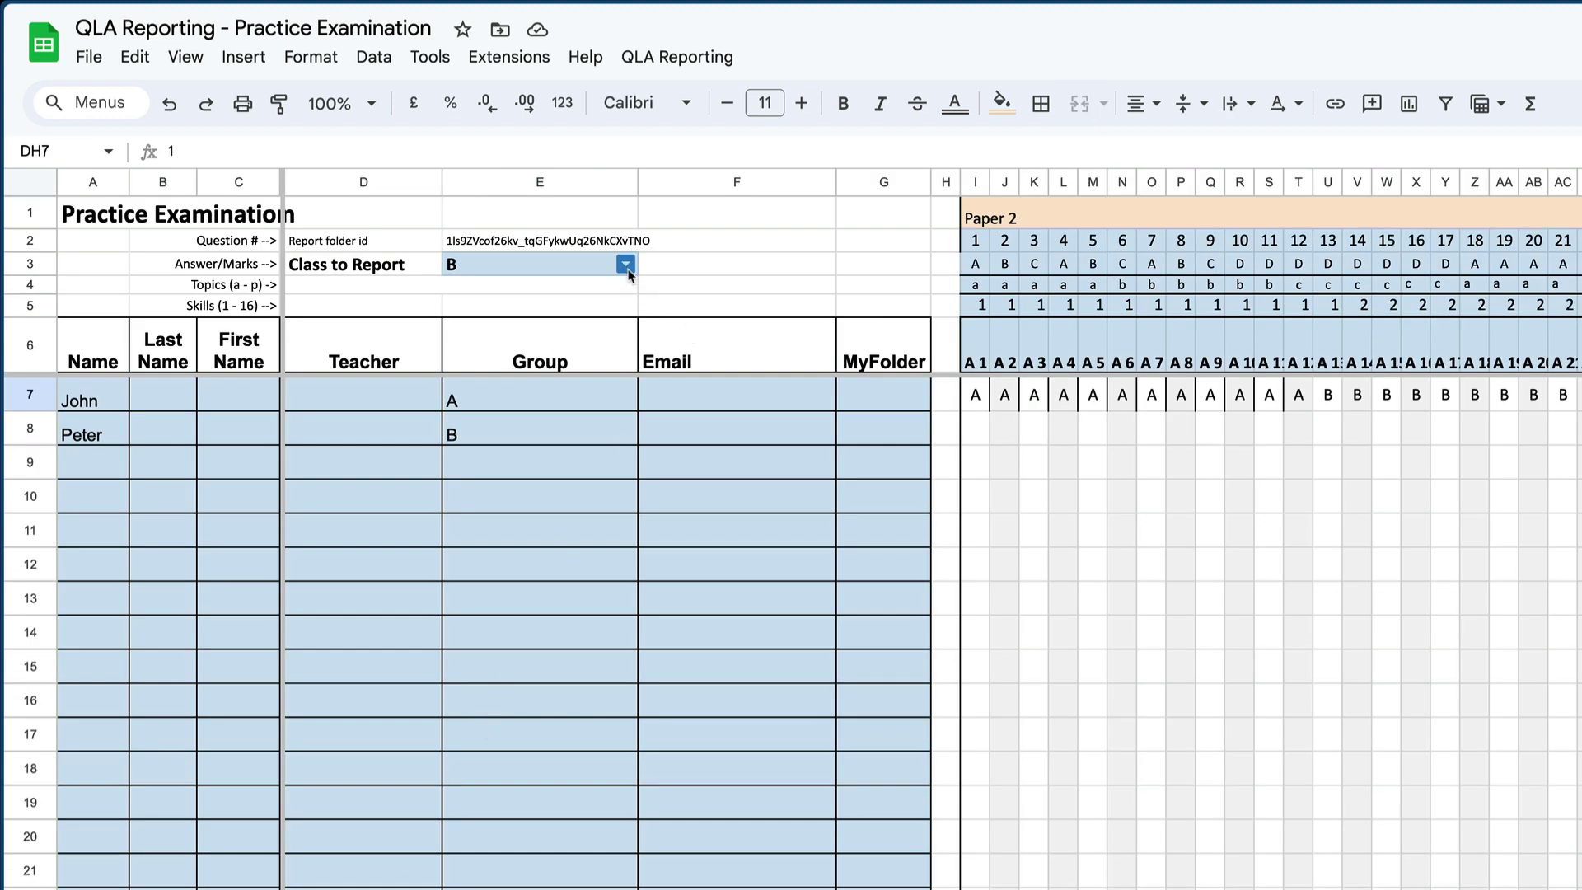
click(647, 63)
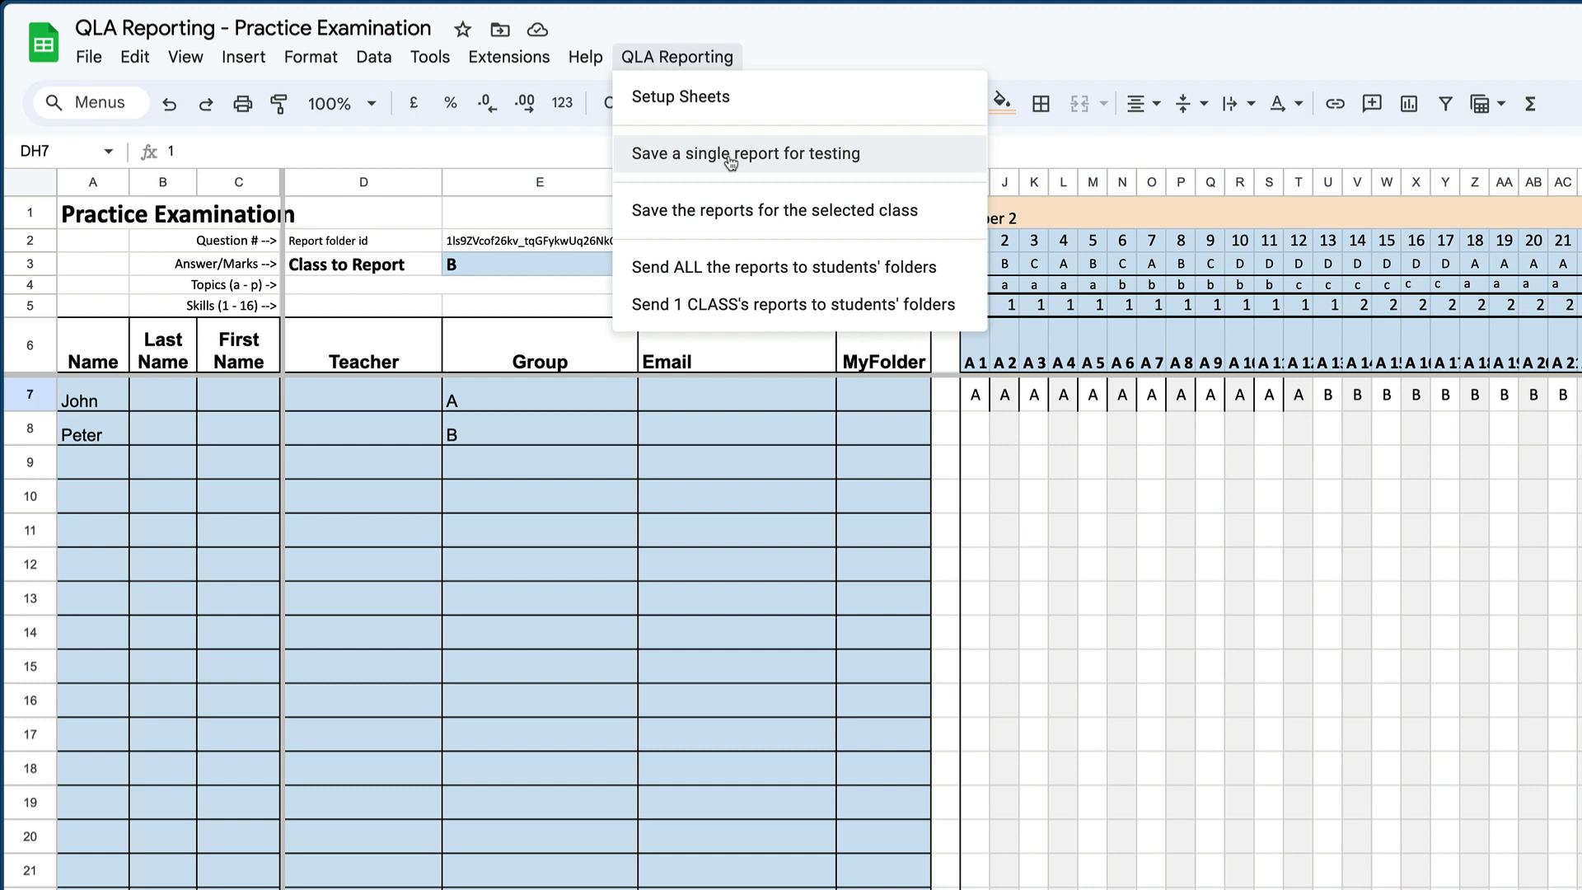
click(728, 223)
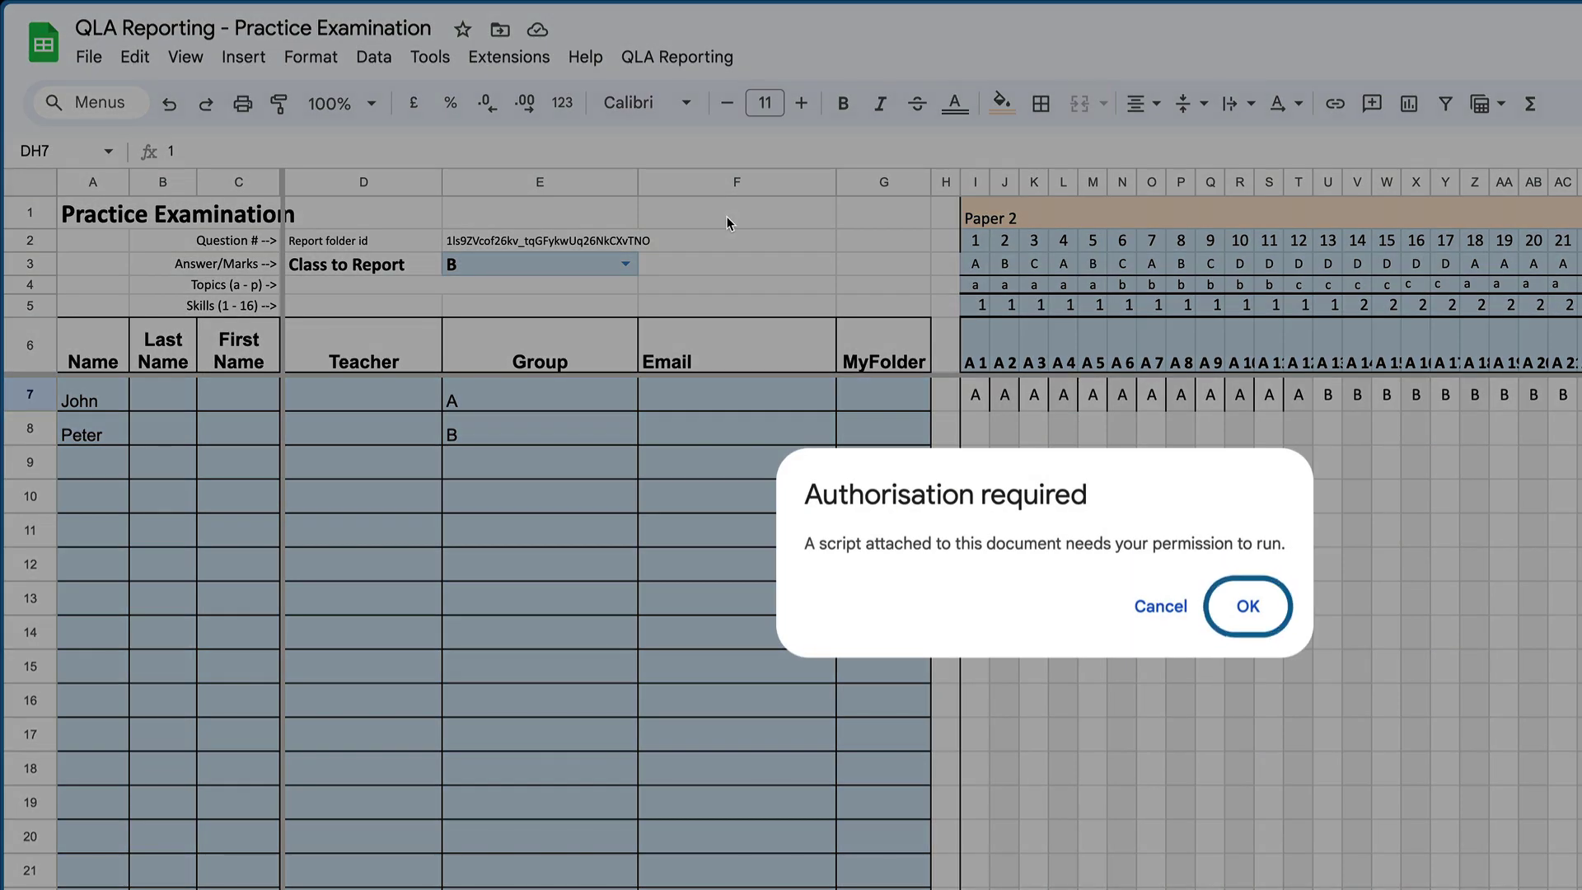
click(1246, 608)
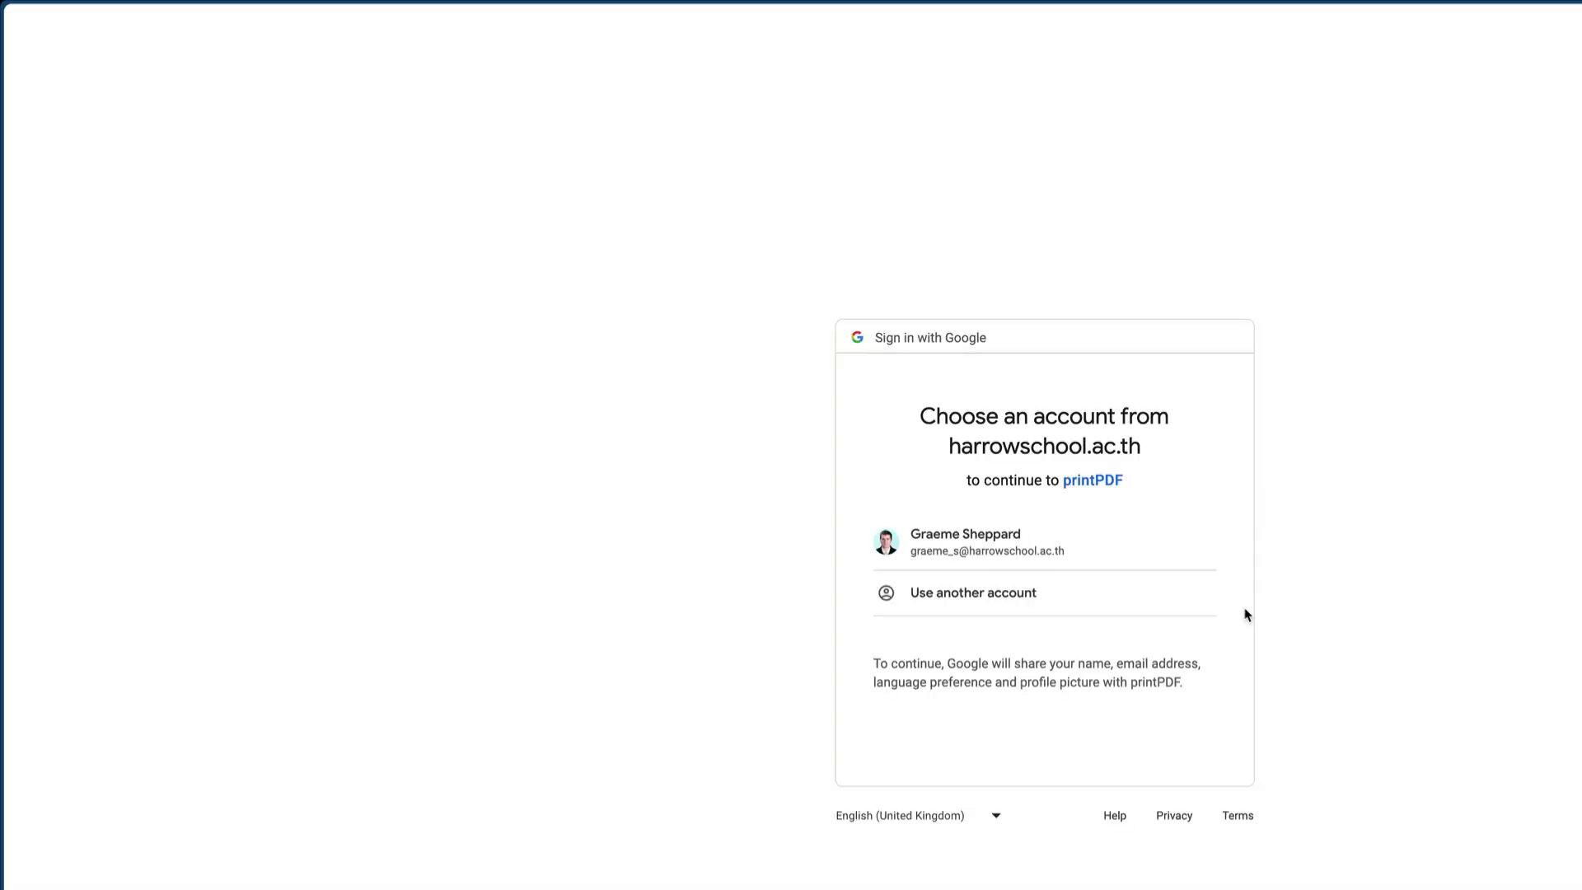
click(1005, 547)
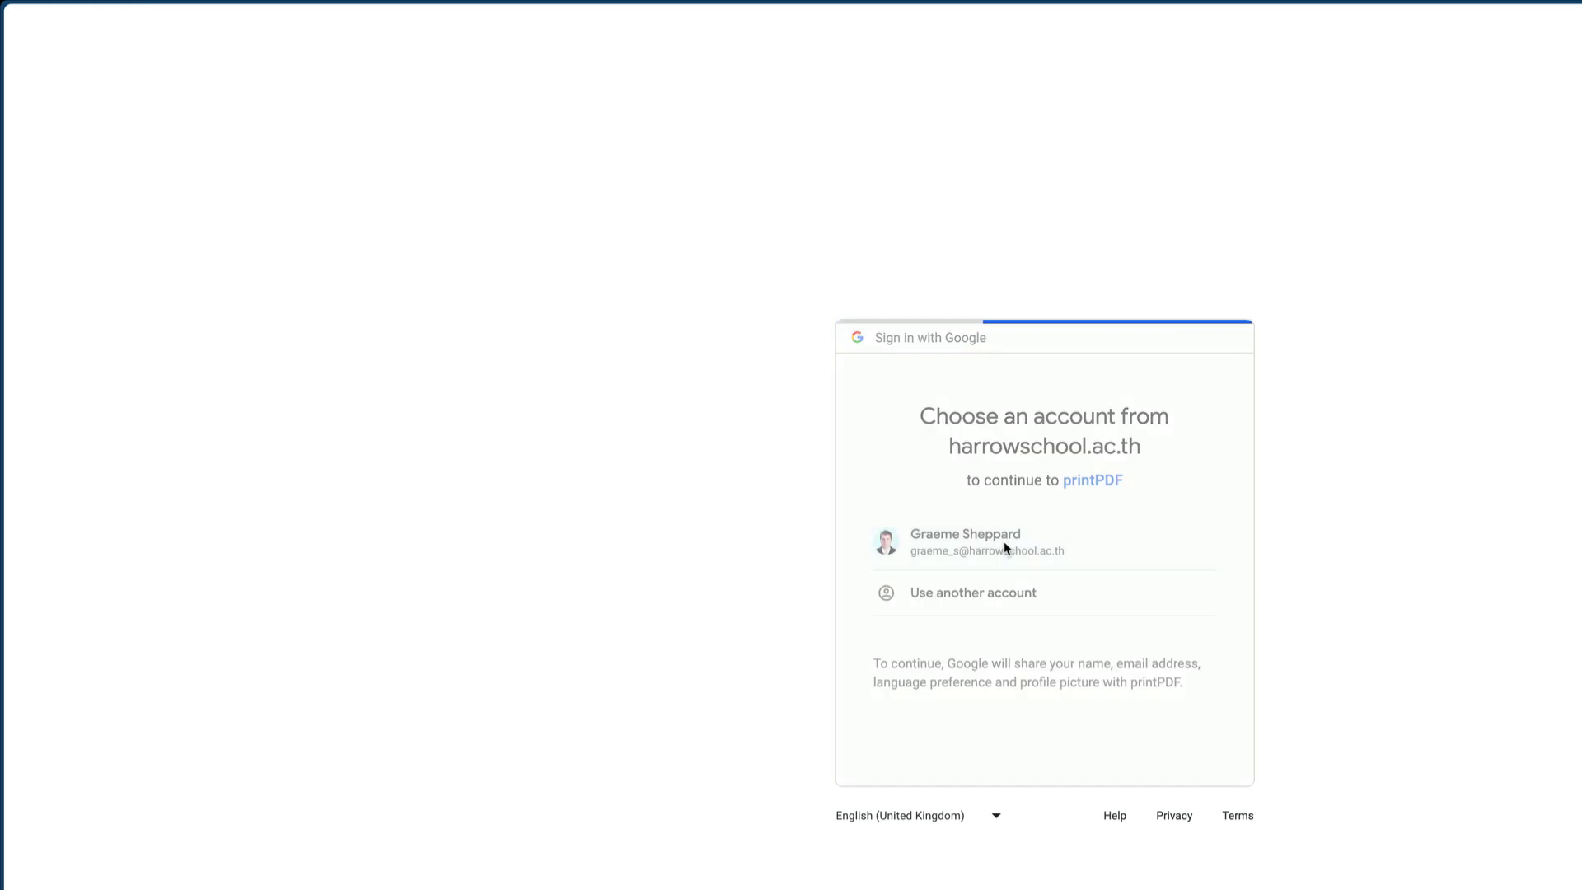
click(1121, 651)
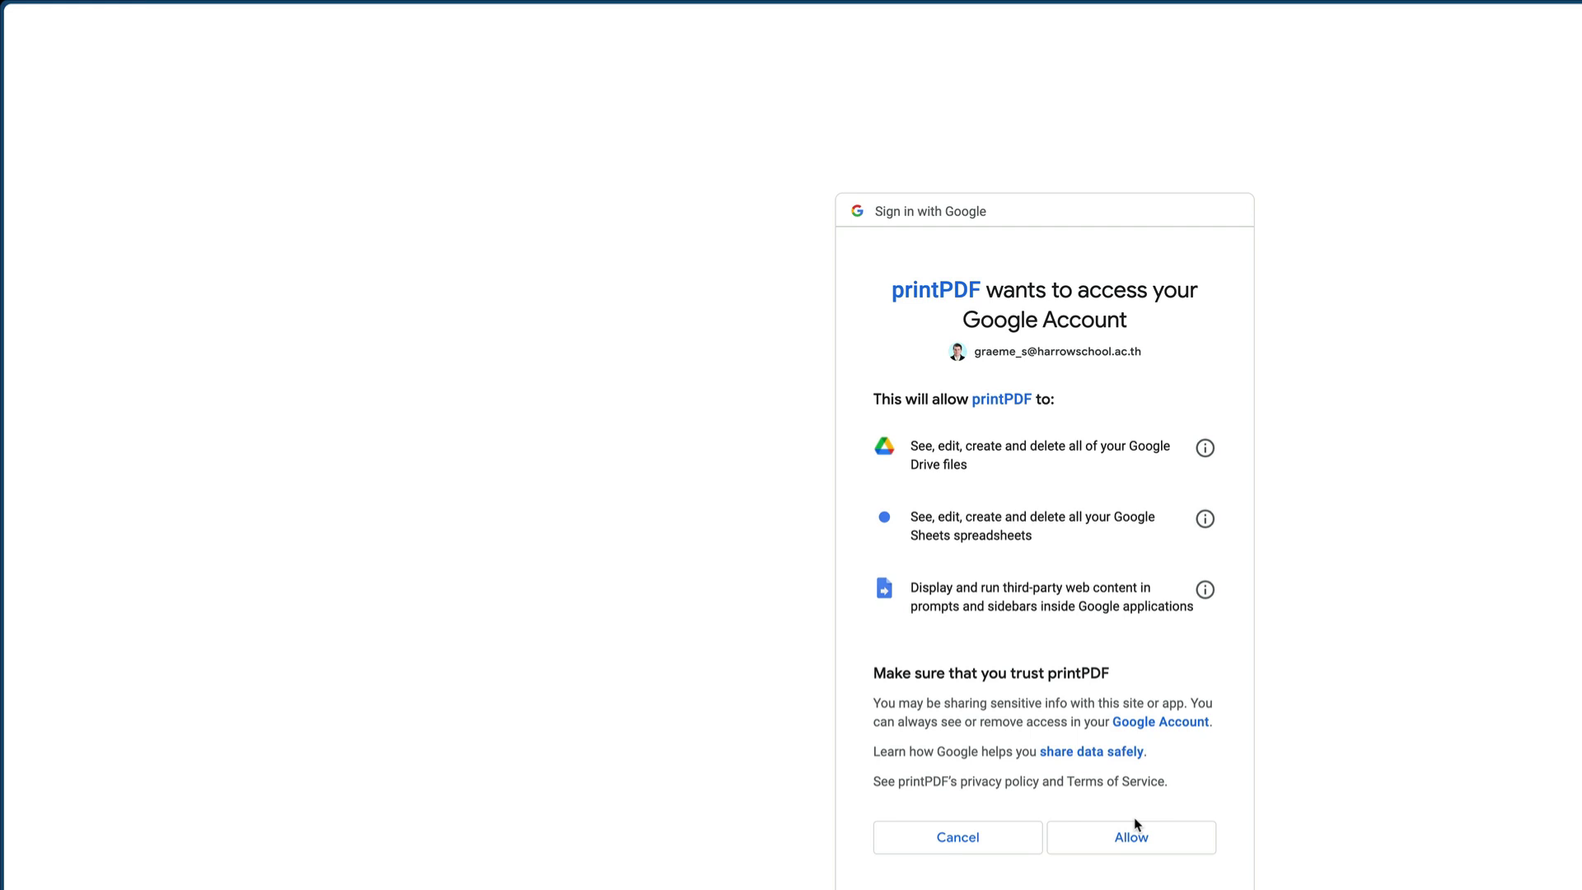
click(1133, 841)
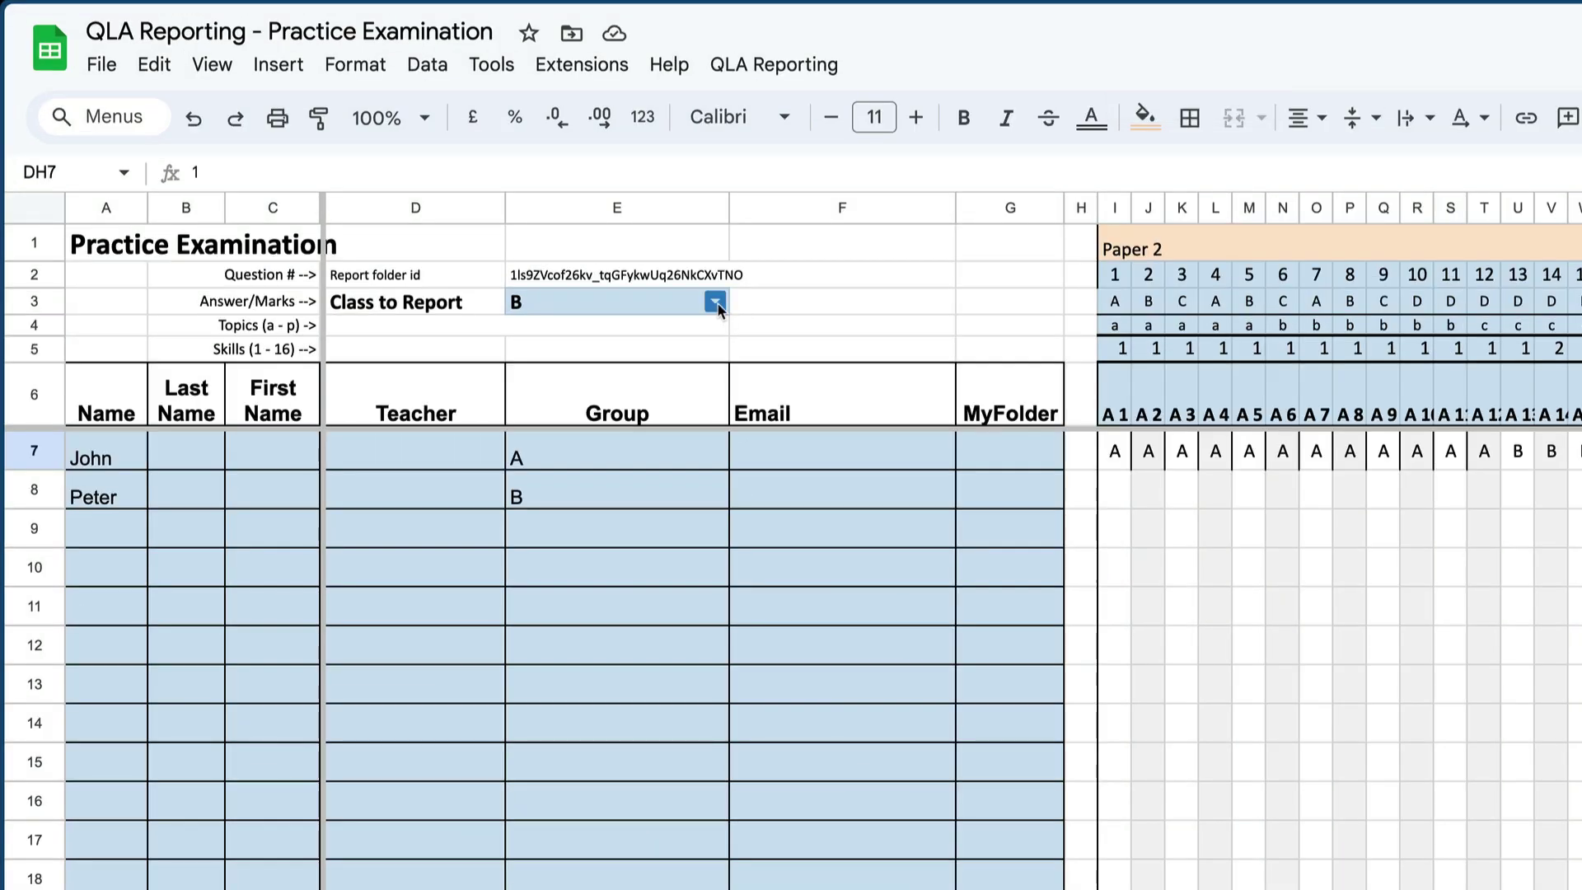
Set the class to report to A, save a single report for testing, and close its PDF preview in Drive
click(625, 264)
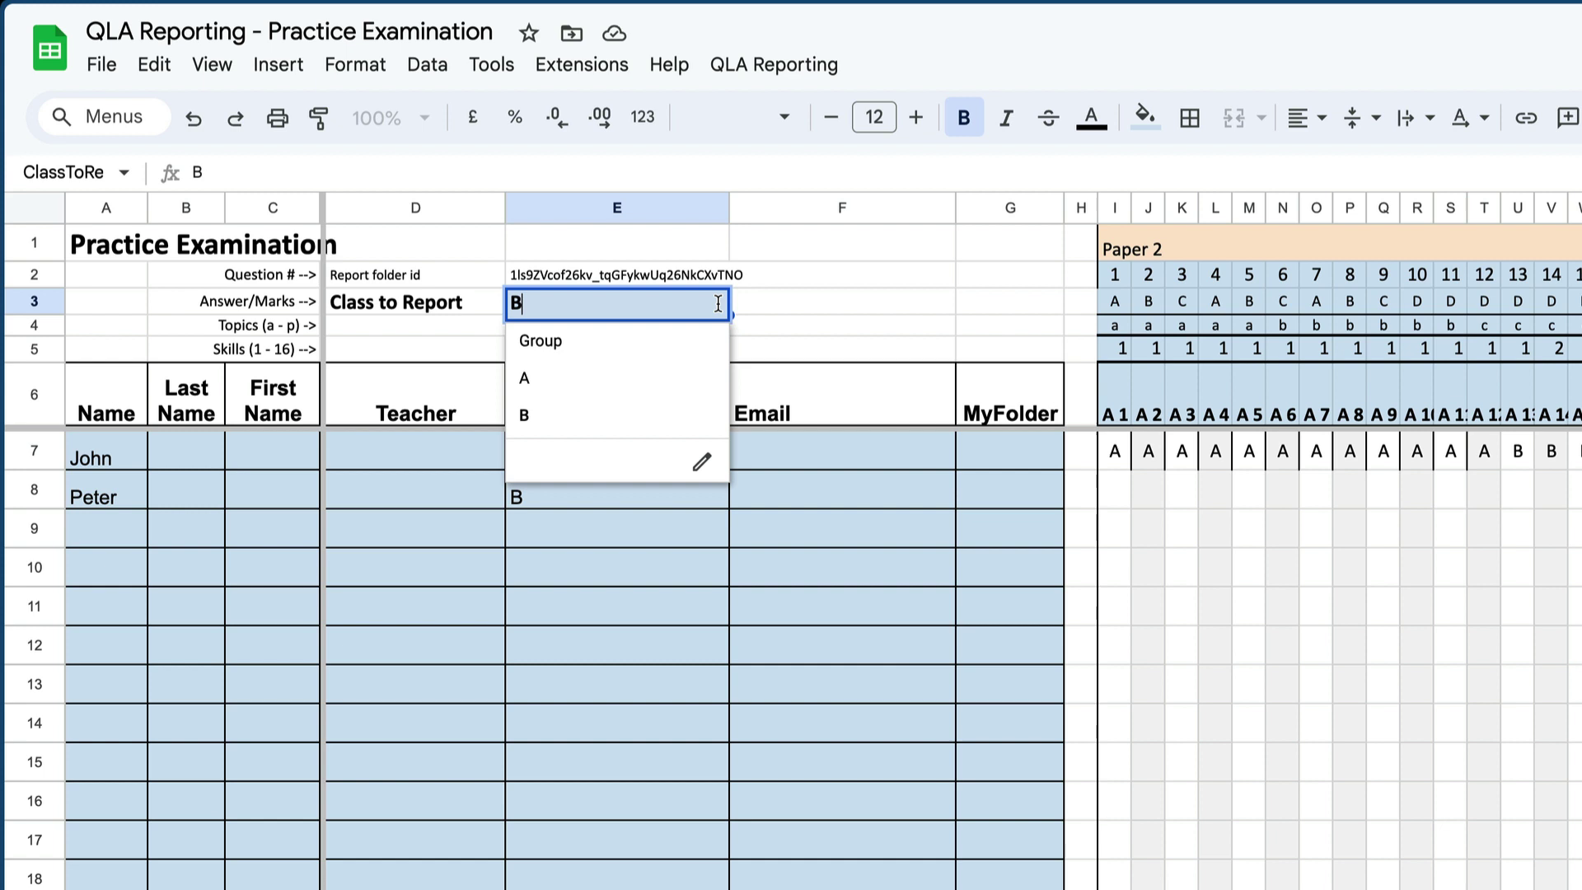
click(580, 378)
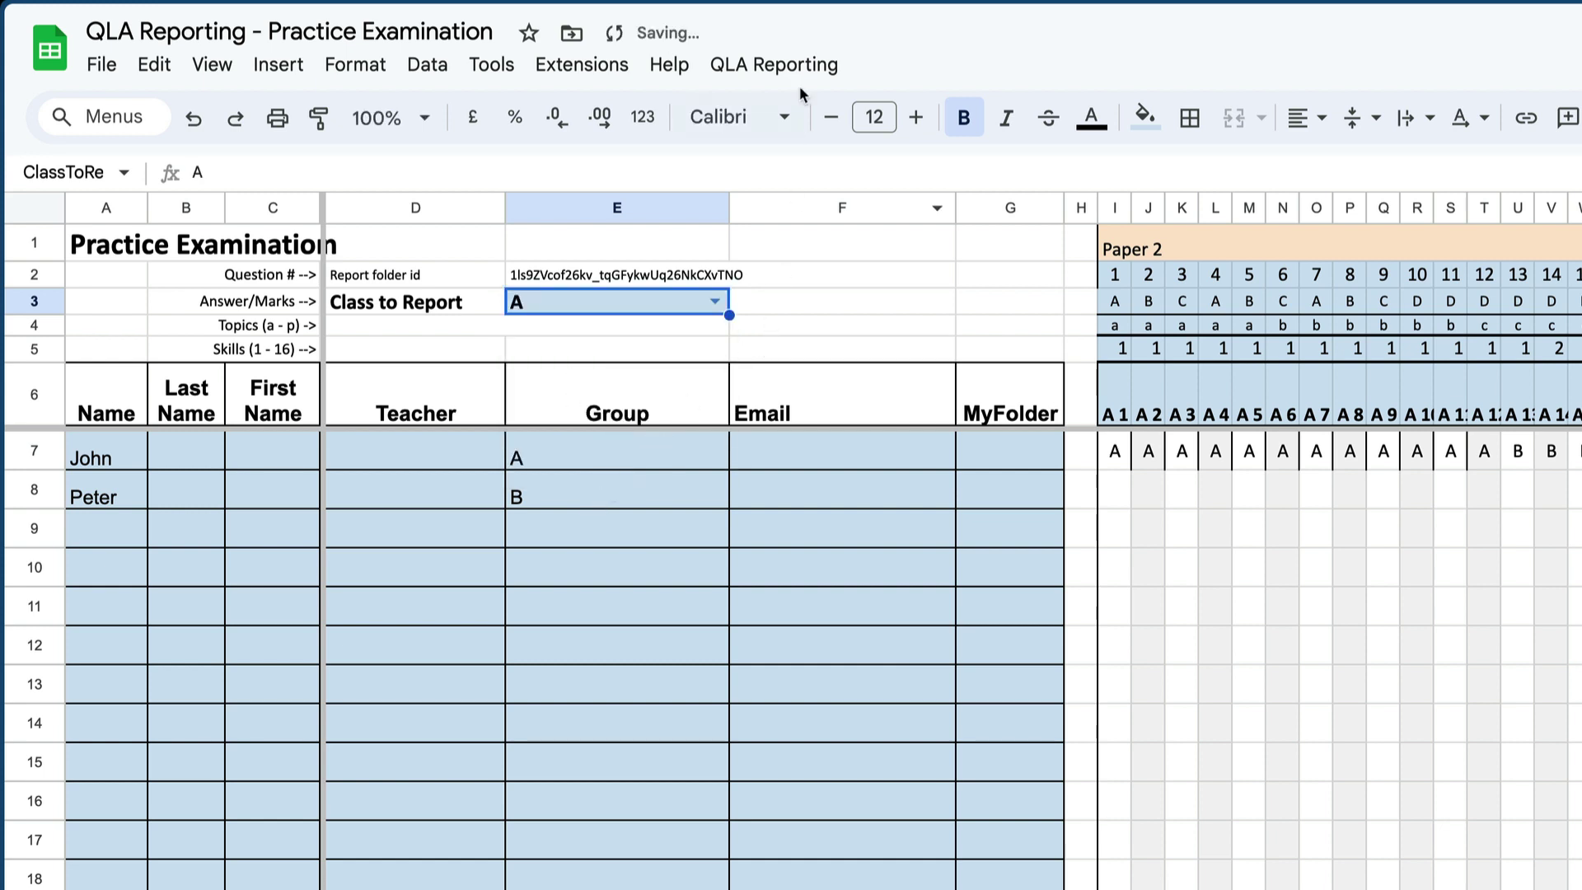
click(777, 69)
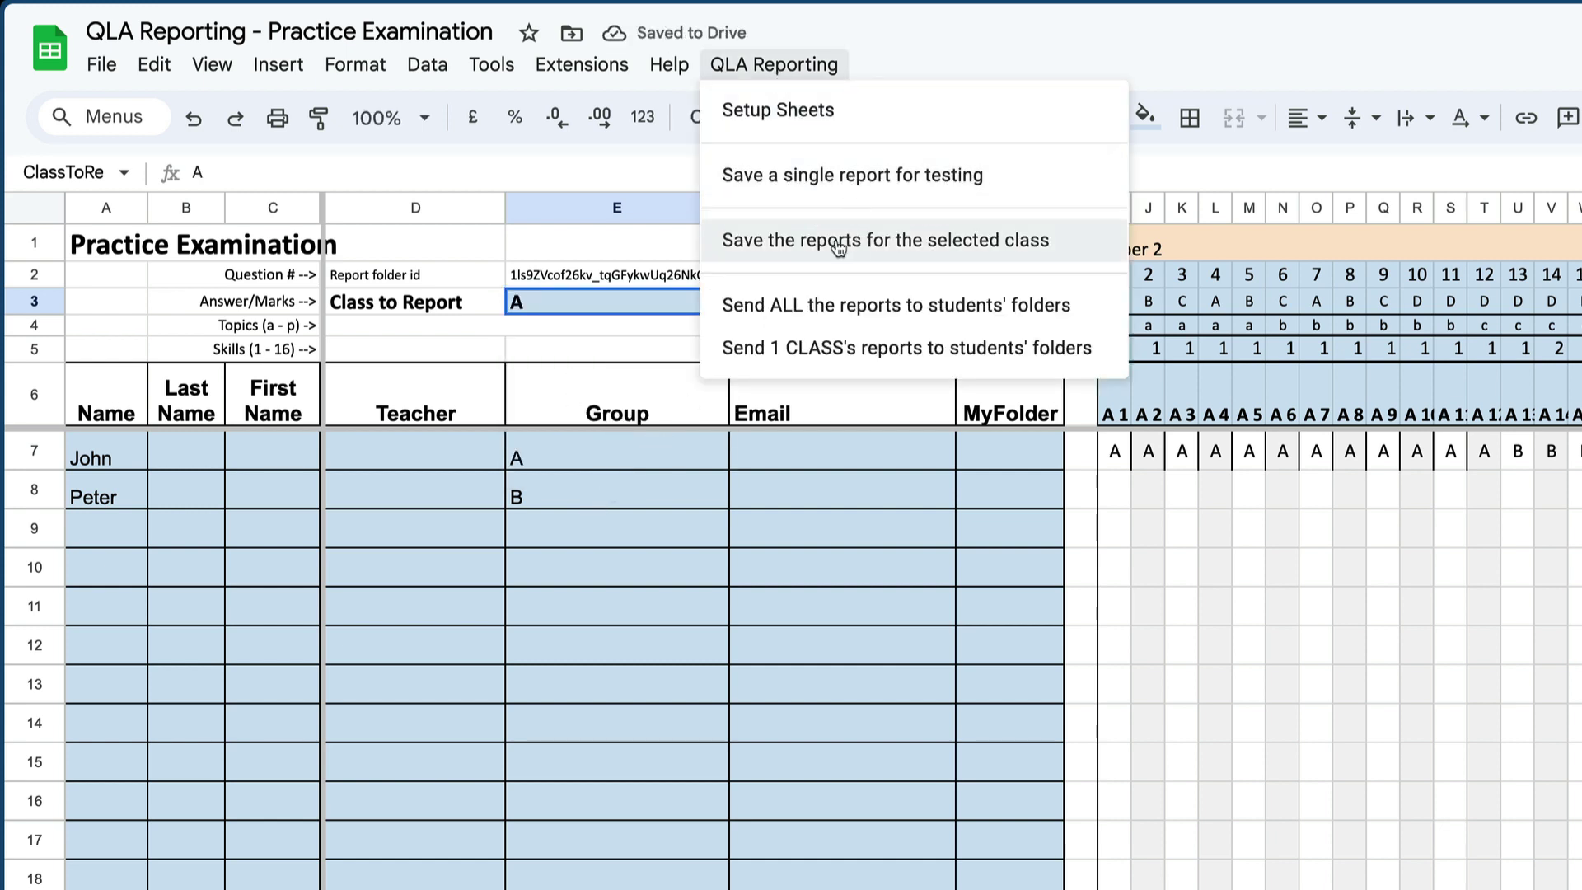
click(822, 179)
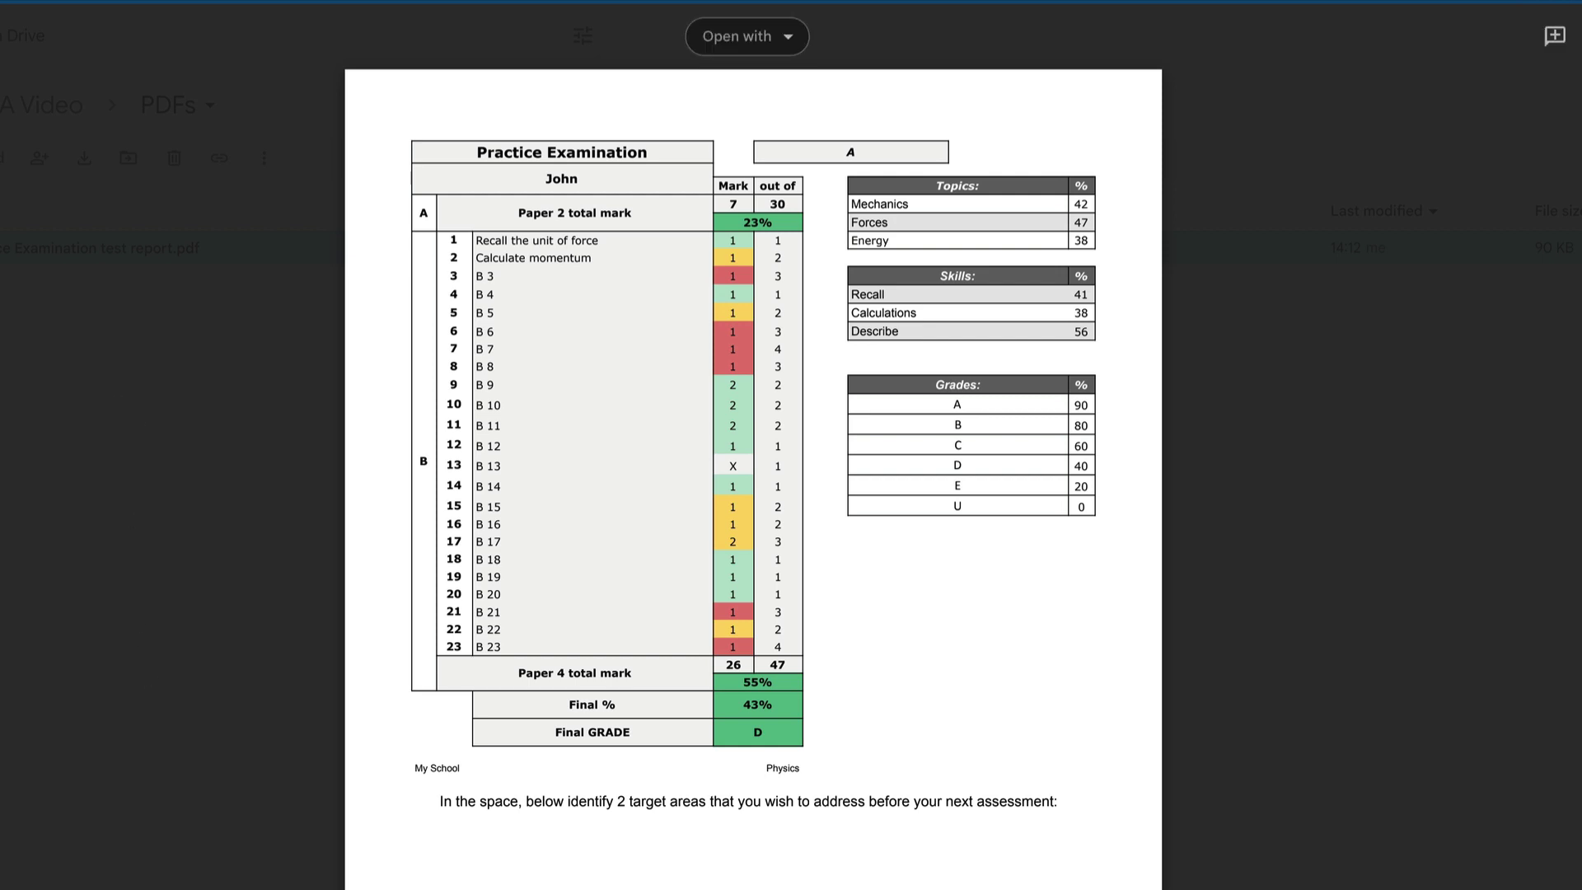
key(Escape)
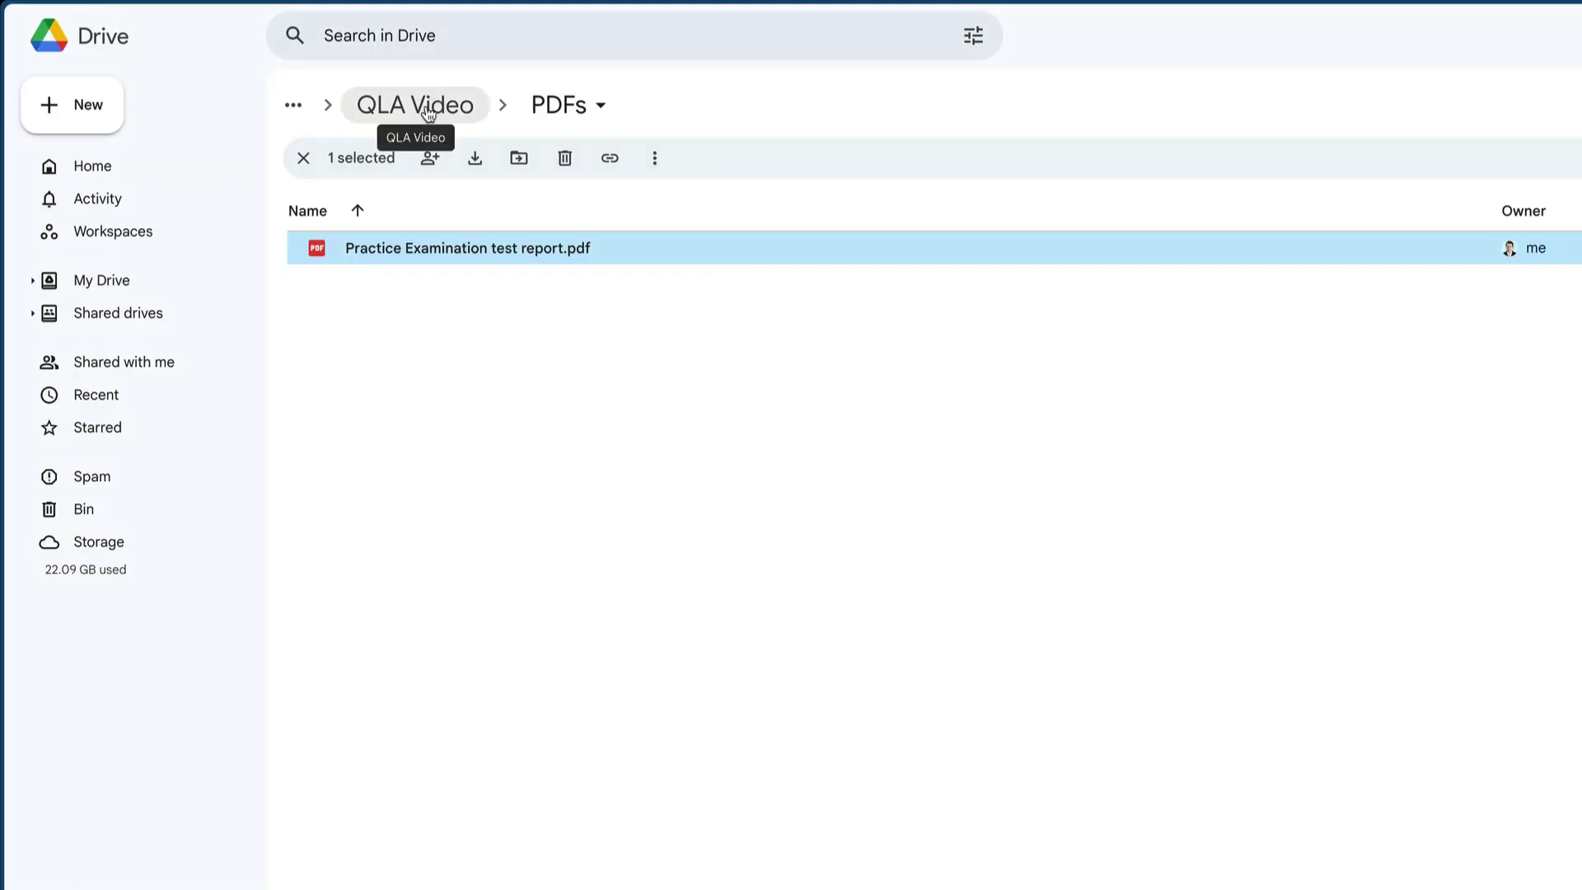
Back in the spreadsheet, save the reports for the selected class and open the first student's PDF from the Drive PDFs folder
click(442, 4)
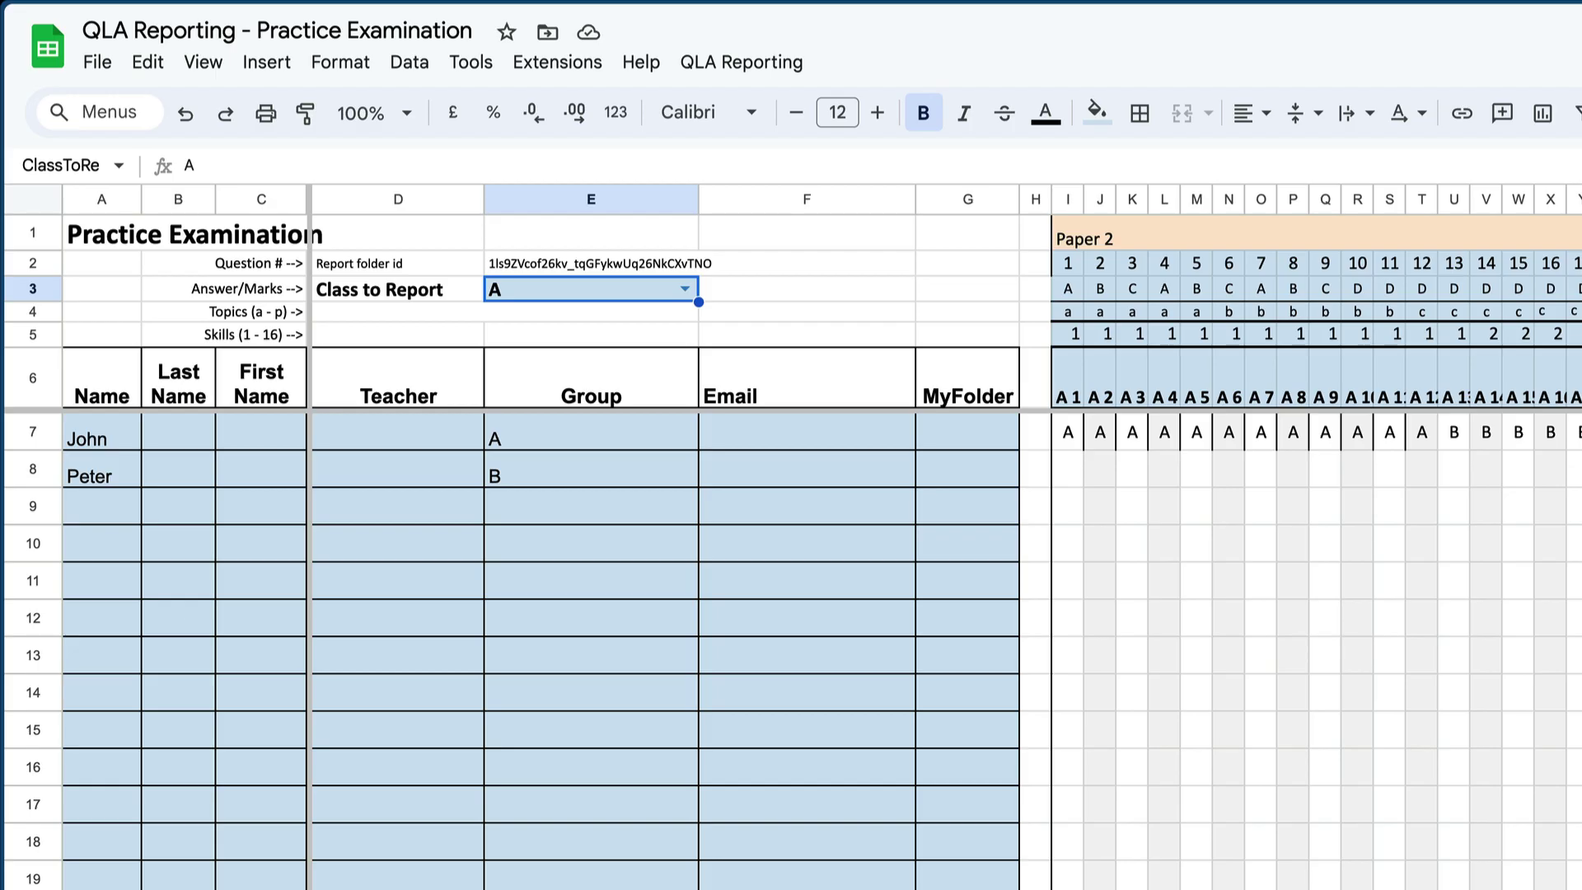
click(717, 63)
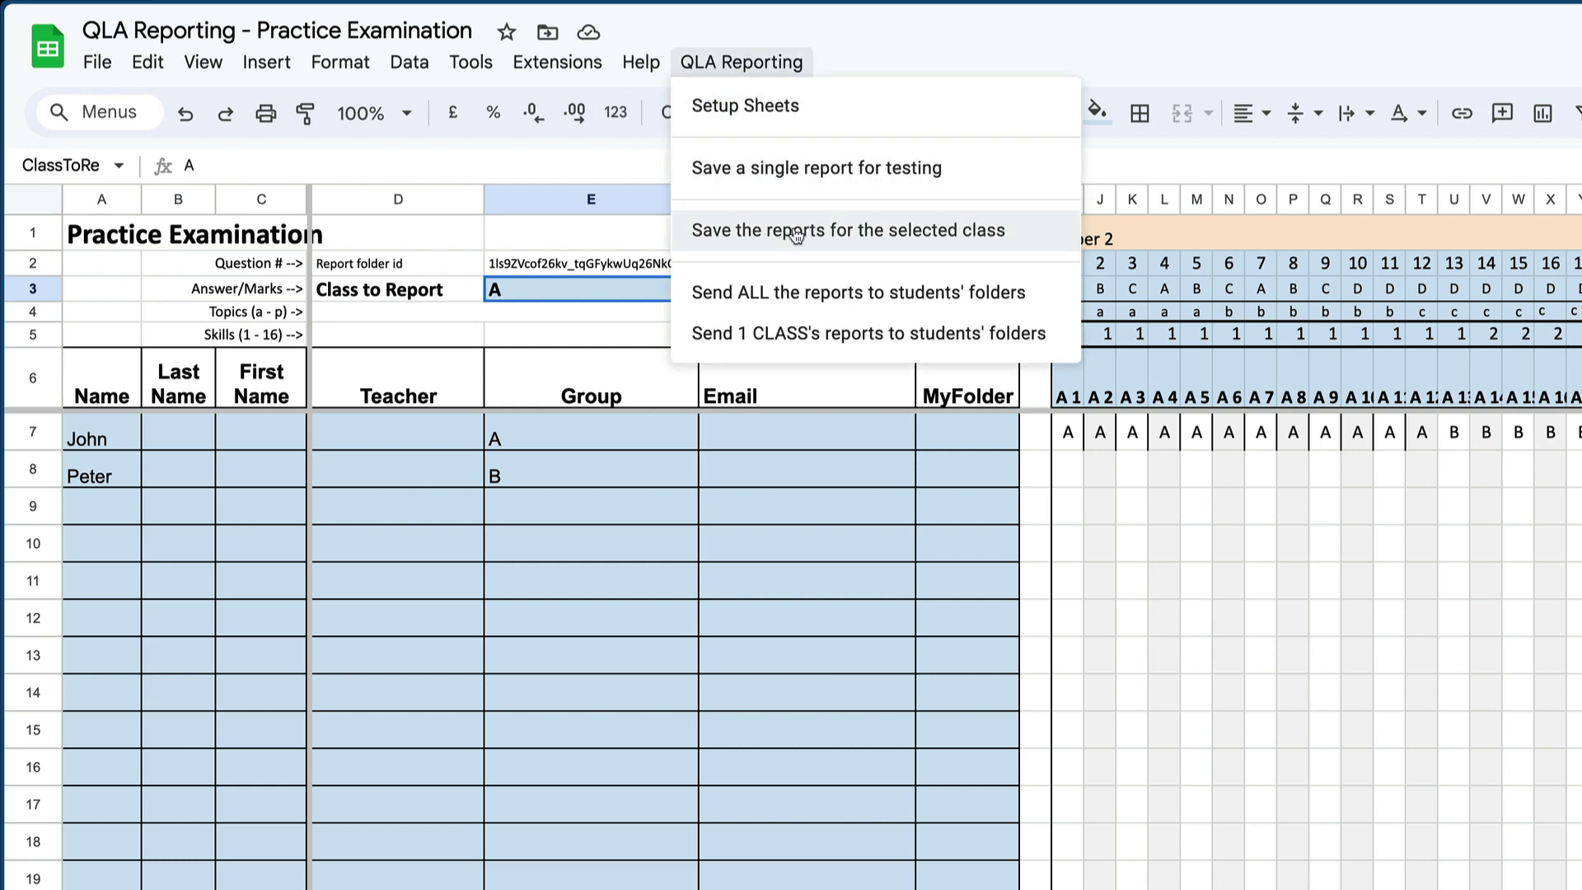
click(767, 235)
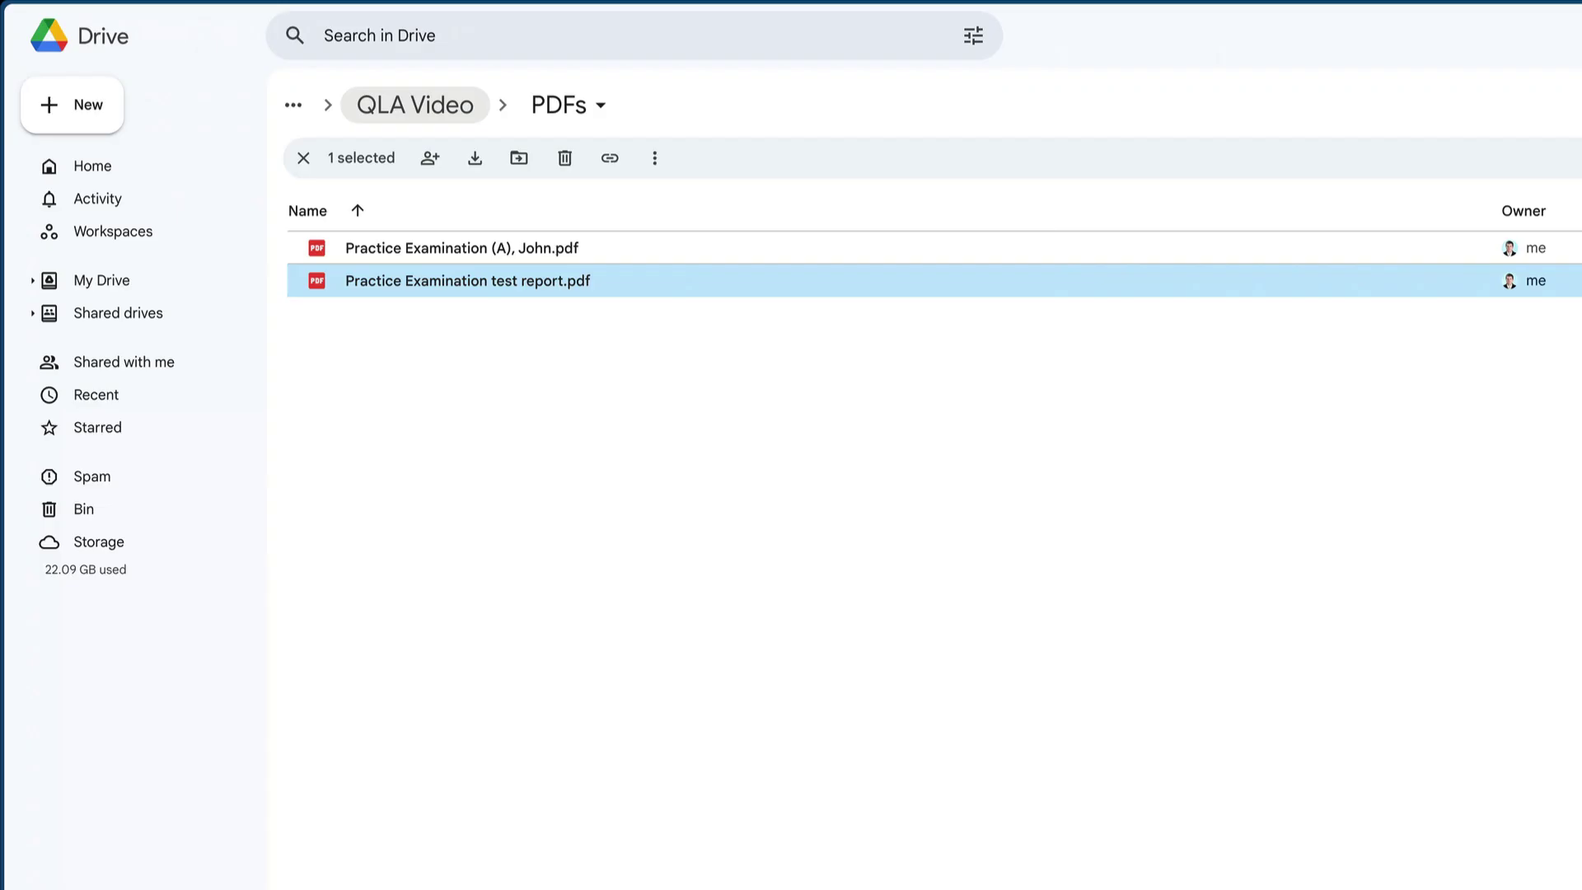
click(419, 247)
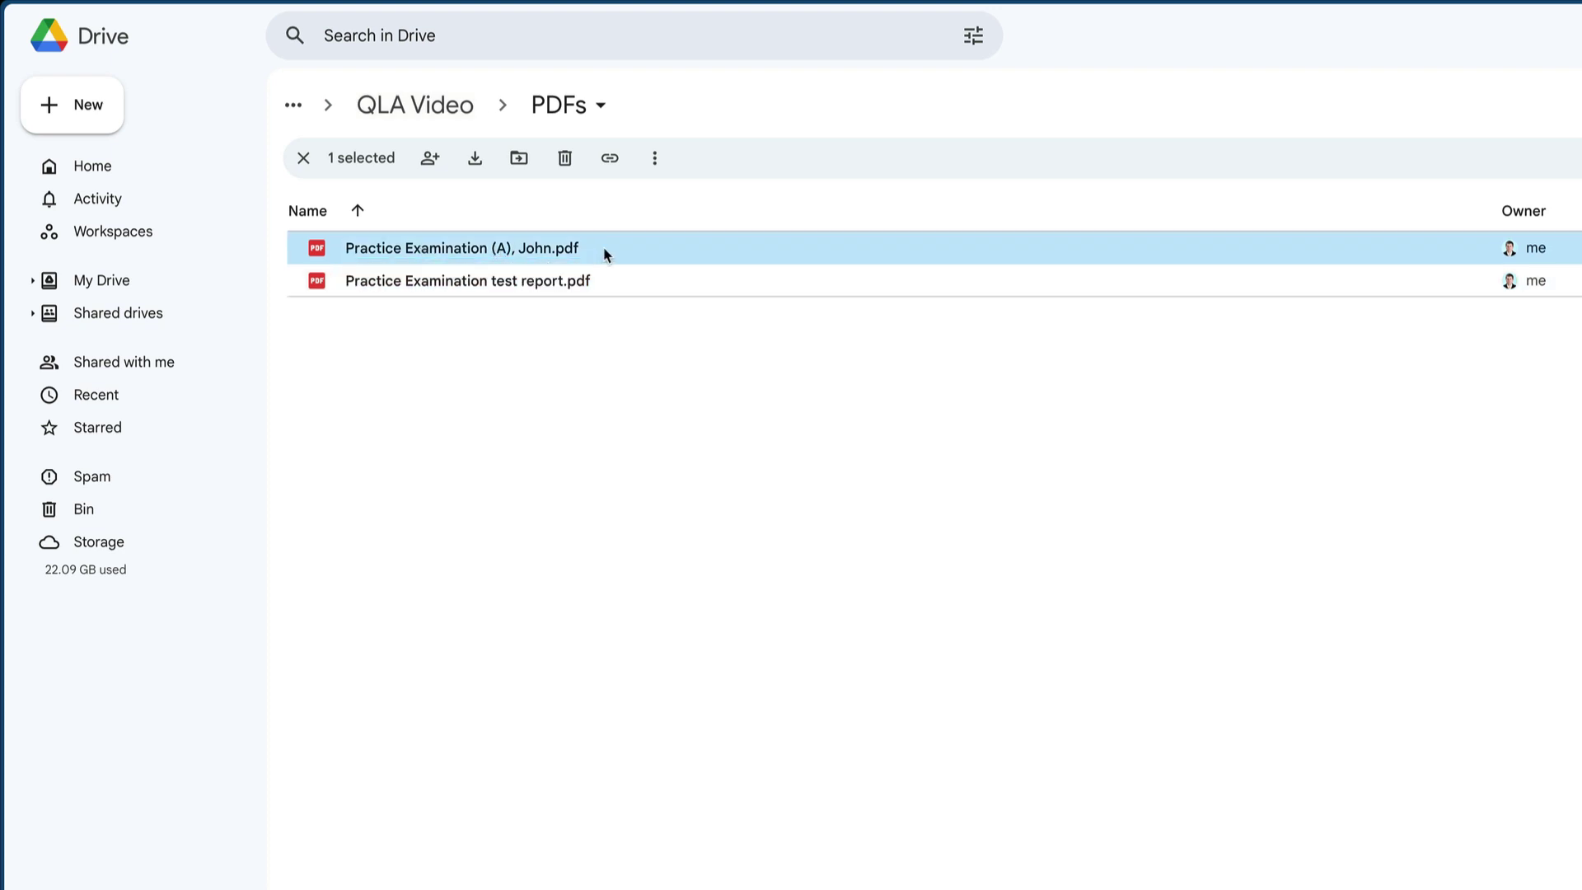
double_click(645, 244)
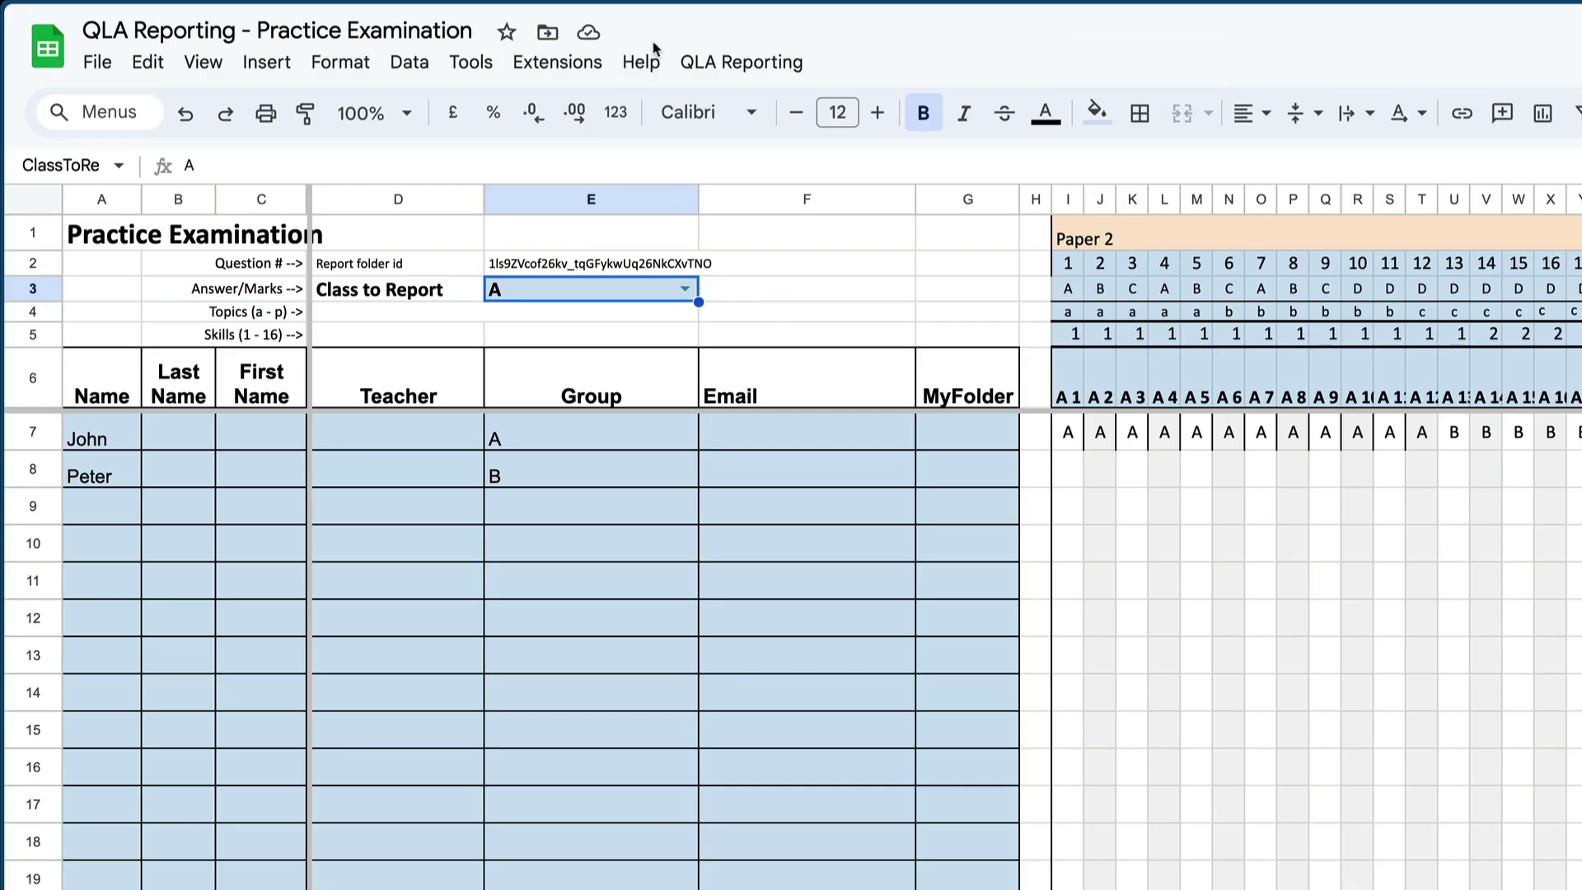
click(707, 66)
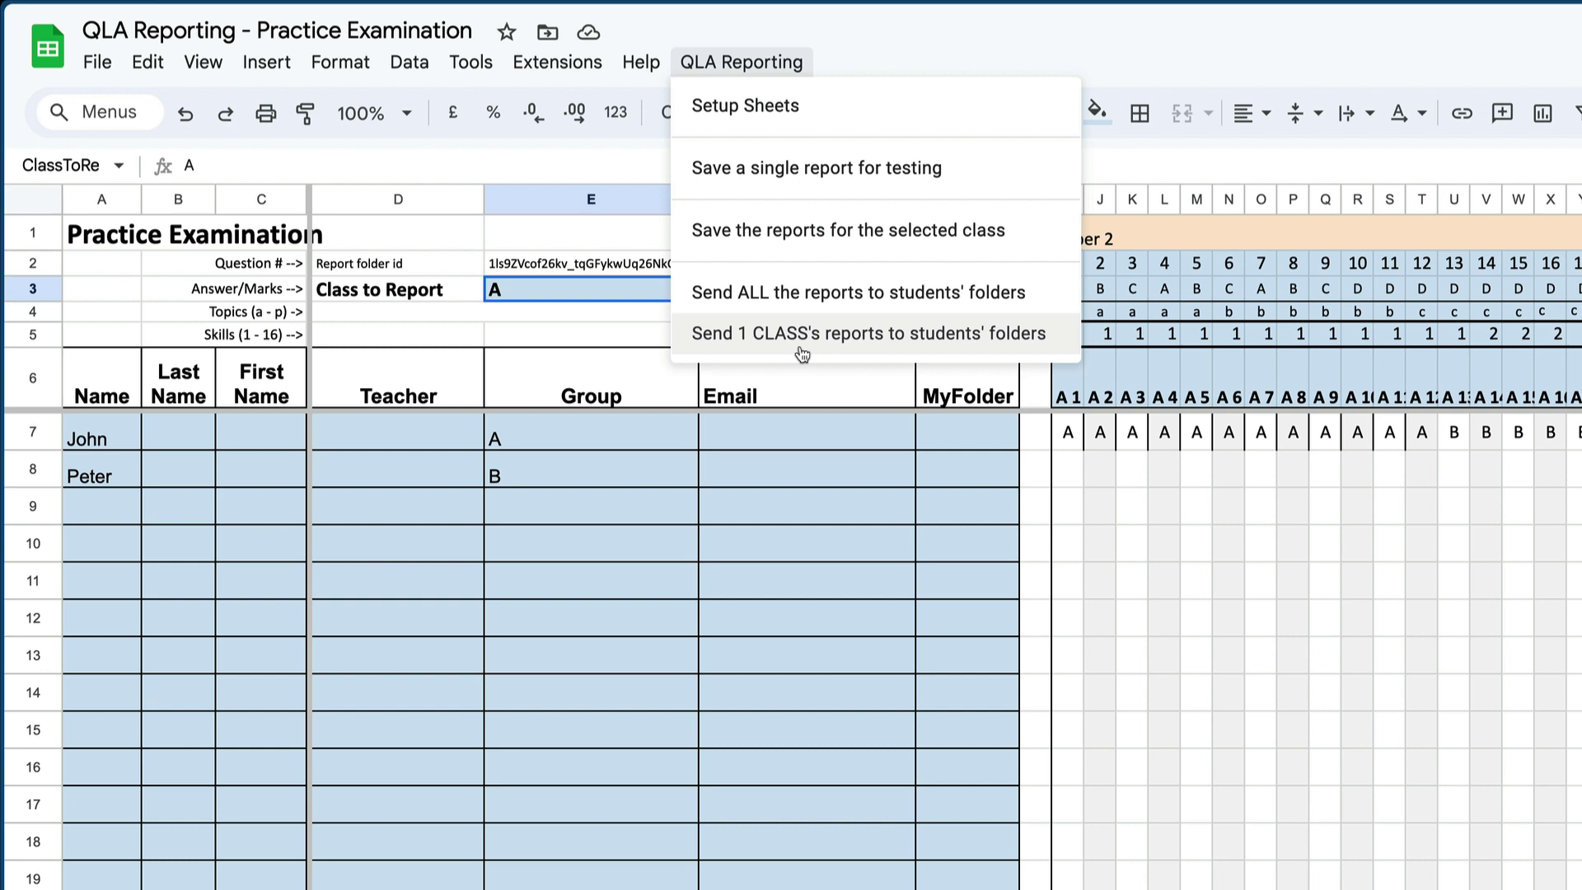
click(789, 440)
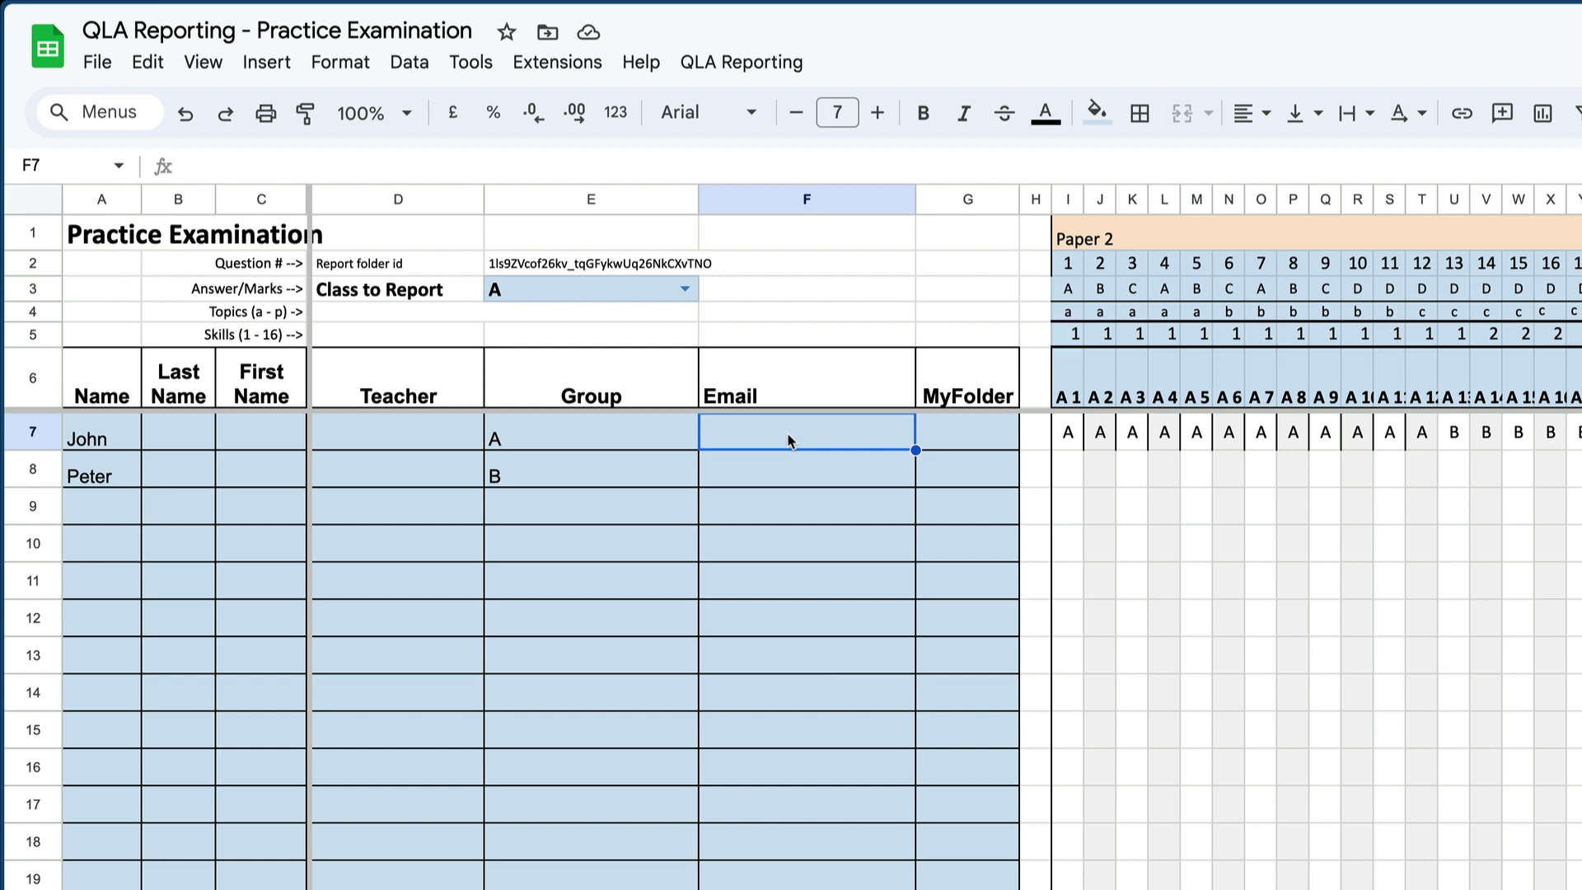
Open the spreadsheet's Apps Script project and examine the report export functions in QLAExport.gs
click(471, 66)
mouse_move(548, 66)
mouse_move(571, 258)
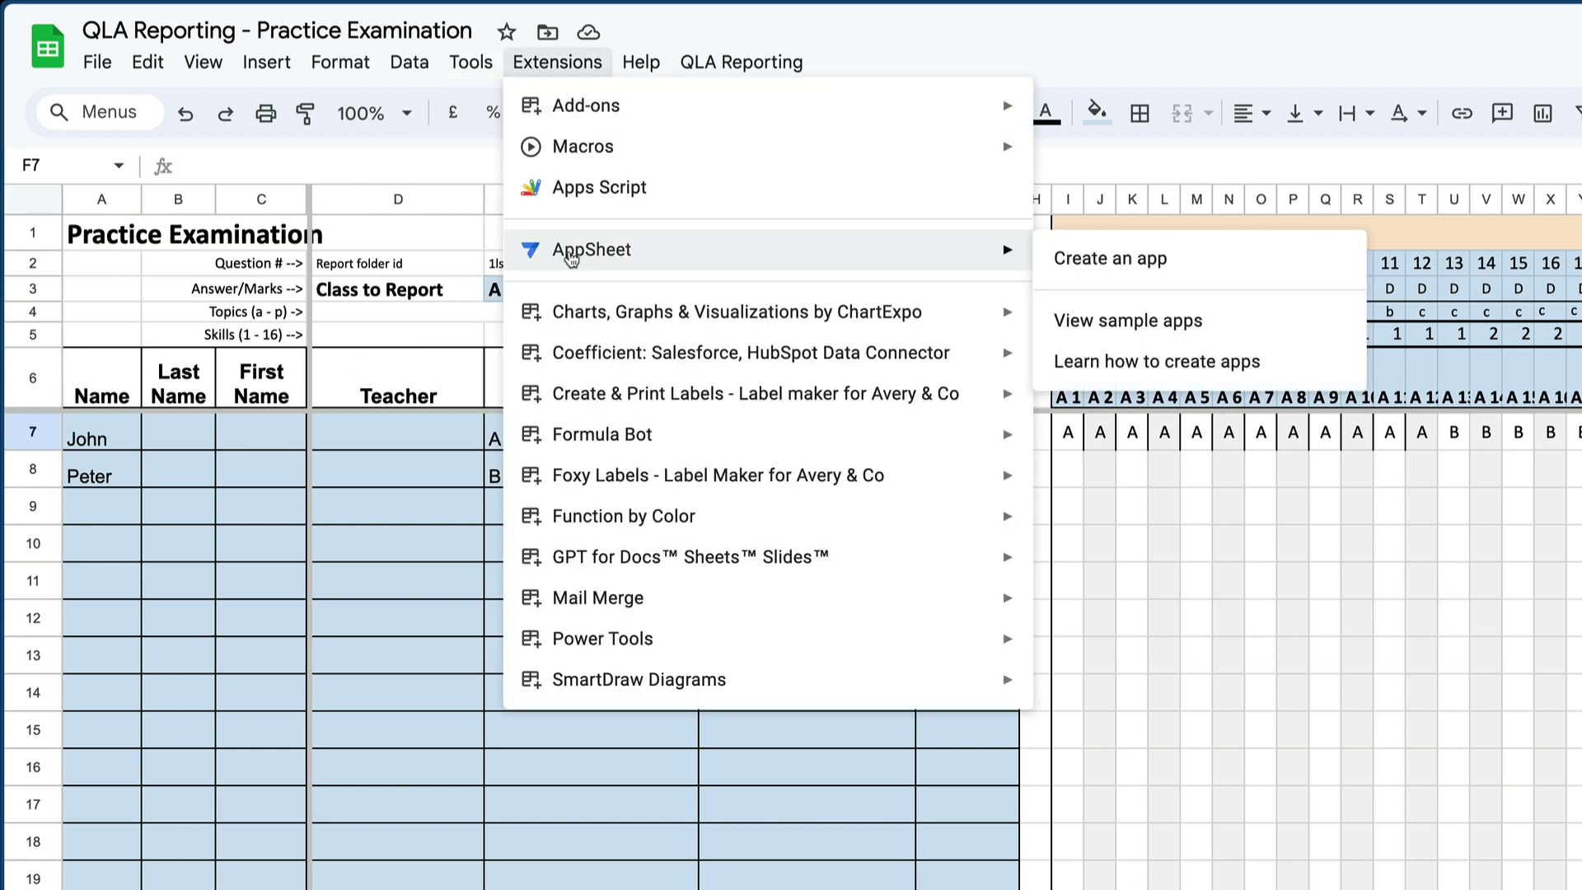
click(563, 191)
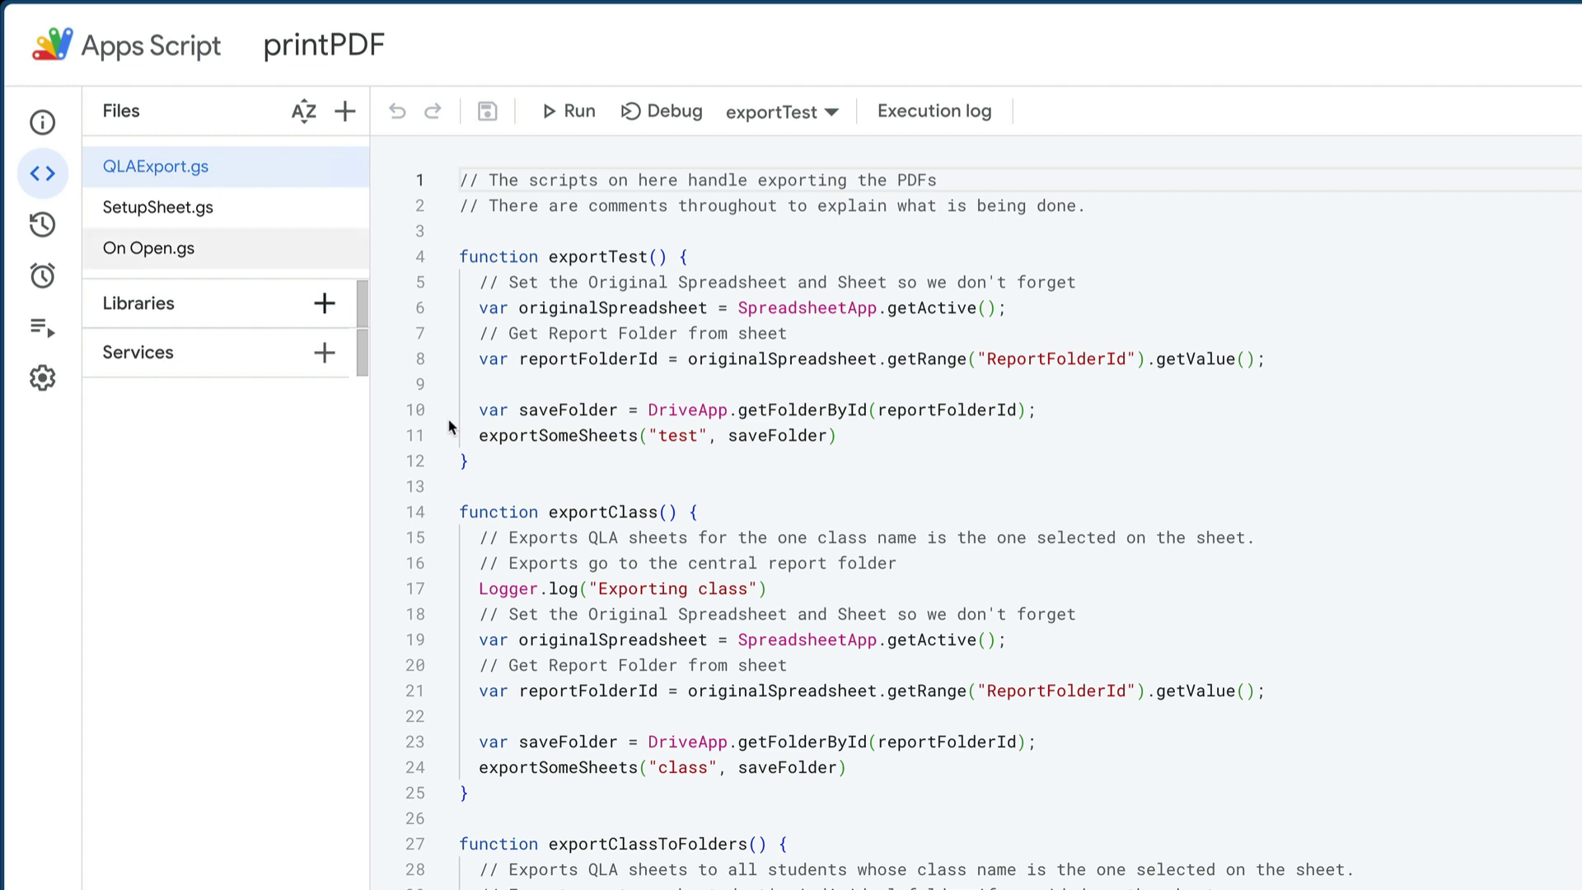
scroll(503, 540, down, 2)
scroll(503, 540, up, 2)
scroll(503, 540, up, 1)
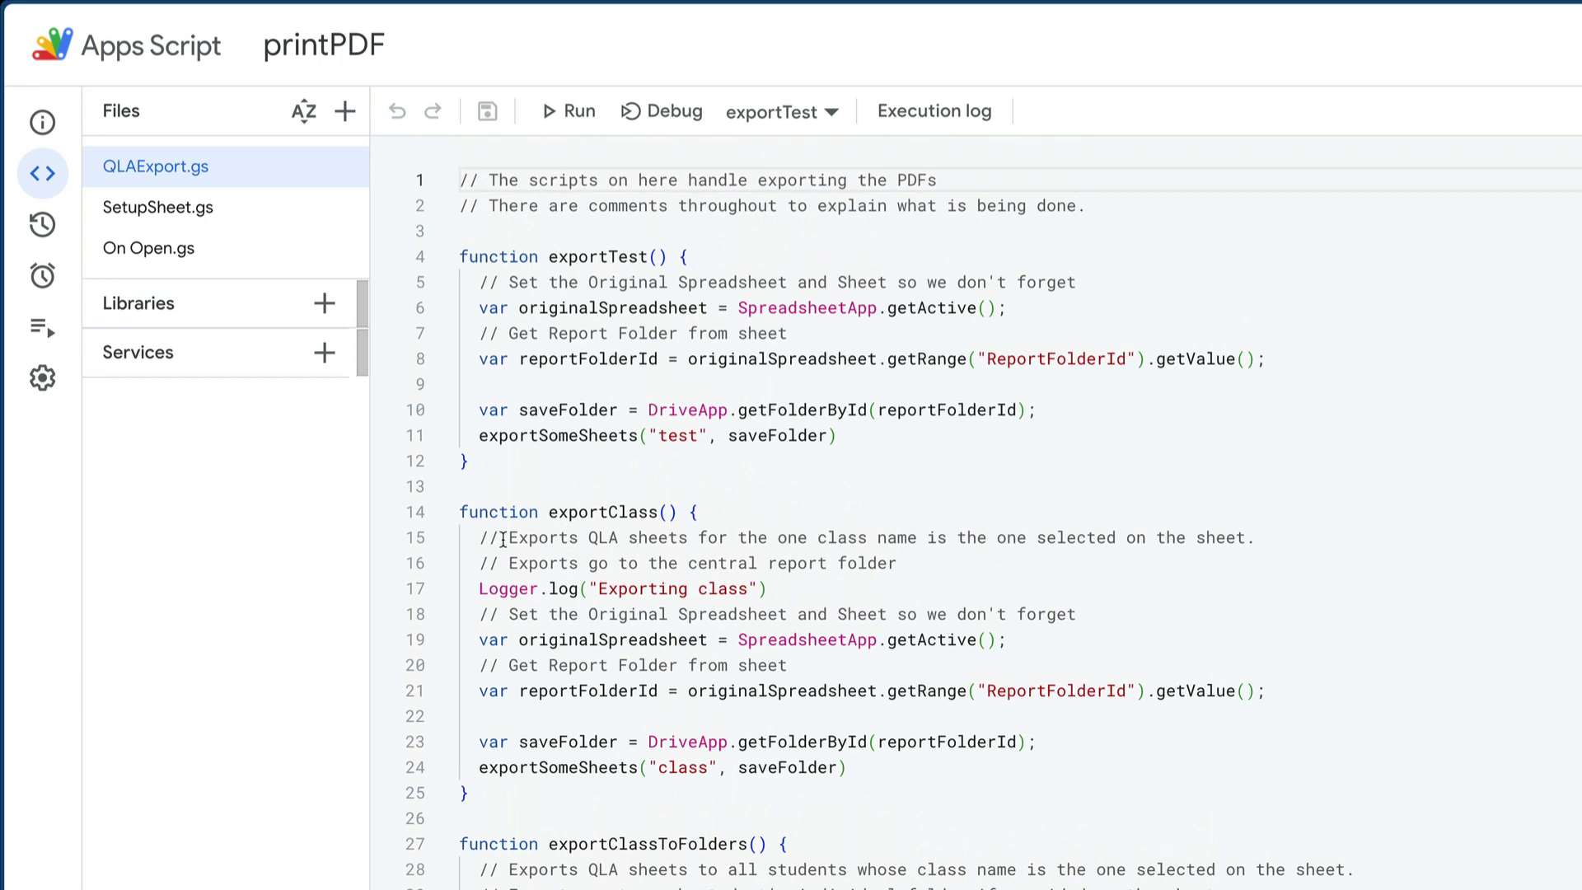
Examine the On Open.gs and SetupSheet.gs scripts, including the disabled report-folder section, and return to the beginning of the spreadsheet's Setup sheet
click(164, 208)
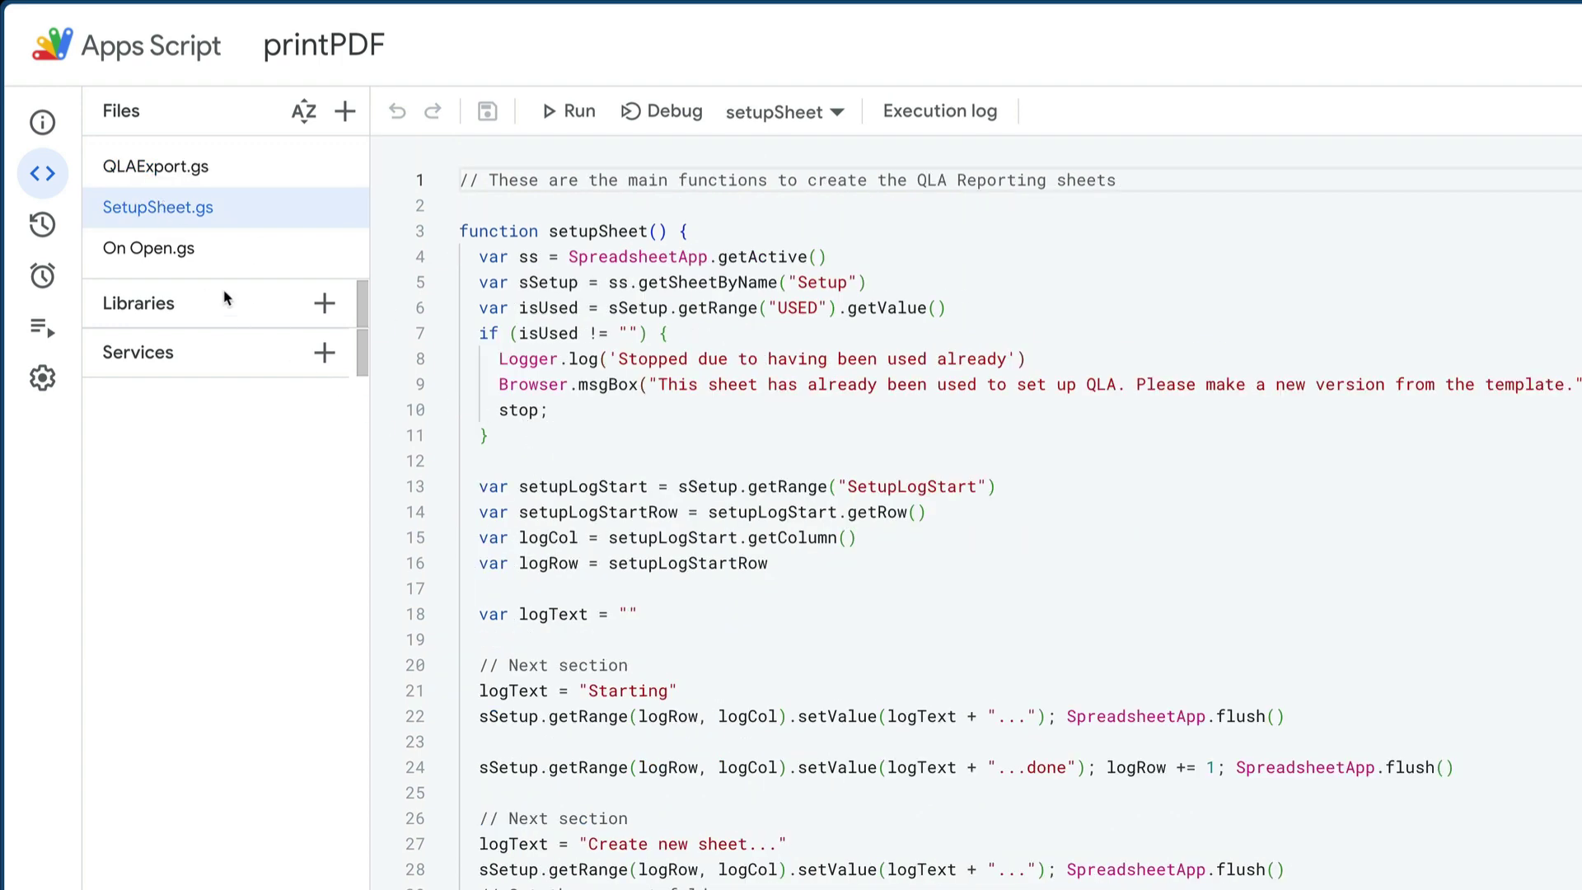
click(151, 250)
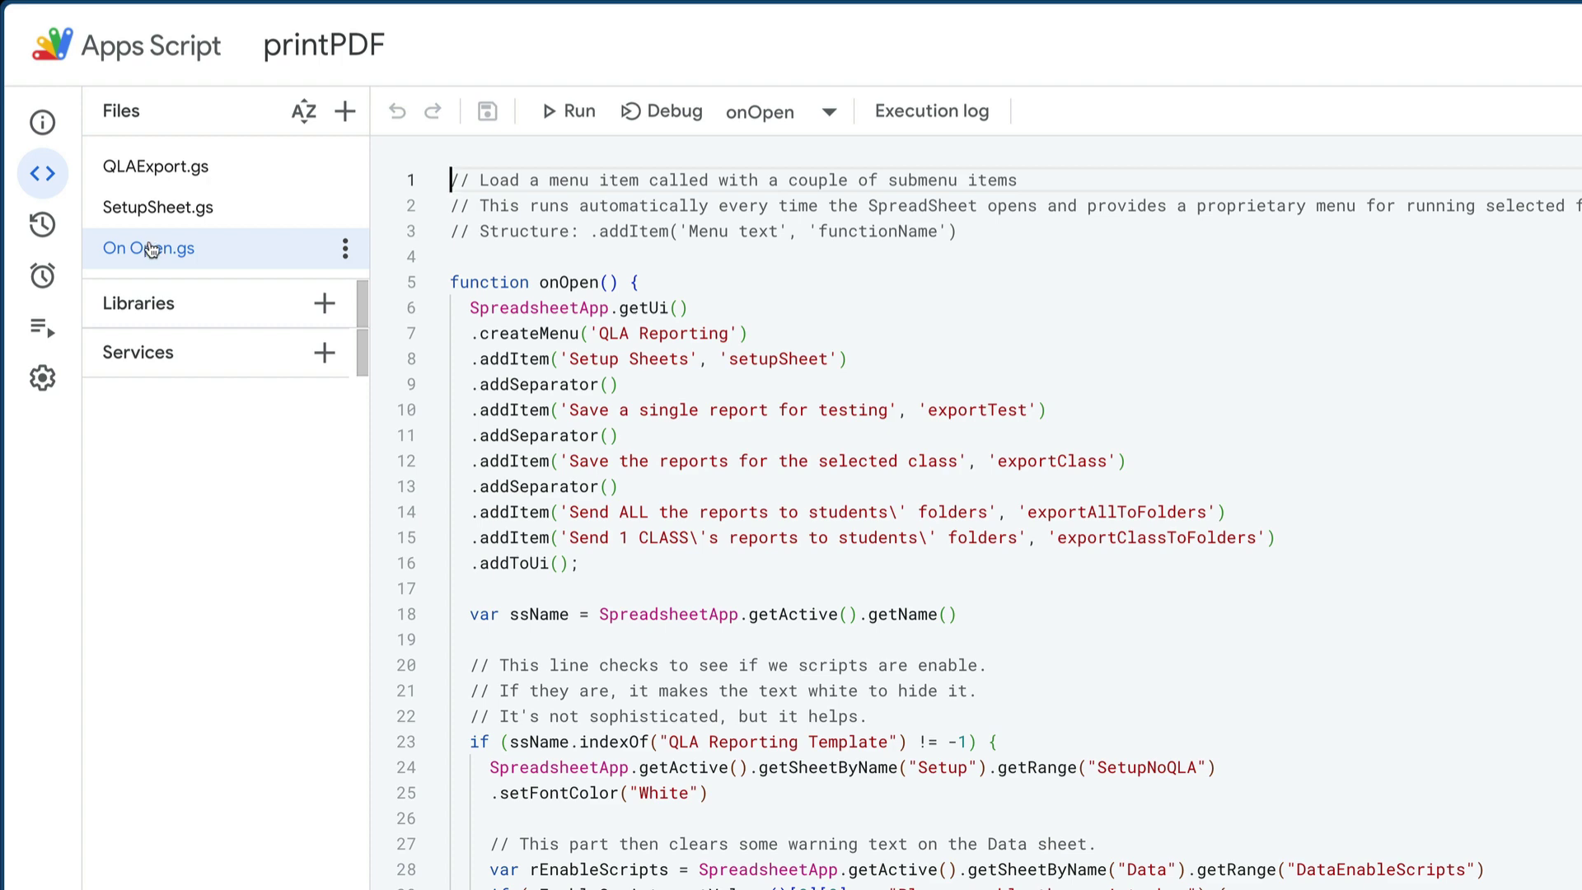
click(141, 216)
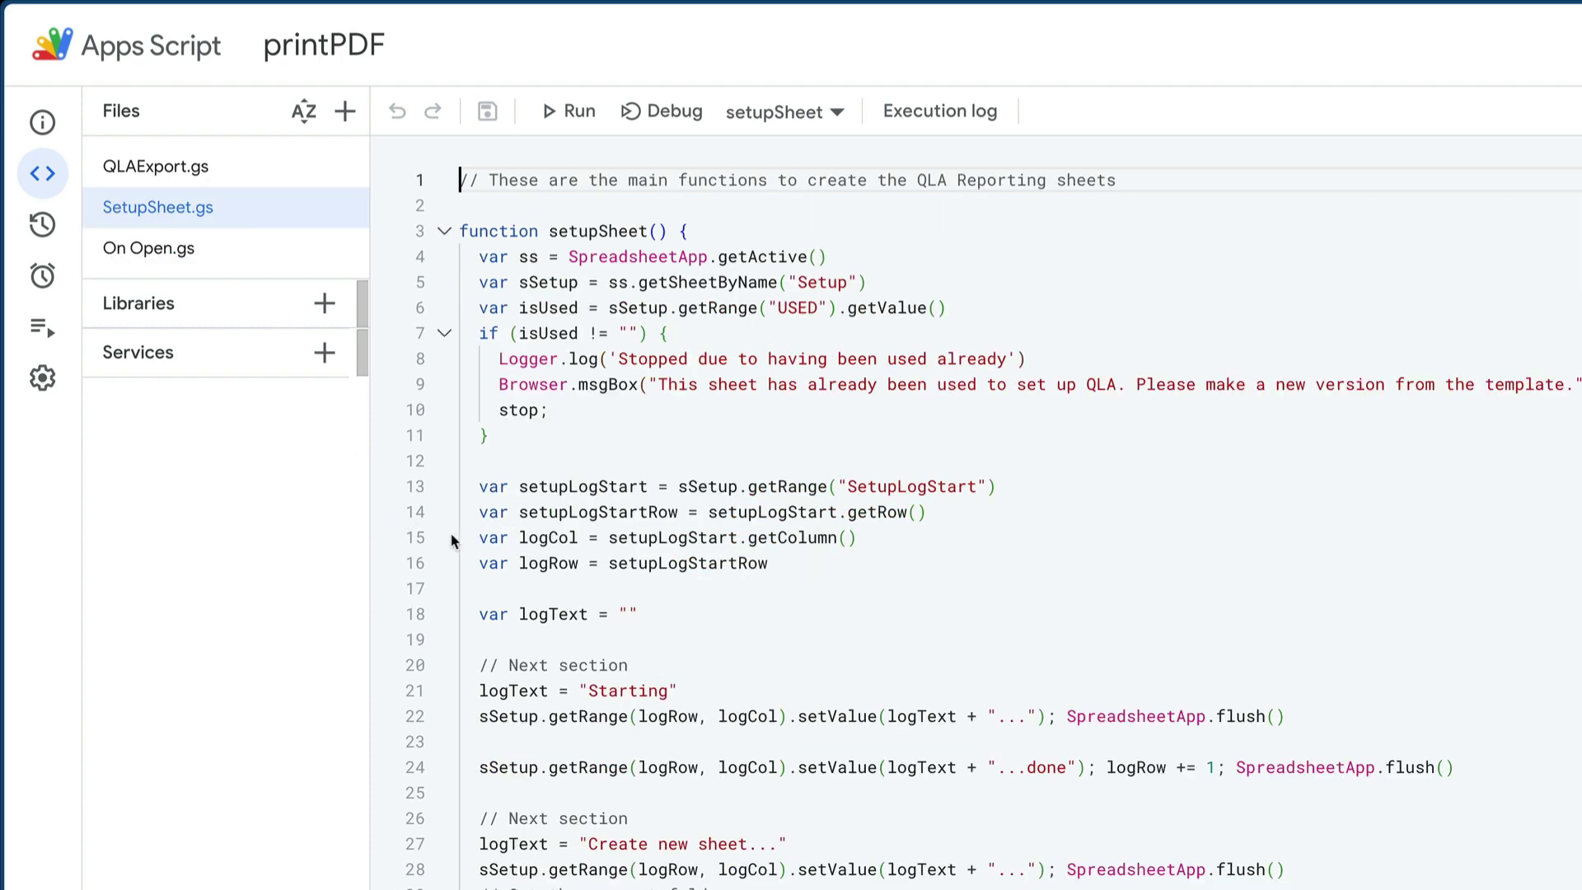
scroll(445, 547, down, 20)
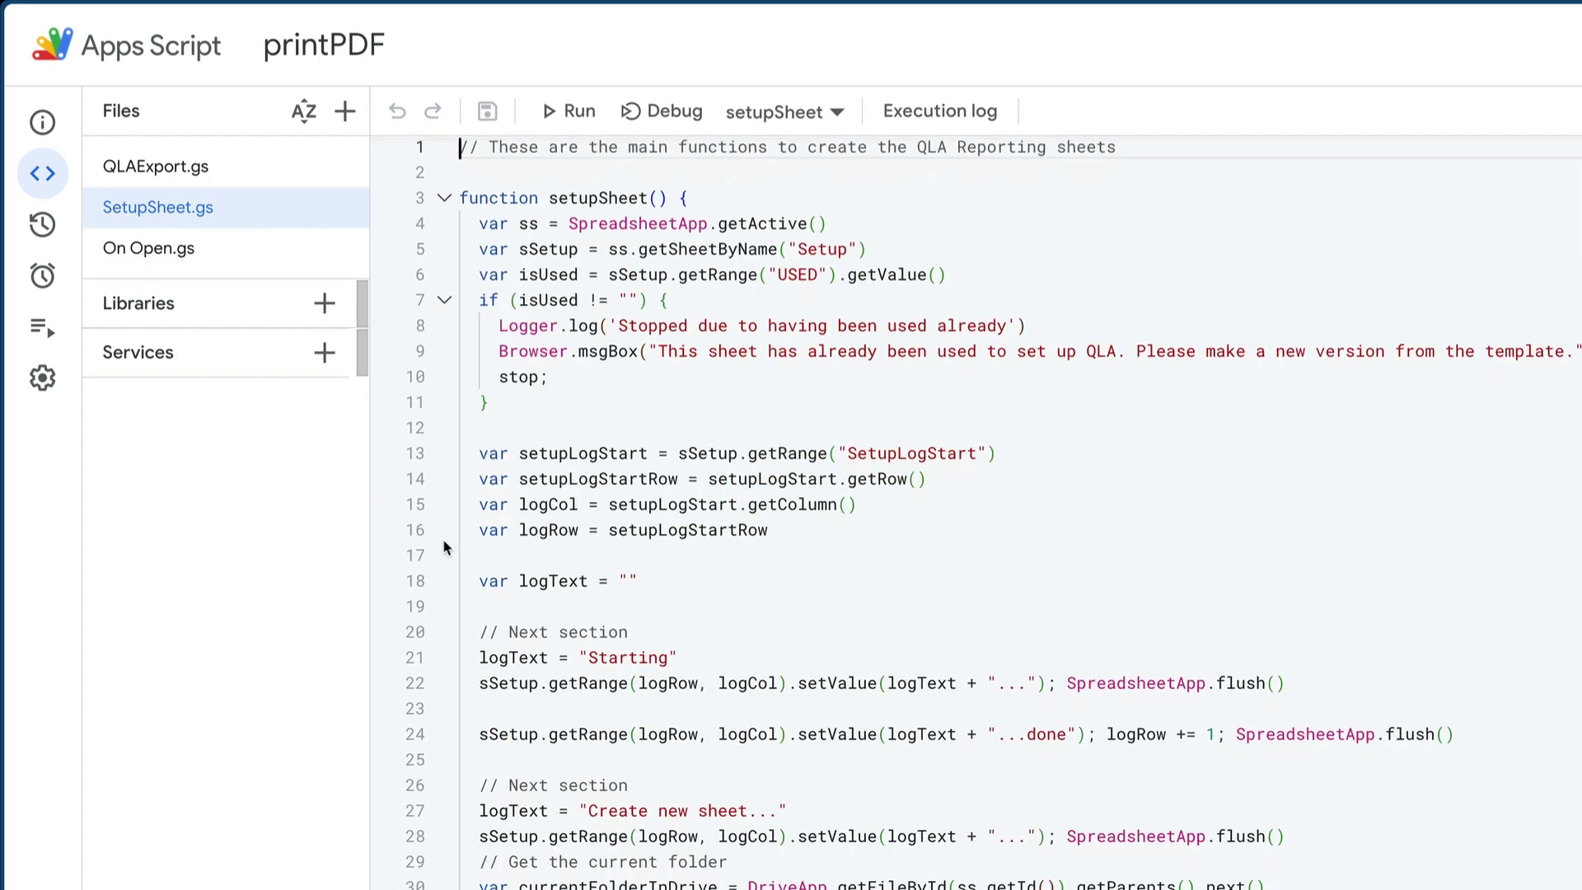
scroll(445, 546, down, 20)
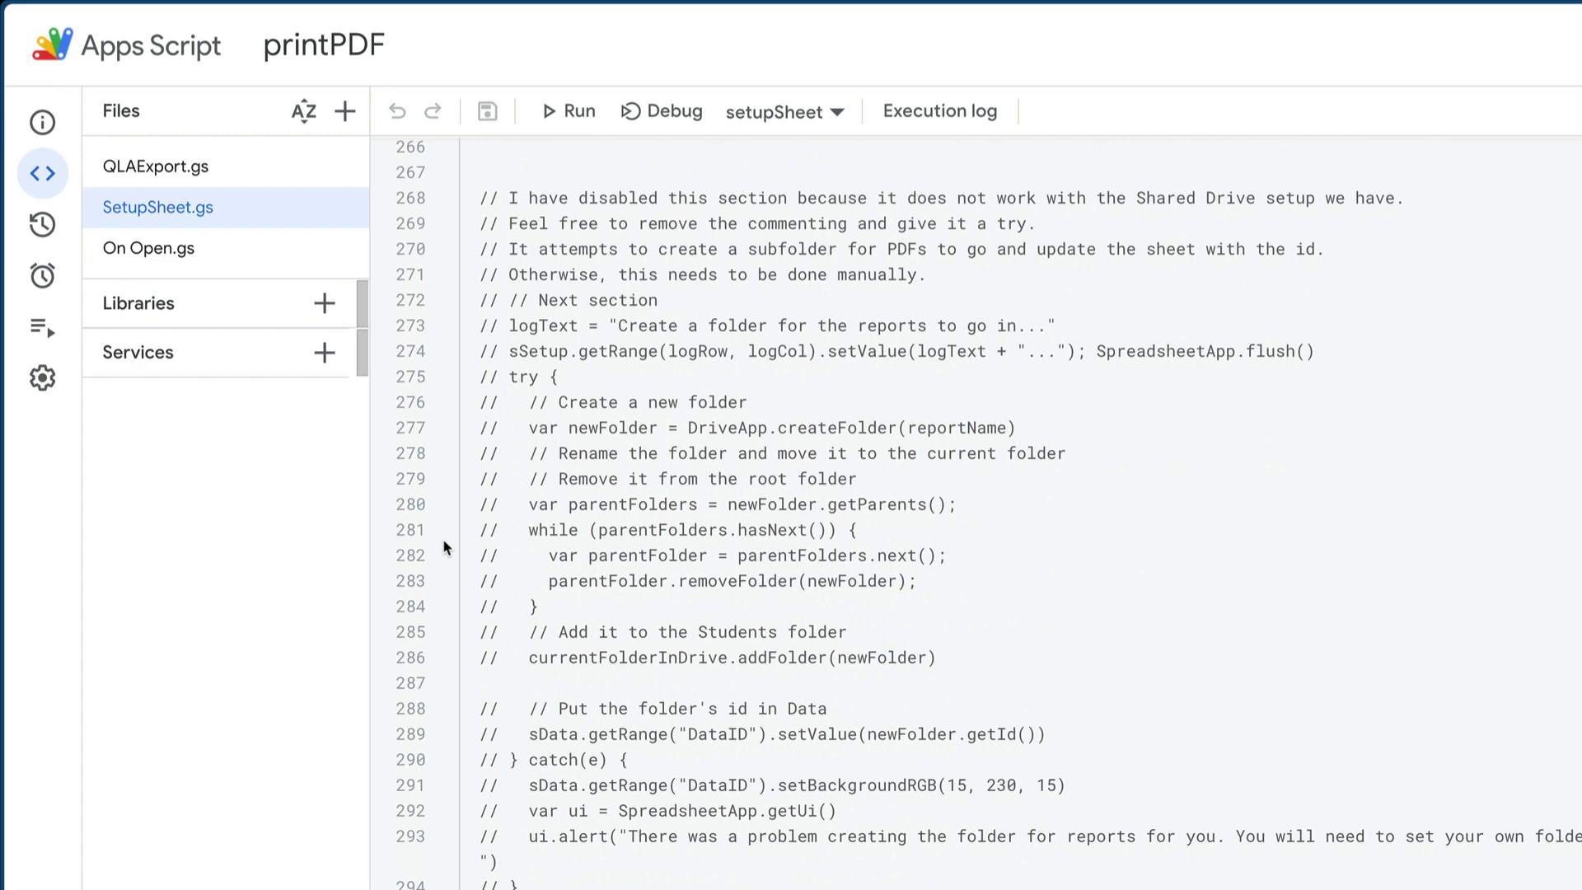
scroll(442, 537, up, 20)
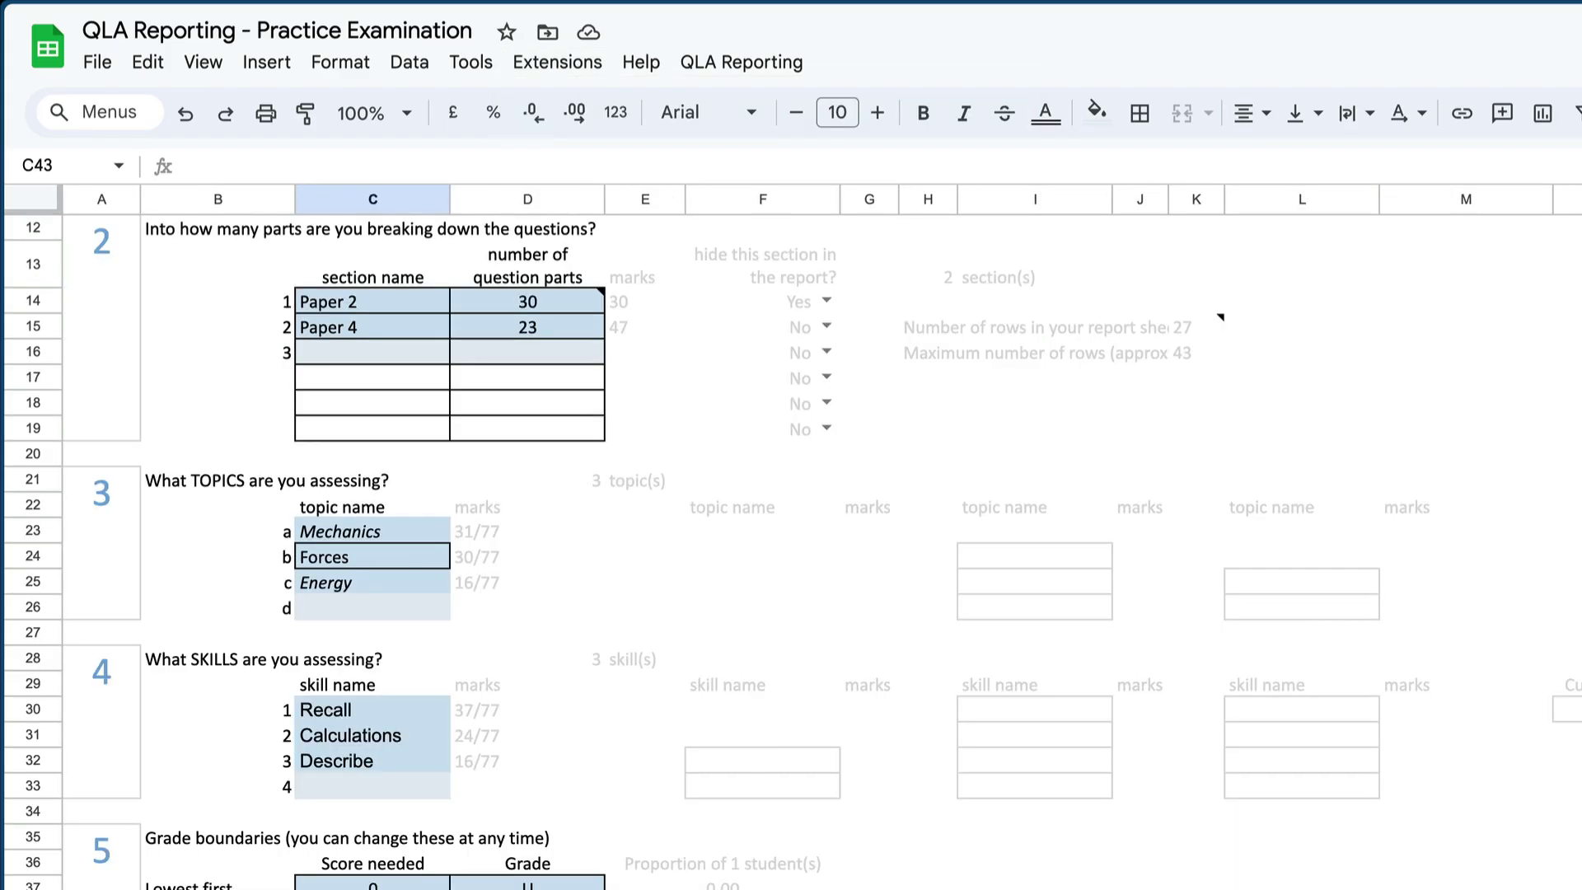
scroll(604, 741, up, 3)
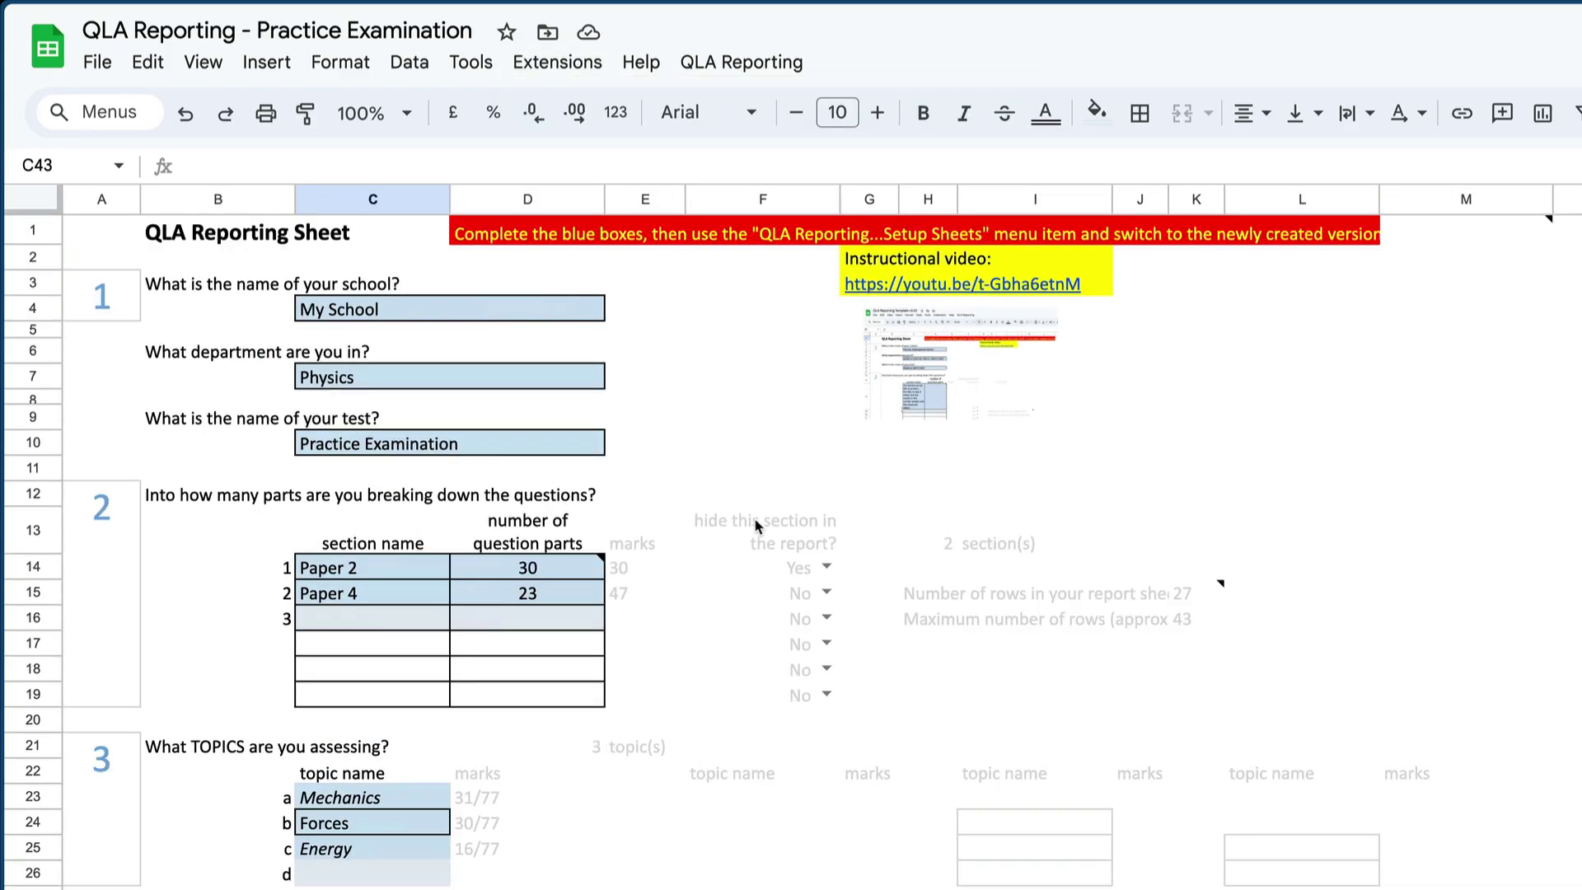